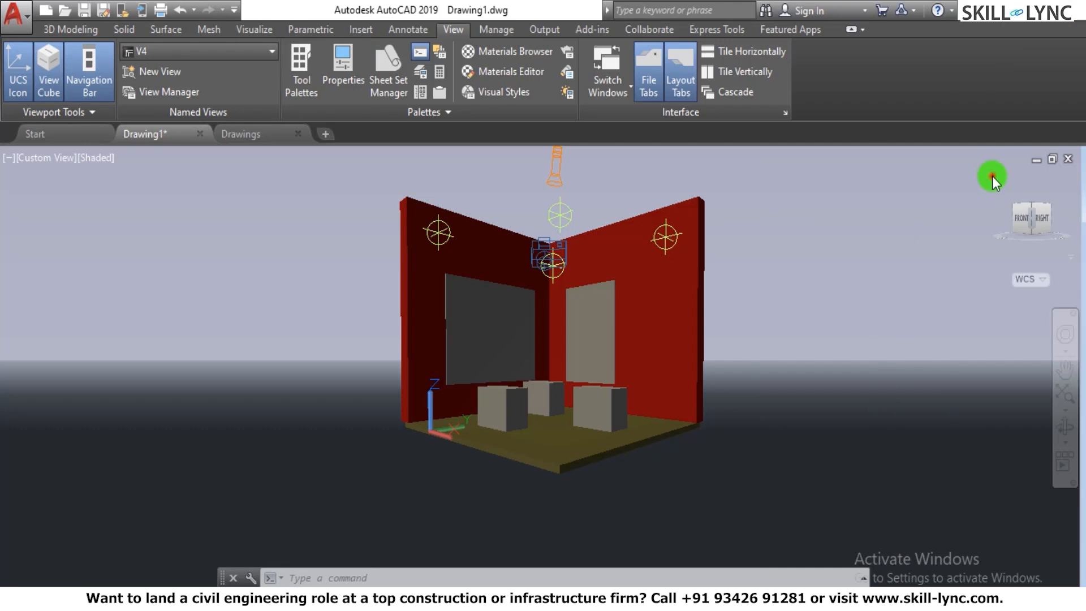
# - Switch the room model to the top view and open the advanced render settings
pyautogui.click(1031, 207)
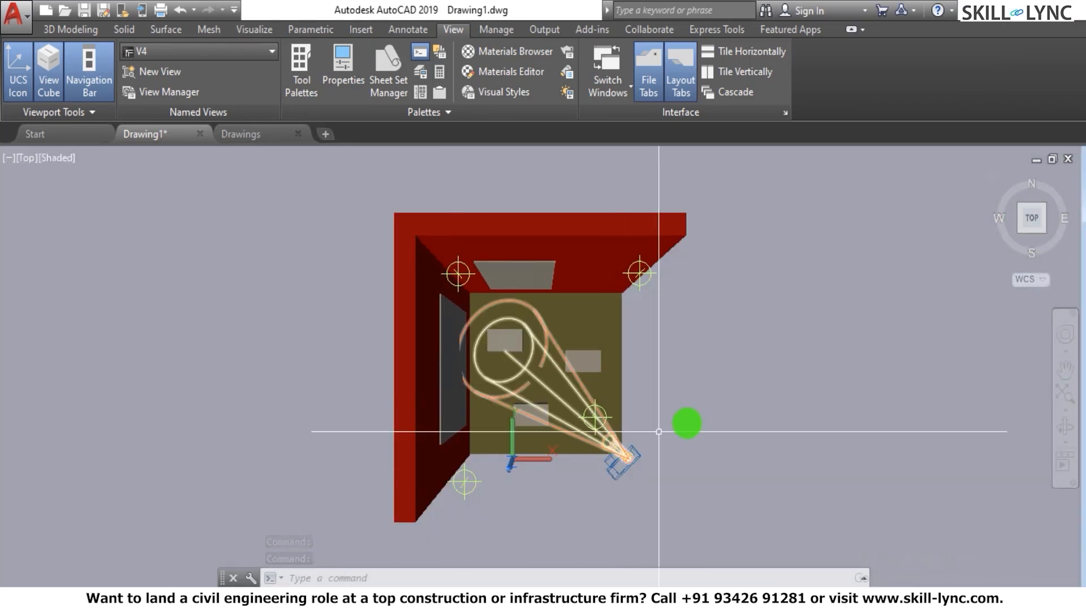
pyautogui.write('R')
pyautogui.press('Escape')
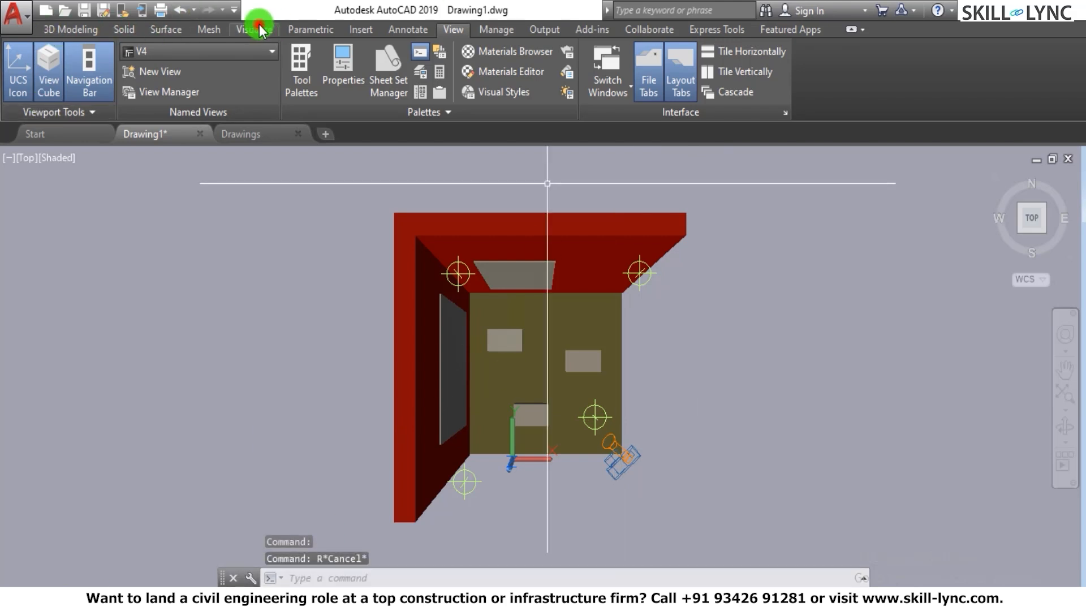
pyautogui.click(258, 29)
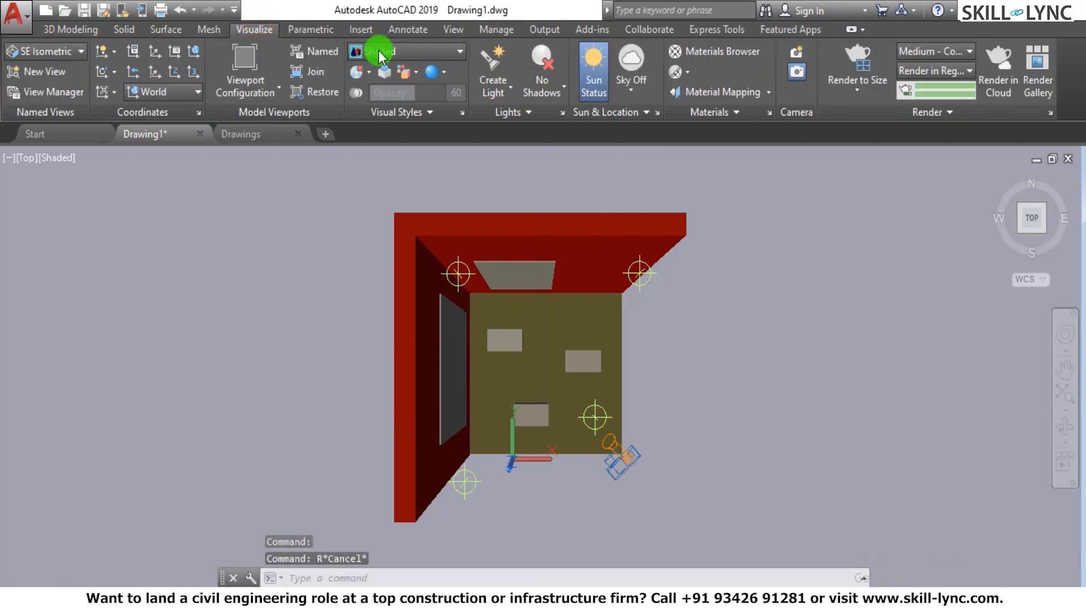
pyautogui.click(1050, 111)
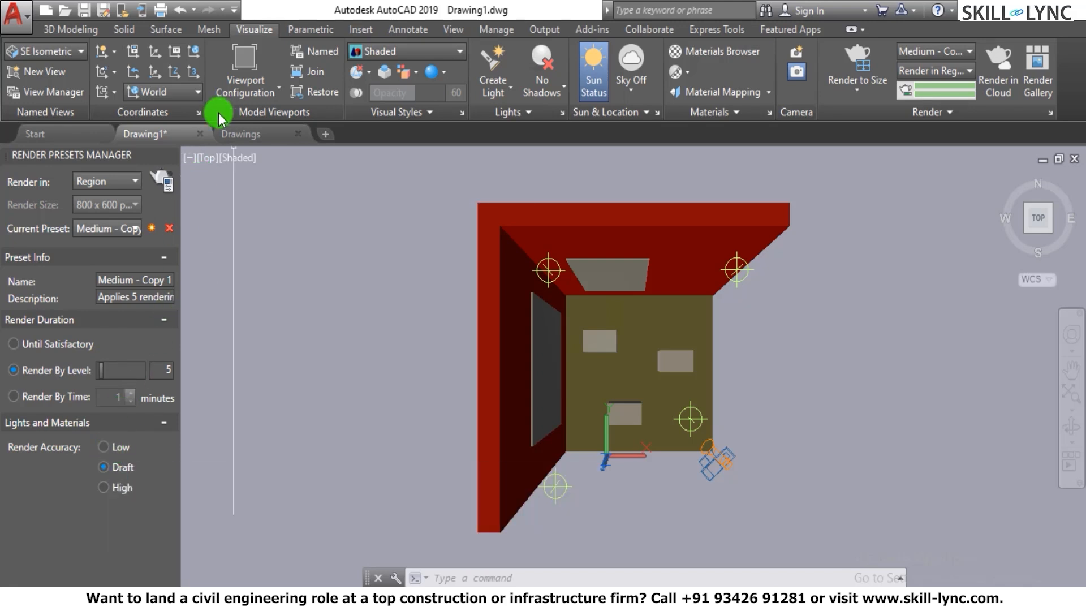
# - Render a region enclosing the whole room, dismissing the offer to install the Medium Images Library
pyautogui.click(165, 181)
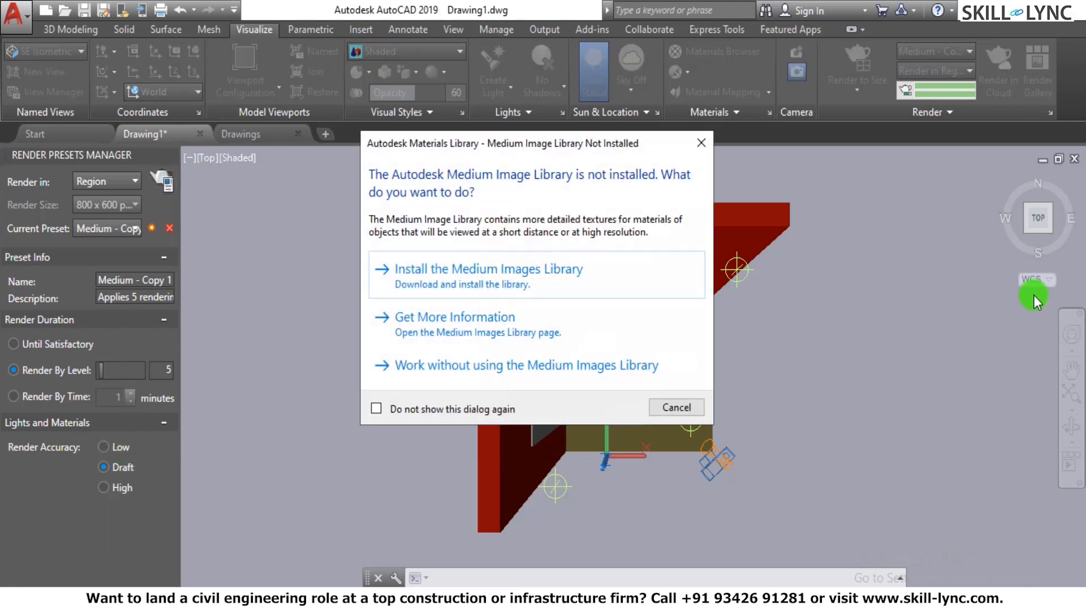
pyautogui.click(699, 140)
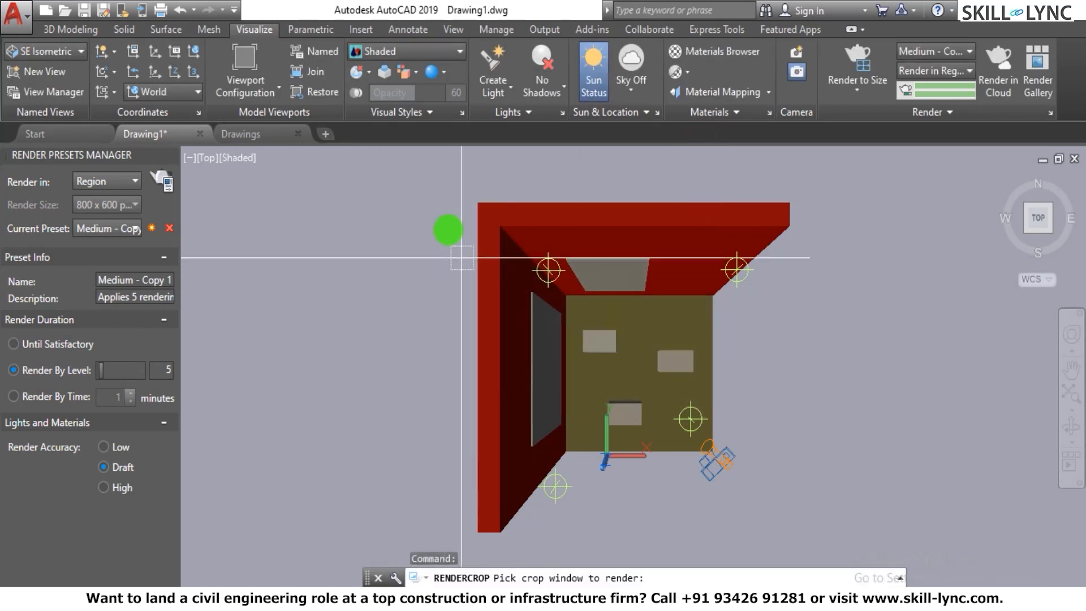
pyautogui.click(104, 182)
pyautogui.click(105, 237)
pyautogui.click(406, 171)
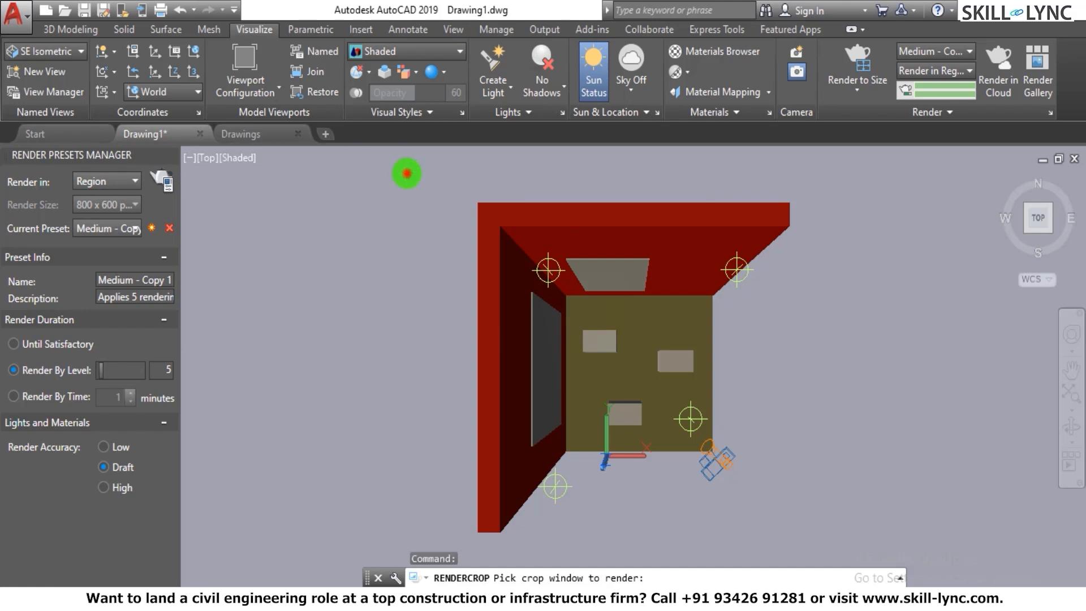
pyautogui.click(807, 540)
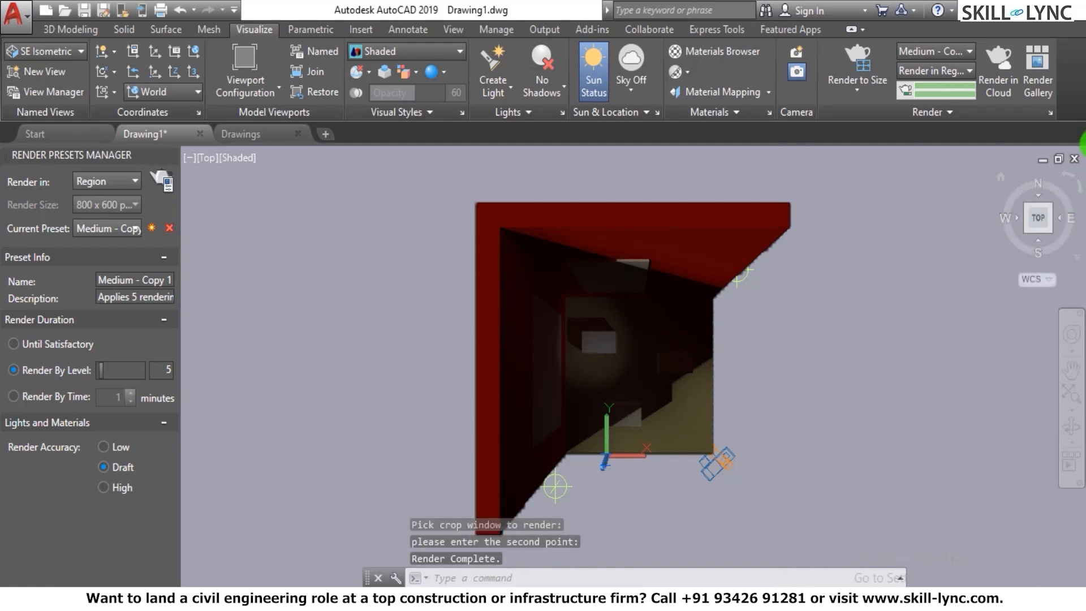
# - Open the render window to examine the earlier perspective render of the room, and close it again
pyautogui.click(945, 113)
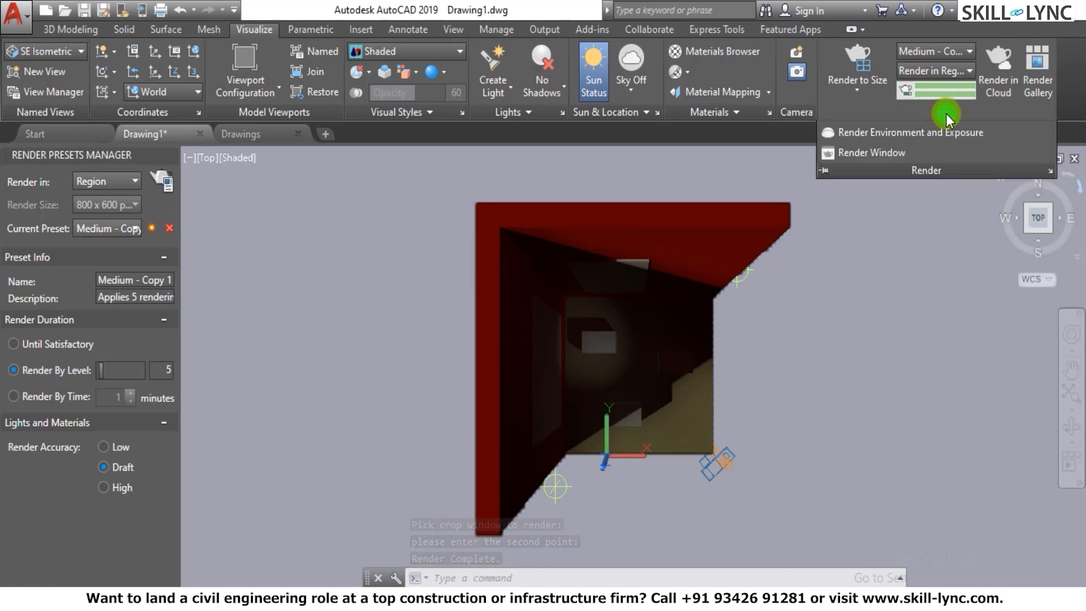
pyautogui.click(886, 156)
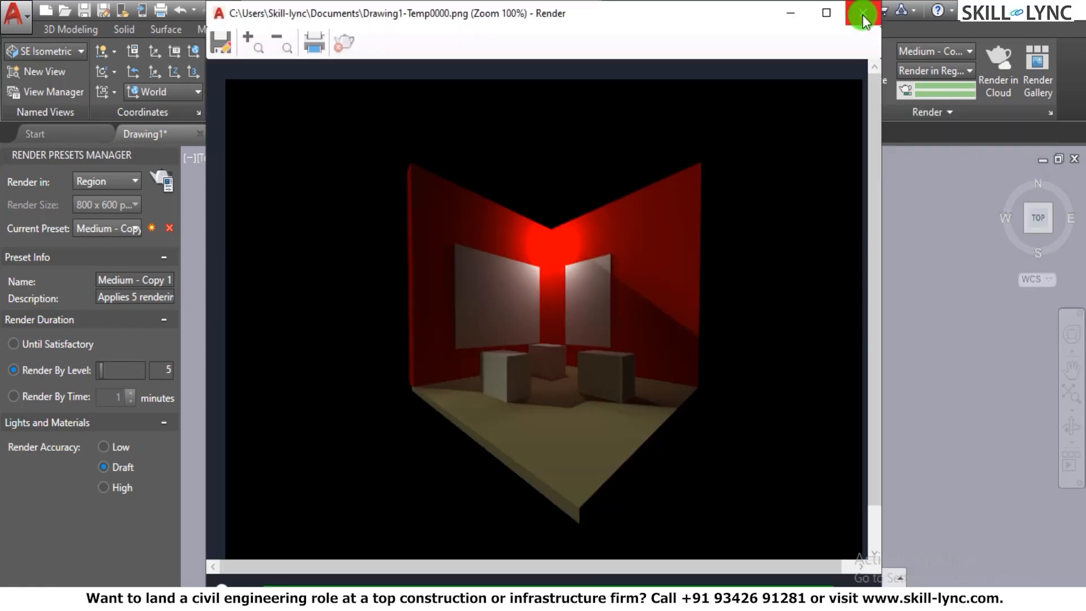
pyautogui.click(862, 20)
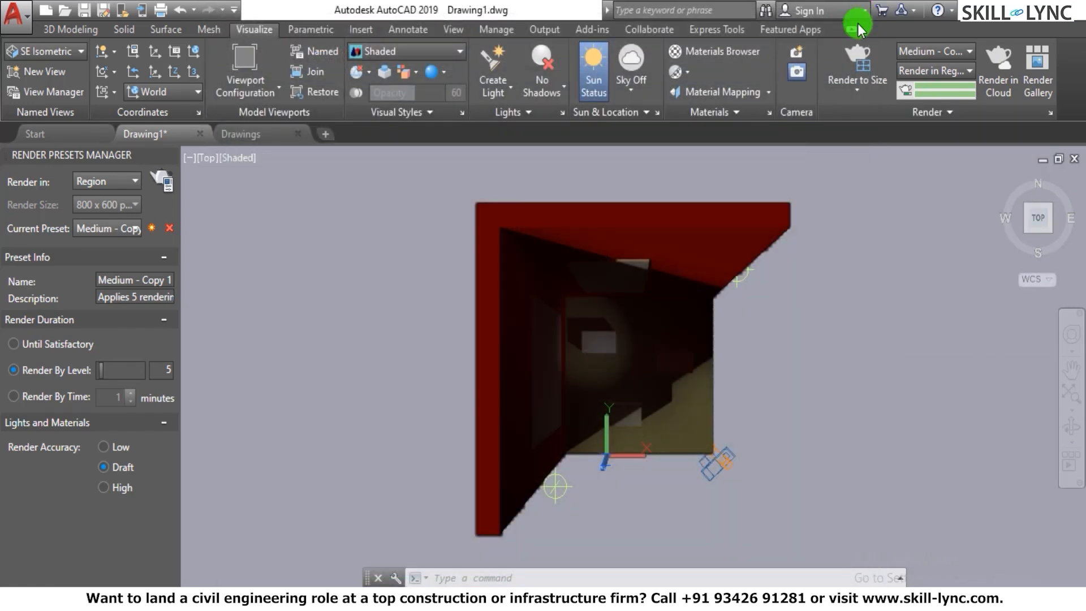
# - Widen the spotlight's outer falloff cone to about 59 degrees by stretching it beyond the floor, and clear the selection
pyautogui.scroll(4, 721, 369)
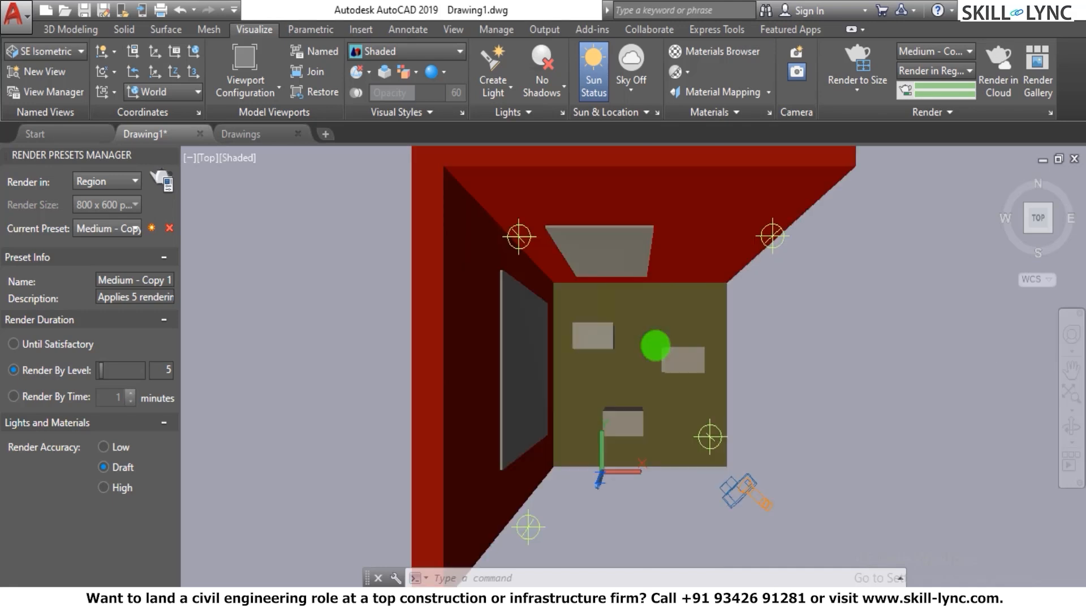
pyautogui.scroll(-3, 657, 342)
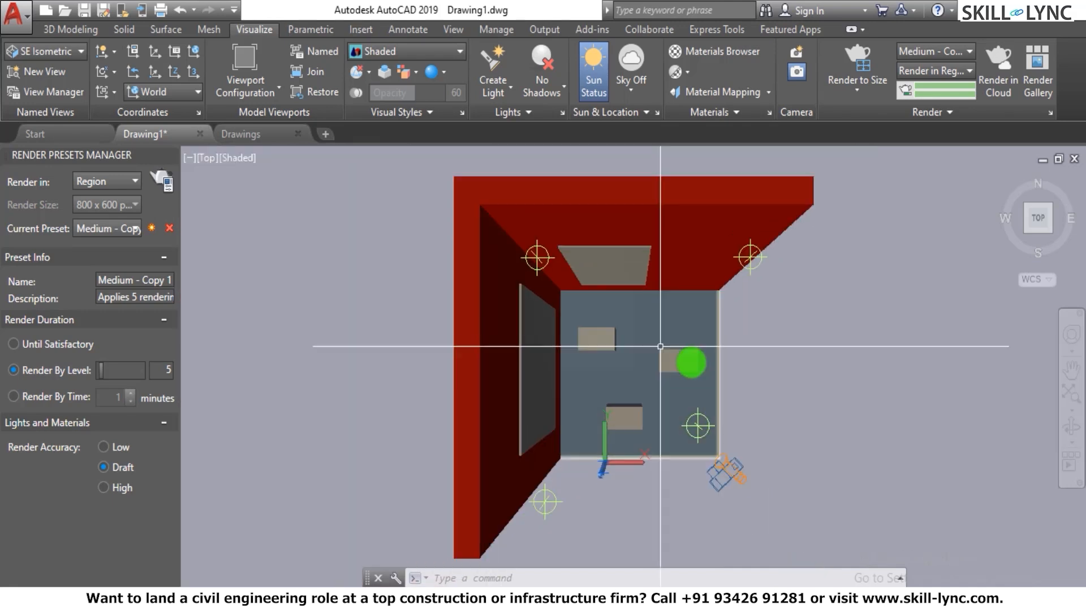
pyautogui.click(741, 474)
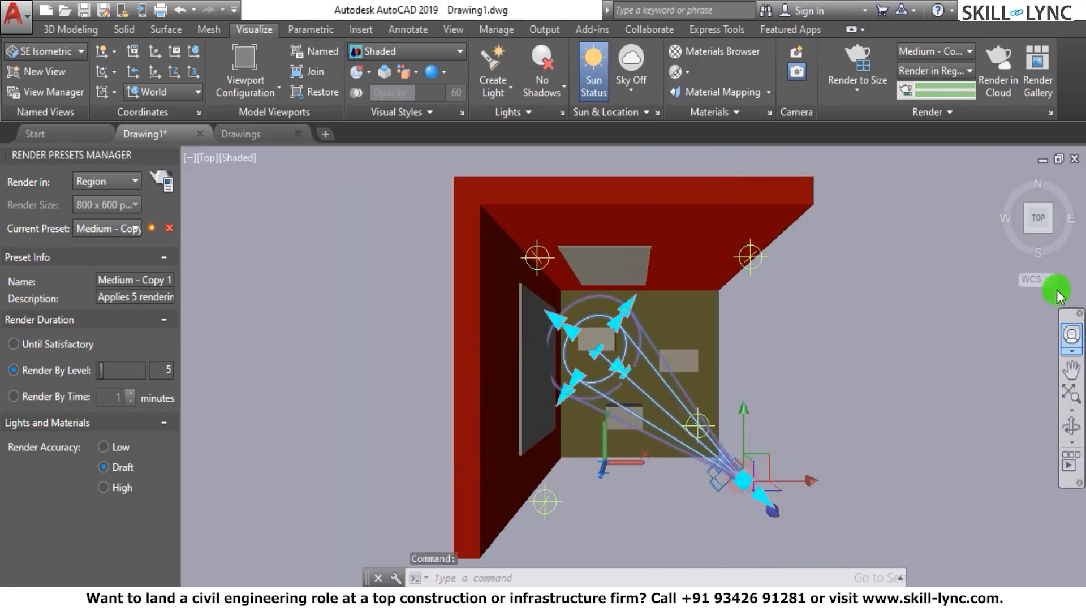
pyautogui.click(628, 304)
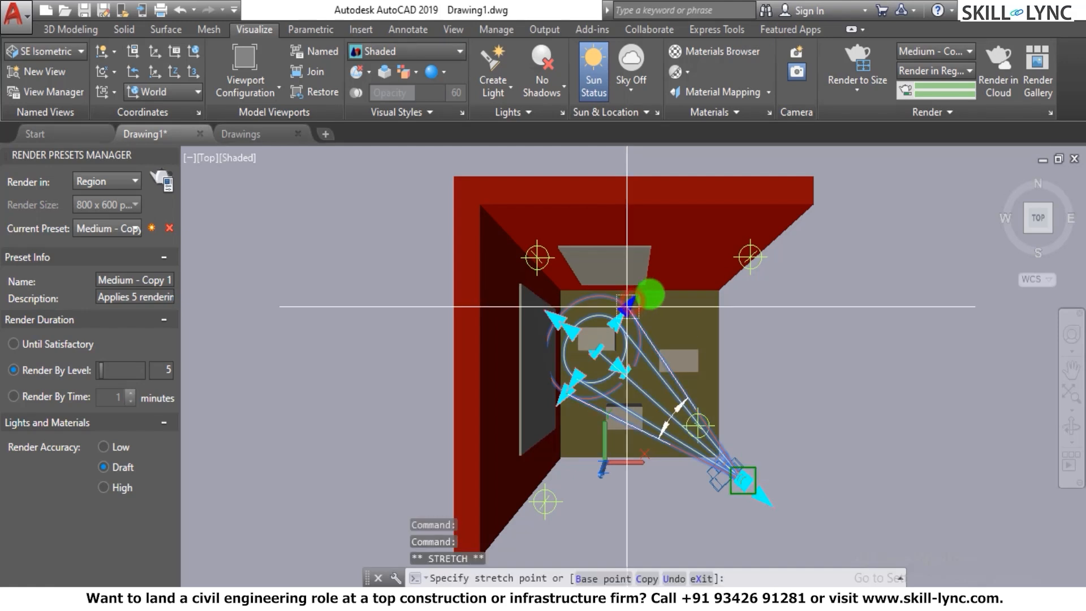
pyautogui.click(675, 282)
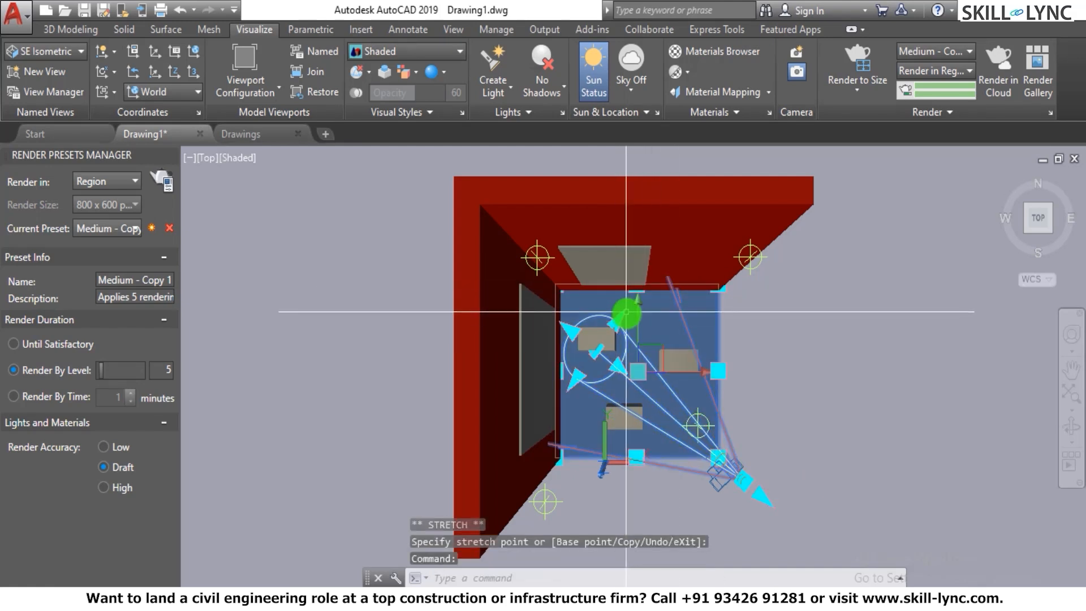
pyautogui.press('Escape')
pyautogui.press('Escape')
# - Widen the spotlight's inner hotspot cone to about 40 degrees and deselect the light
pyautogui.click(743, 479)
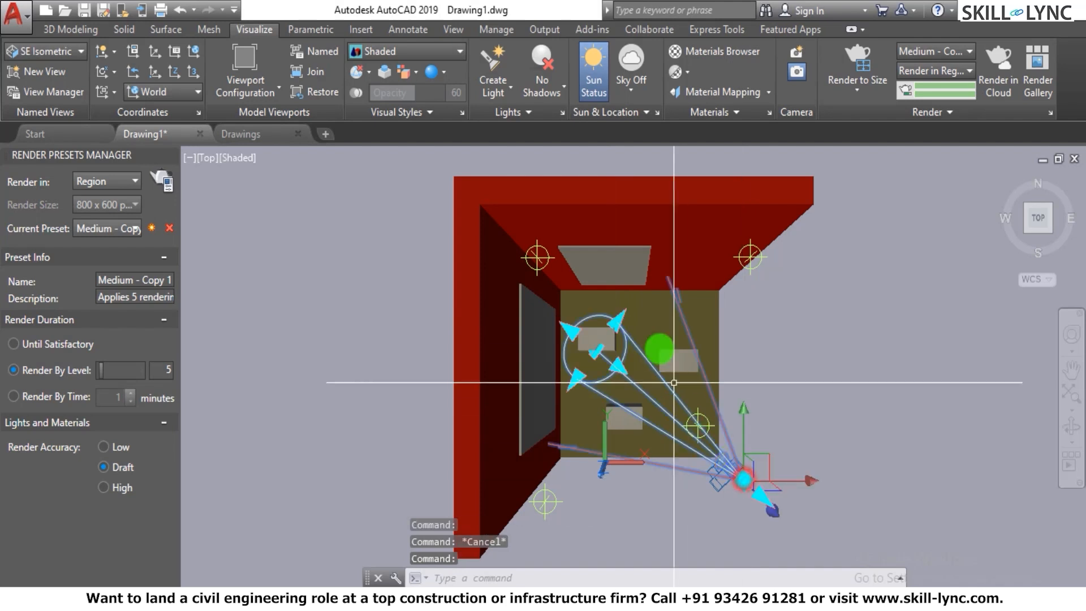
pyautogui.click(616, 321)
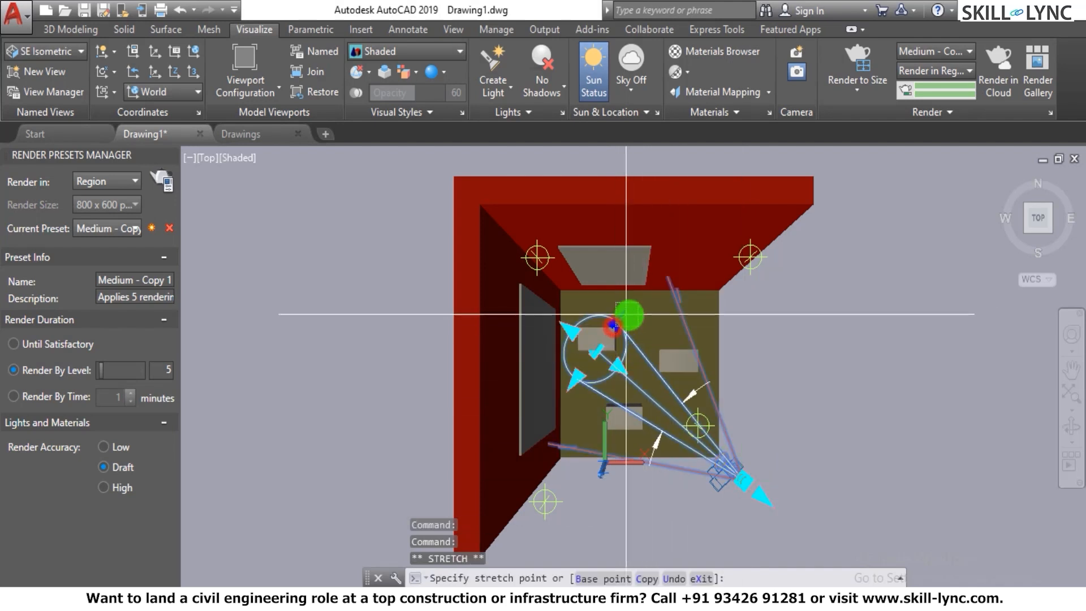
pyautogui.click(775, 308)
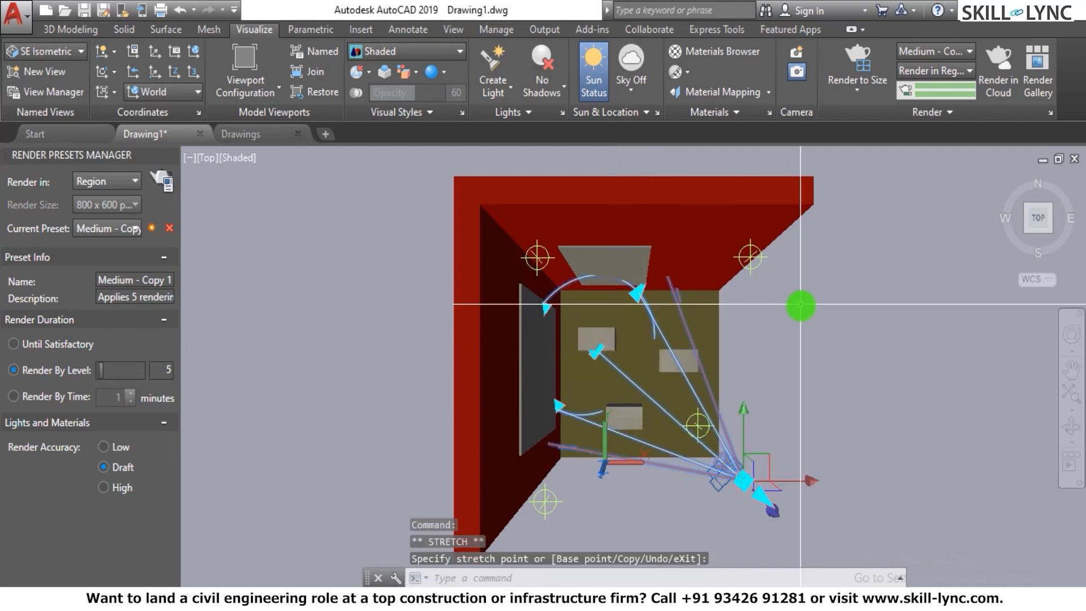
pyautogui.press('Escape')
pyautogui.press('Escape')
pyautogui.press('Escape')
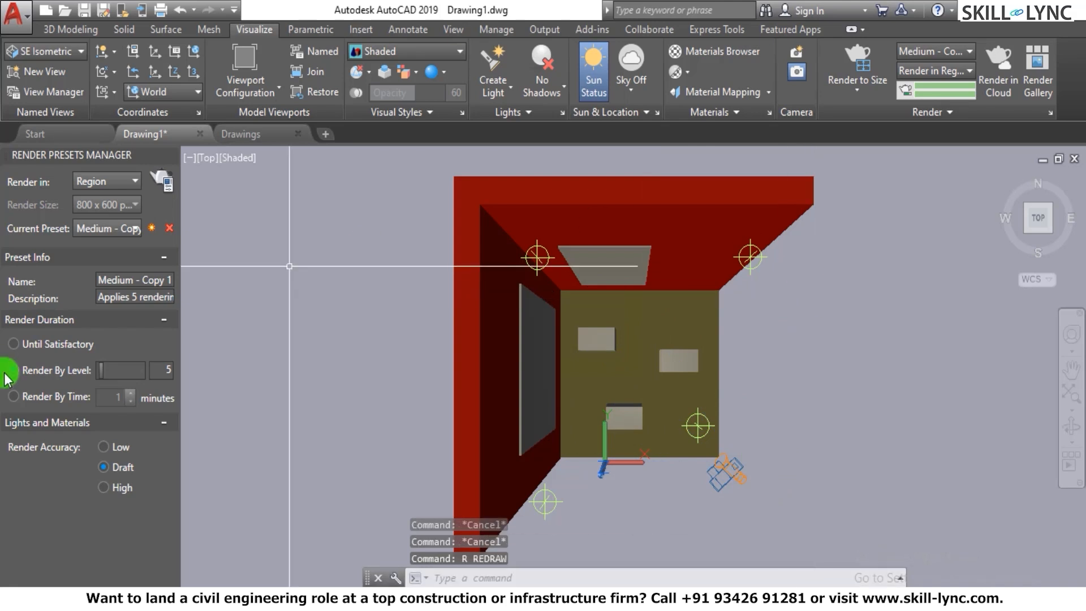
# - Render a cropped region covering the floor and most of the walls, without installing the Medium Images Library
pyautogui.click(161, 186)
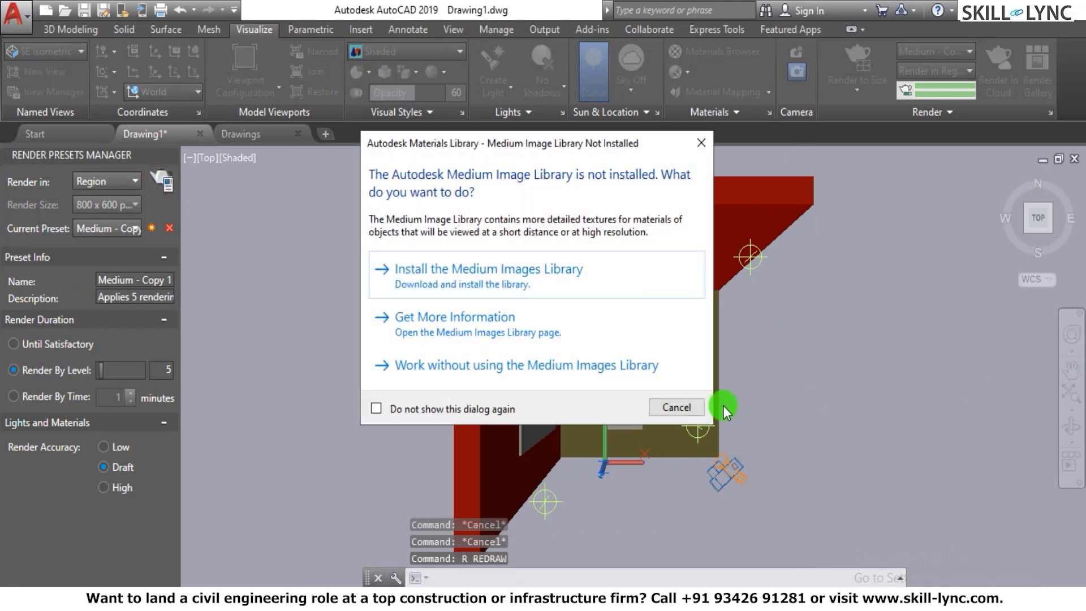
pyautogui.click(701, 148)
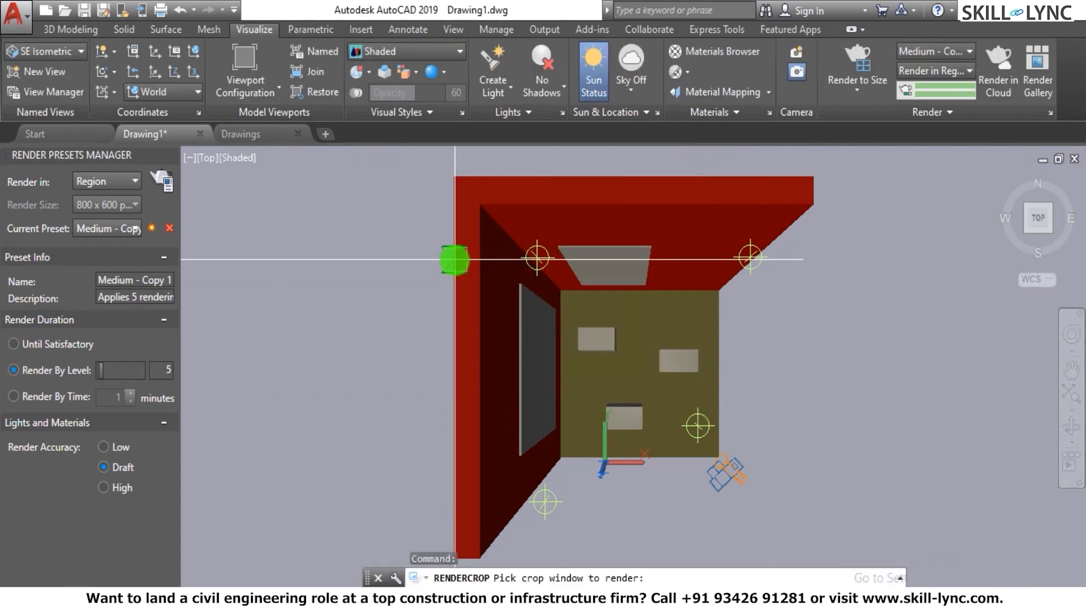
pyautogui.click(450, 254)
pyautogui.click(808, 492)
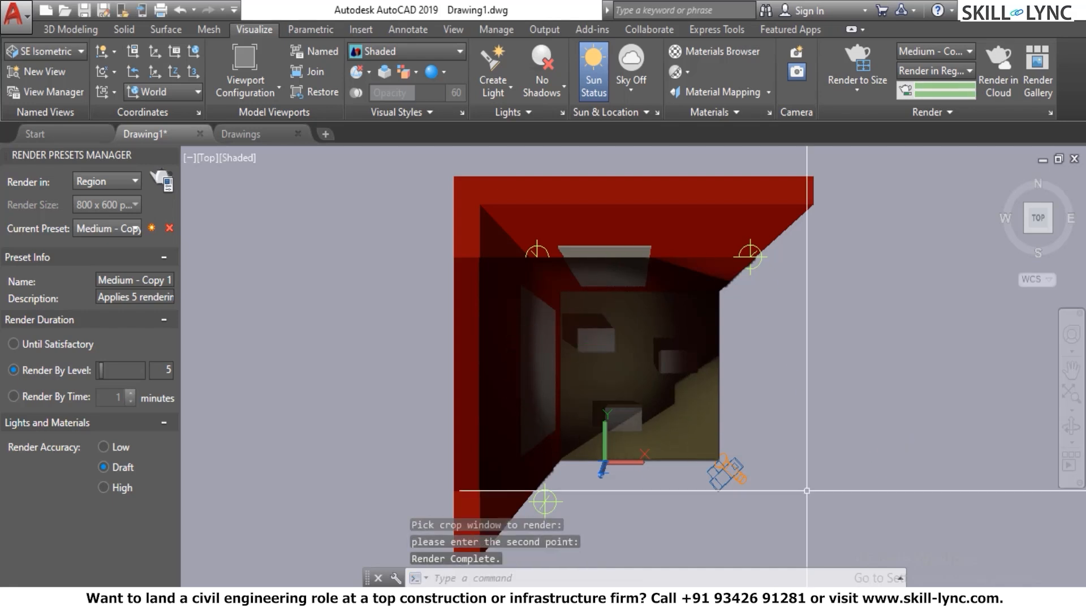
# - Set the spotlight's intensity factor to 5 in its properties and deselect the light
pyautogui.click(741, 474)
pyautogui.write('ch')
pyautogui.press('Return')
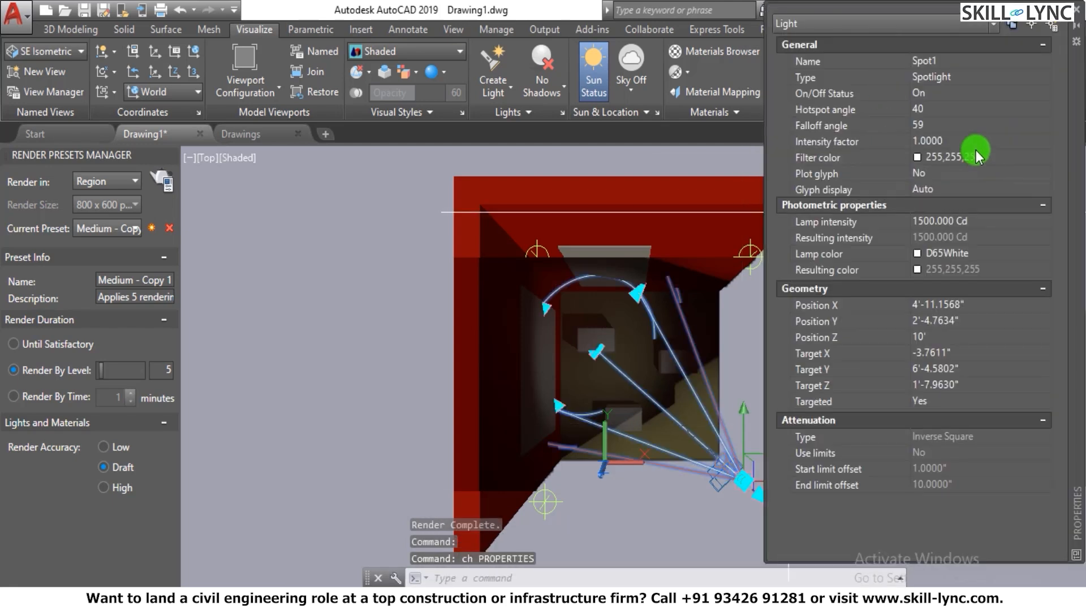
pyautogui.click(973, 143)
pyautogui.write('5')
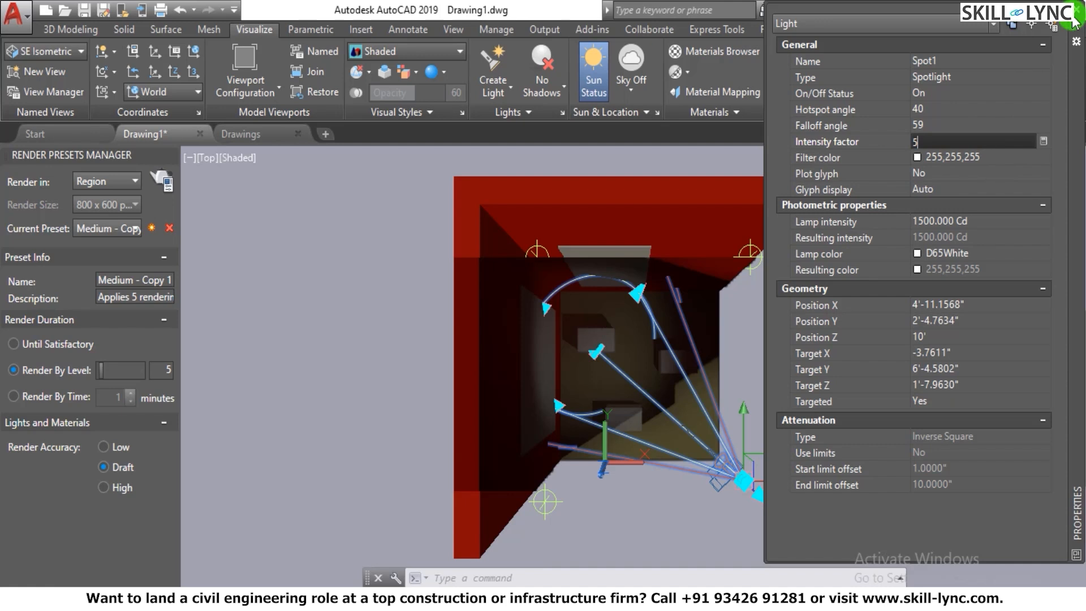
pyautogui.click(1078, 18)
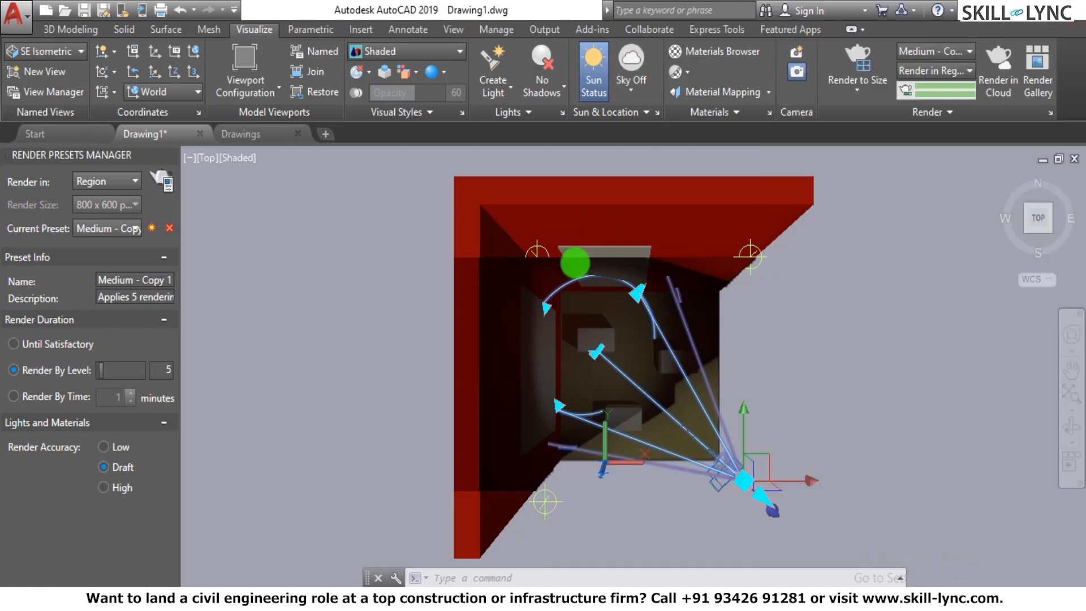
pyautogui.press('Escape')
pyautogui.press('Escape')
# - Run Render on a crop window over the floor, boxes and wall panels, dismissing the image library notice
pyautogui.write('RR')
pyautogui.press('Return')
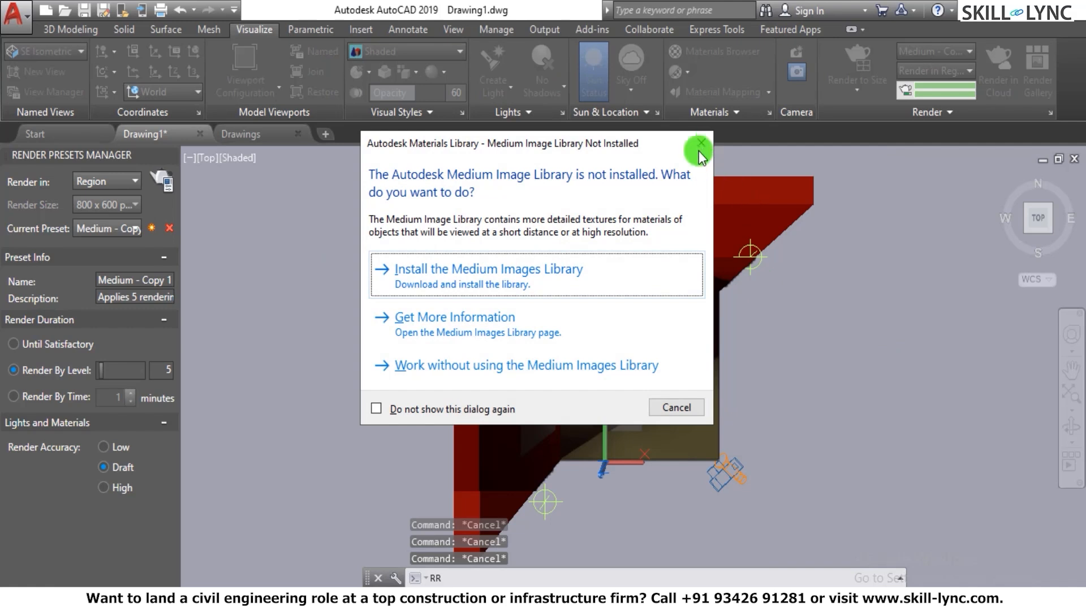
pyautogui.press('Escape')
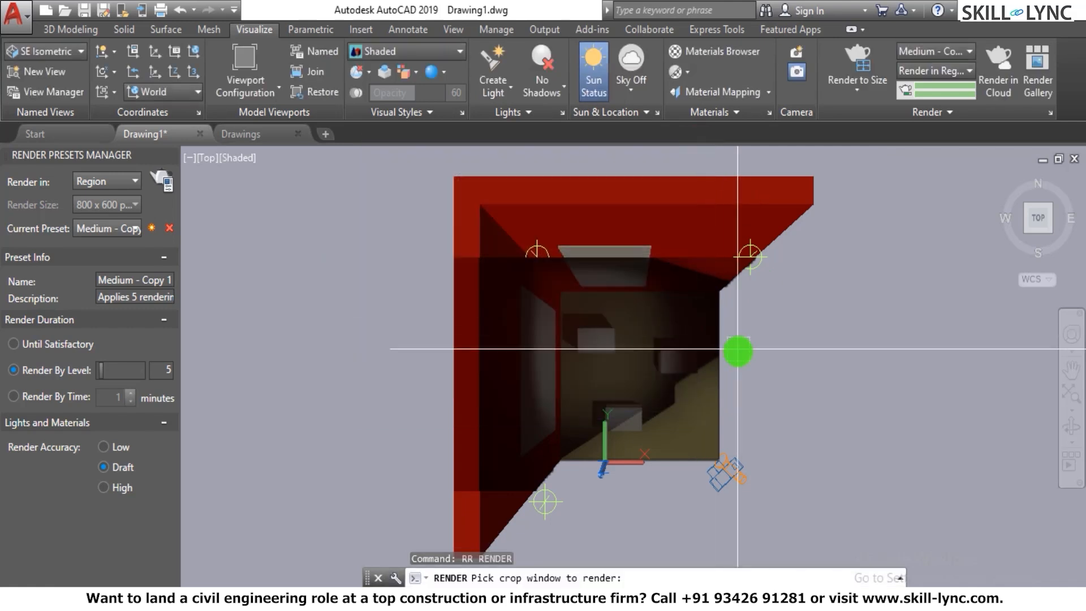
pyautogui.click(433, 247)
pyautogui.click(761, 427)
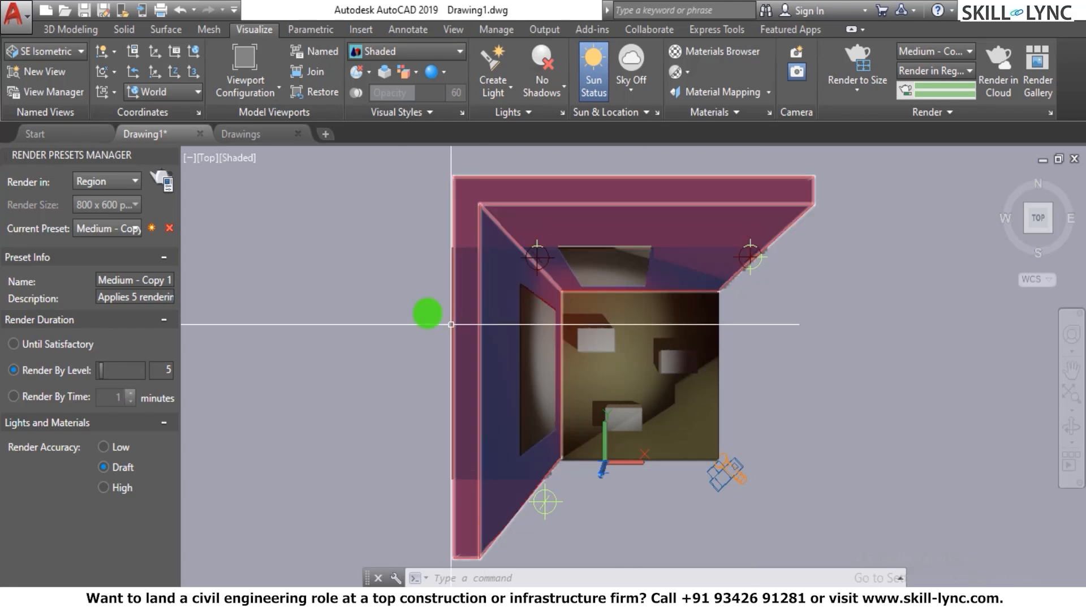
pyautogui.click(375, 61)
pyautogui.click(160, 48)
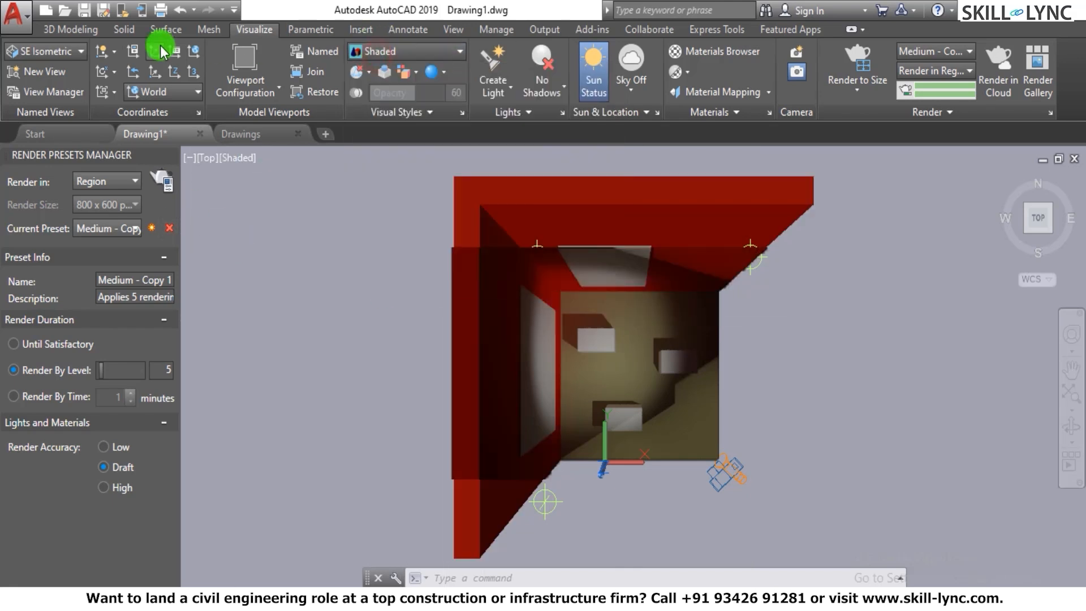
pyautogui.click(452, 30)
pyautogui.click(747, 477)
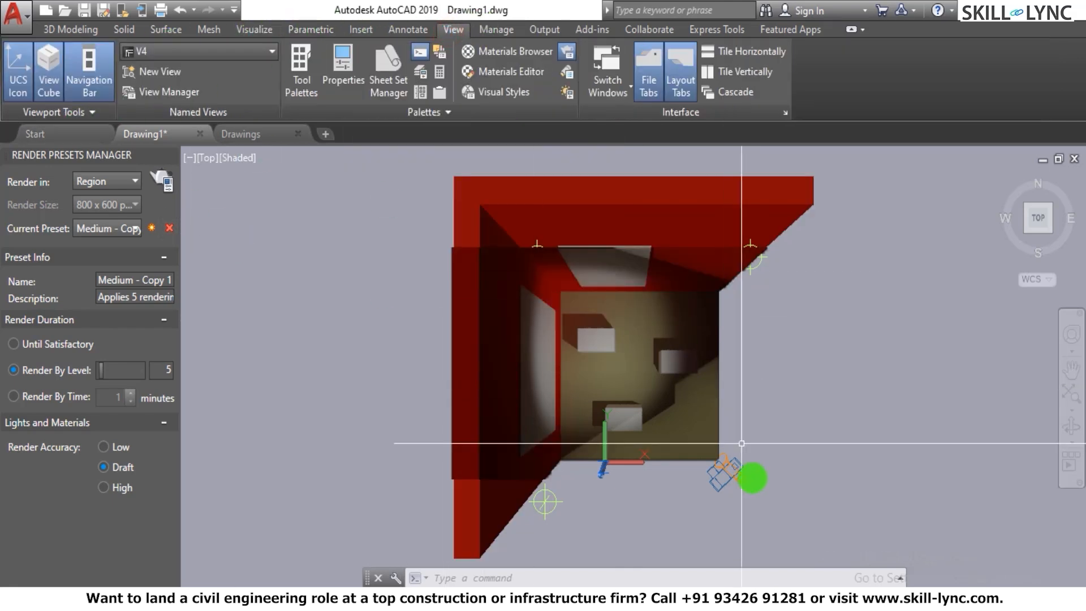
pyautogui.click(735, 477)
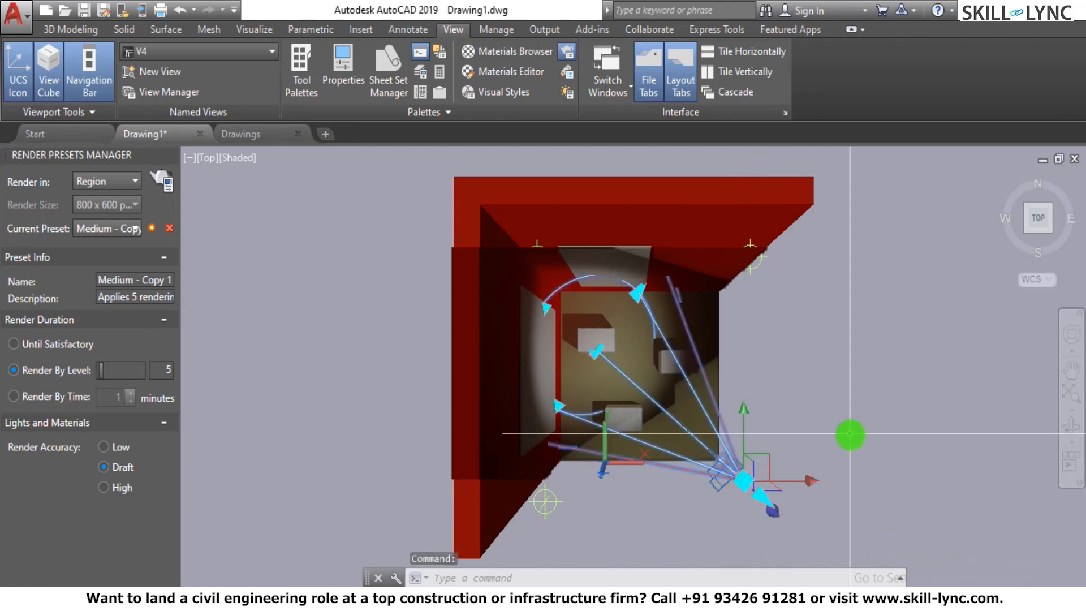
pyautogui.press('Escape')
pyautogui.press('Escape')
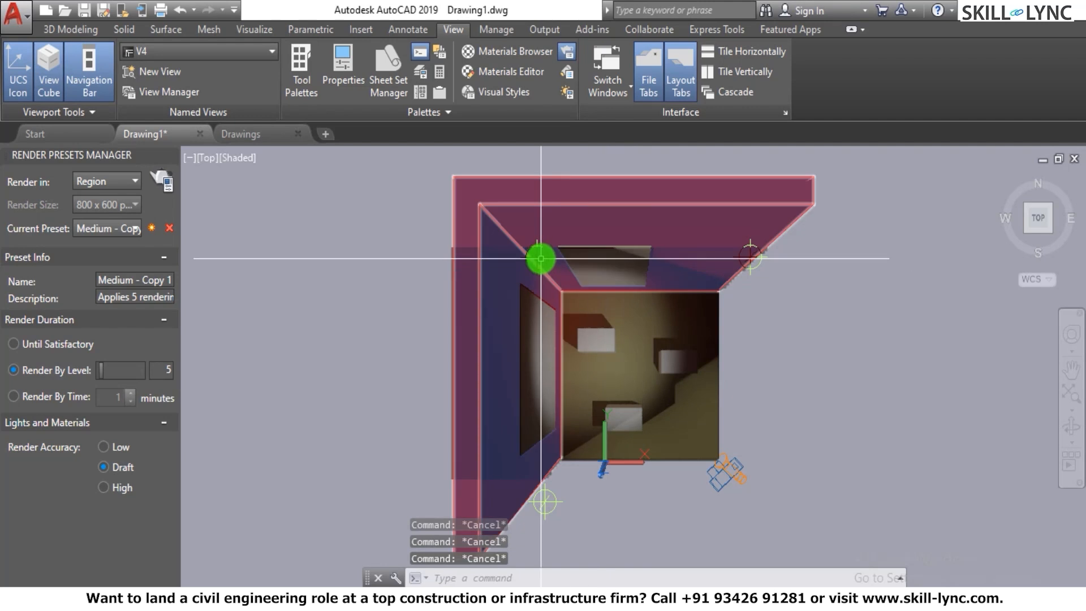
# - Turn the spotlight at the room's open corner off in its properties
pyautogui.click(735, 478)
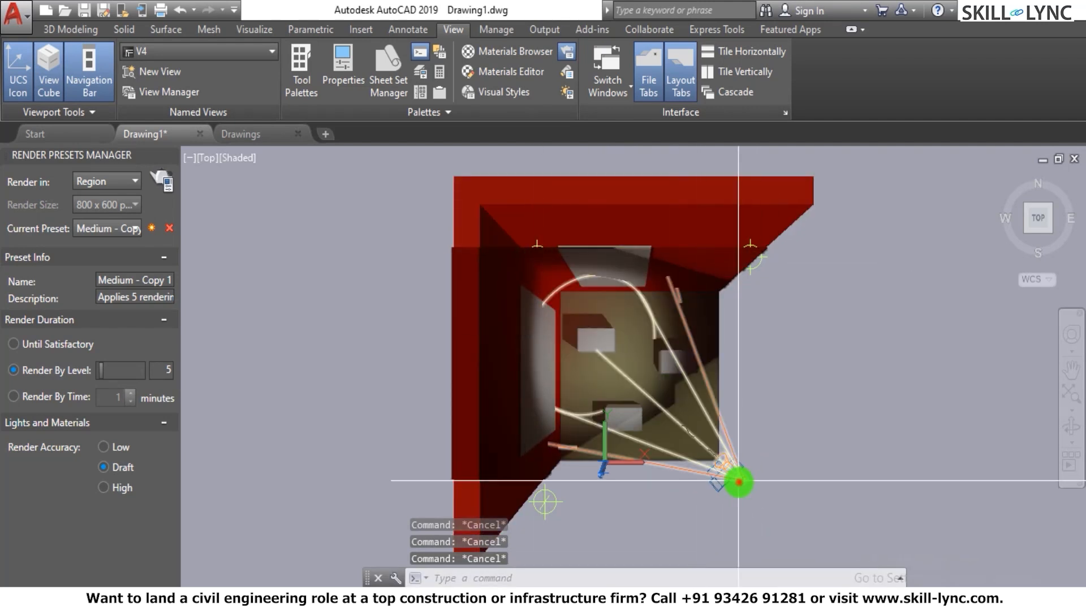
pyautogui.write('ch')
pyautogui.press('Return')
pyautogui.click(990, 93)
pyautogui.click(927, 120)
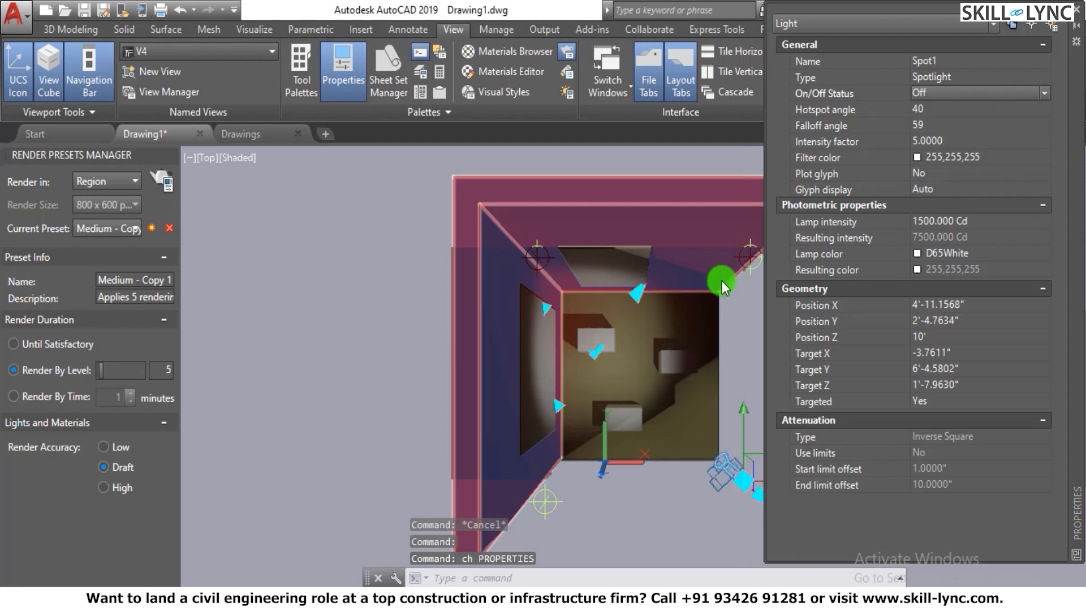
# - Deselect the light and close the render presets manager and the properties palette
pyautogui.press('Escape')
pyautogui.press('Escape')
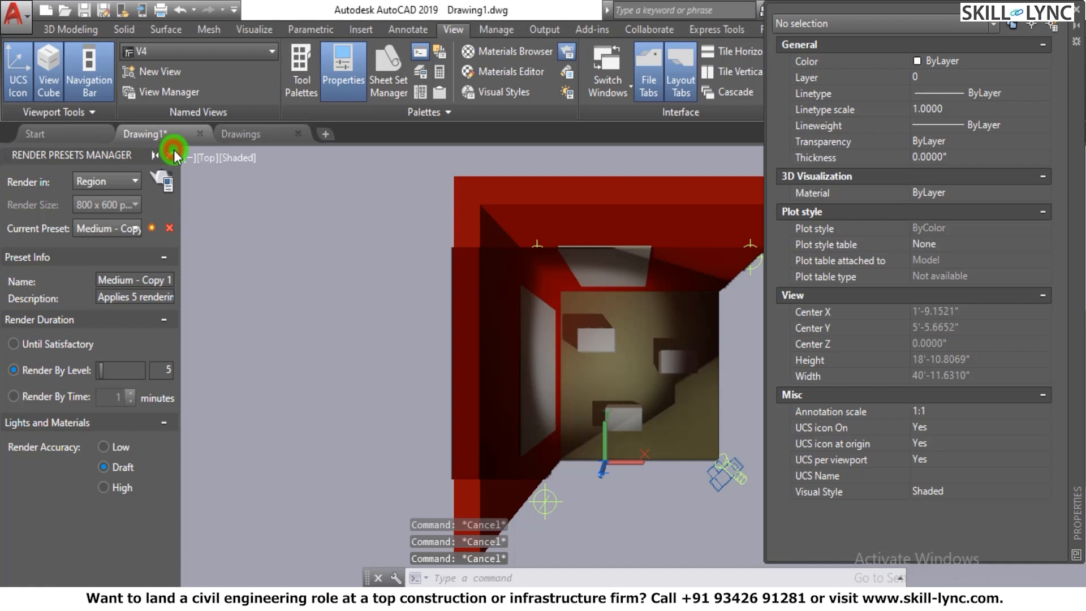
pyautogui.click(172, 156)
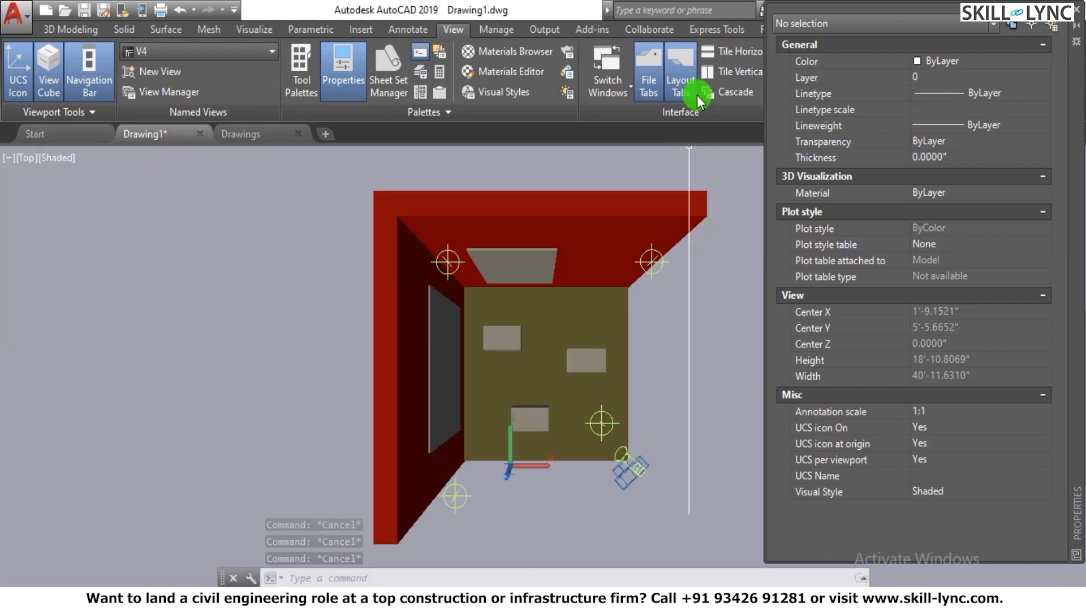
pyautogui.click(1075, 17)
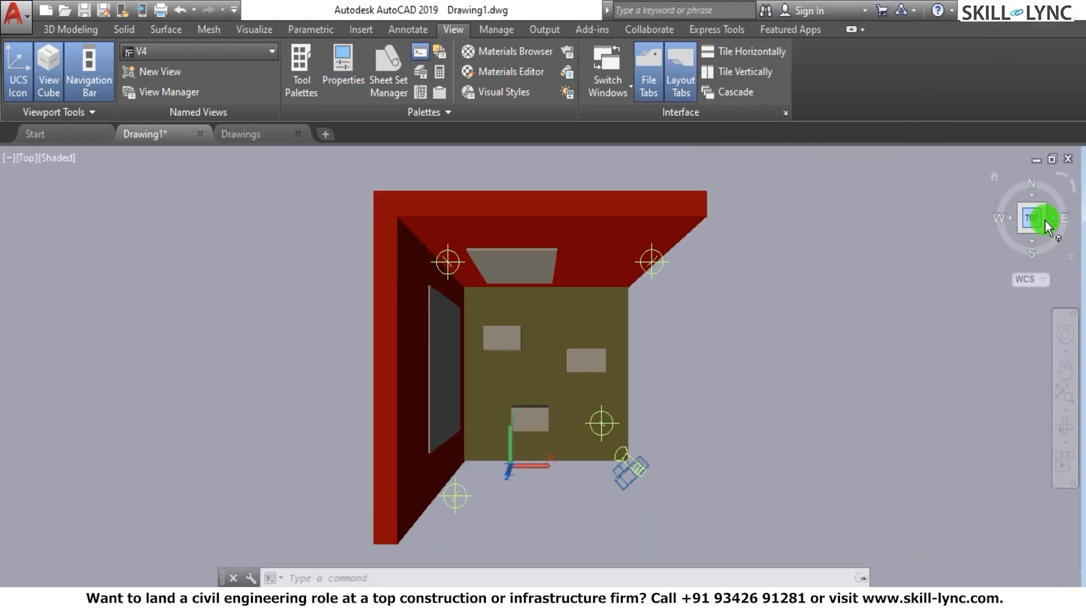
# - Switch the top view from perspective to parallel projection through 3D Orbit, and exit the orbit command
pyautogui.rightClick(741, 346)
pyautogui.press('Escape')
pyautogui.press('Escape')
pyautogui.press('Escape')
pyautogui.write('3')
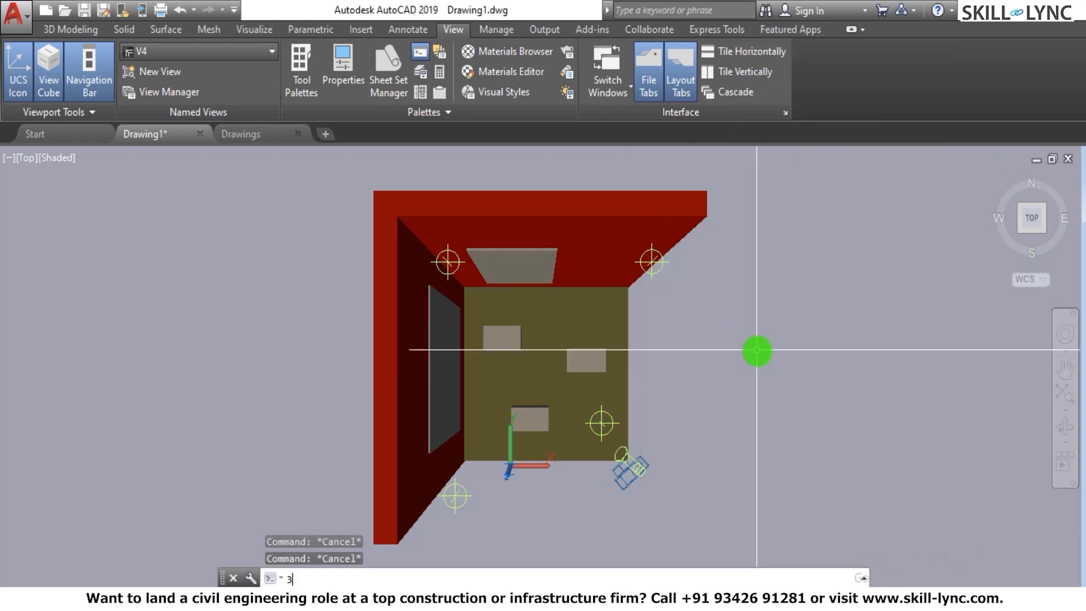
pyautogui.write('do')
pyautogui.press('Return')
pyautogui.rightClick(704, 303)
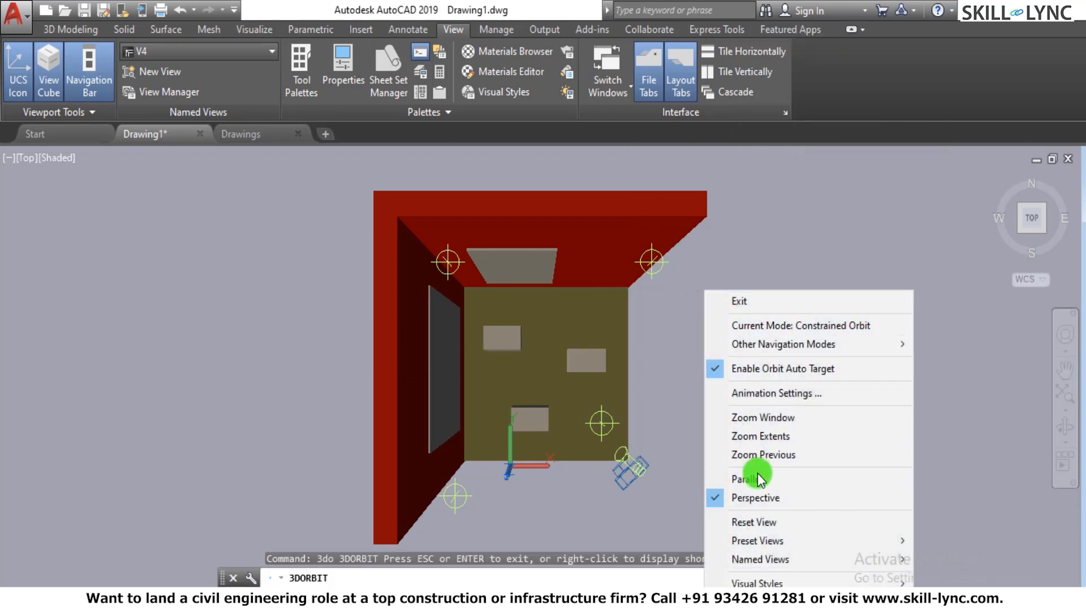
pyautogui.click(747, 478)
pyautogui.scroll(1, 601, 339)
pyautogui.rightClick(762, 267)
pyautogui.click(828, 298)
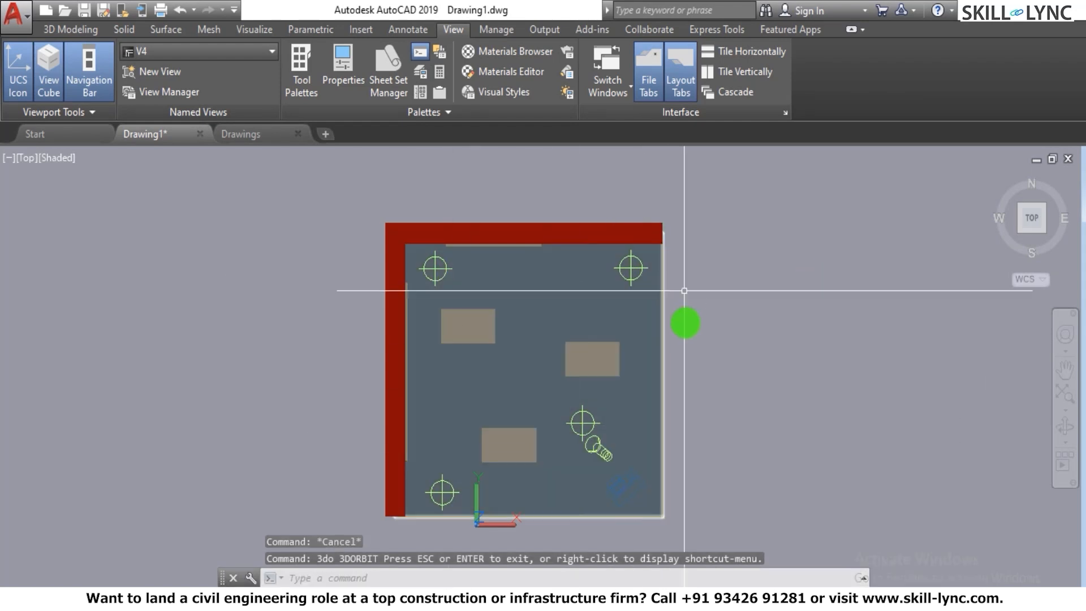
# - Try relocating the spotlight from the open corner to the middle of the room, and undo the grip edit
pyautogui.click(606, 457)
pyautogui.click(606, 458)
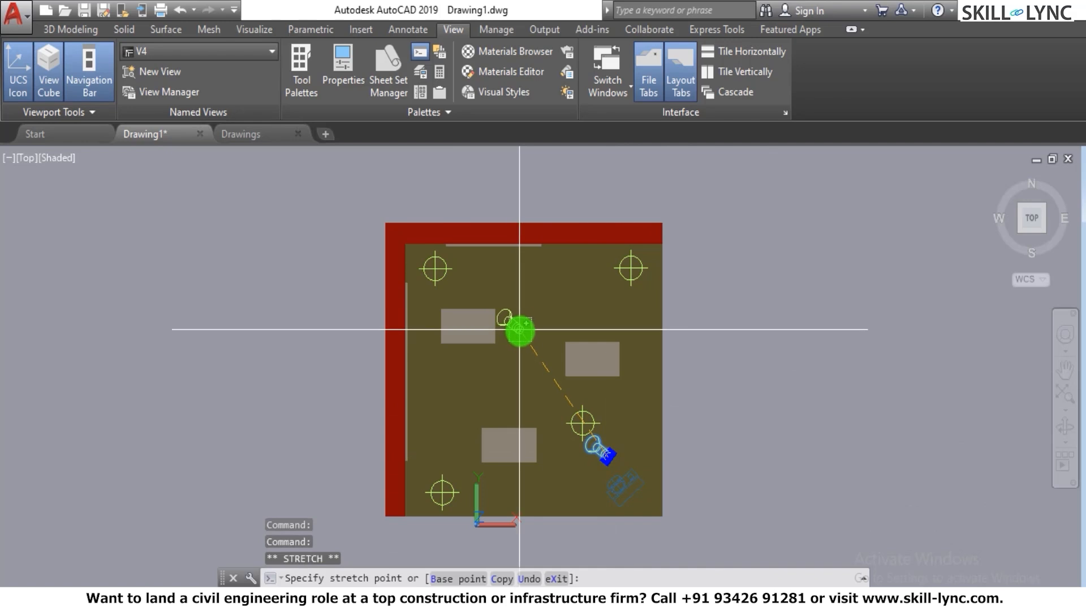
pyautogui.click(513, 351)
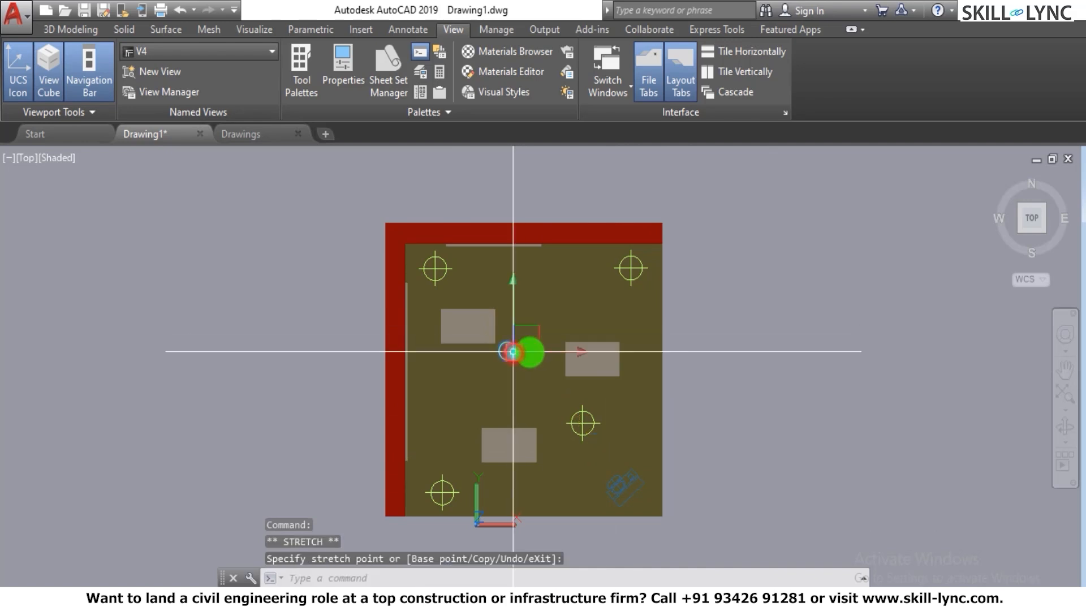
pyautogui.hotkey('ctrl', 'z')
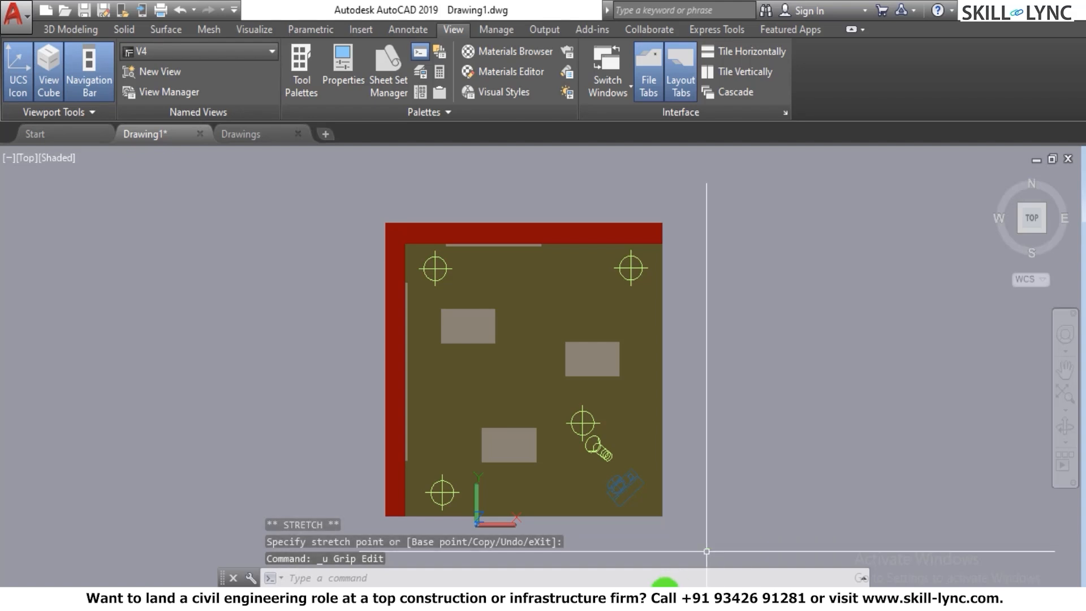
# - Turn the sun status on and look through the light types available, without creating a light
pyautogui.click(252, 31)
pyautogui.click(593, 90)
pyautogui.click(490, 98)
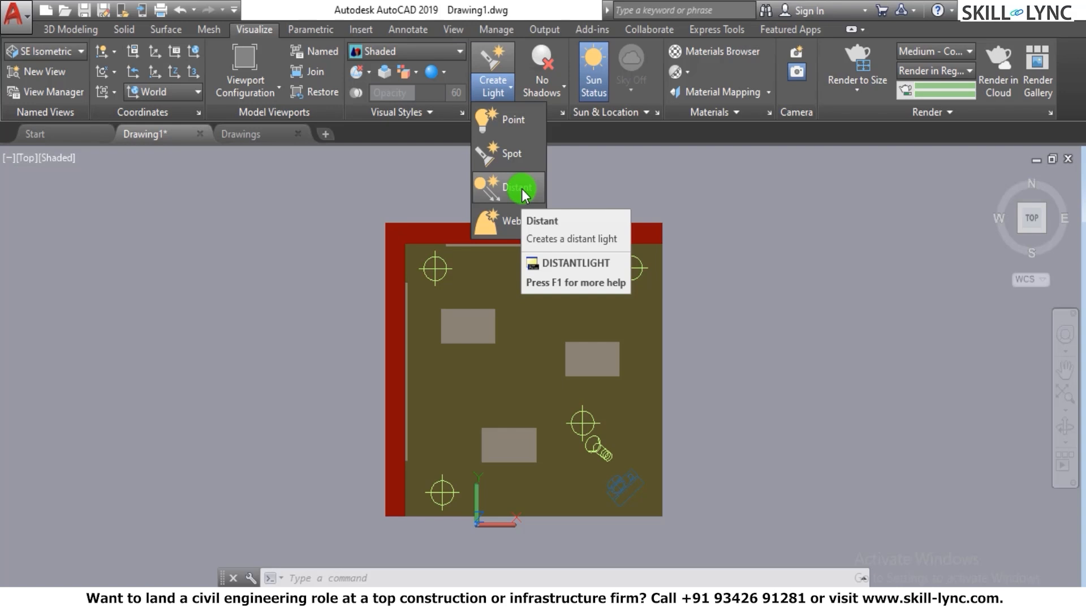
pyautogui.press('Escape')
# - Draw a small circle outside the room, beyond its open east side
pyautogui.write('c')
pyautogui.press('Return')
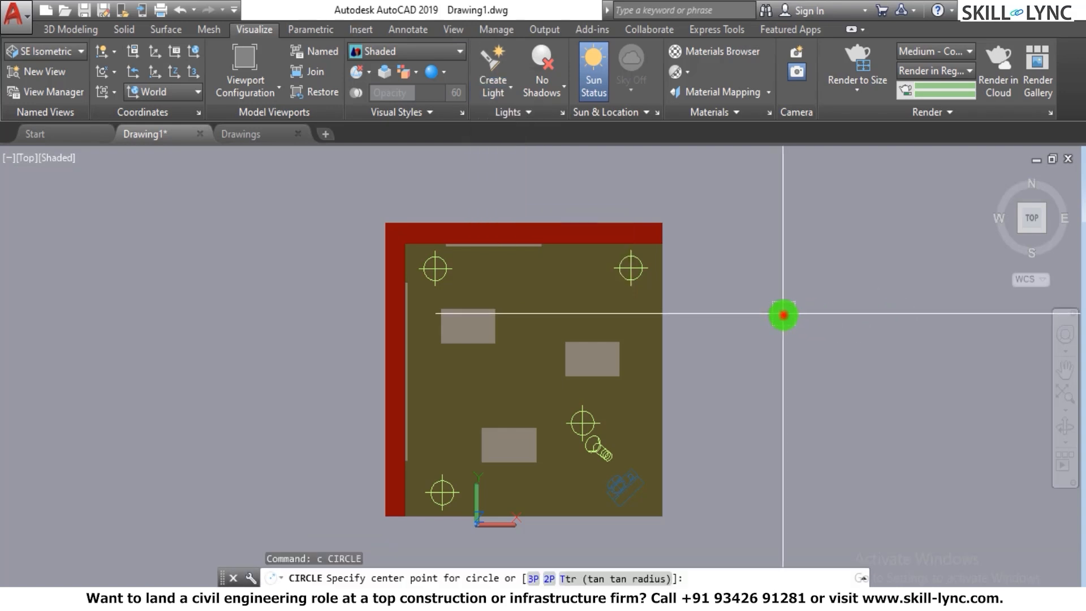
pyautogui.click(784, 314)
pyautogui.click(781, 337)
# - Extrude the circle outside the room upward into a tall cylindrical column
pyautogui.click(995, 176)
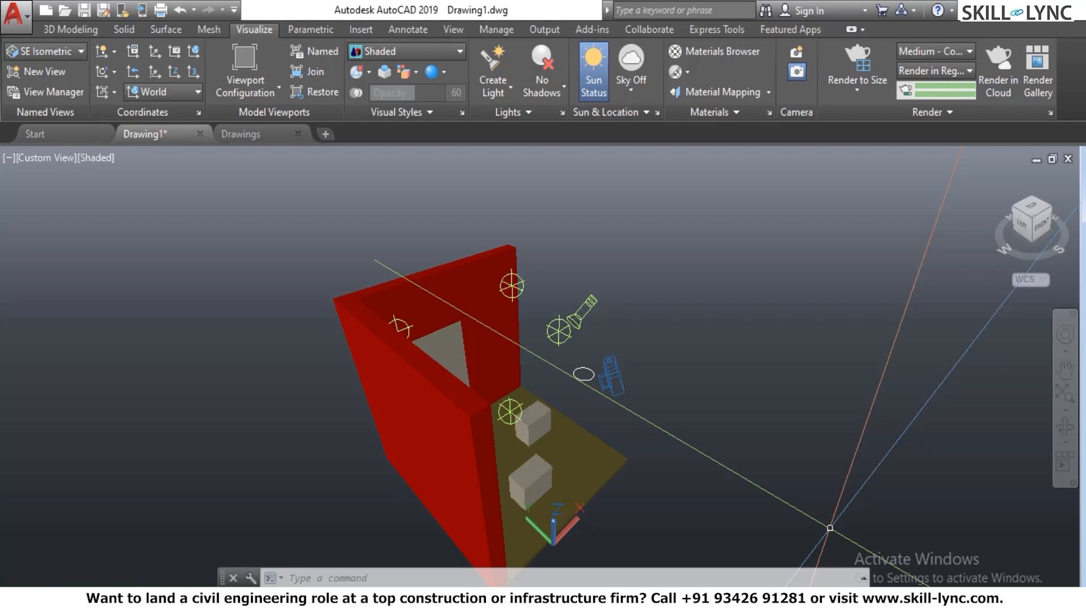
pyautogui.write('t')
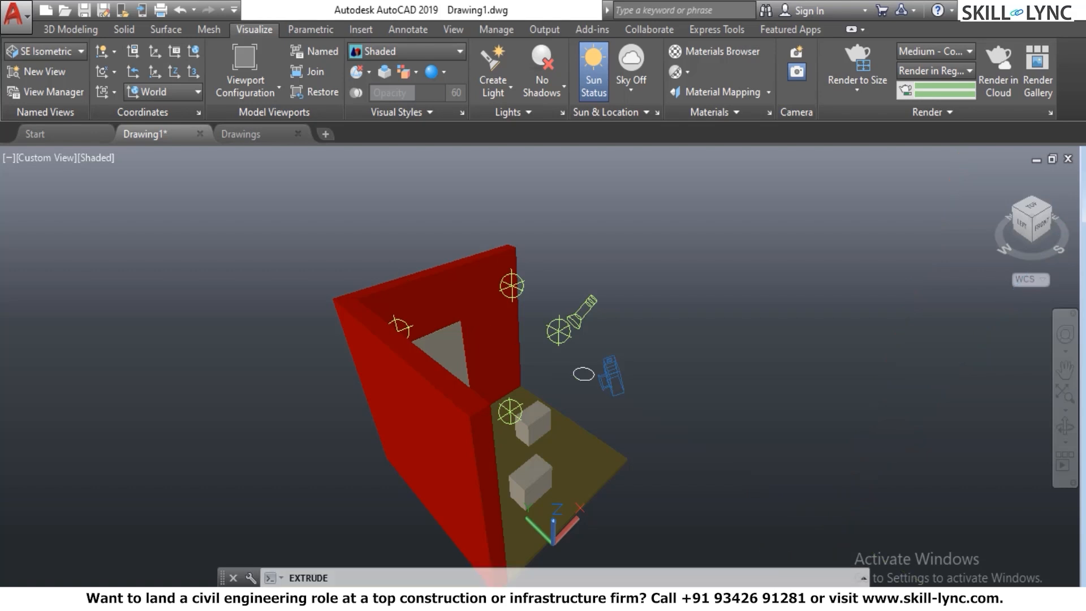
pyautogui.press('Return')
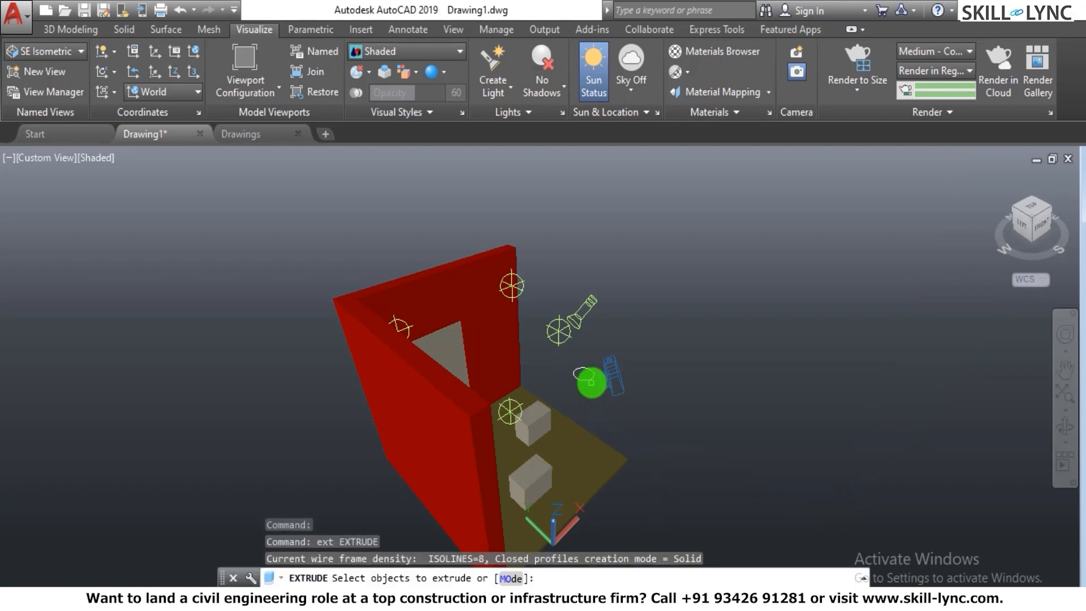
pyautogui.click(585, 380)
pyautogui.press('Return')
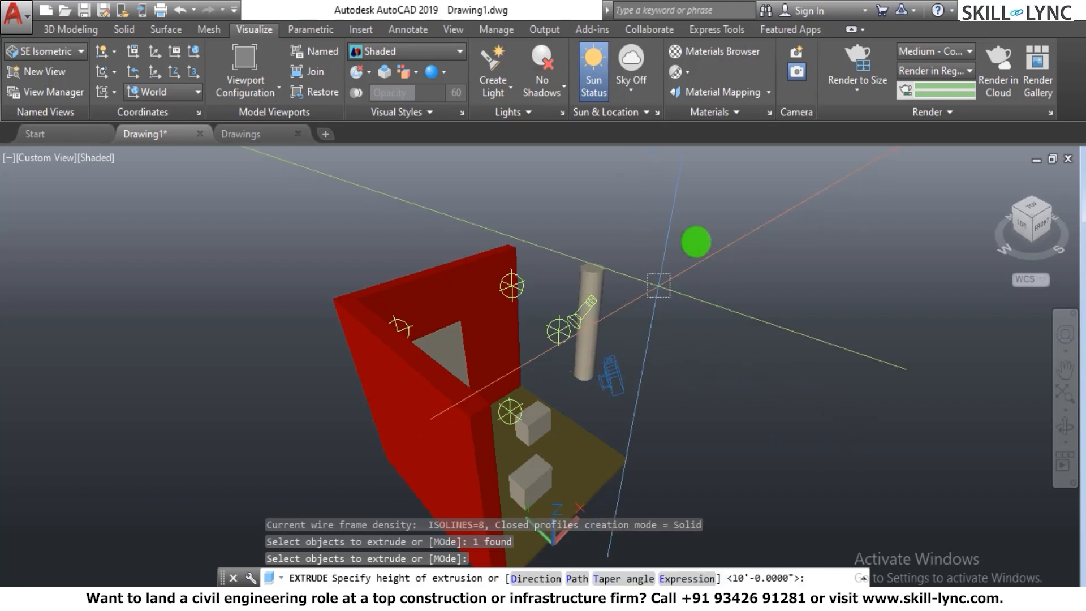
pyautogui.click(814, 184)
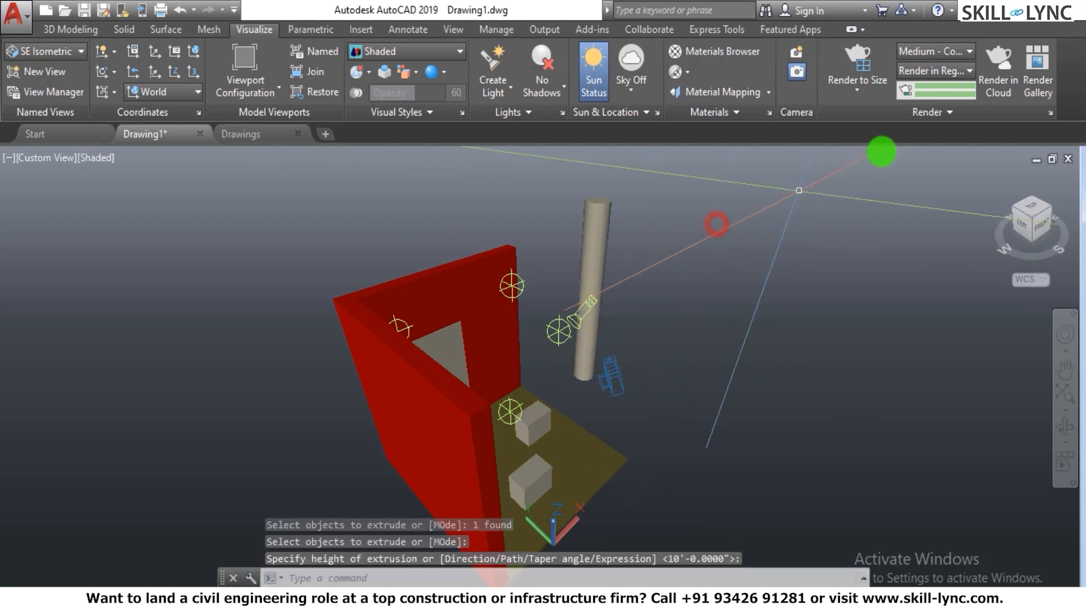
# - Show the model in the SE Isometric view with parallel projection
pyautogui.click(1053, 212)
pyautogui.rightClick(795, 325)
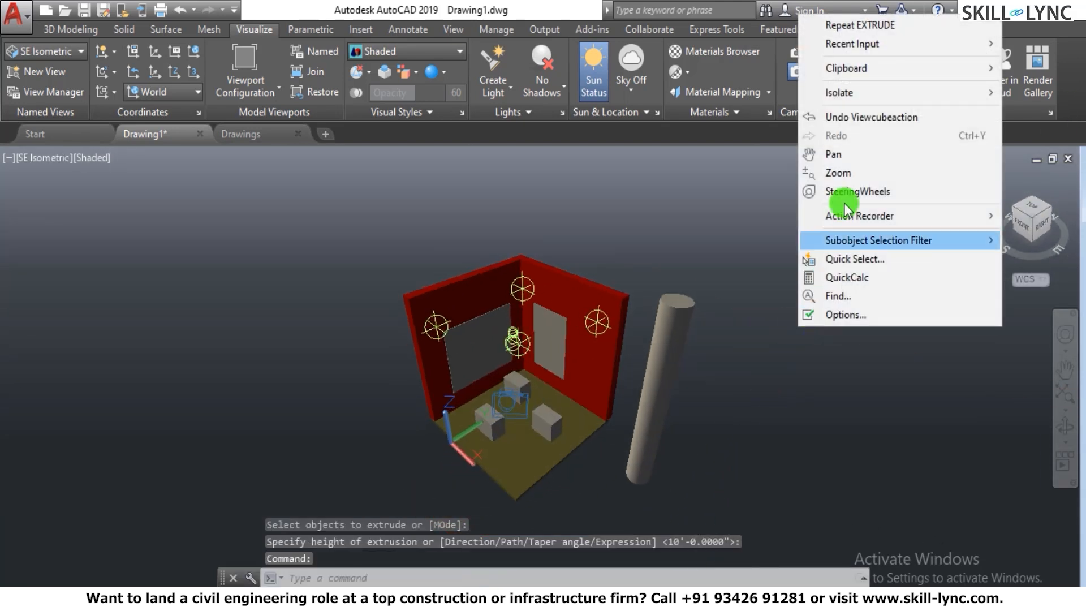
pyautogui.press('Escape')
pyautogui.press('Escape')
pyautogui.write('3d')
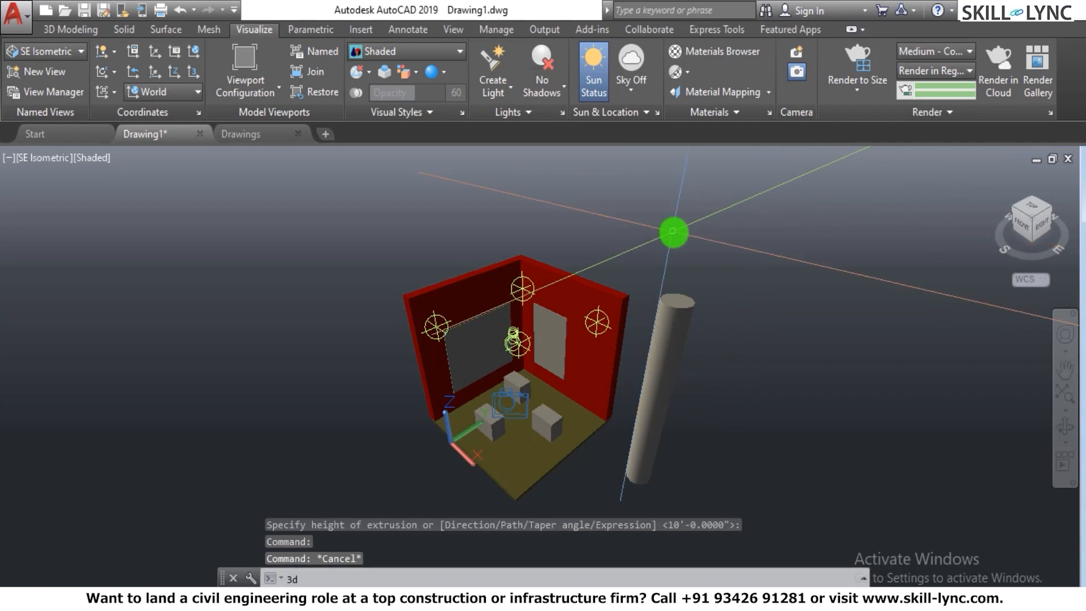
pyautogui.write('o')
pyautogui.press('Return')
pyautogui.rightClick(744, 272)
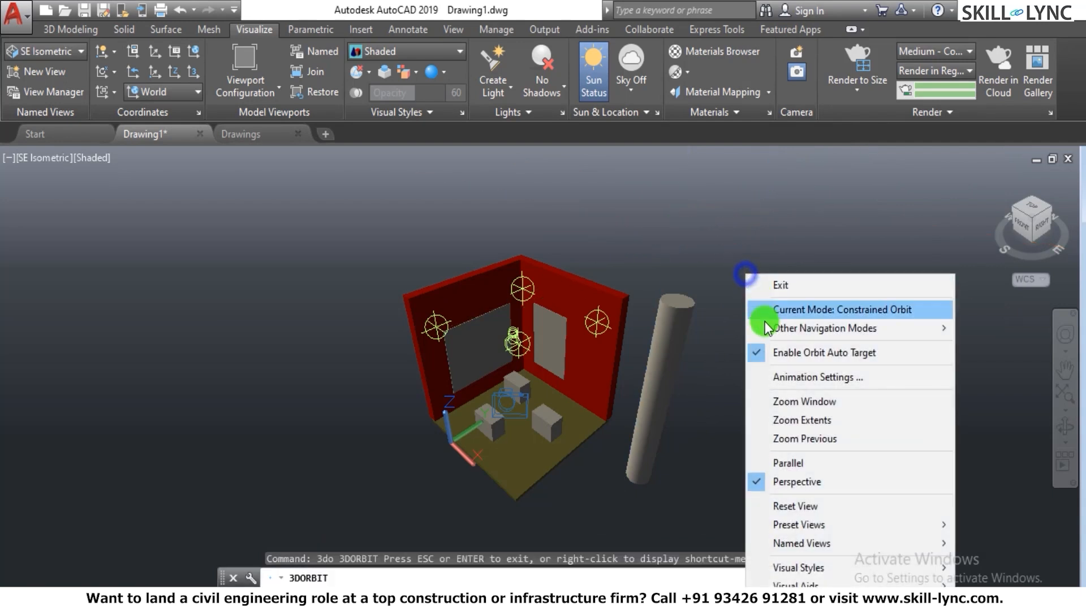
pyautogui.click(792, 464)
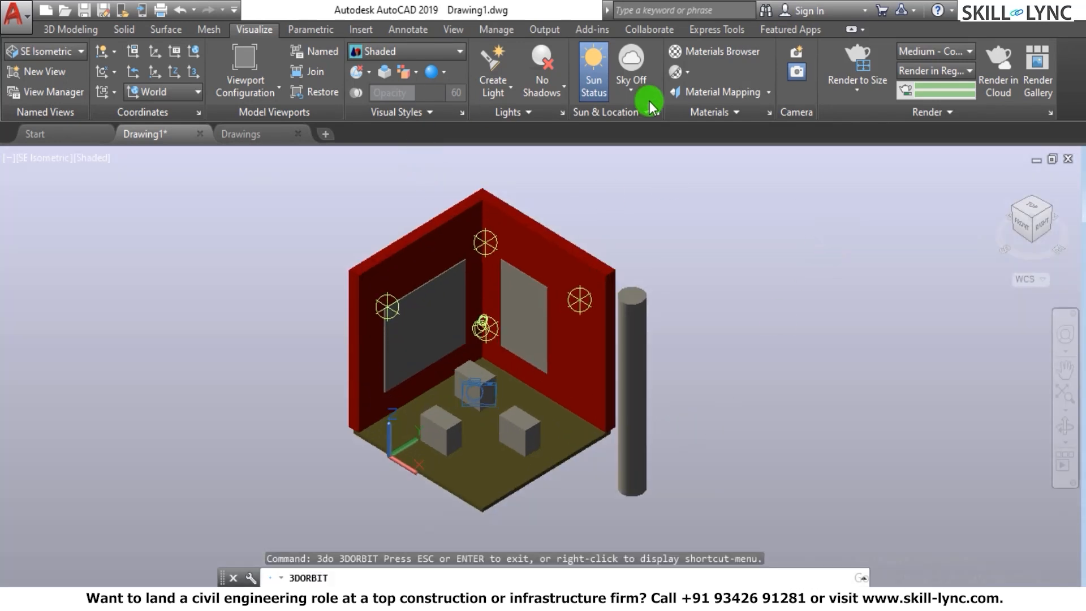
pyautogui.press('Escape')
# - Create a distant light, allowing distant lights, directed from the top of the column to the box at the room's inner corner
pyautogui.click(494, 100)
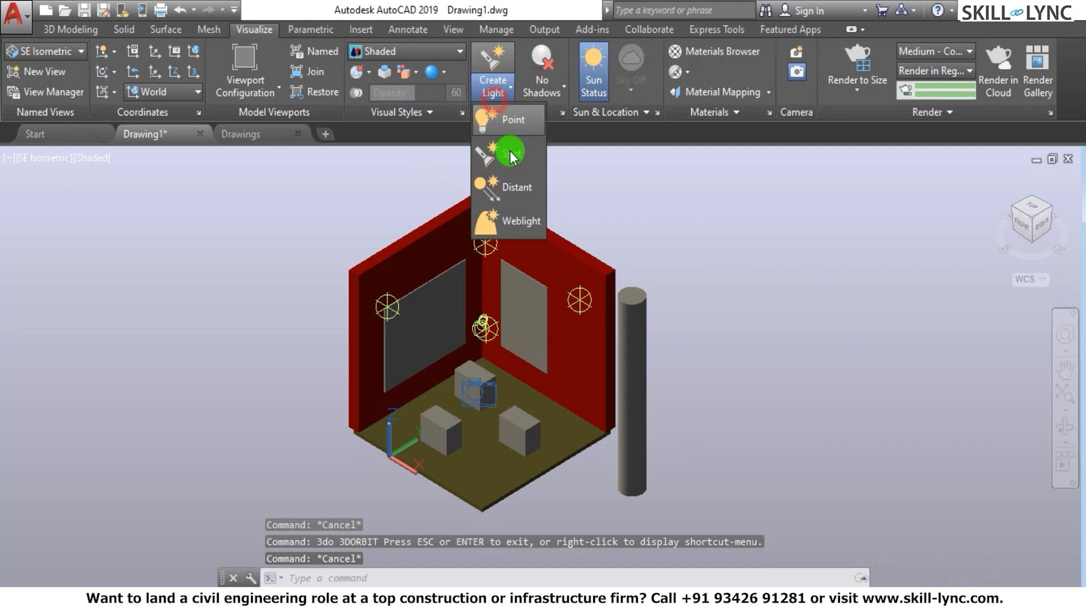
pyautogui.click(510, 188)
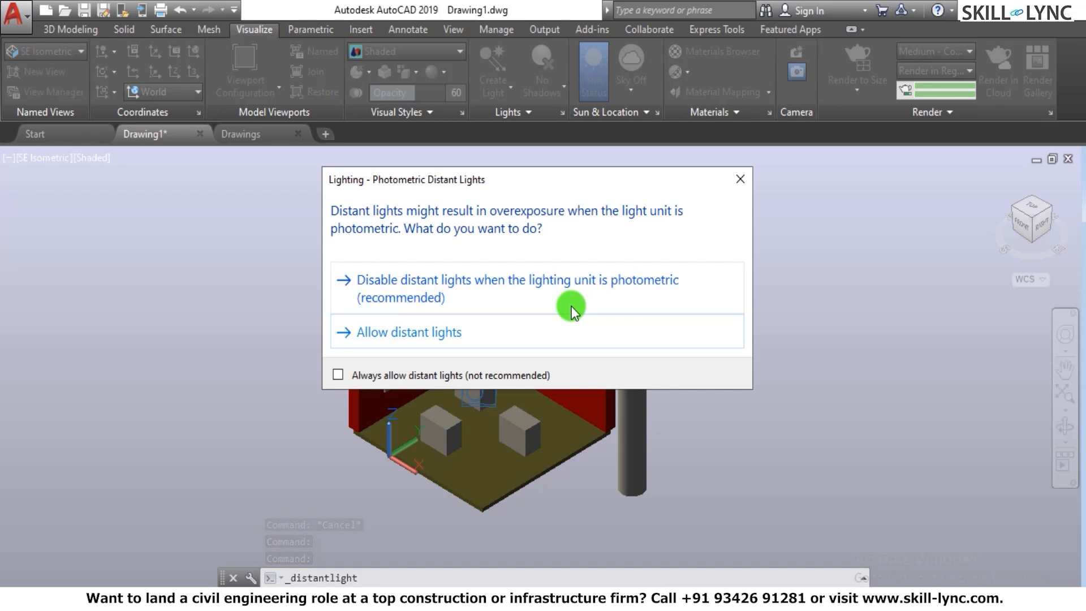
pyautogui.click(439, 335)
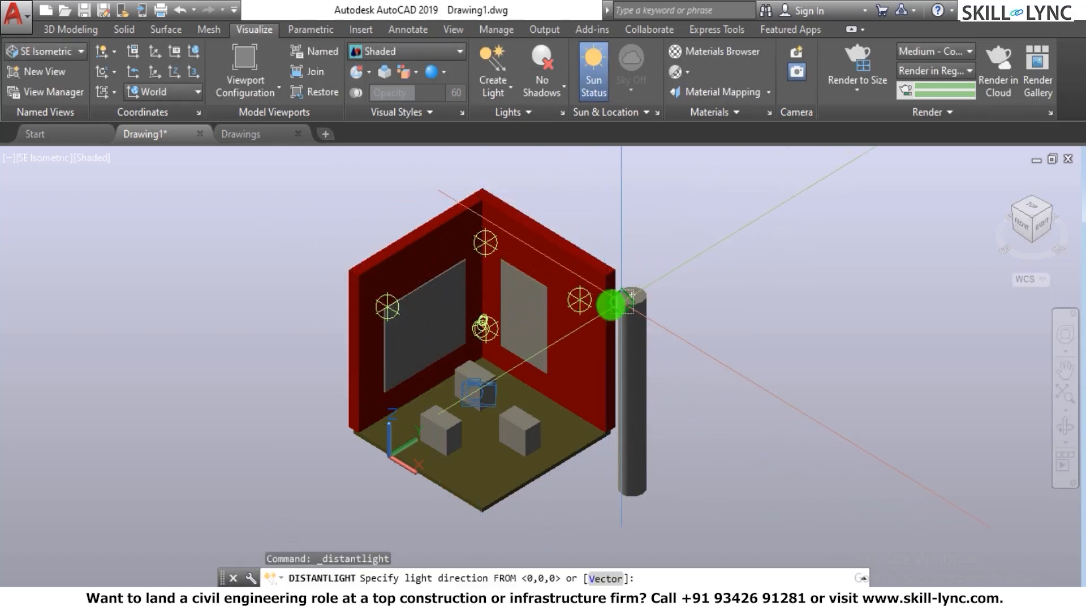
pyautogui.click(632, 295)
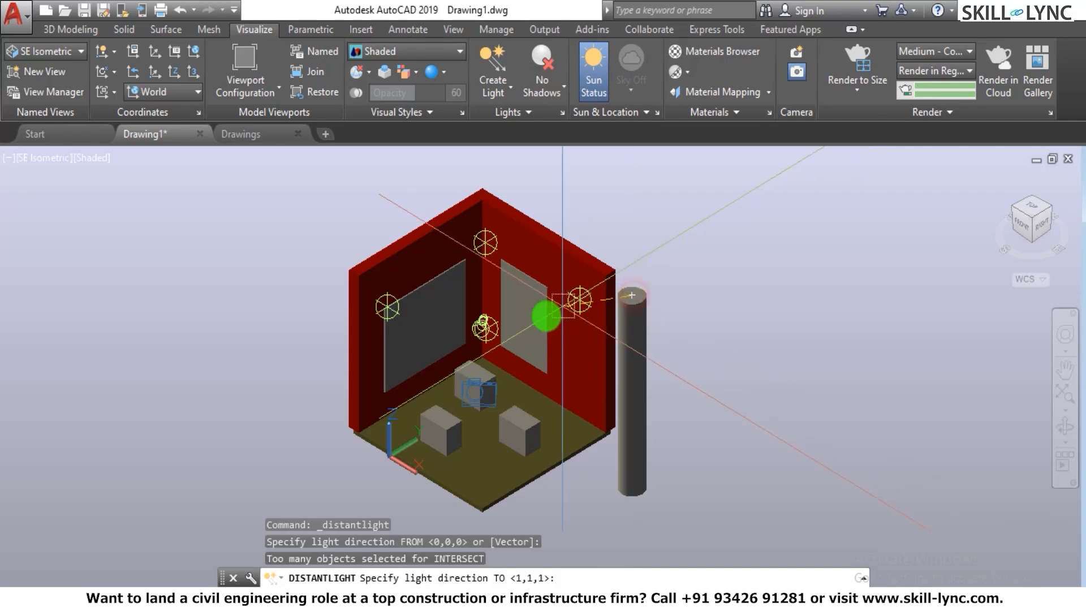
pyautogui.click(480, 389)
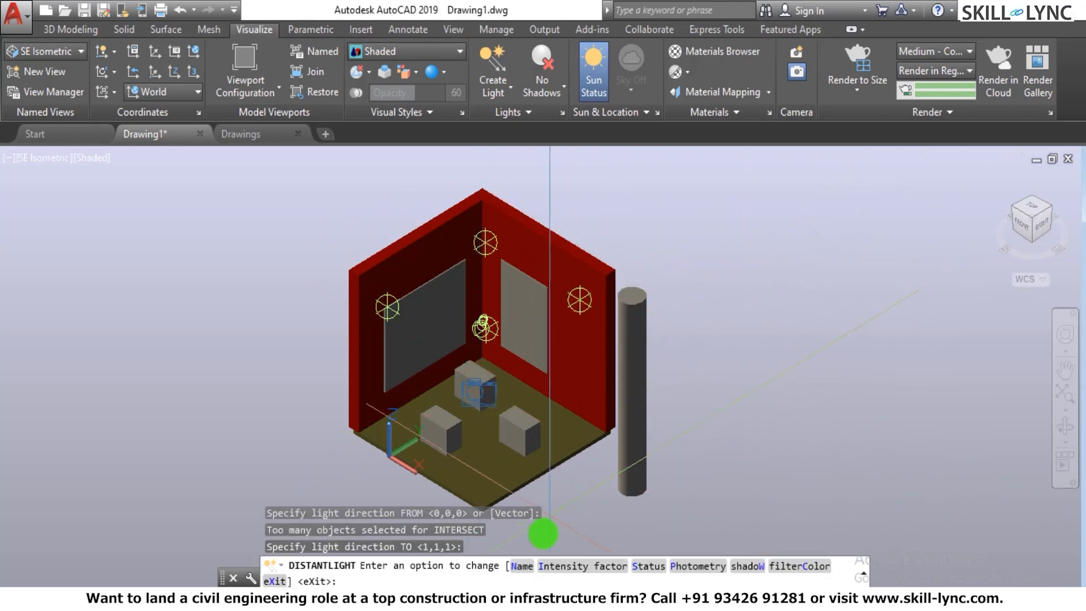
# - Name the distant light Sun Light and finish the command
pyautogui.click(531, 566)
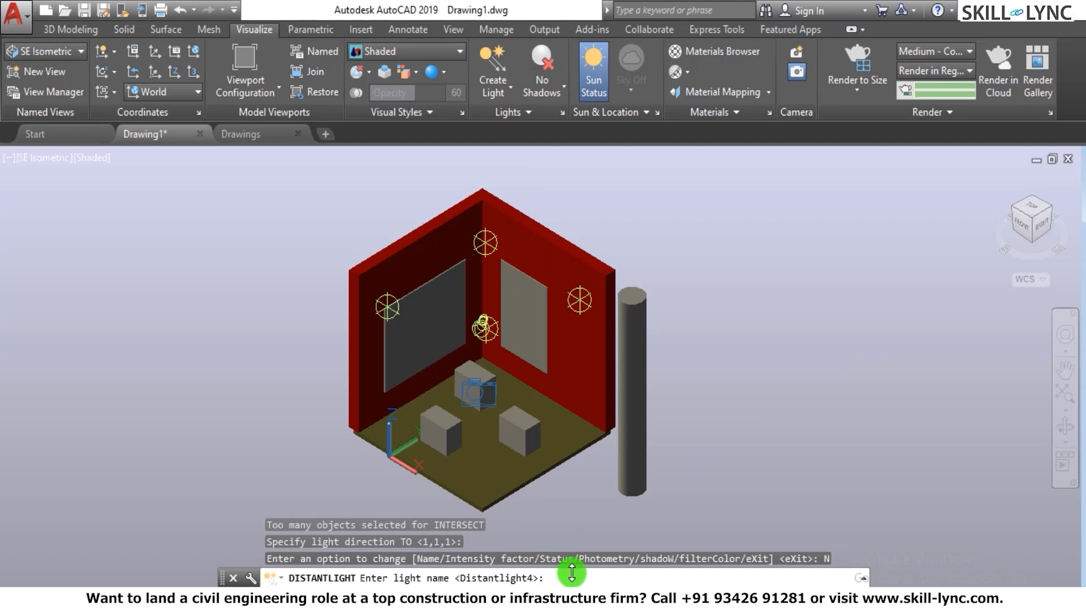
pyautogui.write('Sun Light')
pyautogui.press('Return')
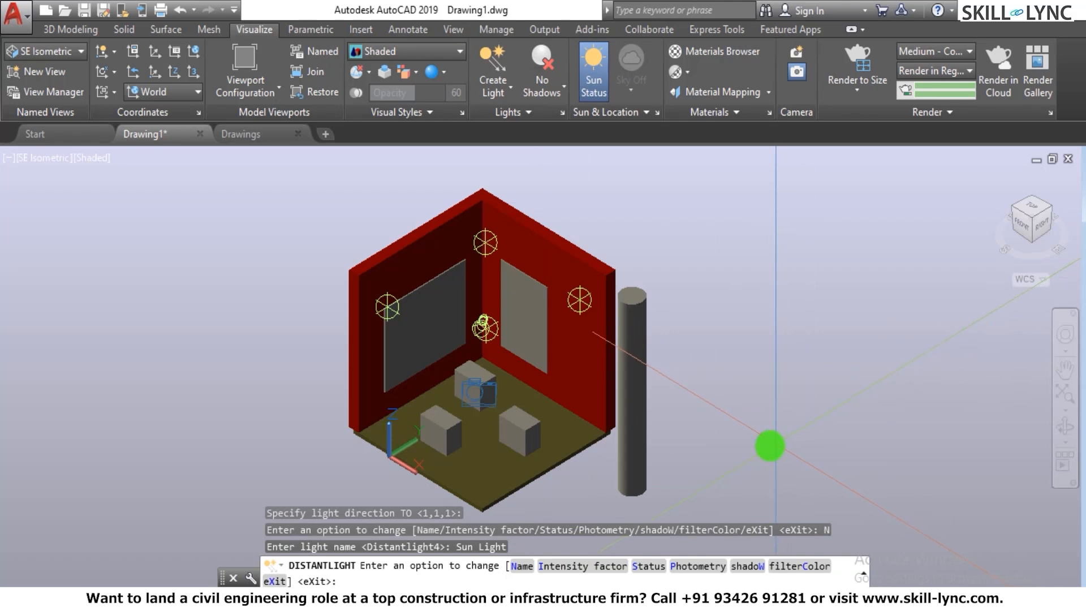
pyautogui.press('Return')
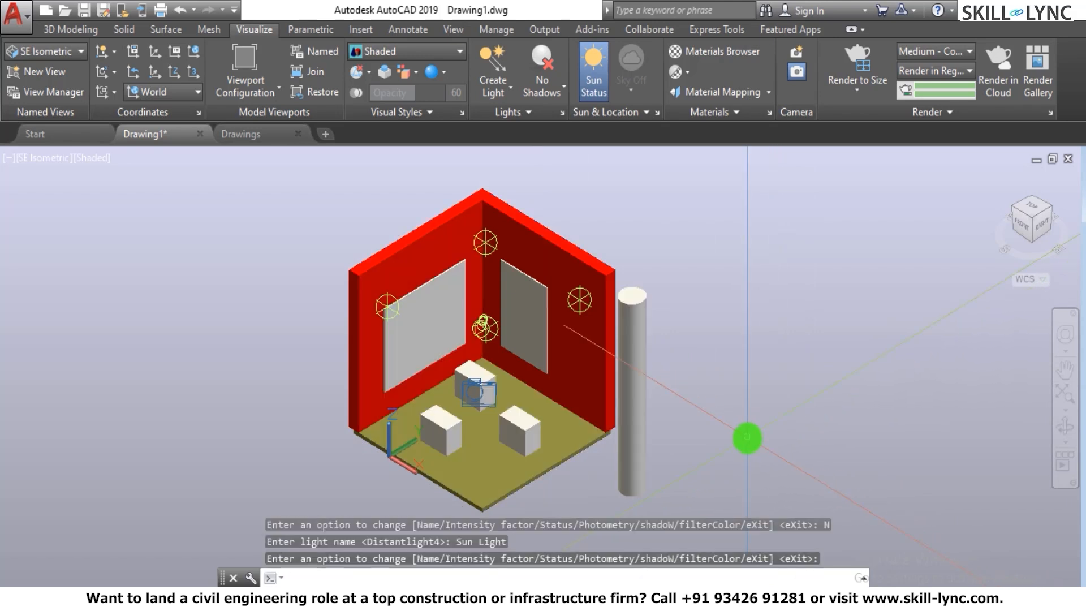
# - Erase the cylindrical column standing outside the room
pyautogui.click(727, 419)
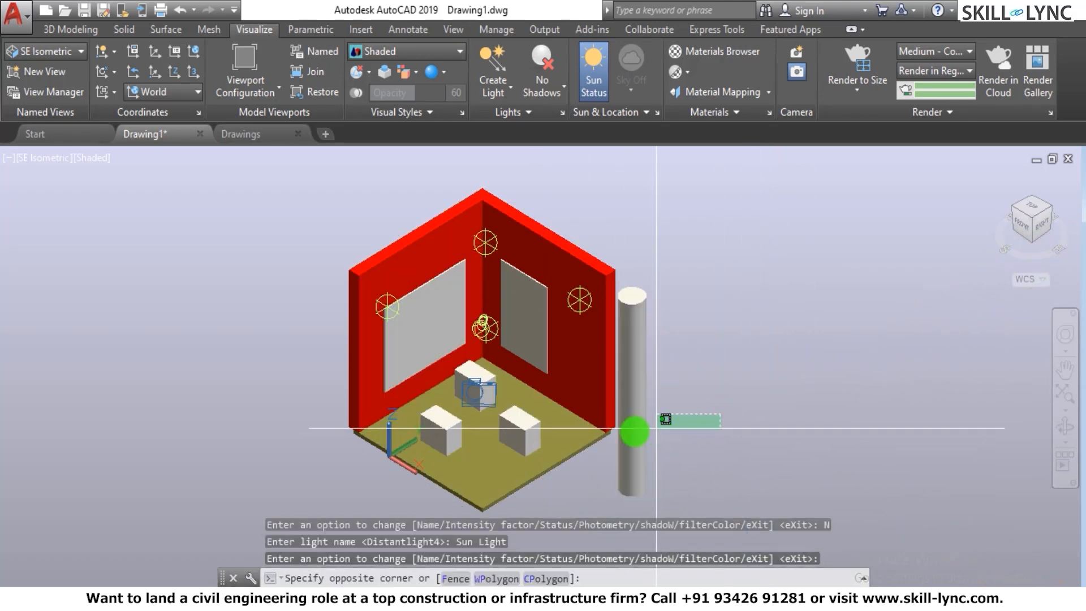
pyautogui.click(620, 435)
pyautogui.write('e')
pyautogui.press('Return')
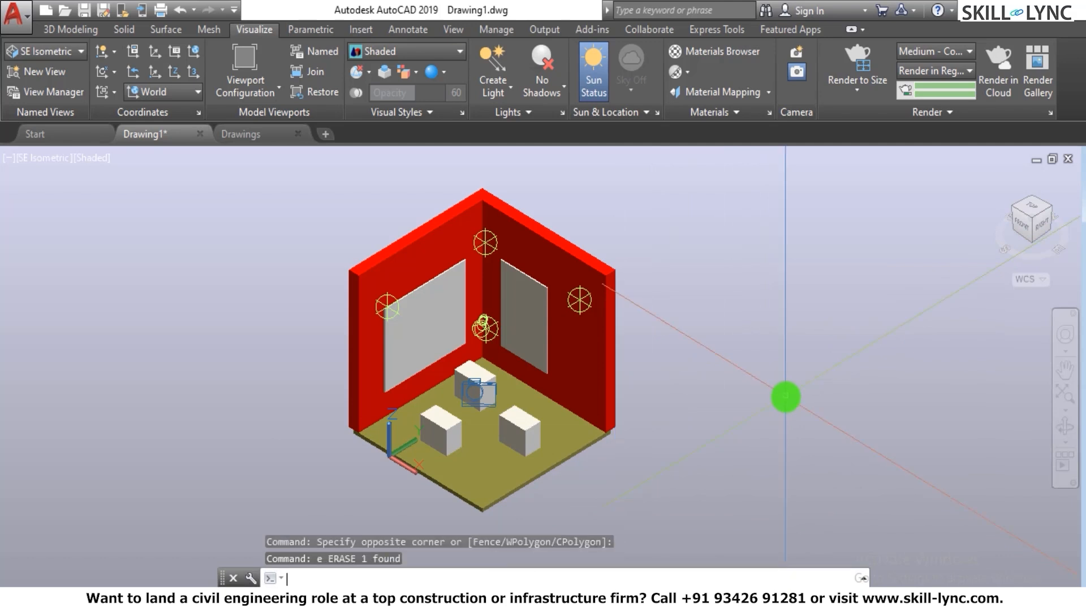
# - Render a crop window over the wall panels, boxes and most of the floor, dismissing the Medium Image Library notice
pyautogui.scroll(-5, 560, 373)
pyautogui.scroll(6, 557, 373)
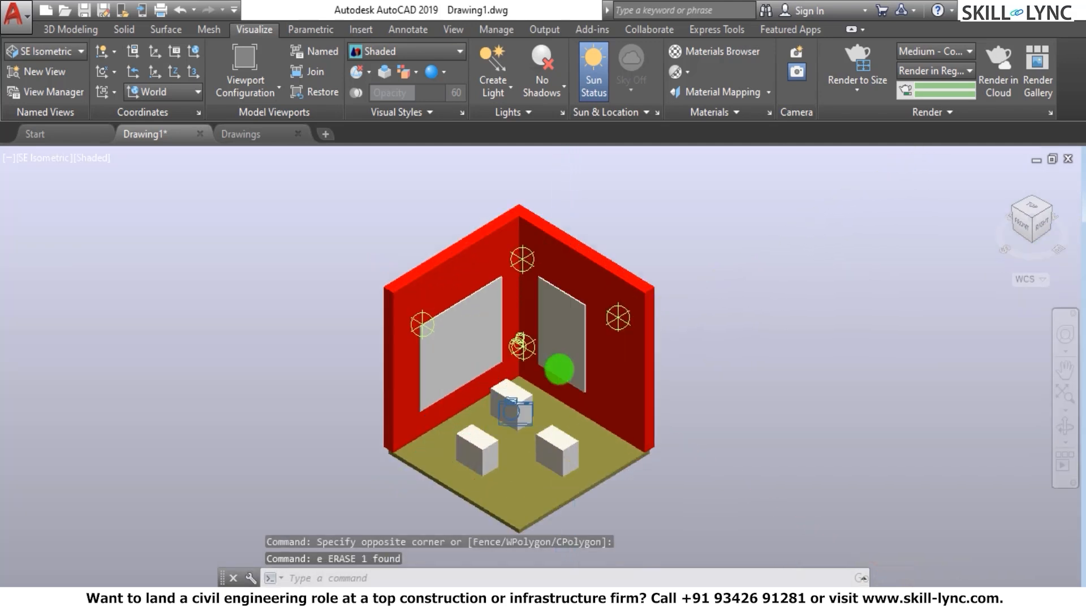
pyautogui.press('Escape')
pyautogui.scroll(-3, 718, 349)
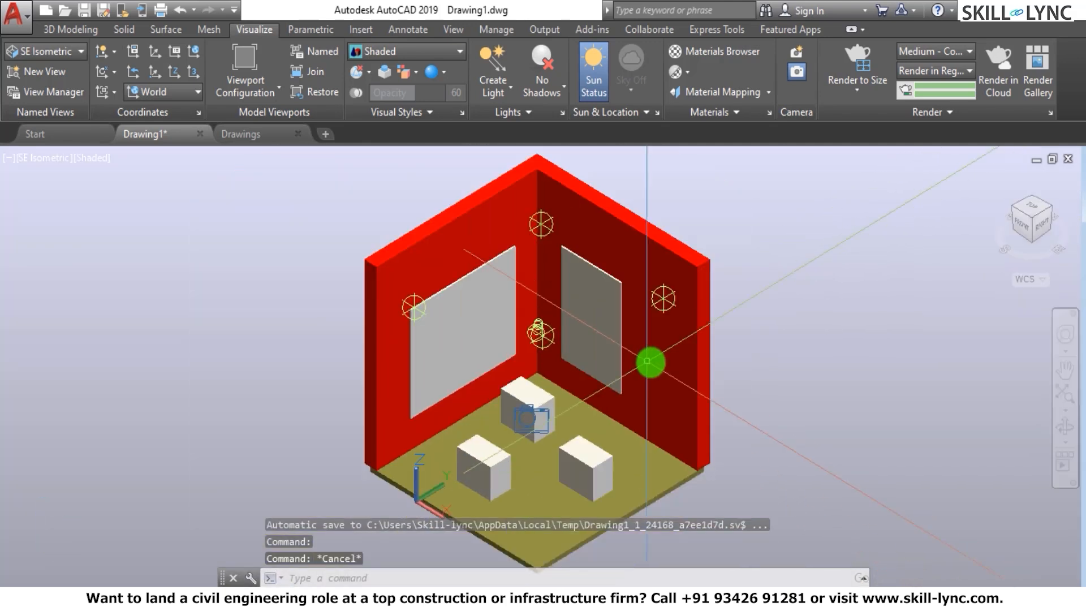
pyautogui.write('rr')
pyautogui.press('Return')
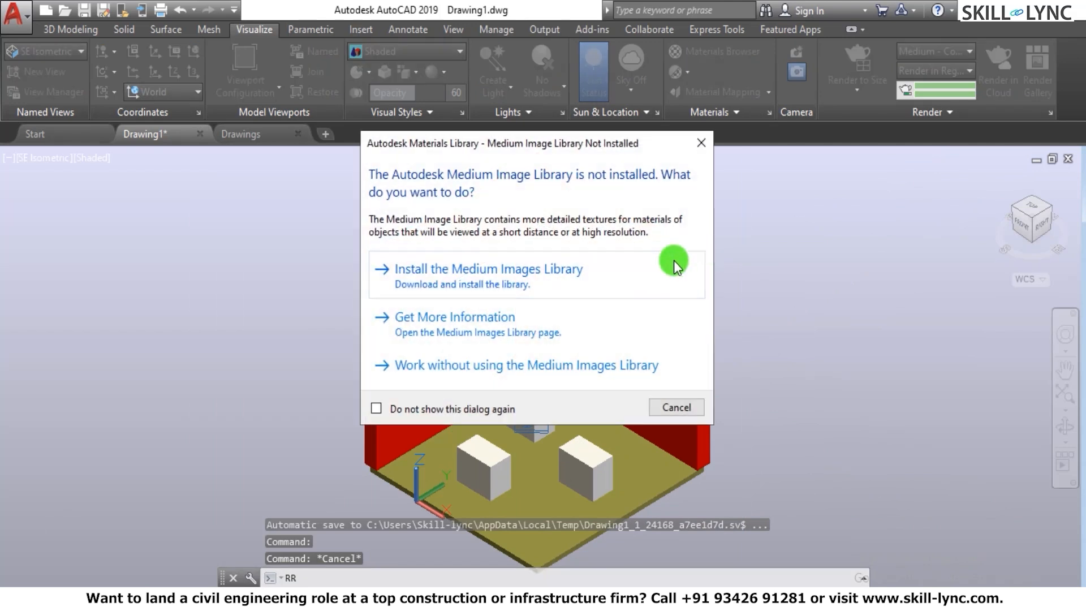
pyautogui.click(704, 139)
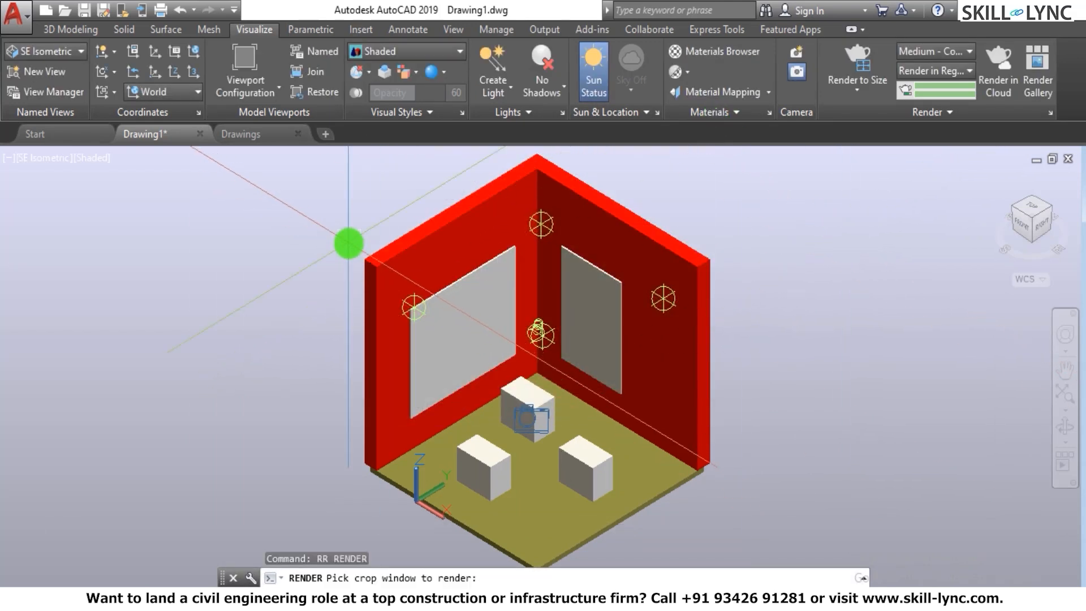
pyautogui.click(357, 233)
pyautogui.click(855, 475)
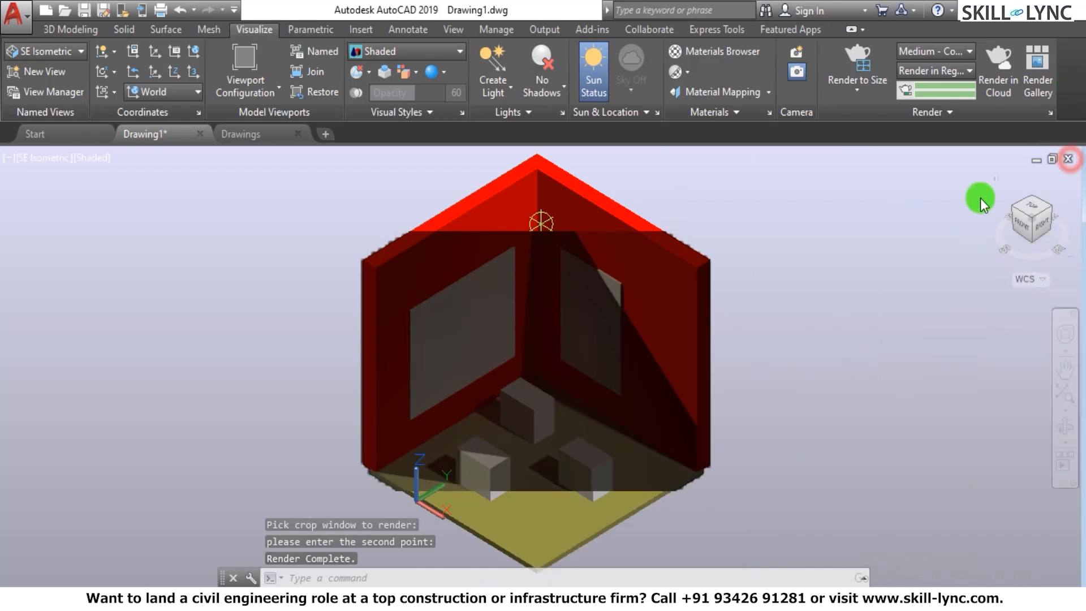
# - Cancel closing the drawing and show the model in plan view of the current UCS
pyautogui.click(598, 348)
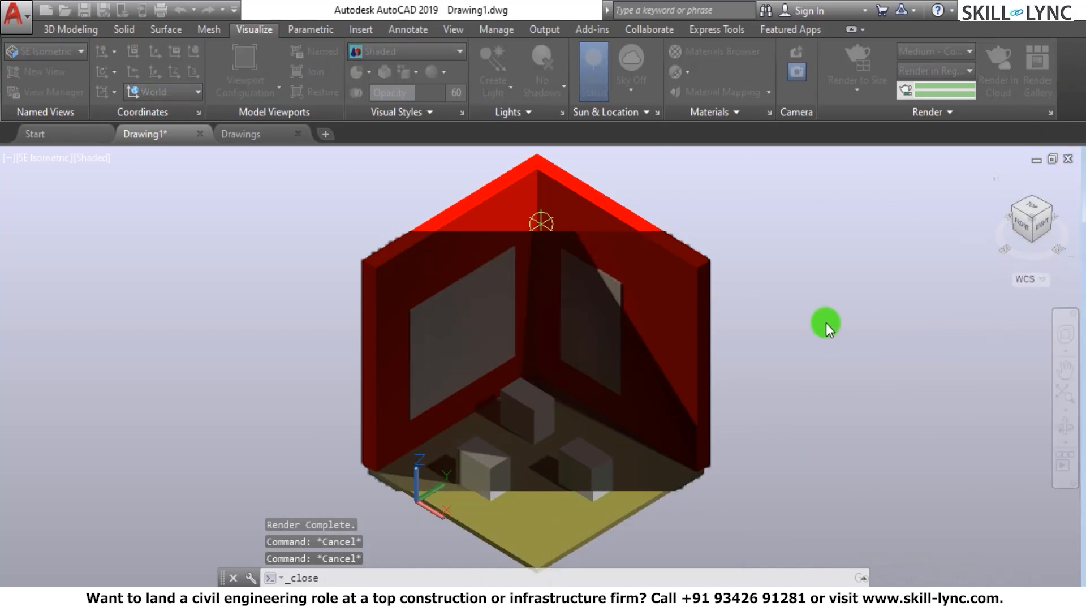
pyautogui.scroll(-4, 533, 376)
pyautogui.scroll(5, 630, 376)
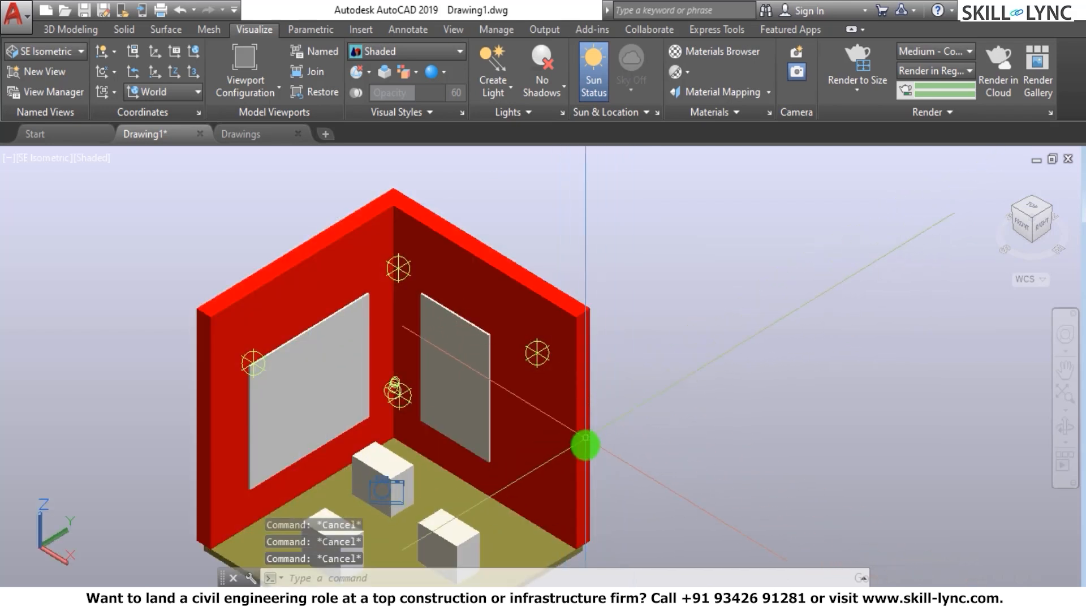
pyautogui.write('plan')
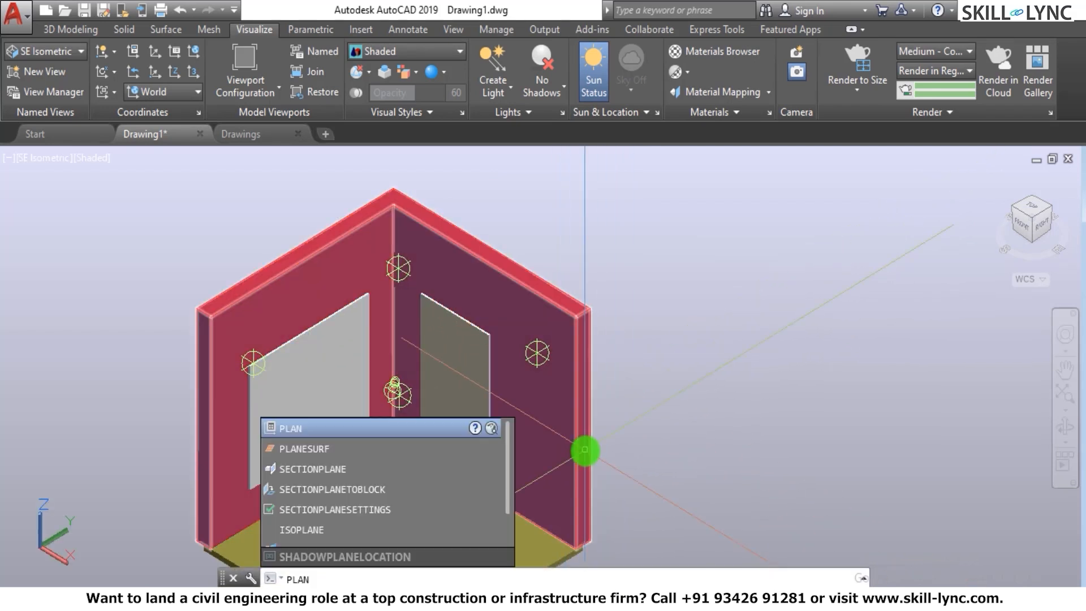
pyautogui.press('Return')
pyautogui.press('Return')
pyautogui.scroll(-5, 577, 319)
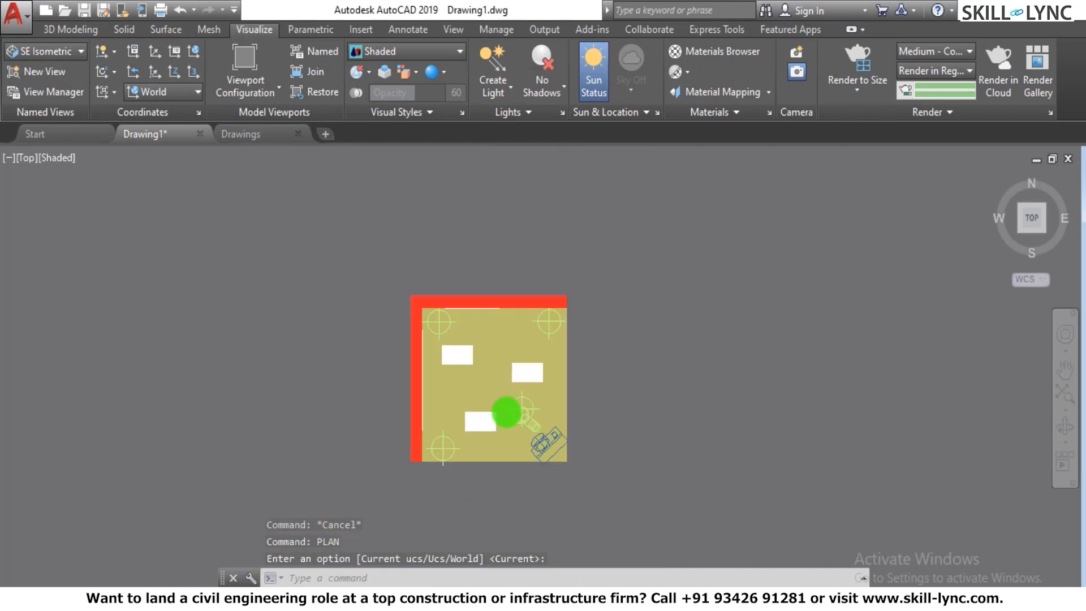
# - Set the visual style to 2D Wireframe for the plan view
pyautogui.scroll(3, 526, 485)
pyautogui.write('sha')
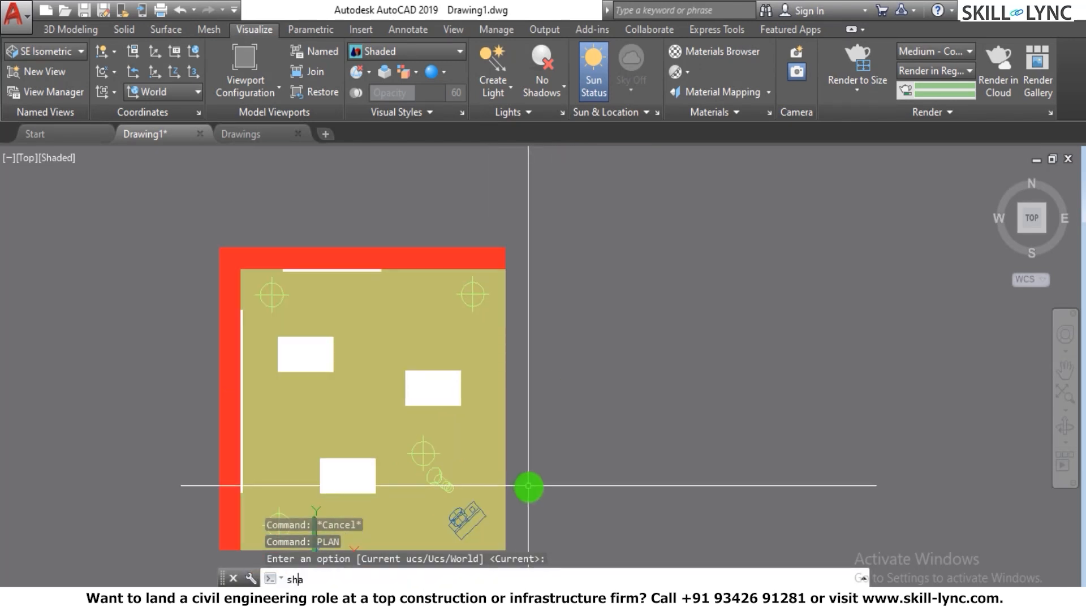
pyautogui.press('Return')
pyautogui.write('2d')
pyautogui.press('Return')
pyautogui.press('Escape')
pyautogui.press('Escape')
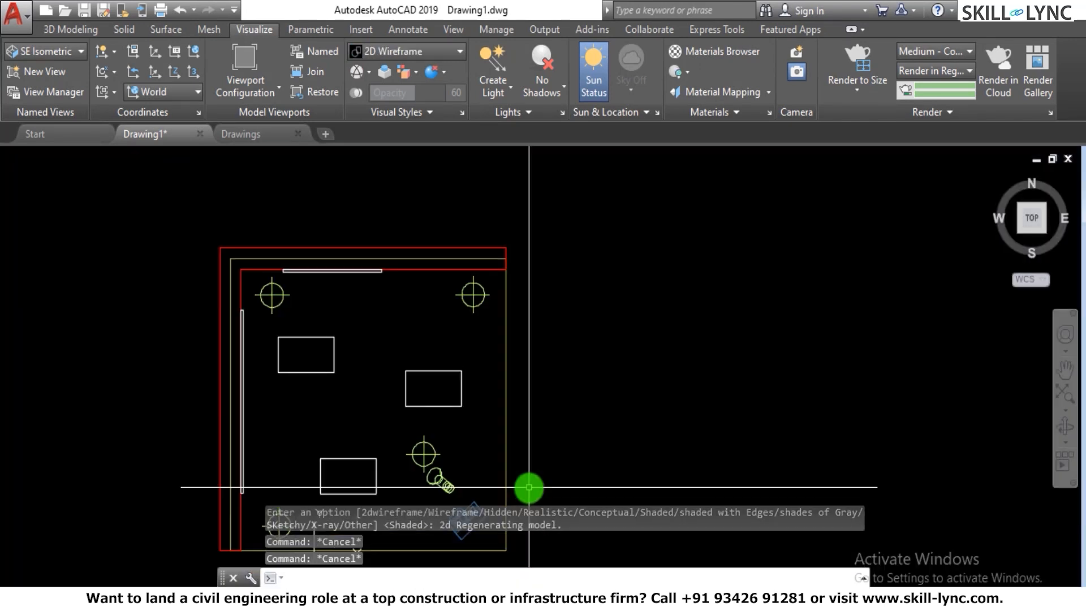
pyautogui.scroll(-3, 464, 339)
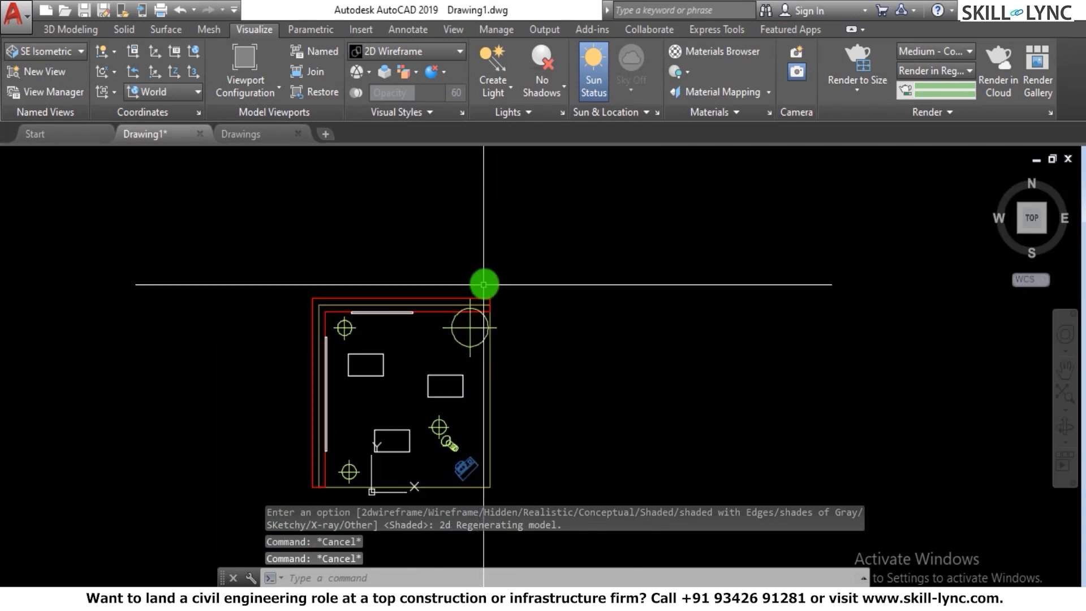
pyautogui.click(506, 85)
pyautogui.click(521, 225)
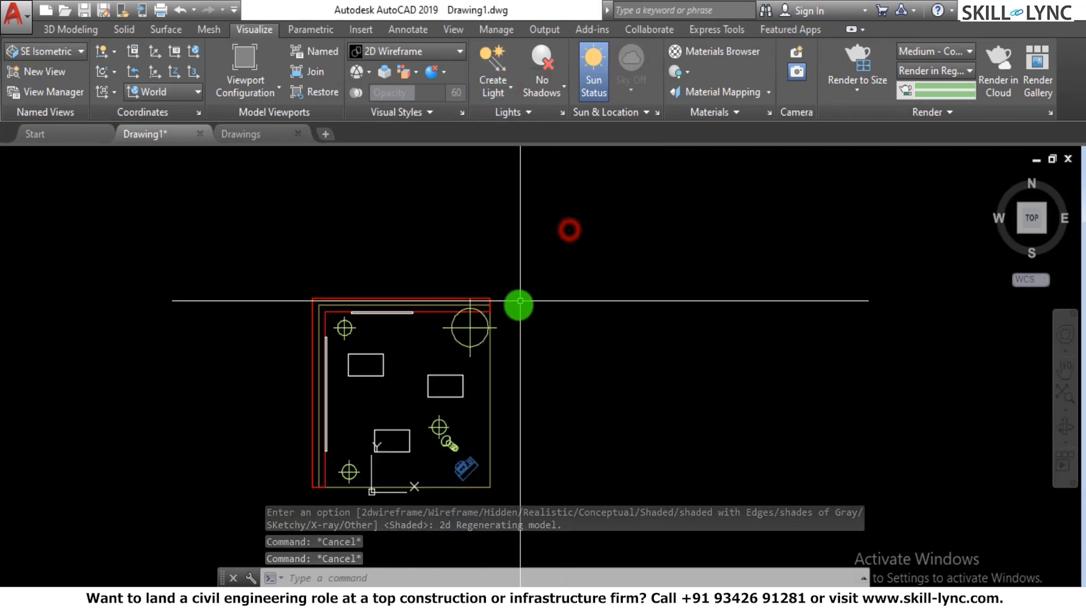
pyautogui.click(471, 329)
pyautogui.press('Escape')
pyautogui.press('Escape')
pyautogui.press('Escape')
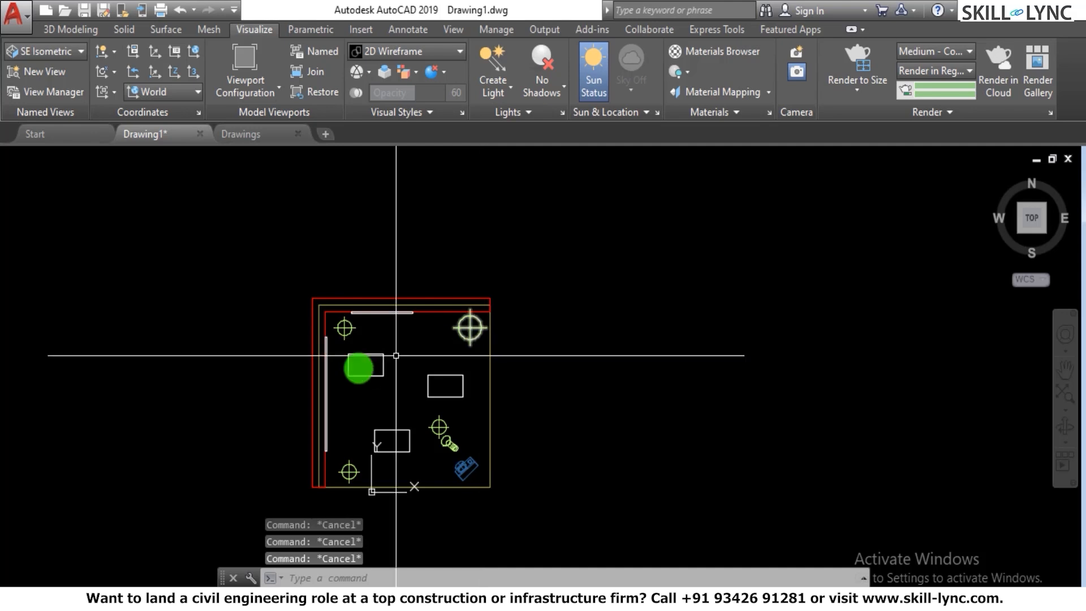
# - Draw a small circle on the floor in the open space between the three boxes
pyautogui.scroll(4, 405, 349)
pyautogui.write('c')
pyautogui.press('Return')
pyautogui.click(377, 449)
# - Extrude the small circle upward in an isometric view into a tall, slender column ending below the top of the walls
pyautogui.moveTo(996, 177); pyautogui.dragTo(532, 474)
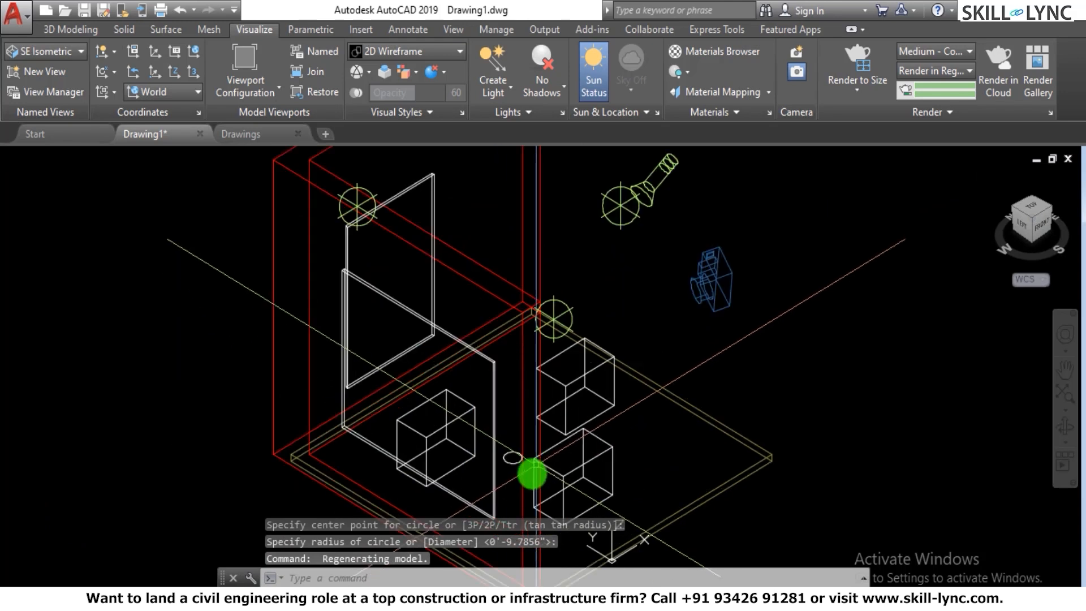
pyautogui.scroll(3, 533, 474)
pyautogui.write('ext')
pyautogui.press('Return')
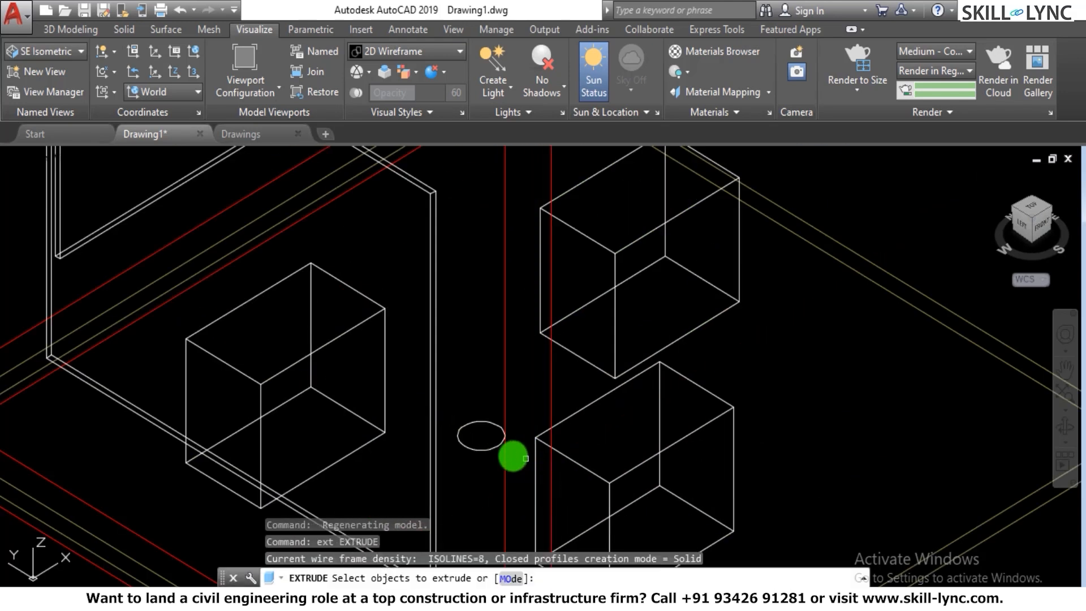
pyautogui.click(483, 449)
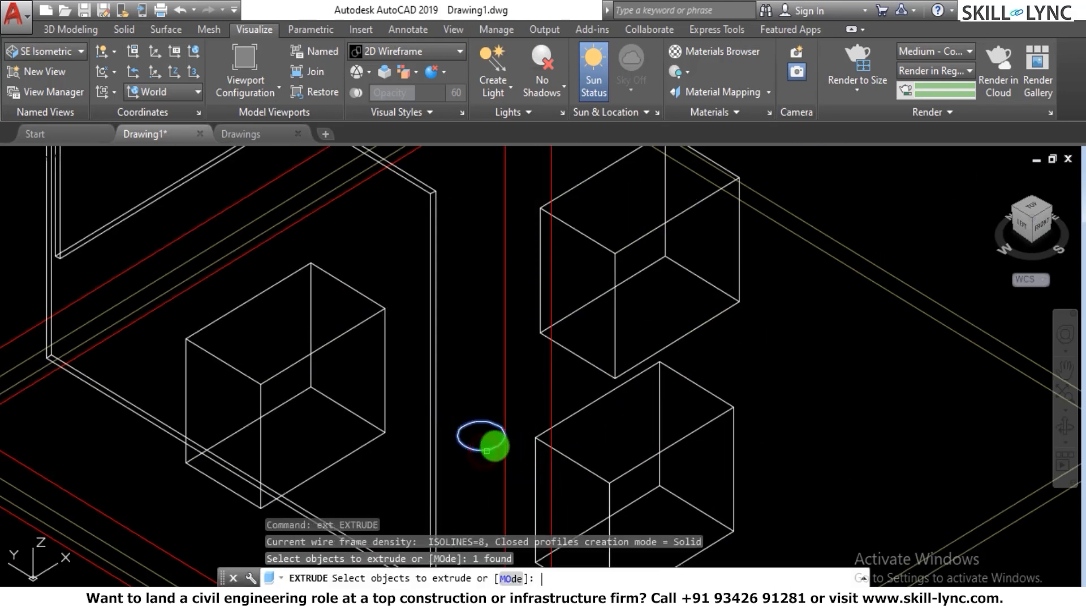
pyautogui.press('Return')
pyautogui.scroll(-4, 527, 238)
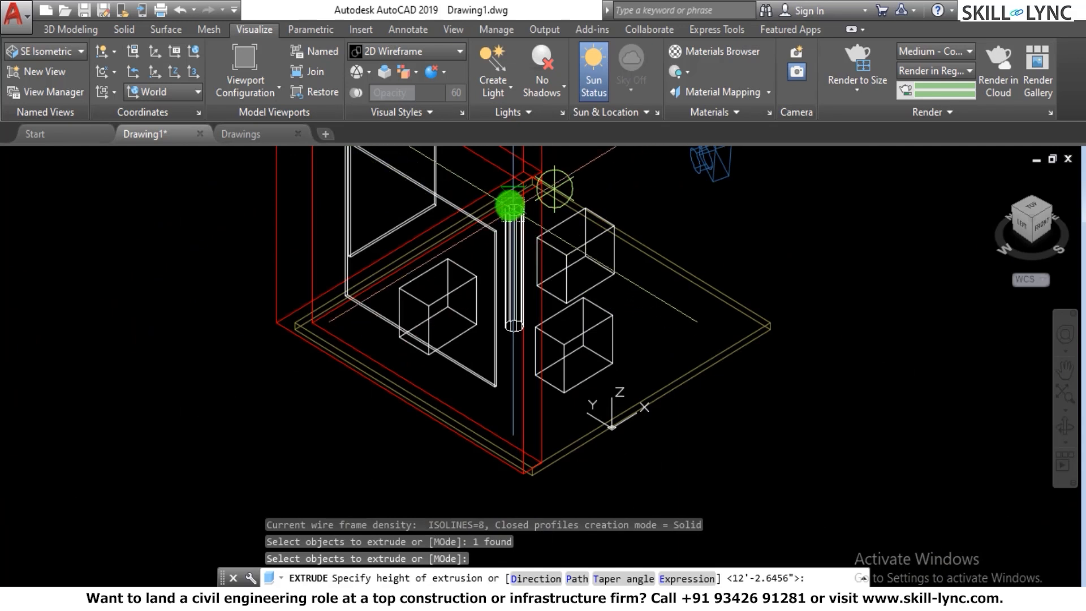
pyautogui.scroll(-3, 551, 351)
pyautogui.scroll(3, 517, 245)
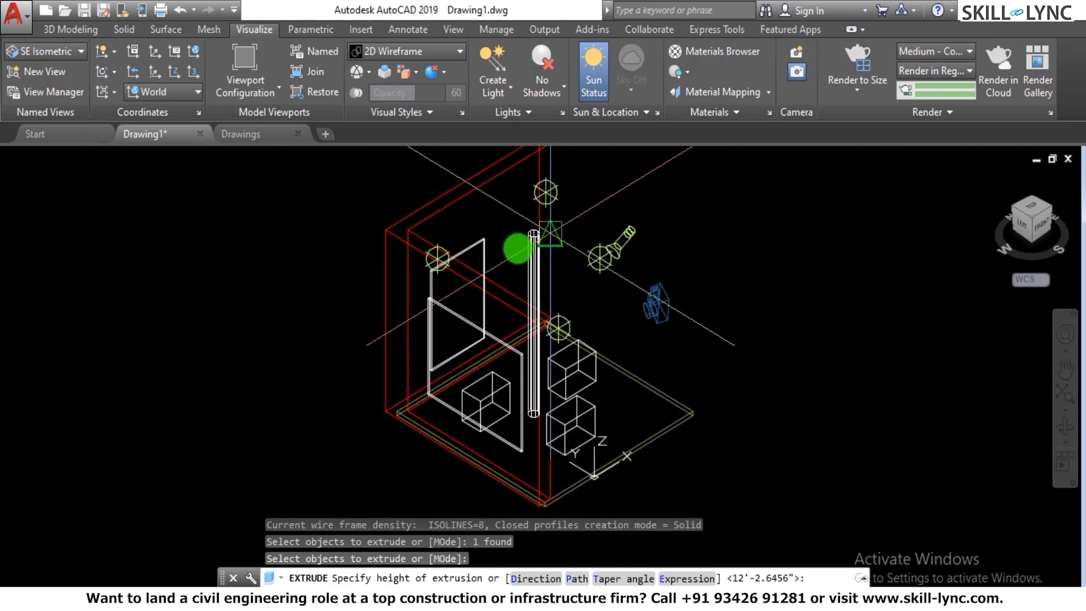
pyautogui.press('Escape')
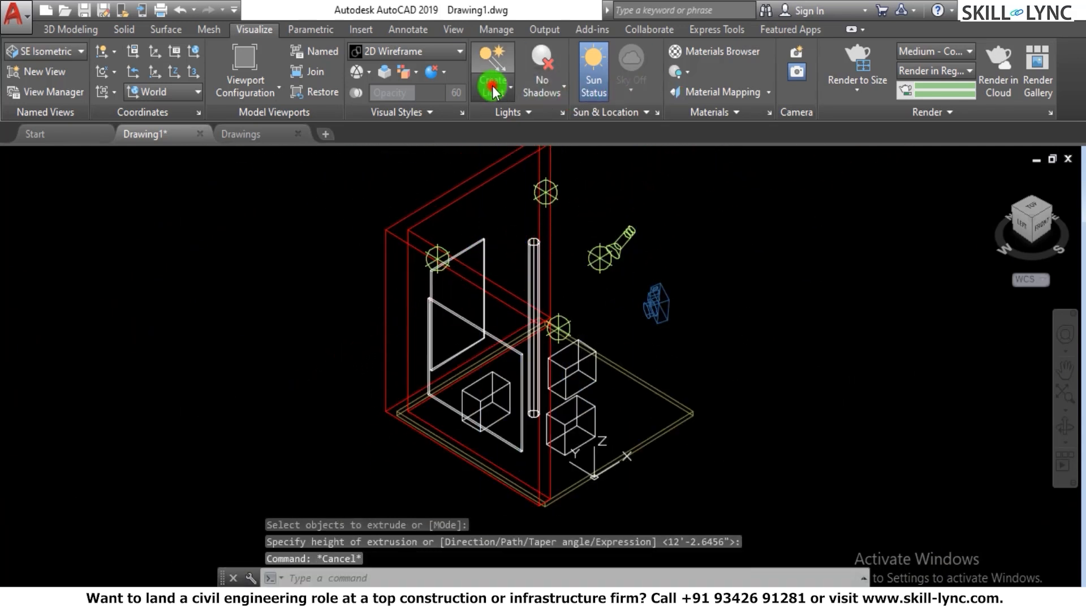
# - Create a weblight with its source at the centre of the column's top and its target at the centre of the column's base
pyautogui.click(487, 87)
pyautogui.click(519, 224)
pyautogui.scroll(5, 506, 283)
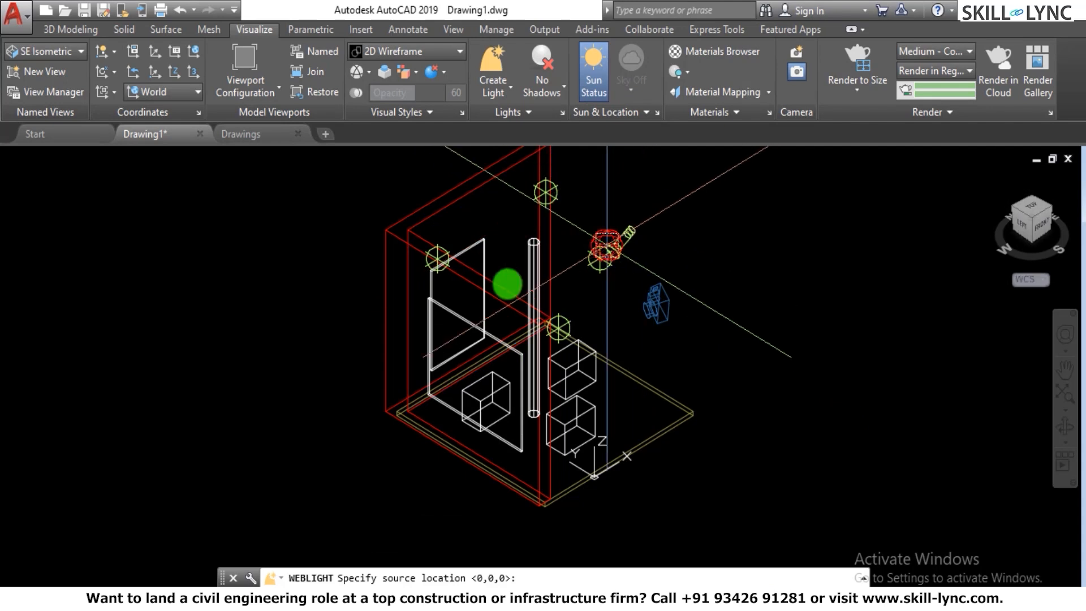
pyautogui.scroll(-2, 570, 196)
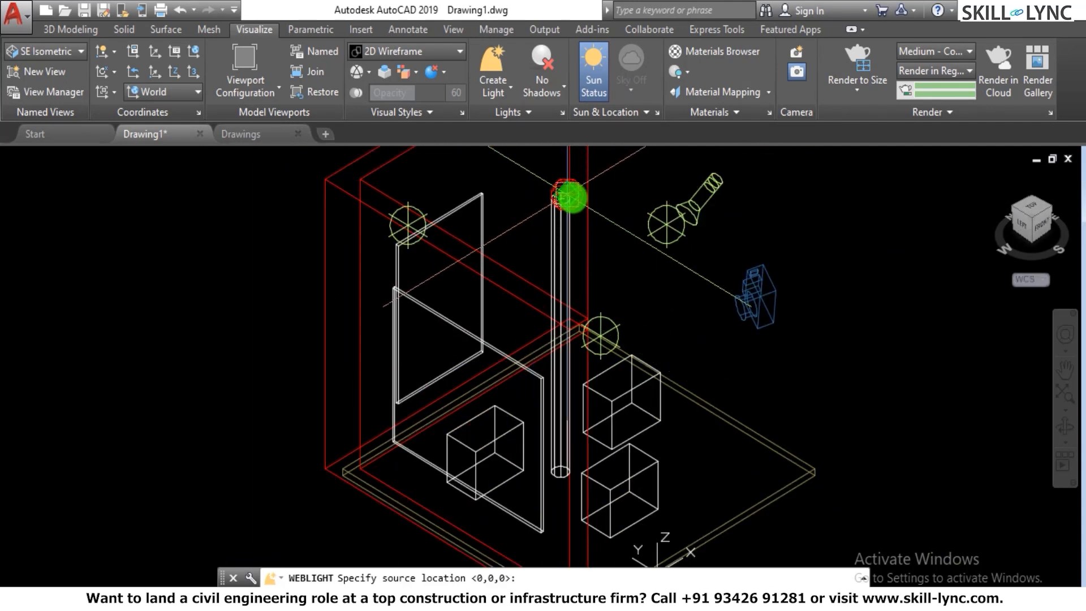
pyautogui.scroll(3, 551, 209)
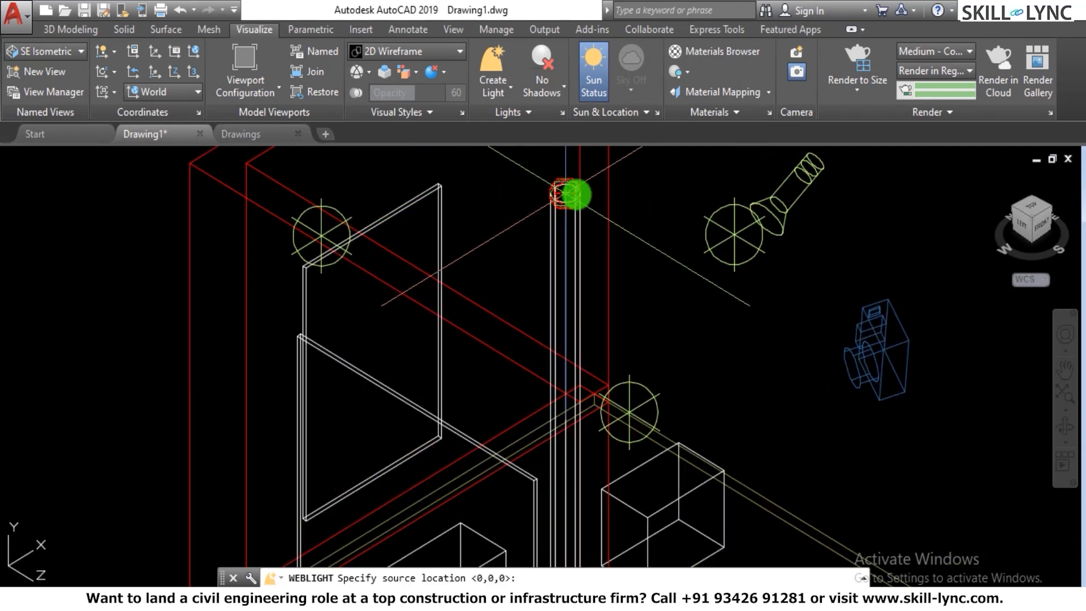
pyautogui.click(567, 192)
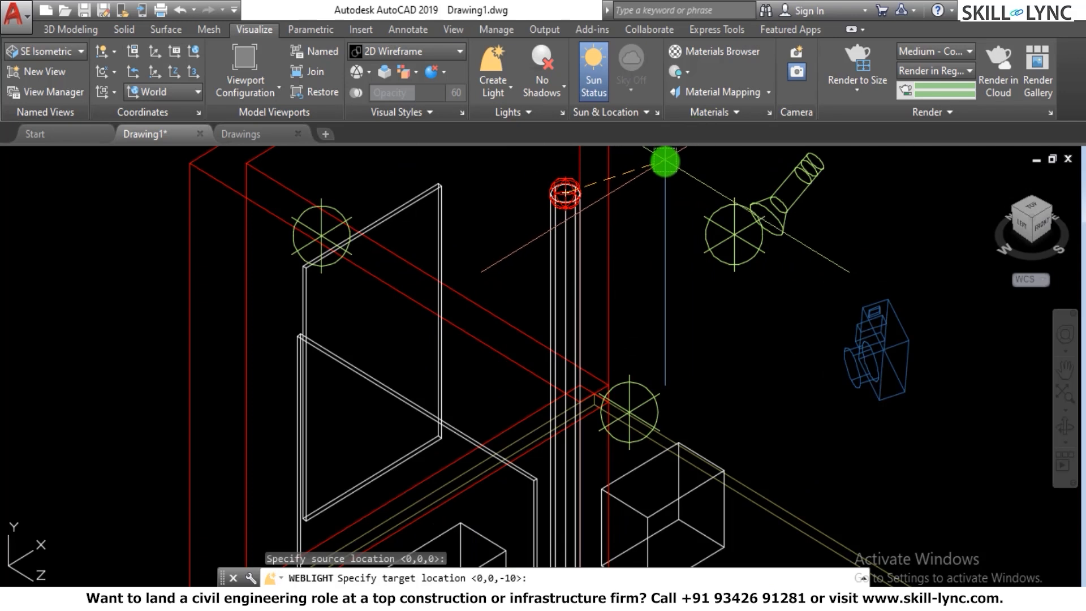
pyautogui.scroll(-2, 666, 163)
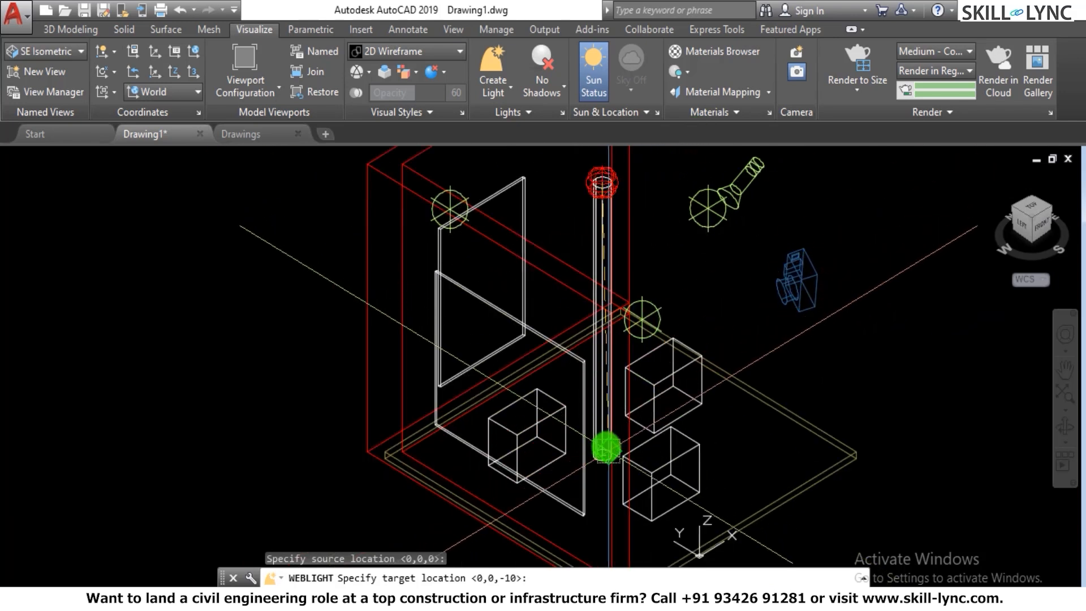
pyautogui.scroll(2, 607, 448)
pyautogui.click(594, 457)
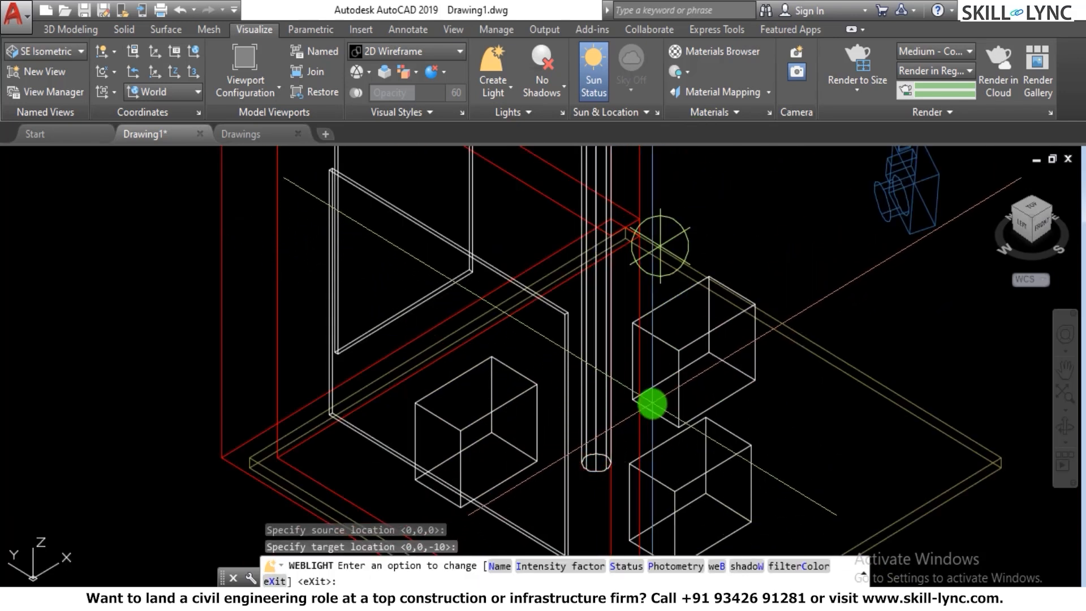
# - Name the weblight Fill Light and finish the command
pyautogui.scroll(-2, 656, 390)
pyautogui.scroll(-2, 718, 341)
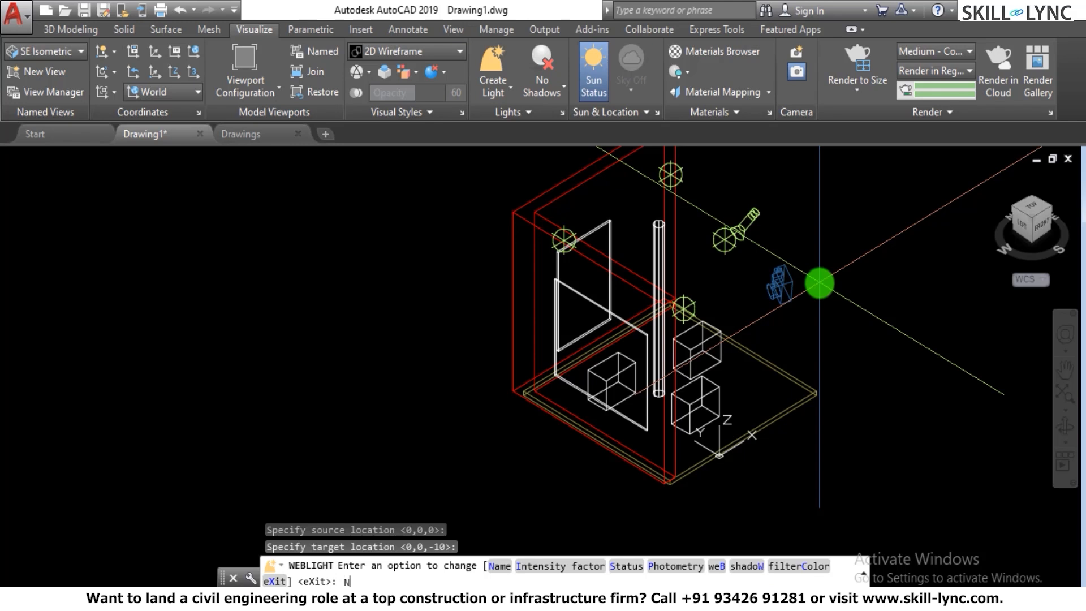
pyautogui.press('Return')
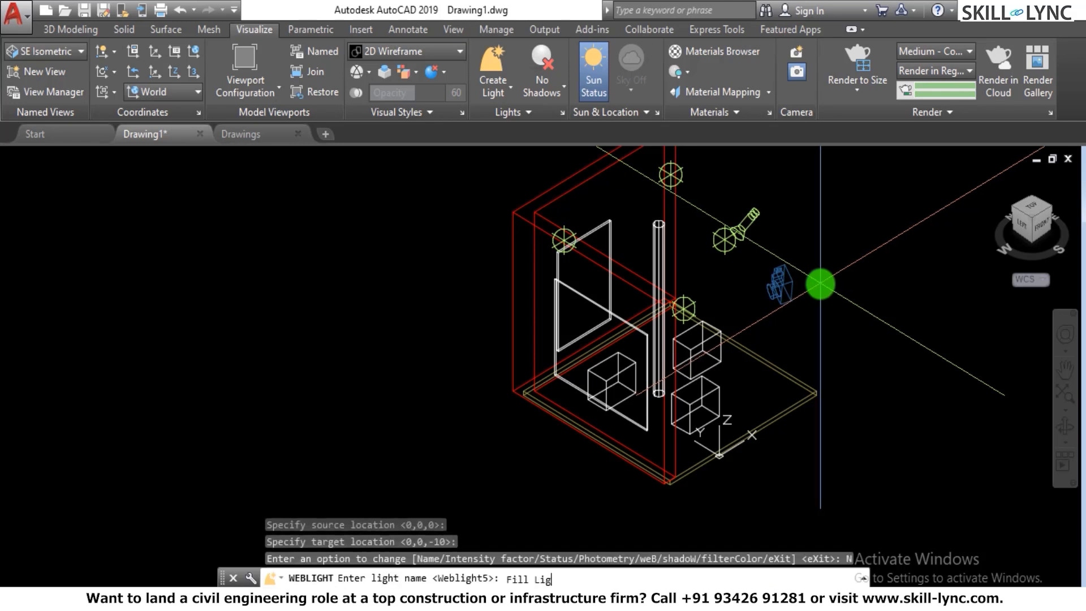
pyautogui.press('Return')
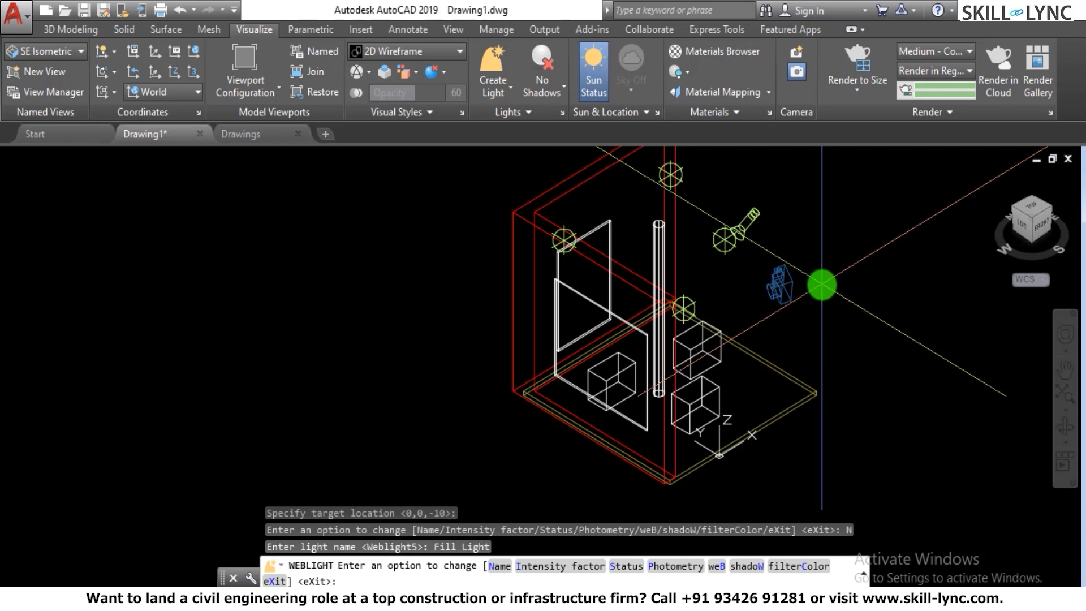
pyautogui.press('Return')
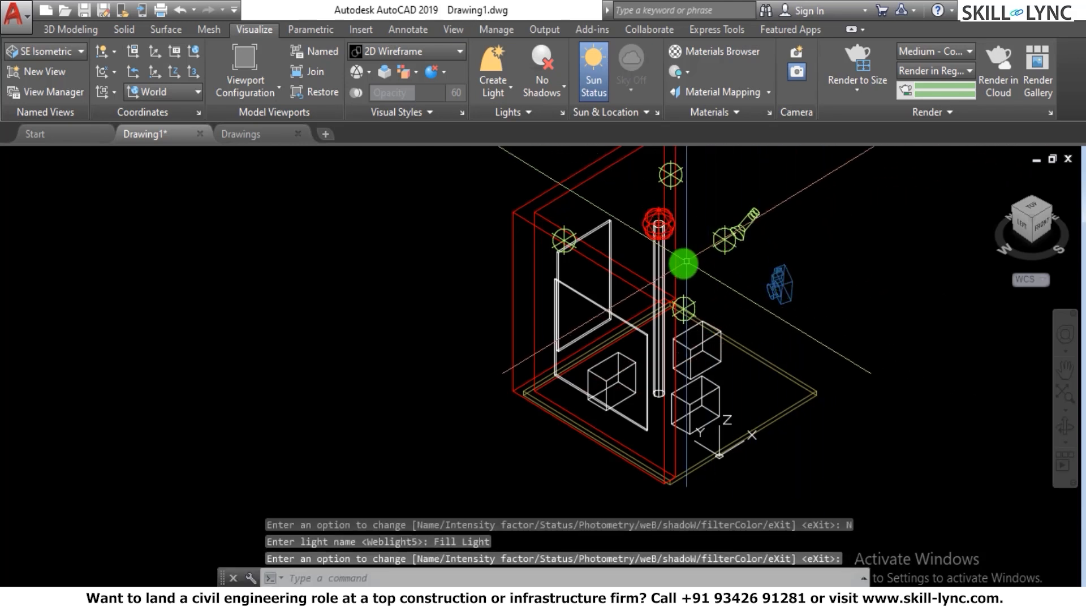
# - Erase the cylindrical column under the weblight
pyautogui.click(660, 274)
pyautogui.write('e')
pyautogui.press('Return')
# - Render a crop window over the wall panels and rear floor in isometric view, dismissing the Medium Image Library notice, and regenerate the model
pyautogui.scroll(2, 885, 257)
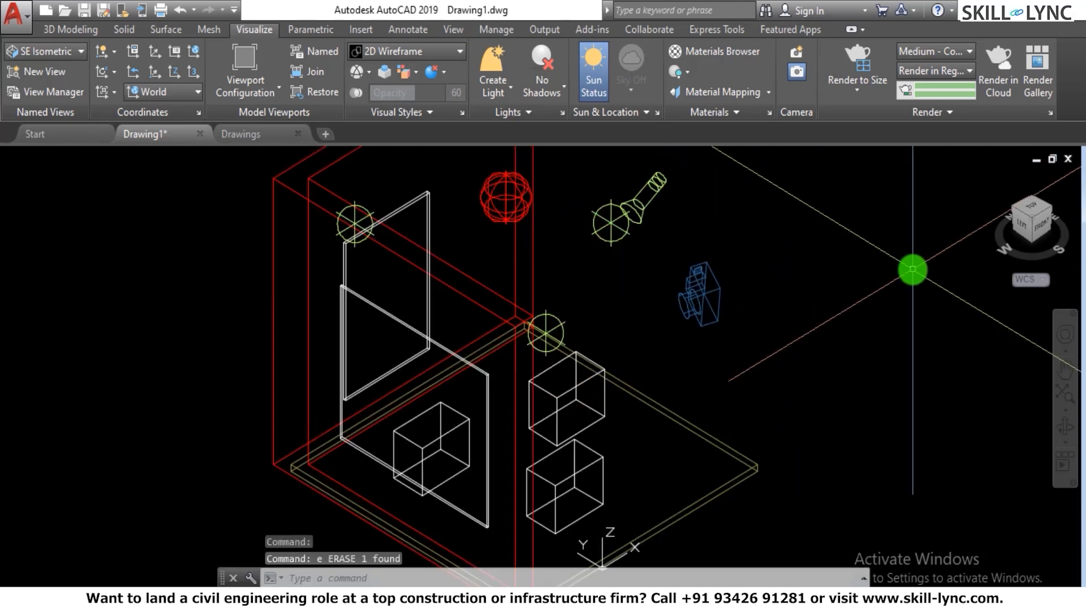
pyautogui.click(1052, 208)
pyautogui.press('Escape')
pyautogui.press('Escape')
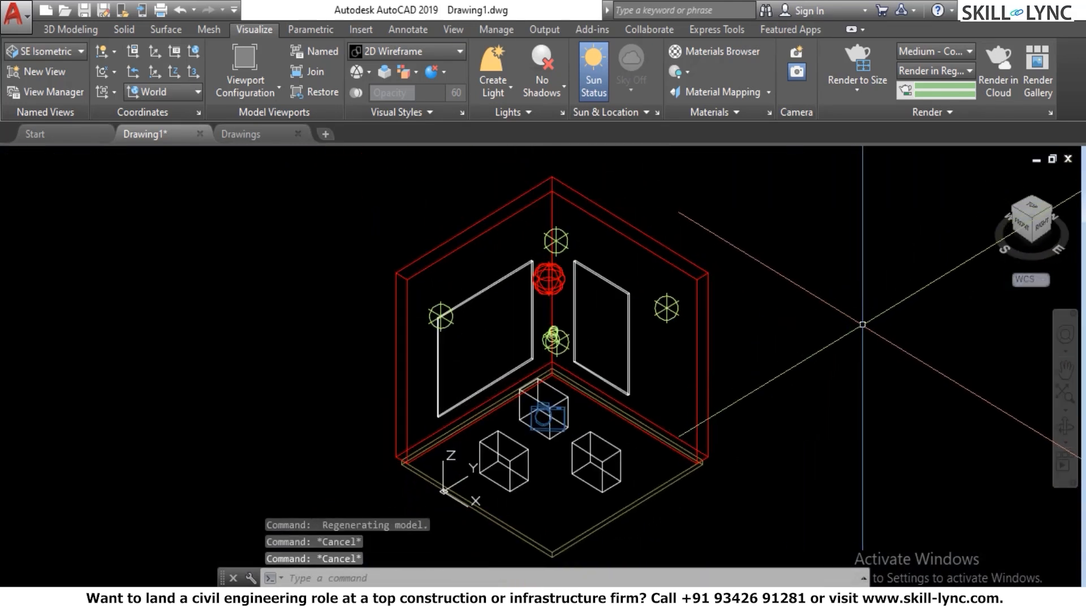
pyautogui.write('RR')
pyautogui.press('Return')
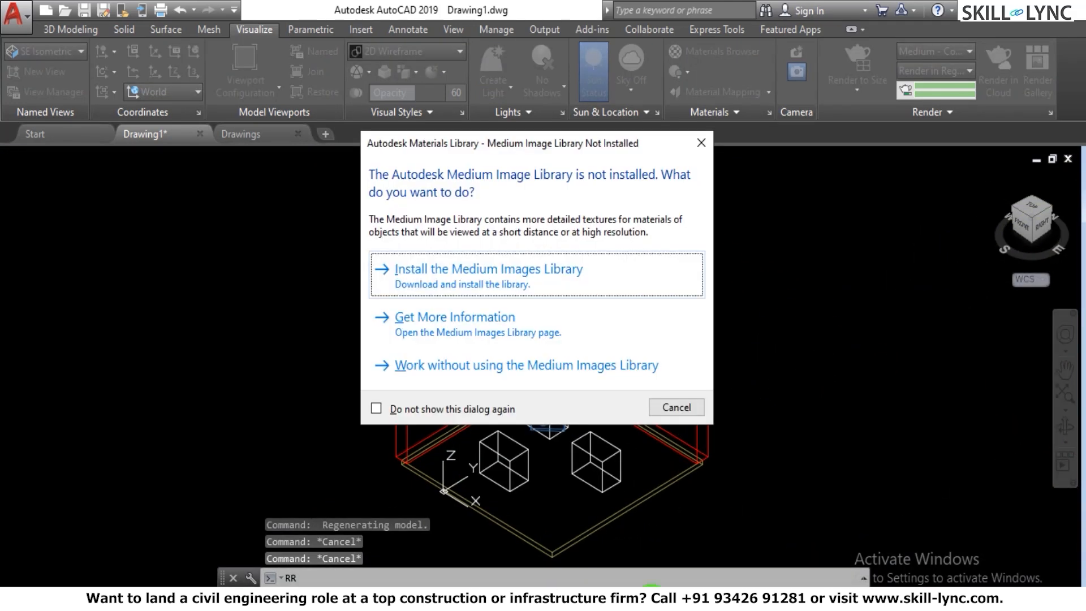
pyautogui.click(702, 143)
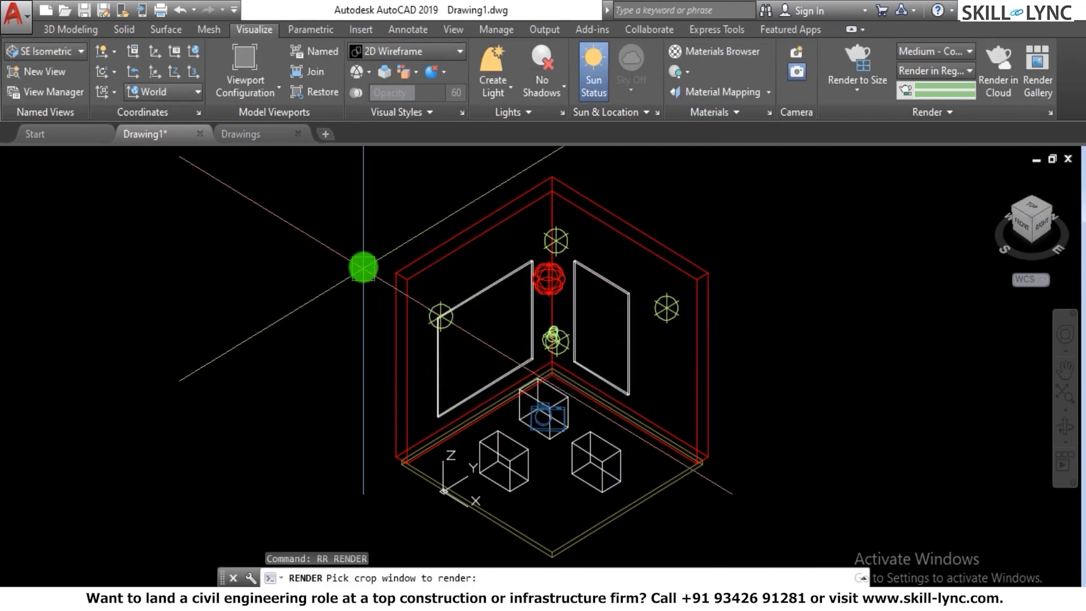
pyautogui.click(363, 264)
pyautogui.click(733, 462)
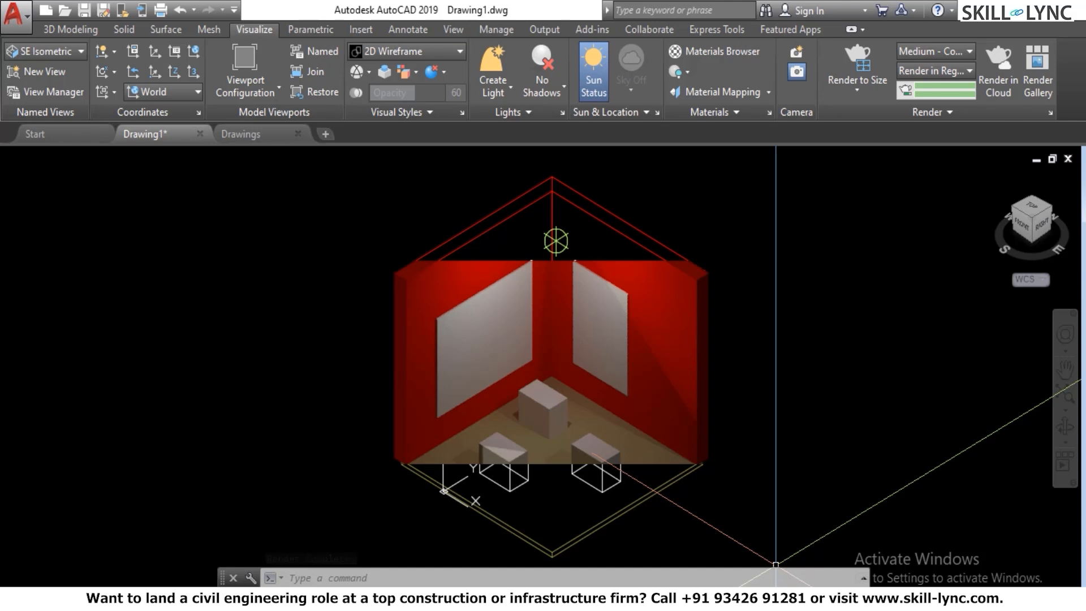
pyautogui.write('re')
pyautogui.press('Return')
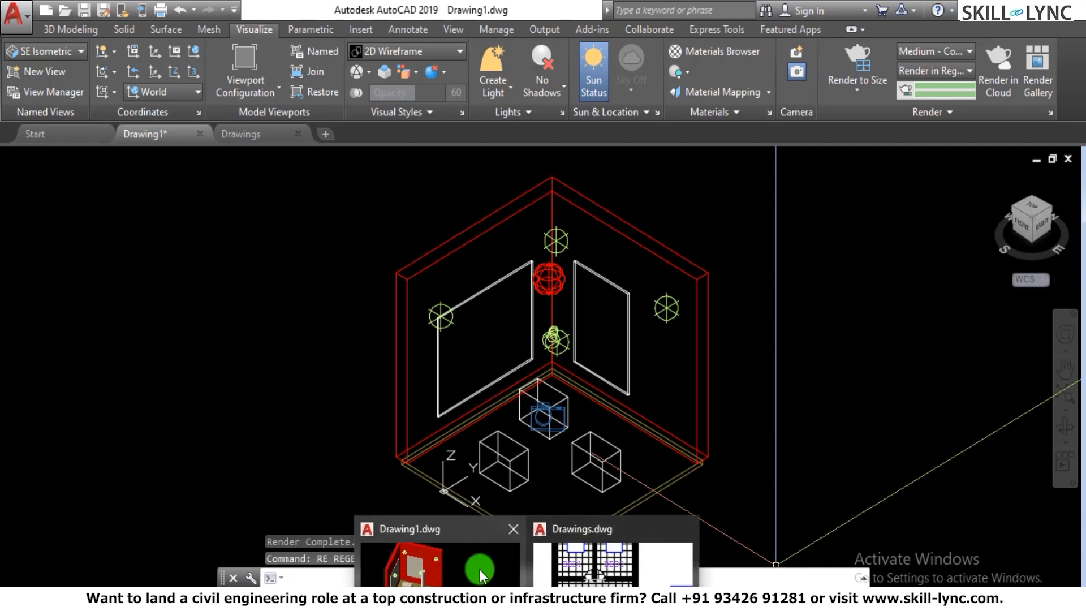
# - Inspect the general, photometric and geometry properties of the Fill Light weblight, and close them
pyautogui.click(549, 279)
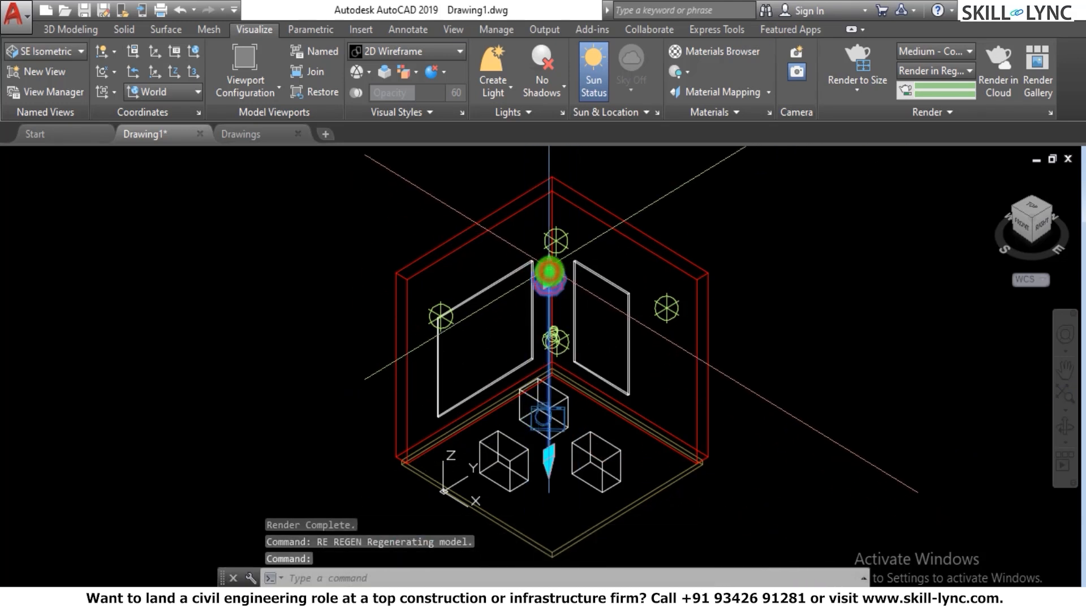
pyautogui.rightClick(551, 281)
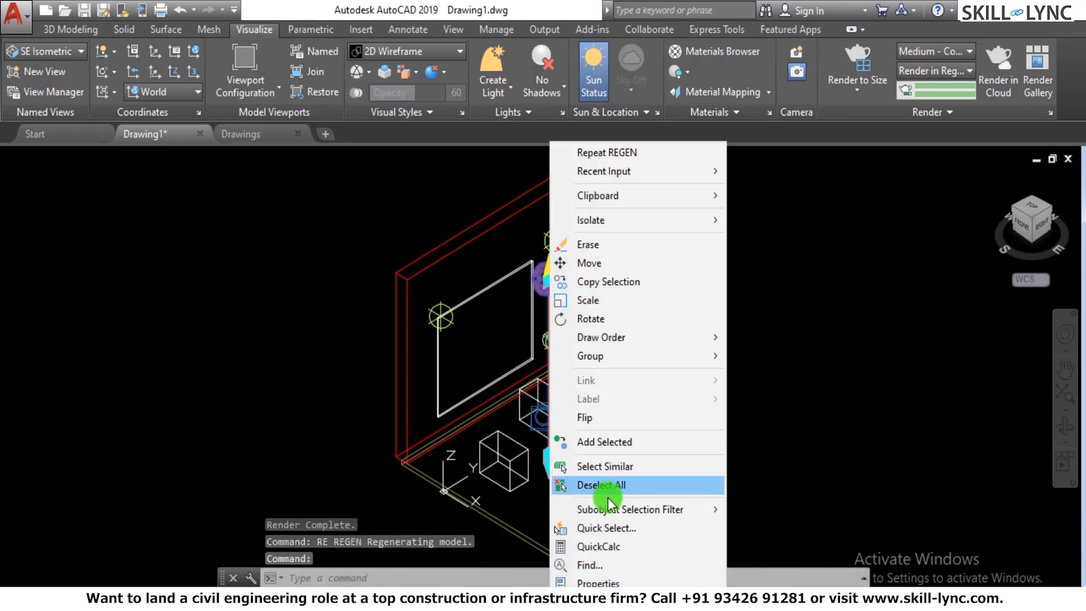
pyautogui.click(597, 582)
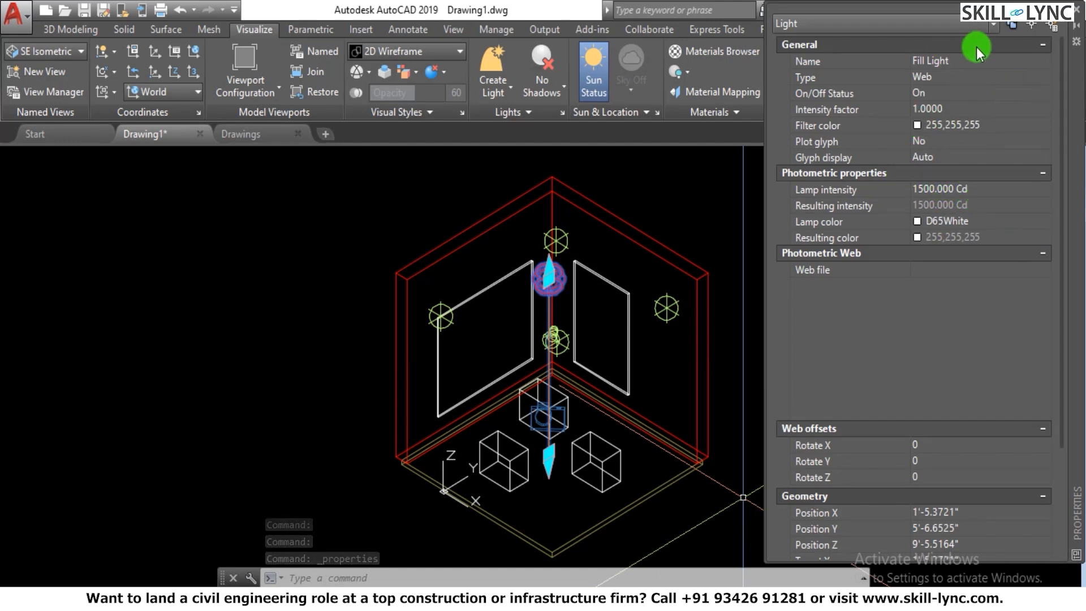
pyautogui.click(1077, 10)
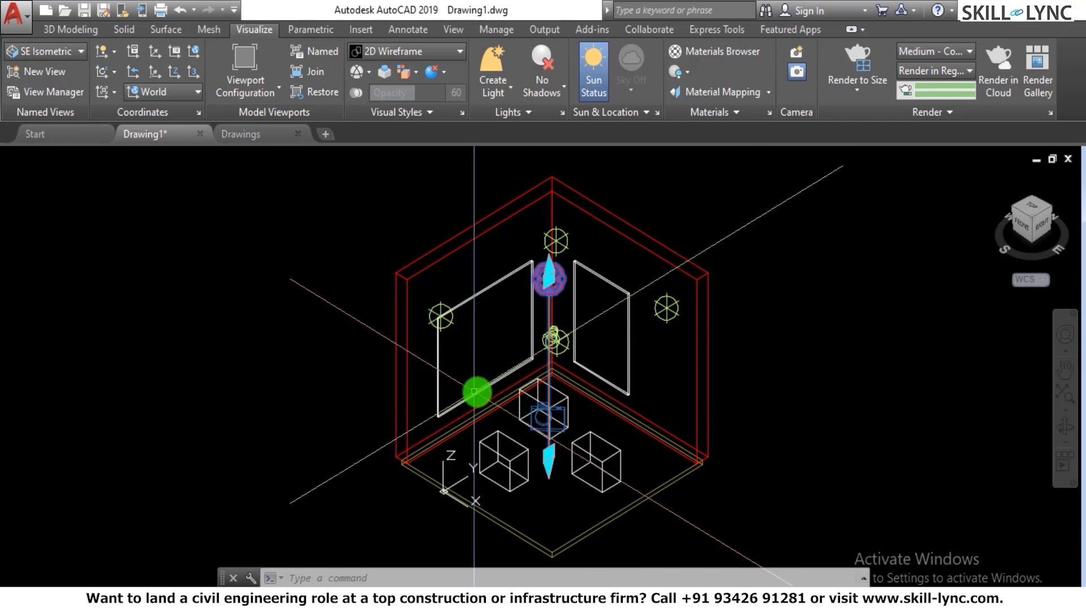
# - Erase the Fill Light weblight and the larger light glyph beside the small light at the wall corner
pyautogui.press('Escape')
pyautogui.press('Escape')
pyautogui.write('e')
pyautogui.press('Return')
pyautogui.scroll(4, 555, 364)
pyautogui.click(557, 349)
pyautogui.press('Escape')
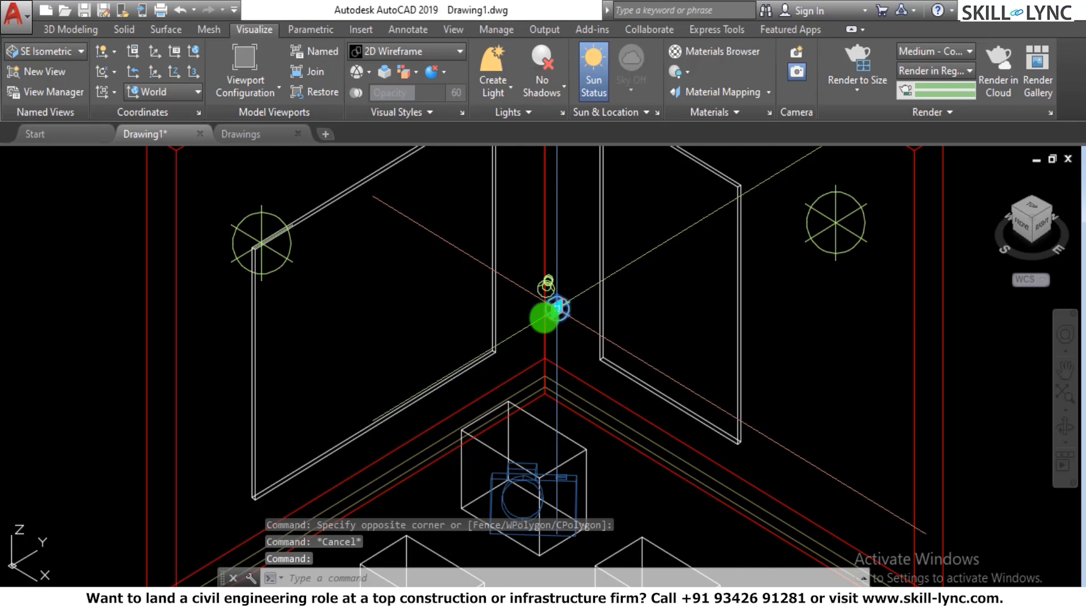
pyautogui.click(547, 283)
pyautogui.write('e')
pyautogui.press('Return')
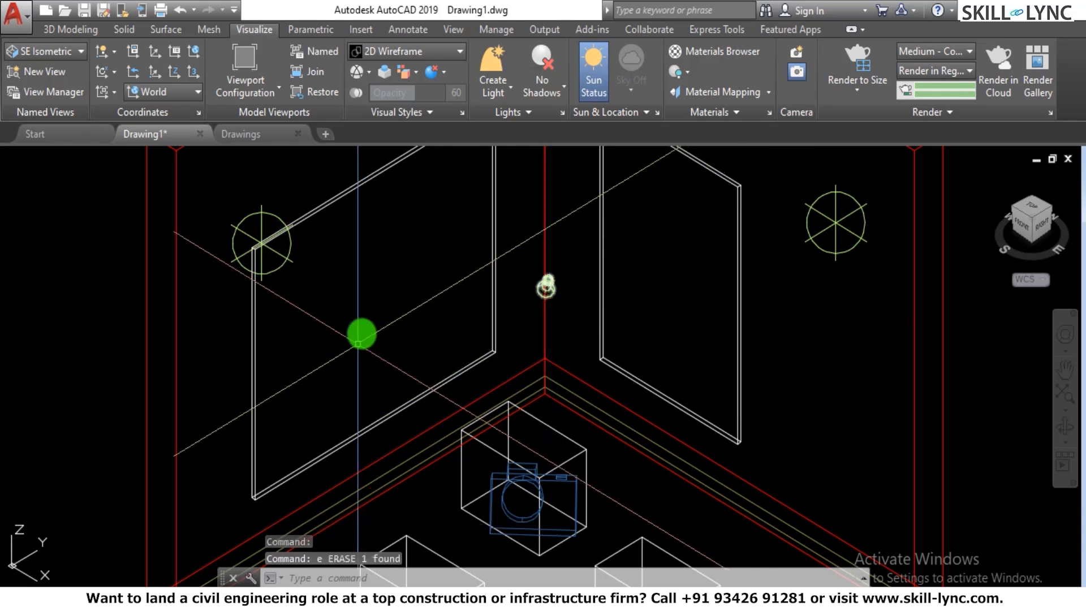
pyautogui.scroll(-5, 531, 328)
pyautogui.scroll(5, 570, 380)
pyautogui.scroll(-5, 571, 383)
pyautogui.scroll(8, 556, 366)
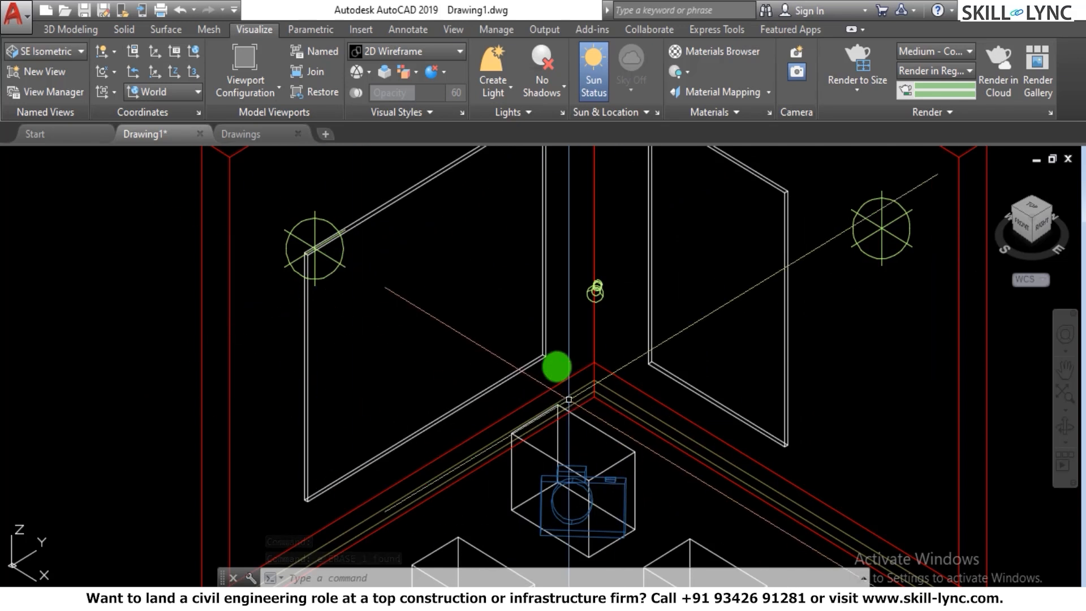
pyautogui.scroll(-3, 585, 461)
pyautogui.scroll(1, 597, 402)
pyautogui.scroll(-4, 512, 380)
pyautogui.scroll(2, 591, 380)
pyautogui.write('e')
pyautogui.press('Return')
pyautogui.press('Escape')
pyautogui.press('Escape')
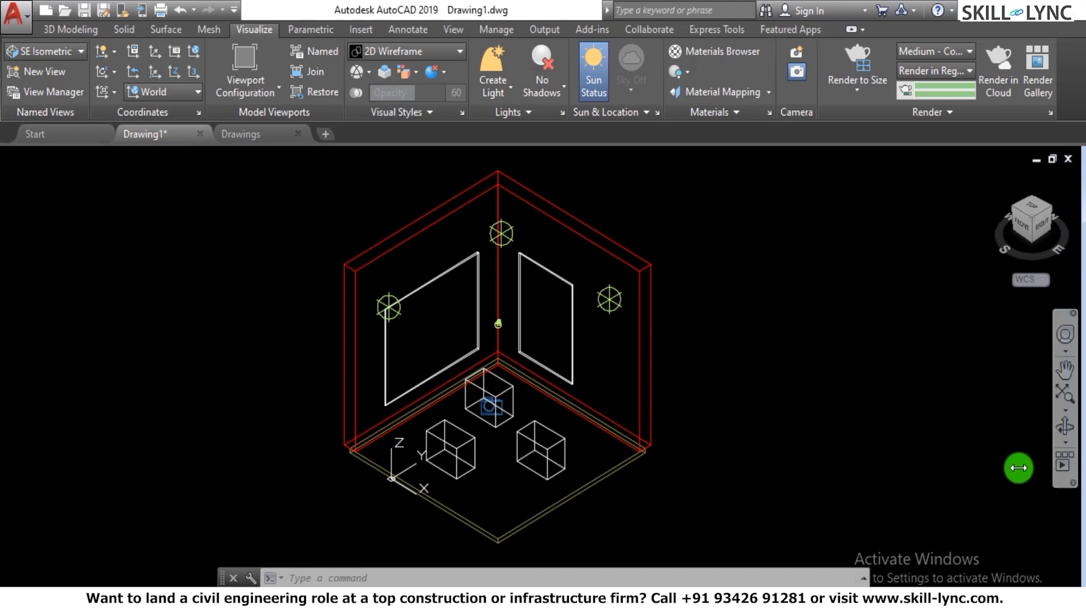
pyautogui.scroll(-3, 705, 396)
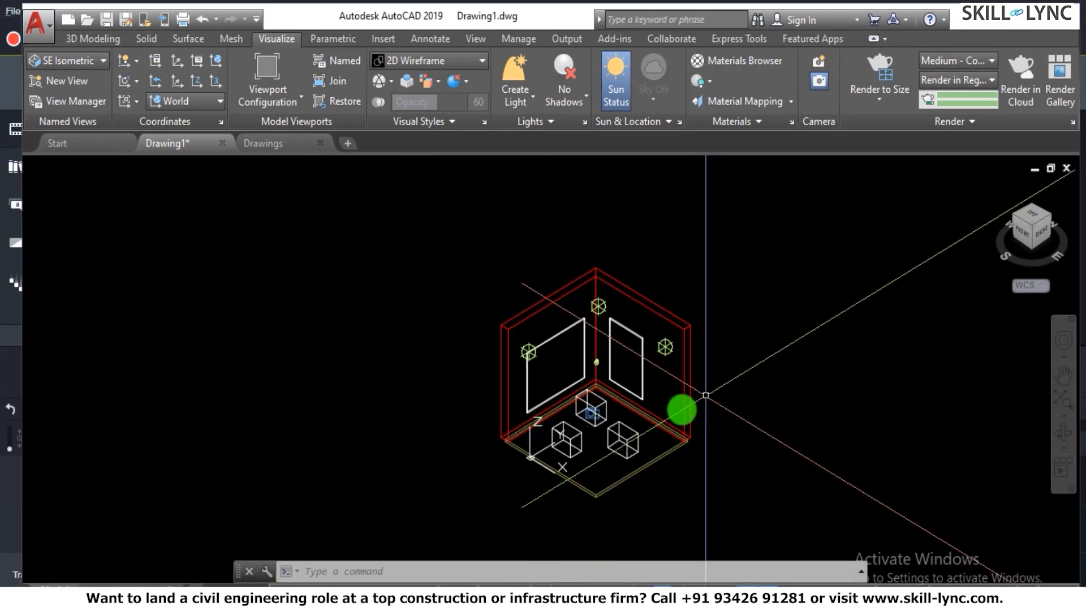
pyautogui.scroll(2, 660, 417)
pyautogui.scroll(2, 633, 354)
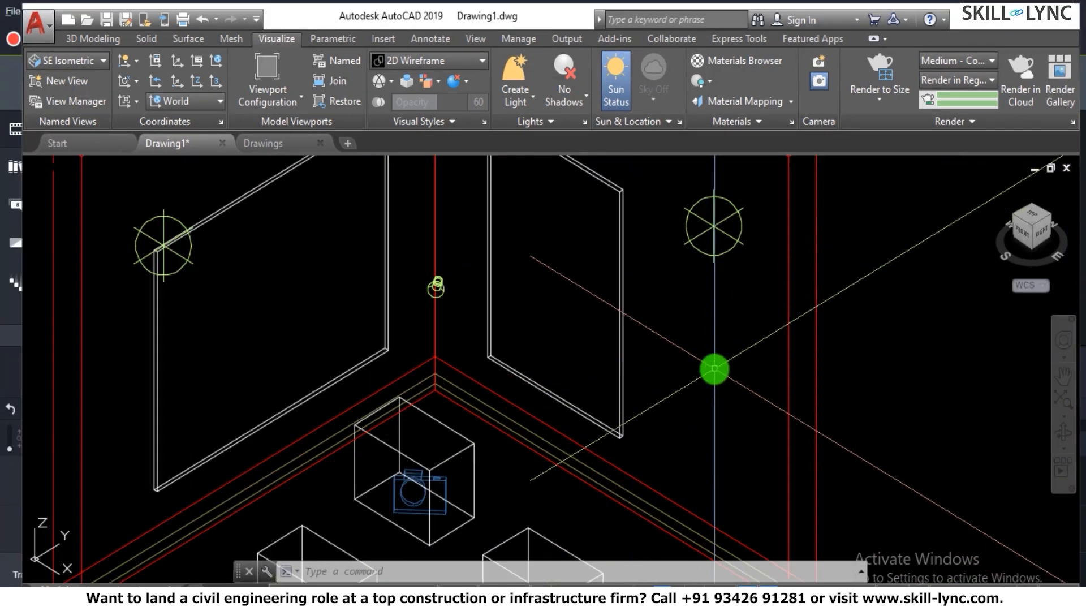
pyautogui.scroll(-3, 792, 368)
pyautogui.scroll(3, 847, 365)
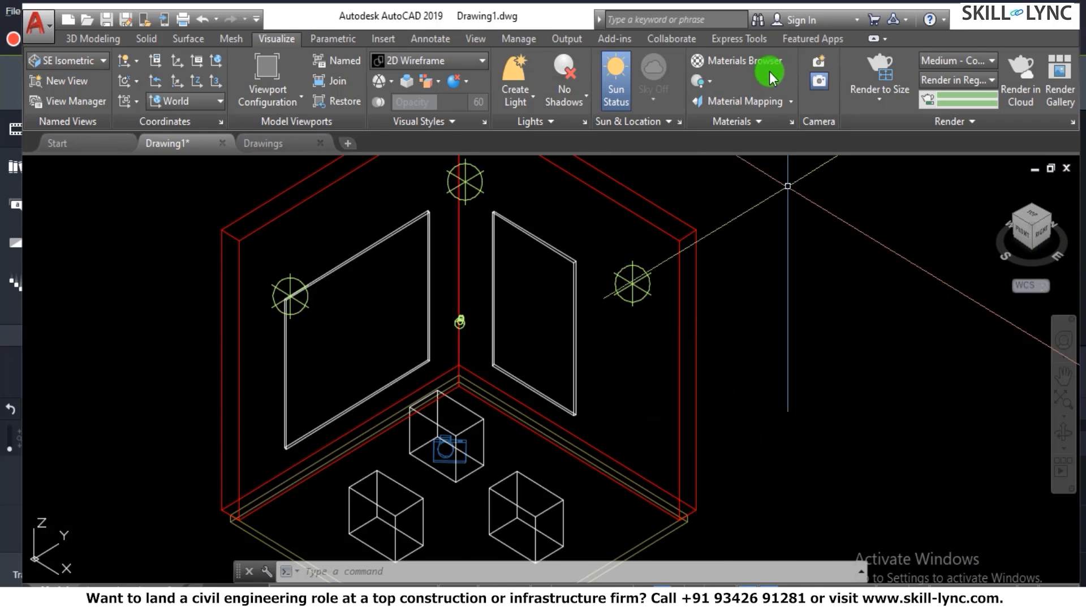
pyautogui.scroll(-2, 320, 277)
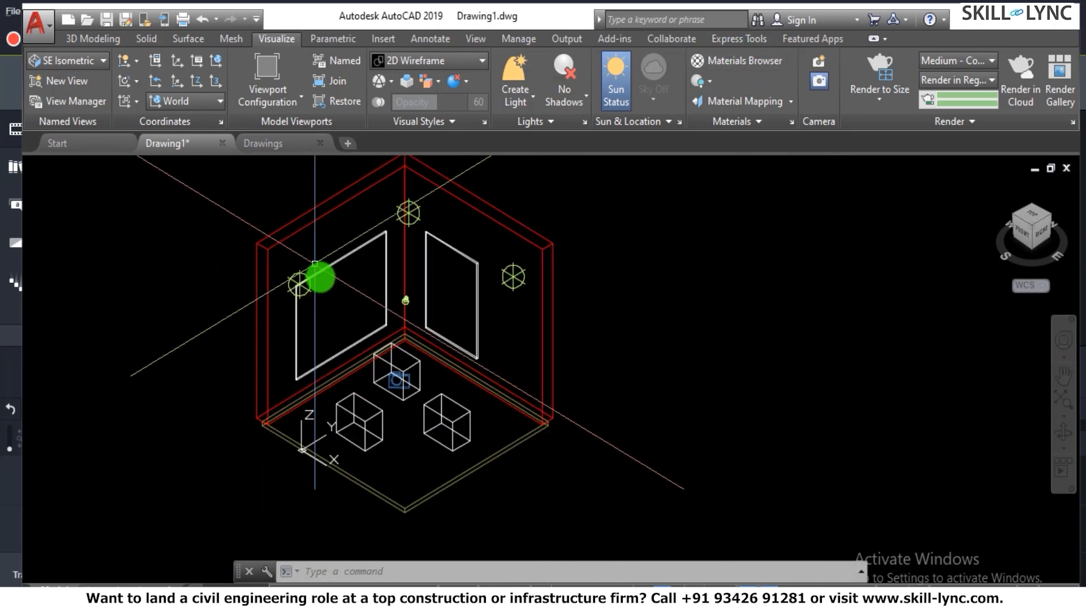
pyautogui.scroll(3, 306, 446)
pyautogui.scroll(3, 277, 458)
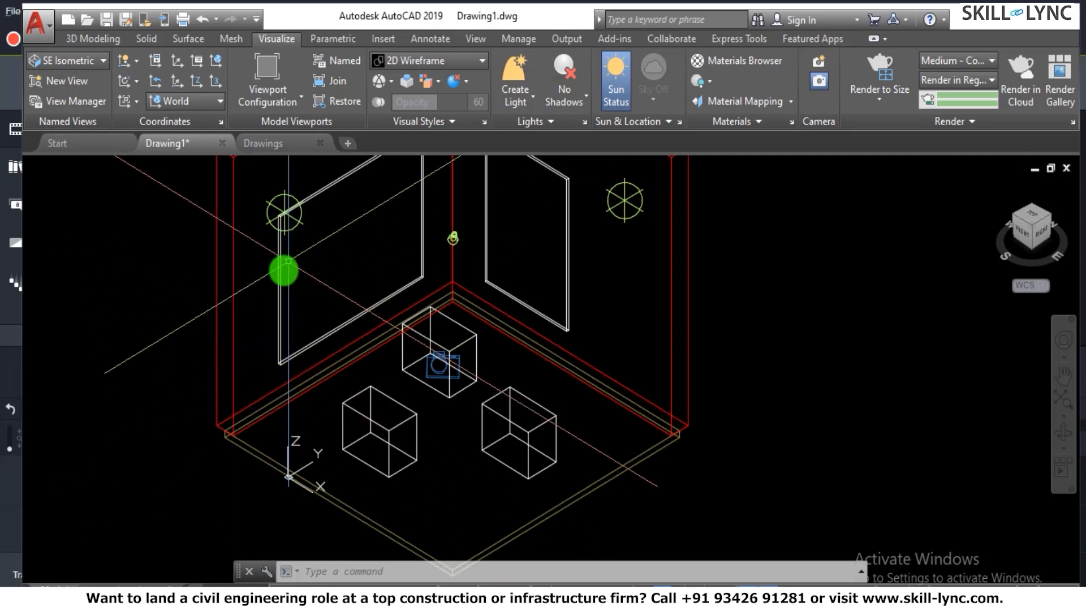
pyautogui.scroll(-5, 441, 419)
pyautogui.scroll(3, 464, 382)
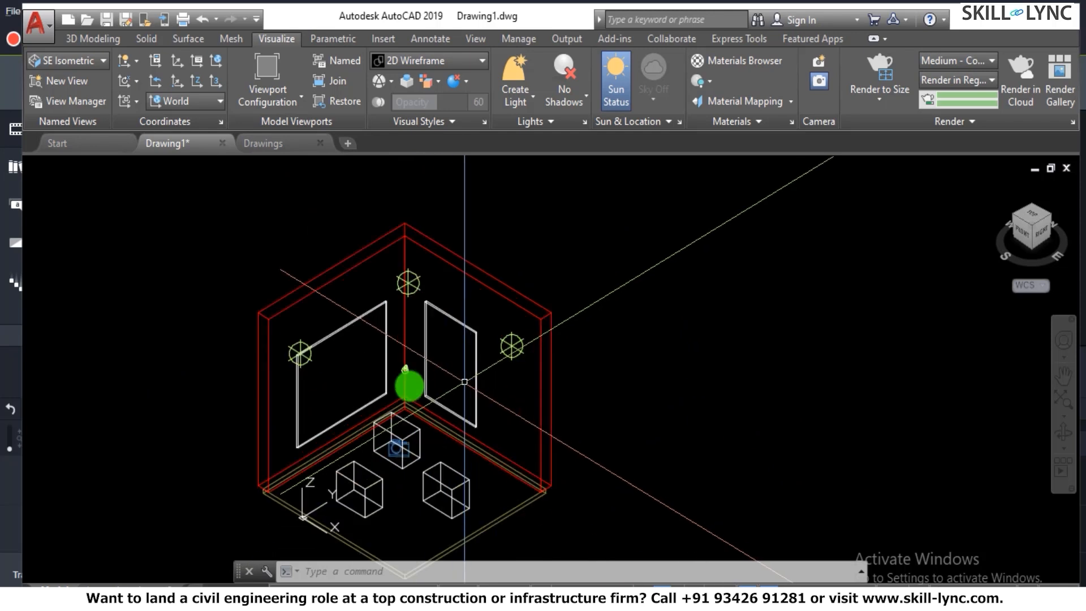
pyautogui.scroll(2, 408, 386)
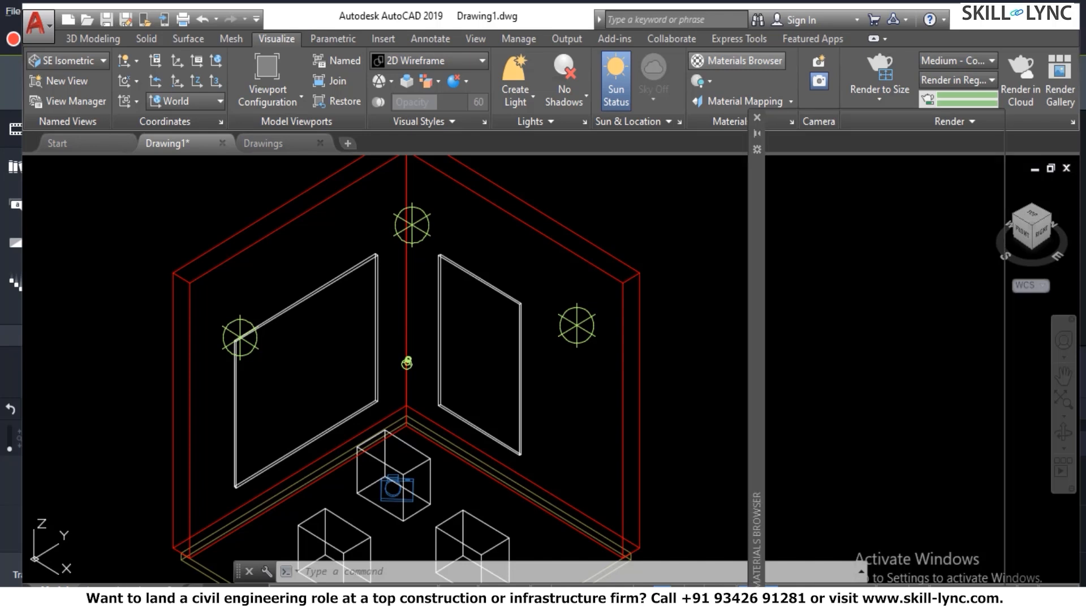
# - Open the Materials Browser, enlarge it over the model, and give the document materials list more height
pyautogui.press('super')
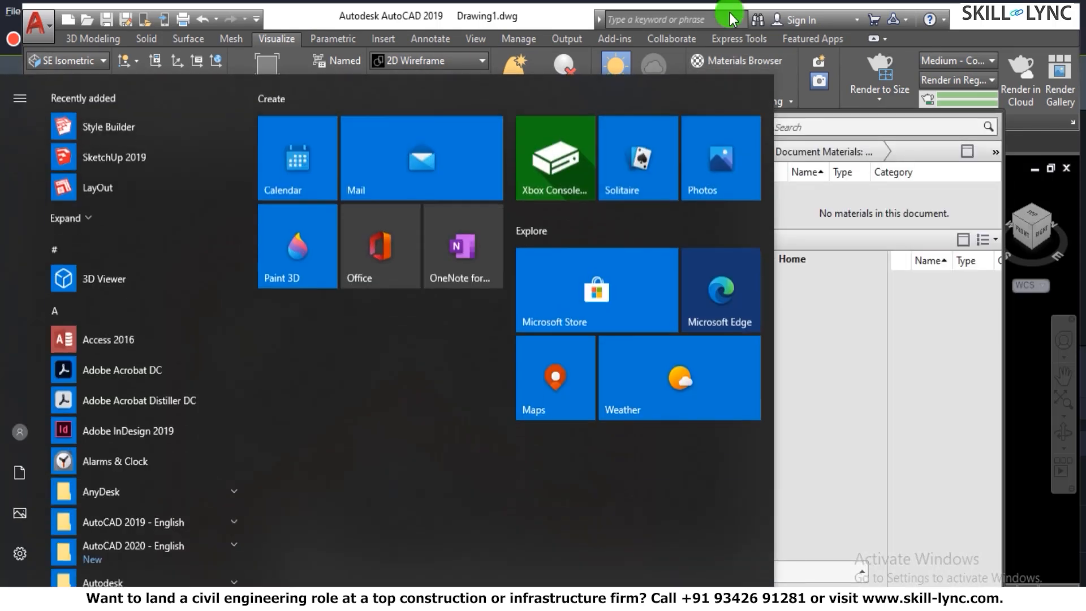
pyautogui.click(899, 115)
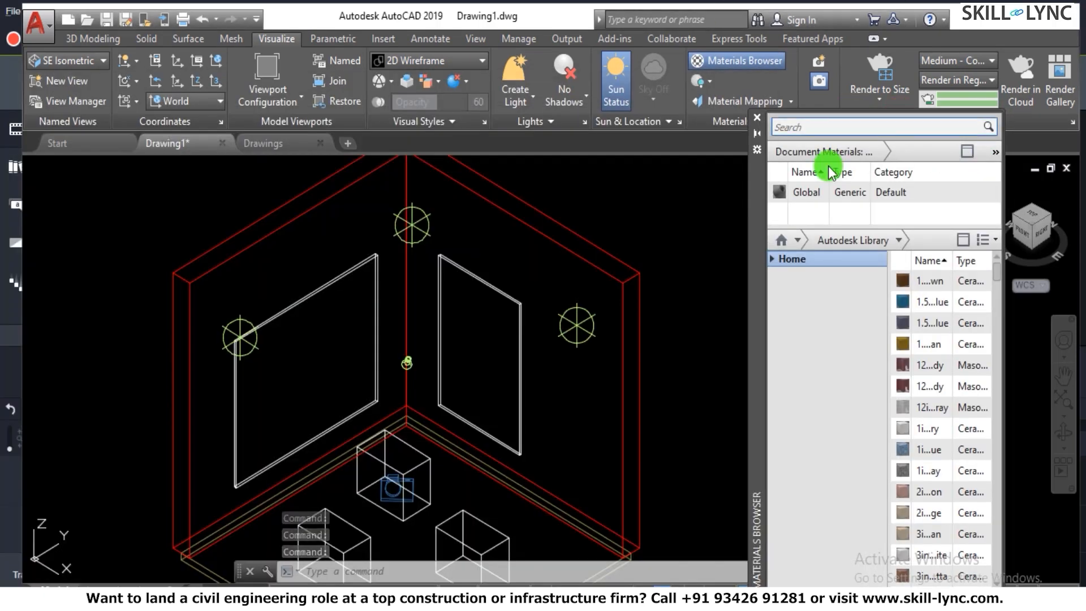
pyautogui.moveTo(757, 245); pyautogui.dragTo(401, 85)
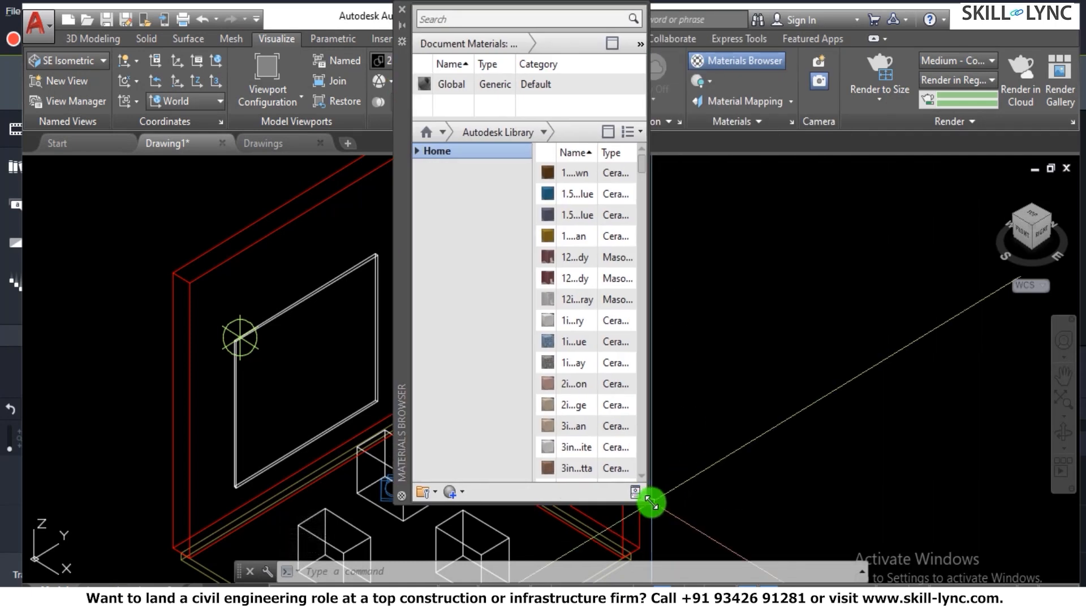
pyautogui.moveTo(649, 502); pyautogui.dragTo(817, 538)
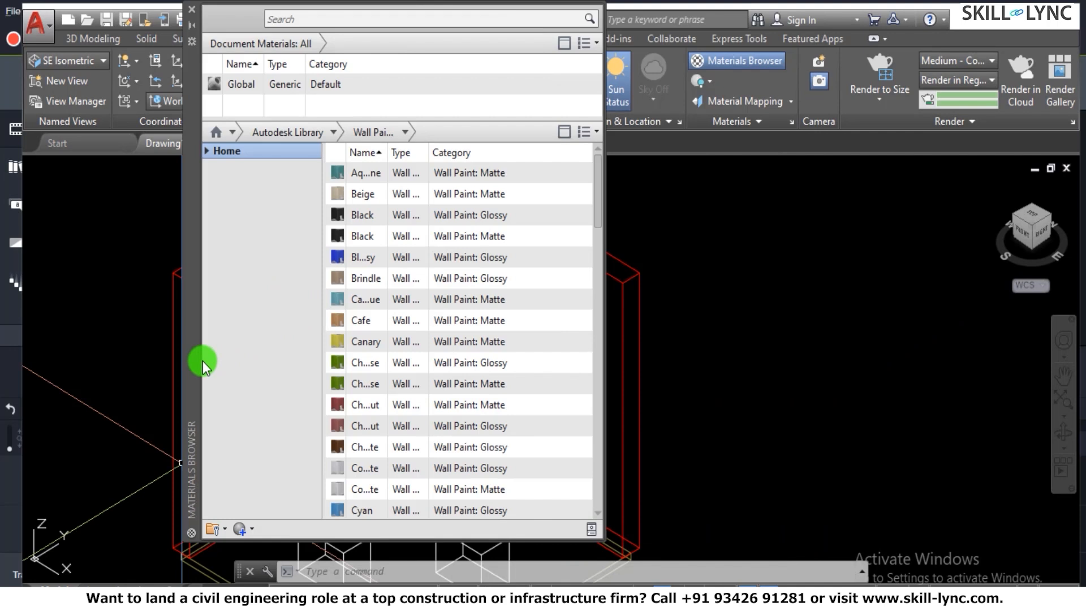
pyautogui.moveTo(202, 367); pyautogui.dragTo(188, 437)
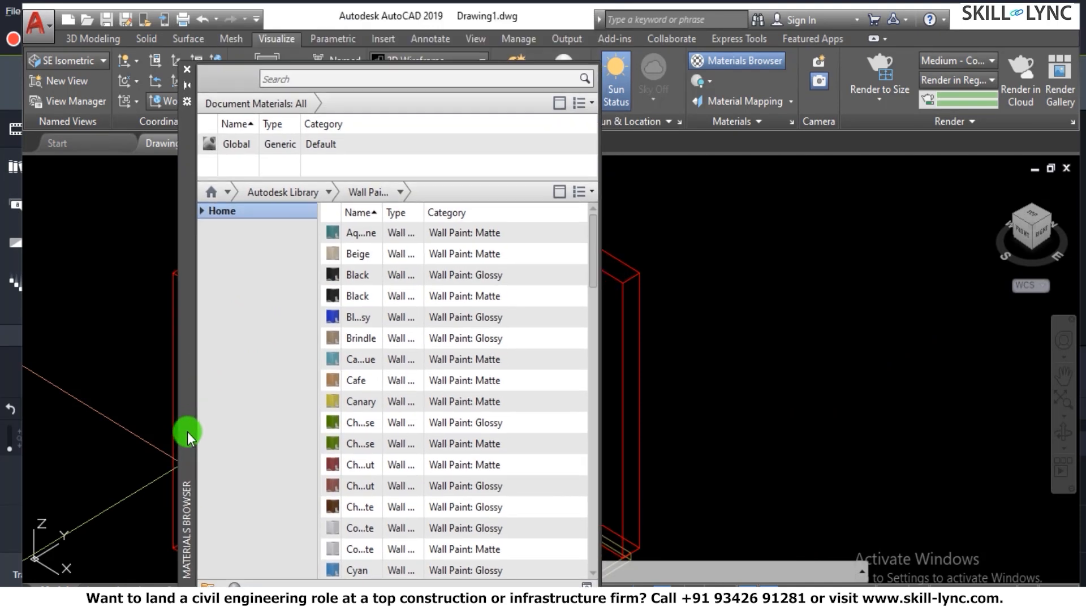
pyautogui.moveTo(483, 178); pyautogui.dragTo(464, 361)
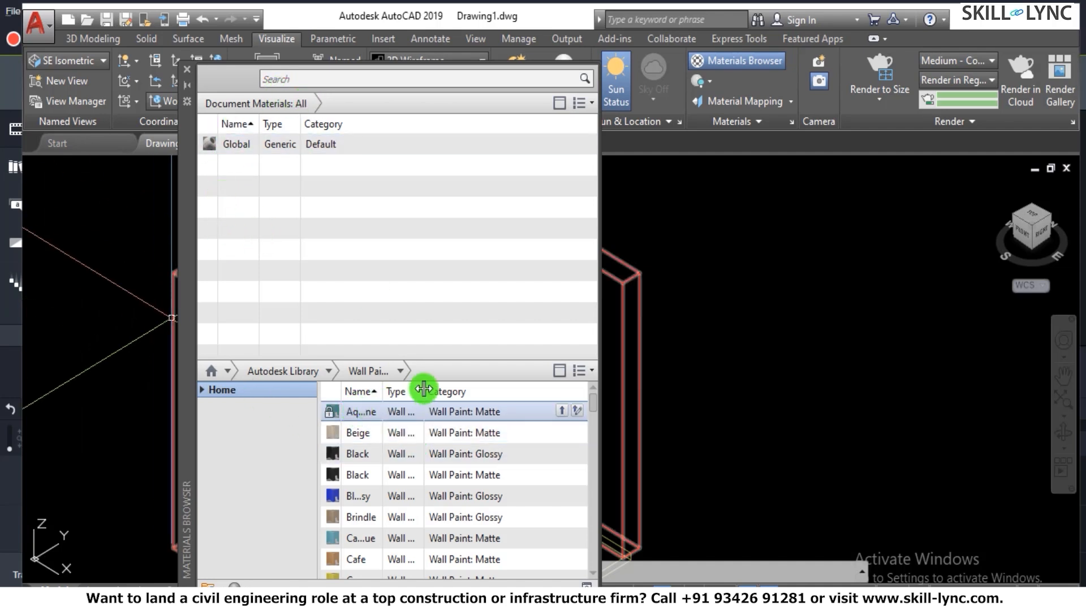
# - Look over the library's display options and material categories, and choose Wall Paint from the Autodesk Library
pyautogui.click(579, 372)
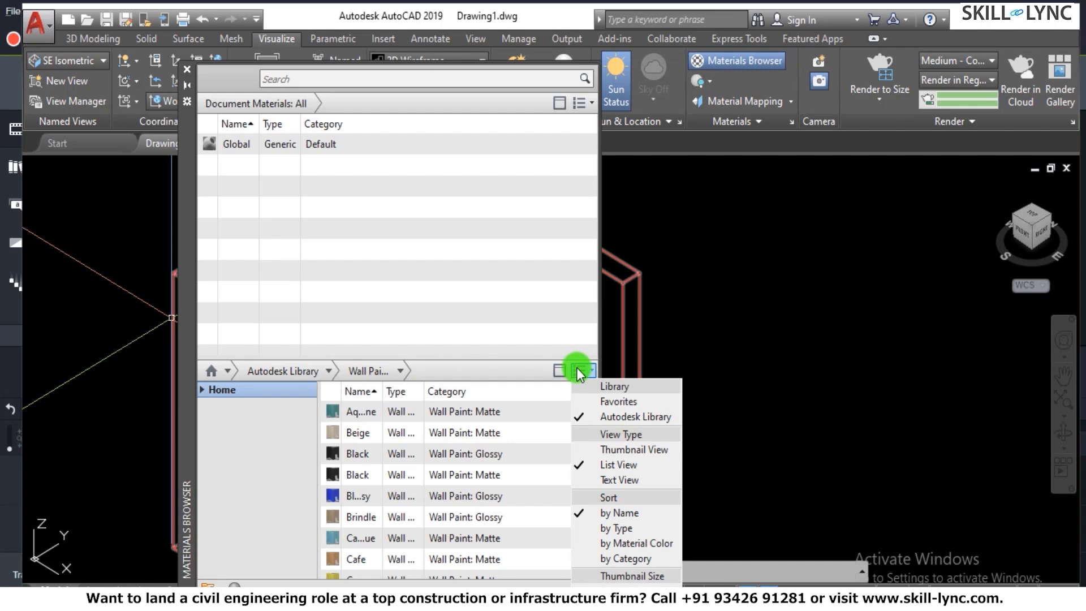
pyautogui.click(86, 498)
pyautogui.click(400, 372)
pyautogui.click(327, 371)
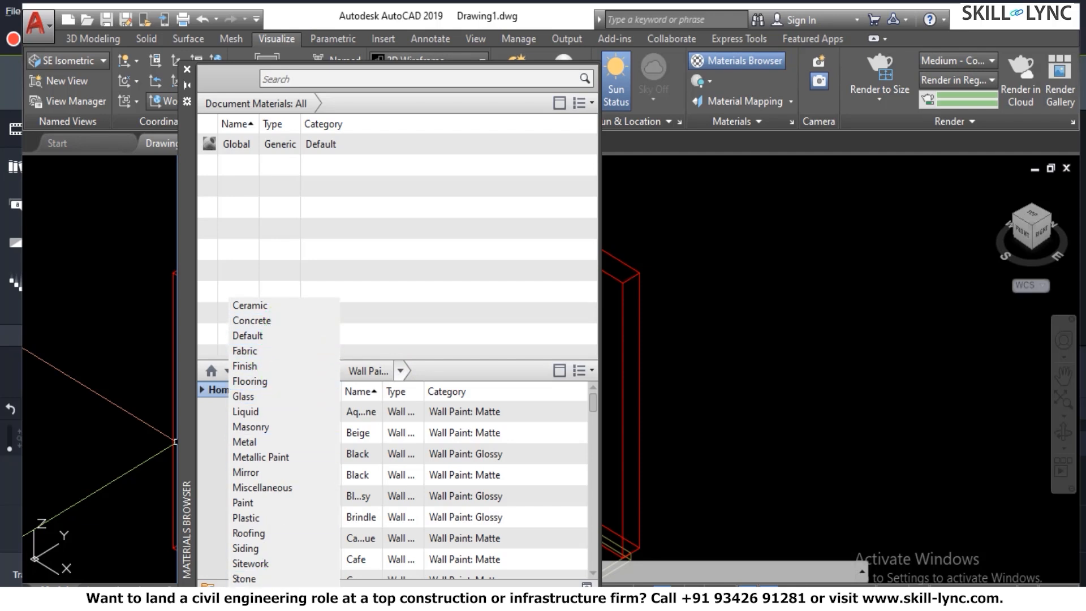
pyautogui.click(254, 594)
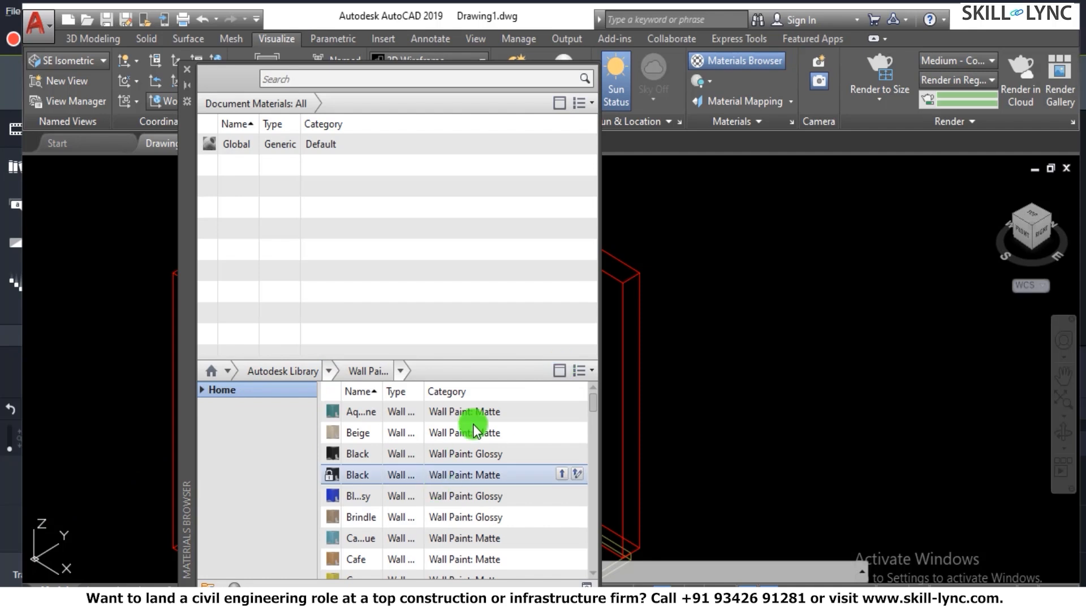
# - Sort the Wall Paint materials by category and narrow the list to Matte paints
pyautogui.click(463, 392)
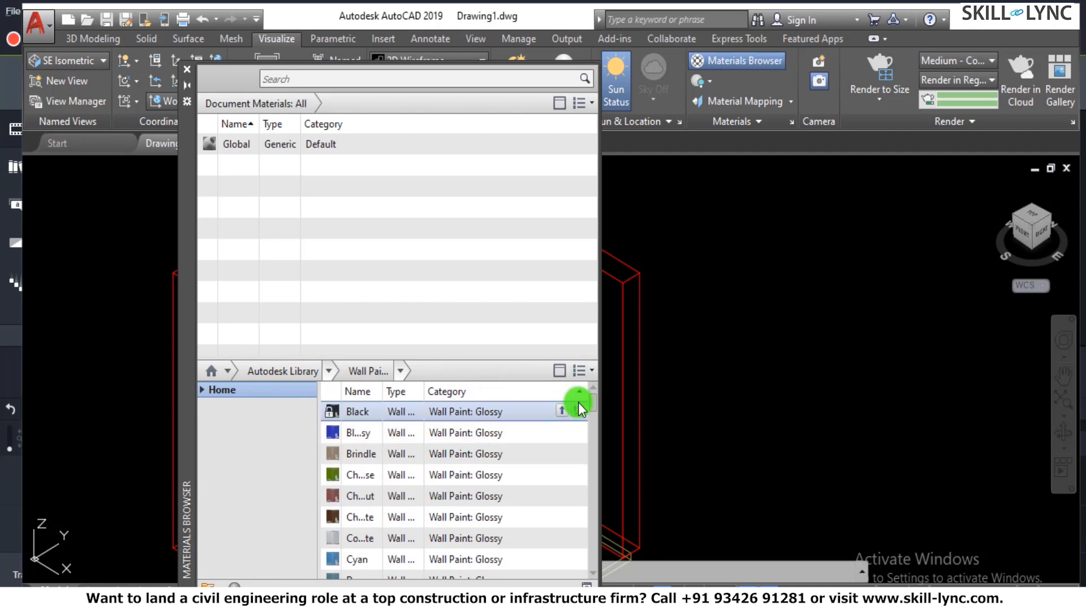
pyautogui.click(589, 372)
pyautogui.click(589, 373)
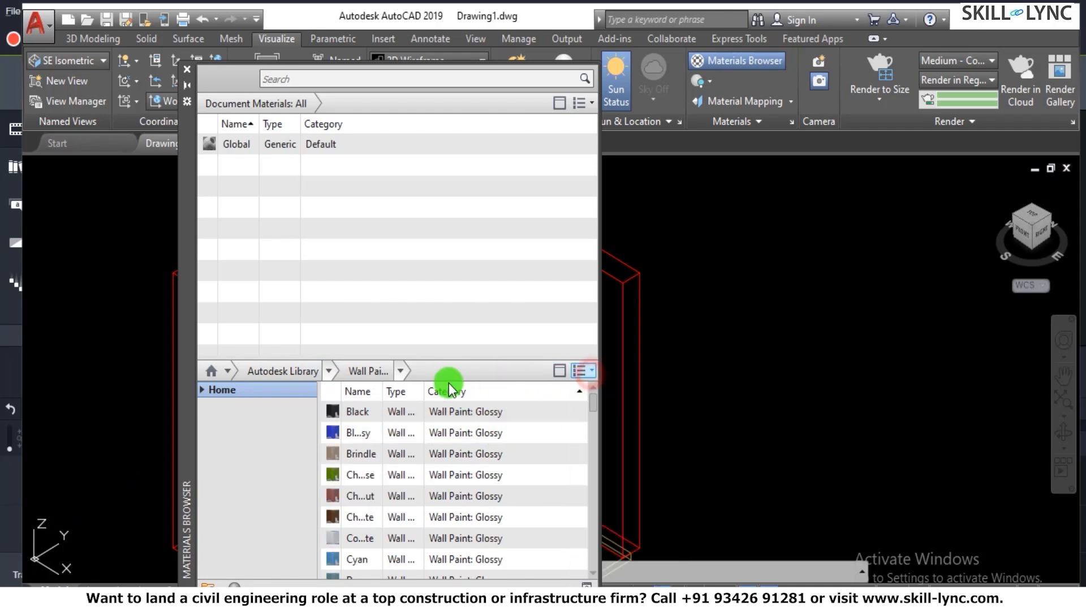
pyautogui.click(400, 371)
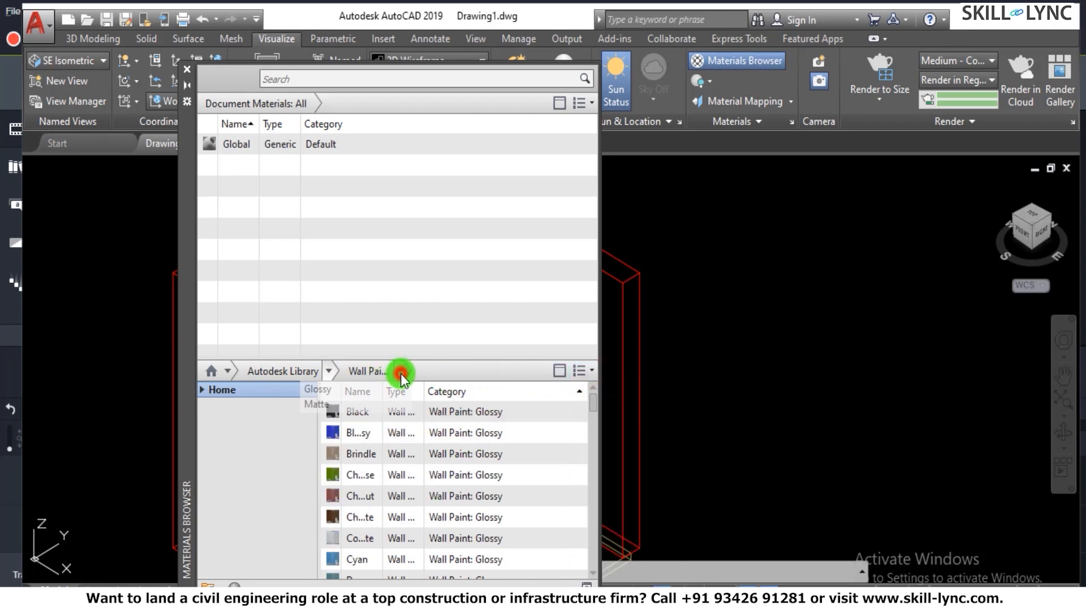
pyautogui.click(311, 403)
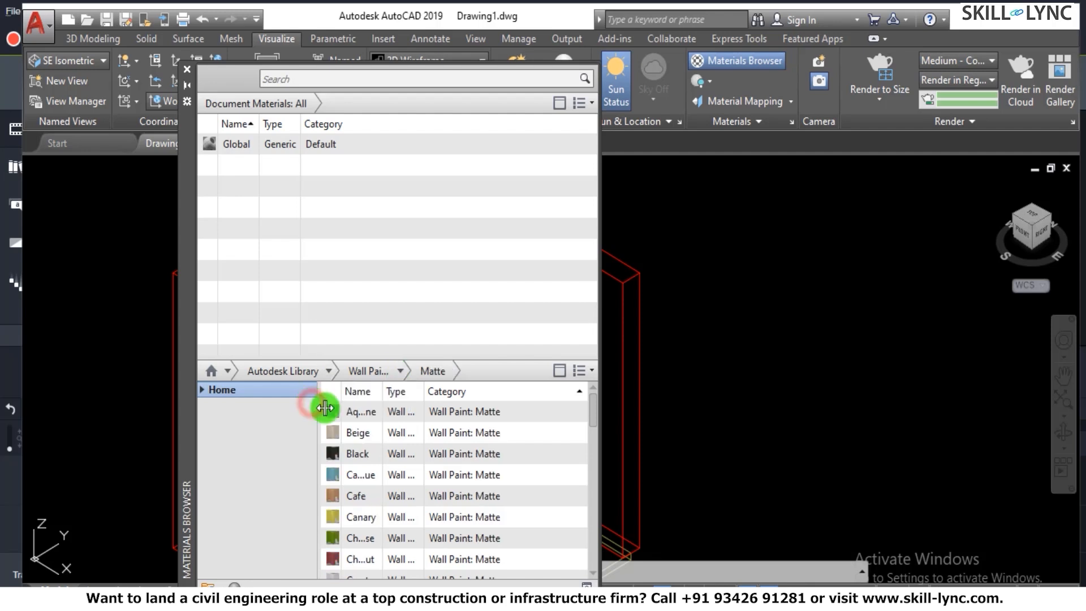
# - Look through the matte wall paints and add Beige to the document materials
pyautogui.click(496, 410)
pyautogui.scroll(-3, 437, 516)
pyautogui.scroll(3, 437, 516)
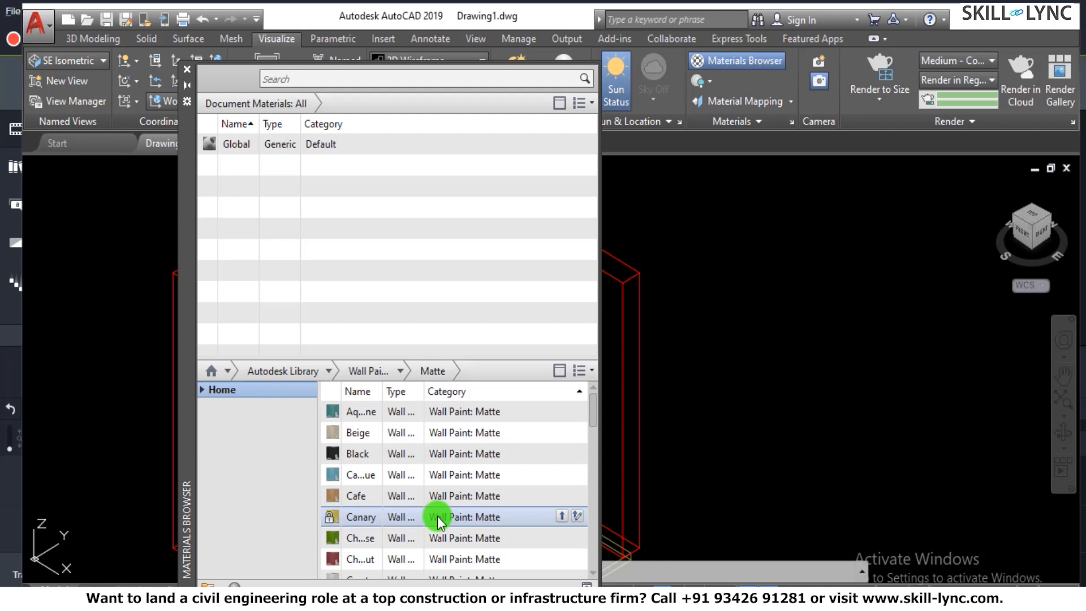
pyautogui.moveTo(385, 438); pyautogui.dragTo(554, 441)
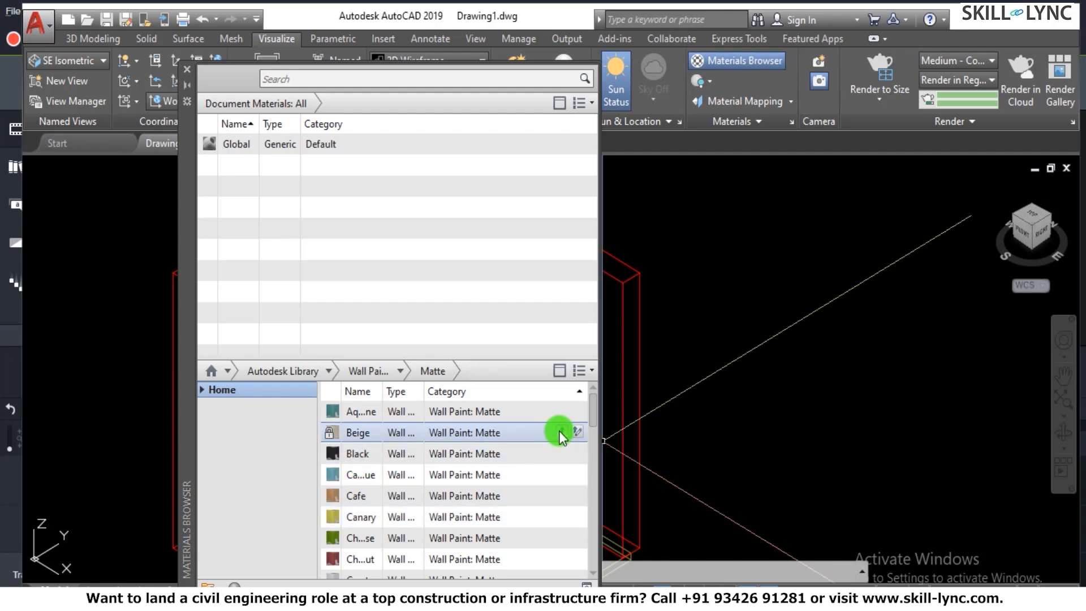
pyautogui.click(560, 432)
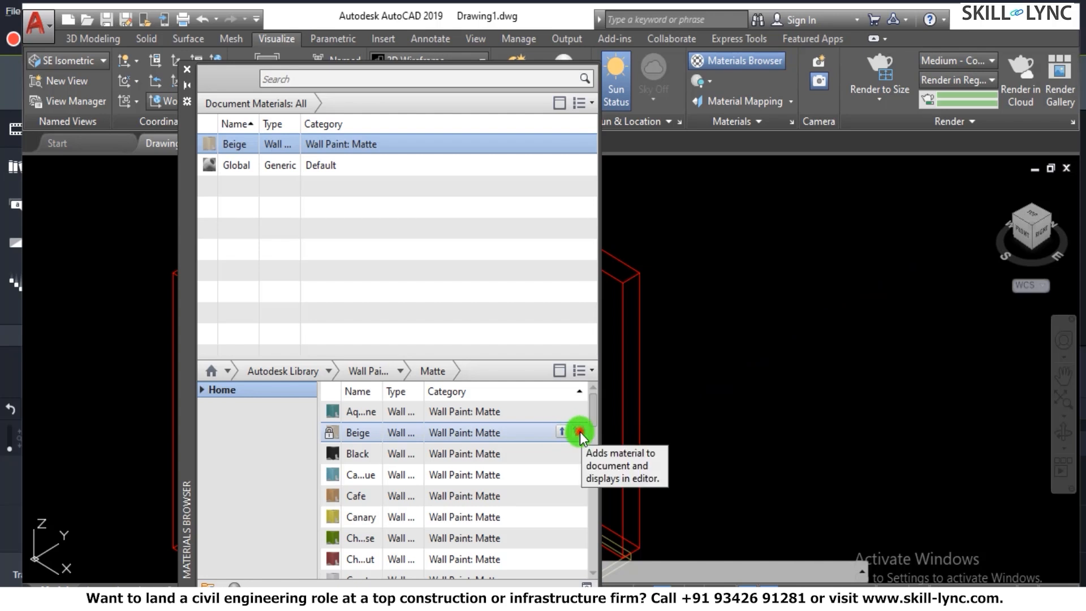
# - Add a second copy of the Beige matte paint with the Materials Editor shown, set the editor beside the browser, and close it
pyautogui.click(577, 432)
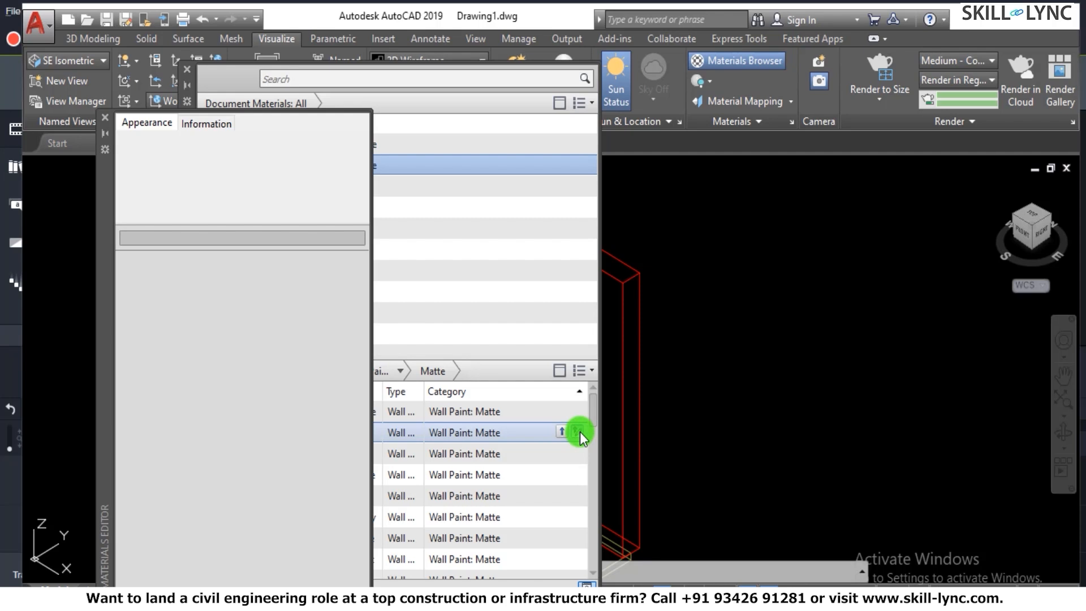
pyautogui.moveTo(110, 223); pyautogui.dragTo(619, 198)
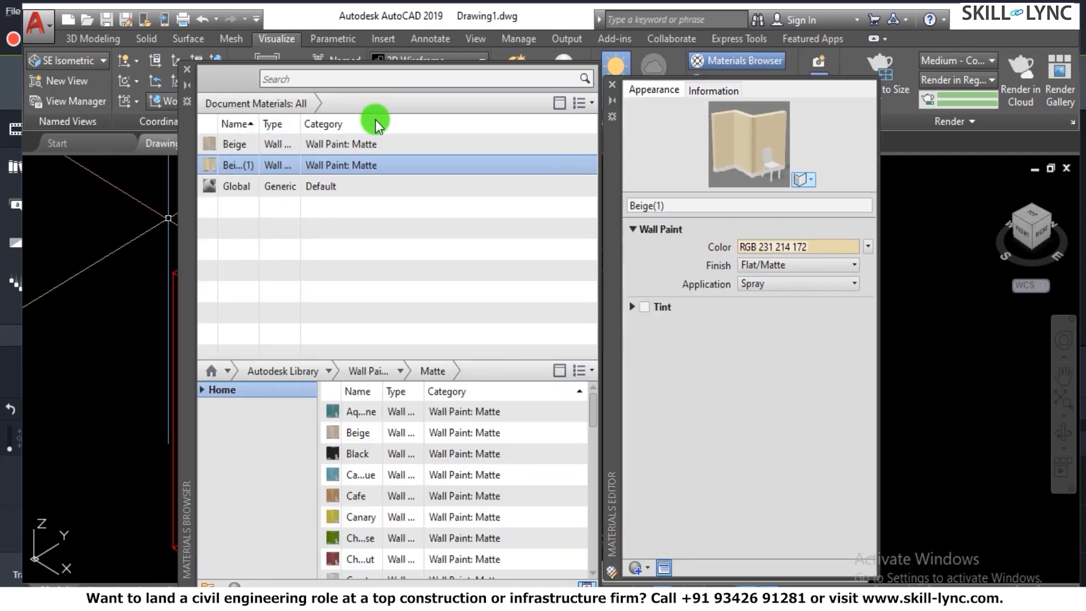
pyautogui.click(612, 86)
# - Inspect the document's Beige paint settings in the Materials Editor, including its name and color choices, and close the editor without changes
pyautogui.doubleClick(240, 146)
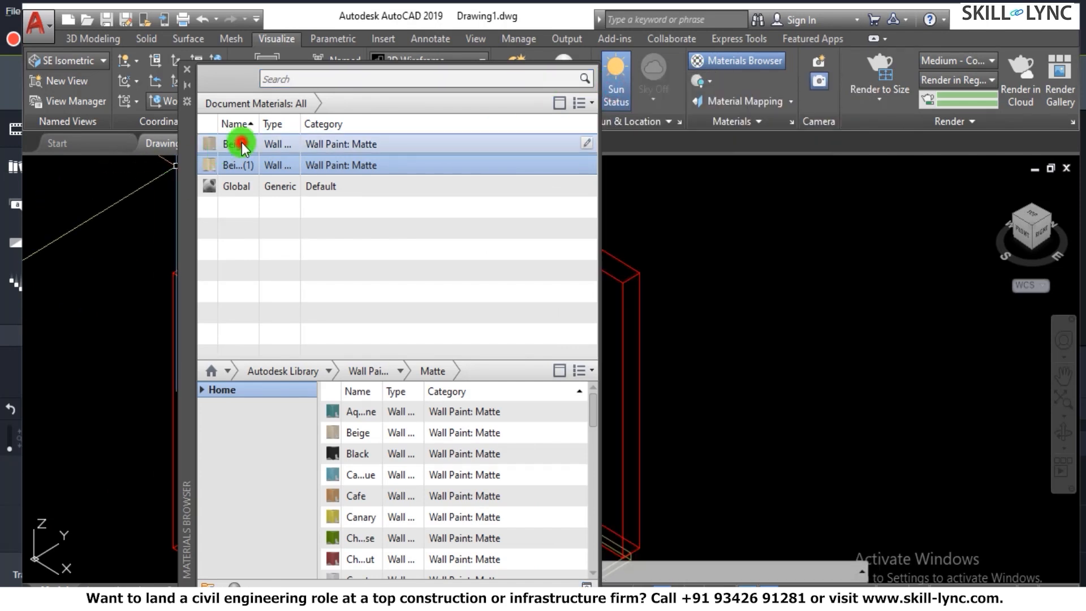
pyautogui.click(675, 207)
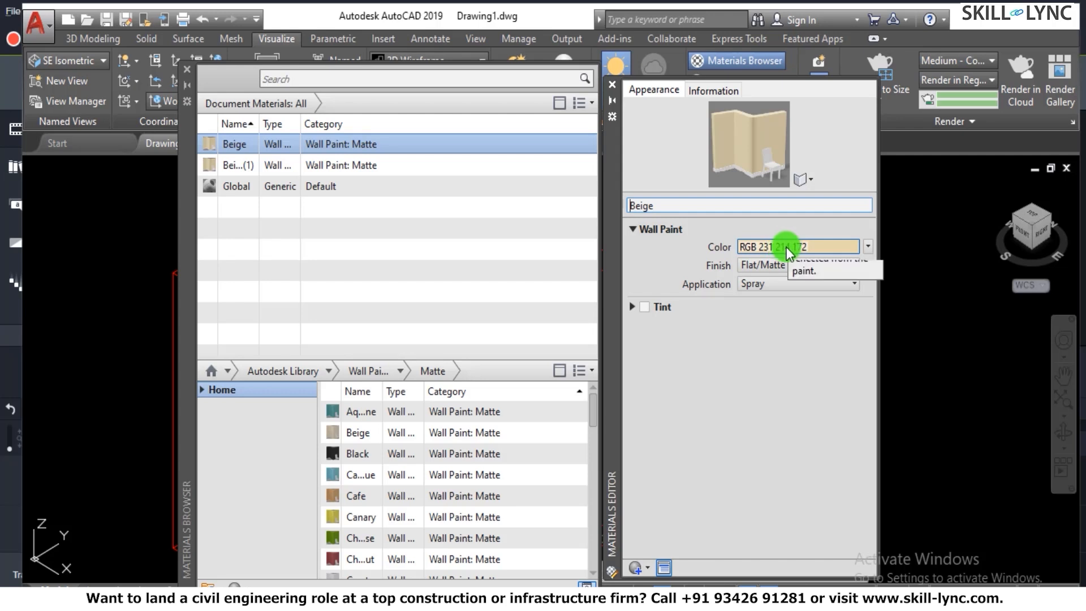
pyautogui.click(813, 247)
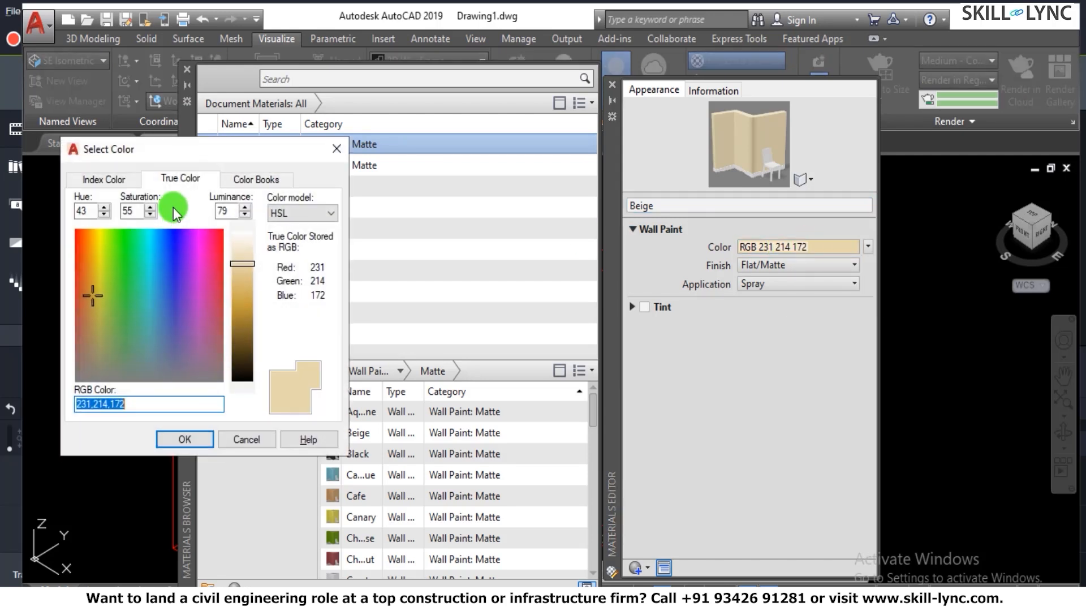
pyautogui.click(332, 149)
pyautogui.click(634, 229)
pyautogui.click(633, 229)
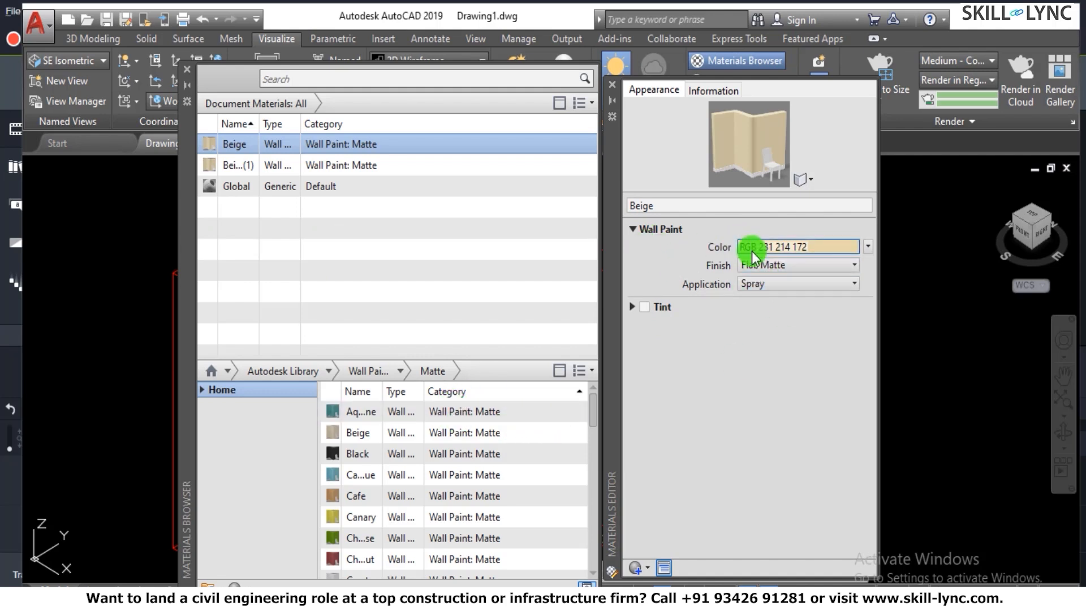
pyautogui.click(612, 84)
# - Move the Materials Browser clear of the model and assign the document's Beige matte paint to the room walls
pyautogui.doubleClick(191, 137)
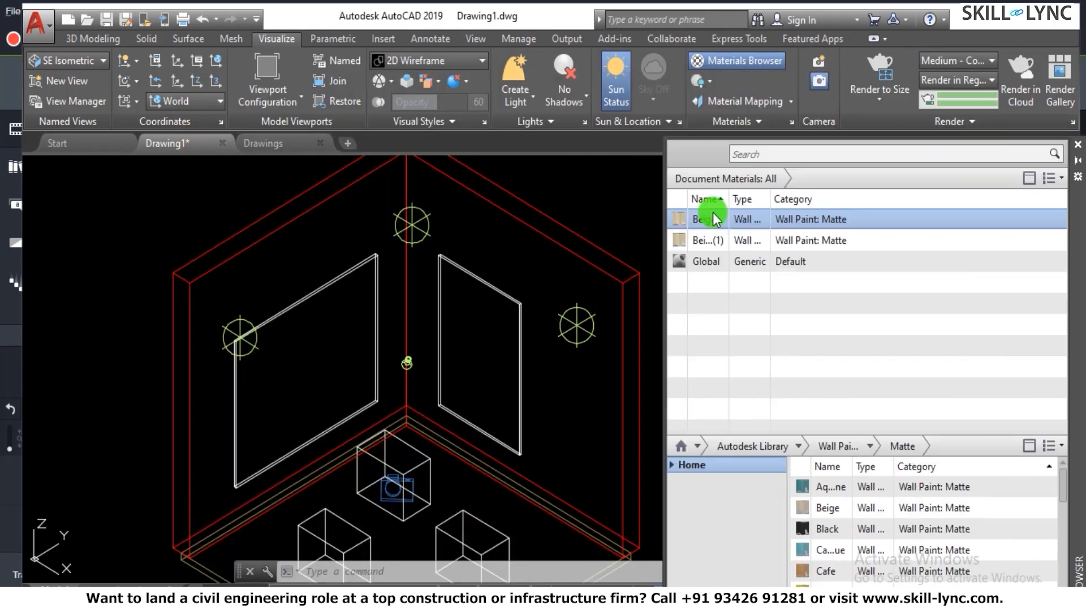
pyautogui.moveTo(768, 225); pyautogui.dragTo(267, 233)
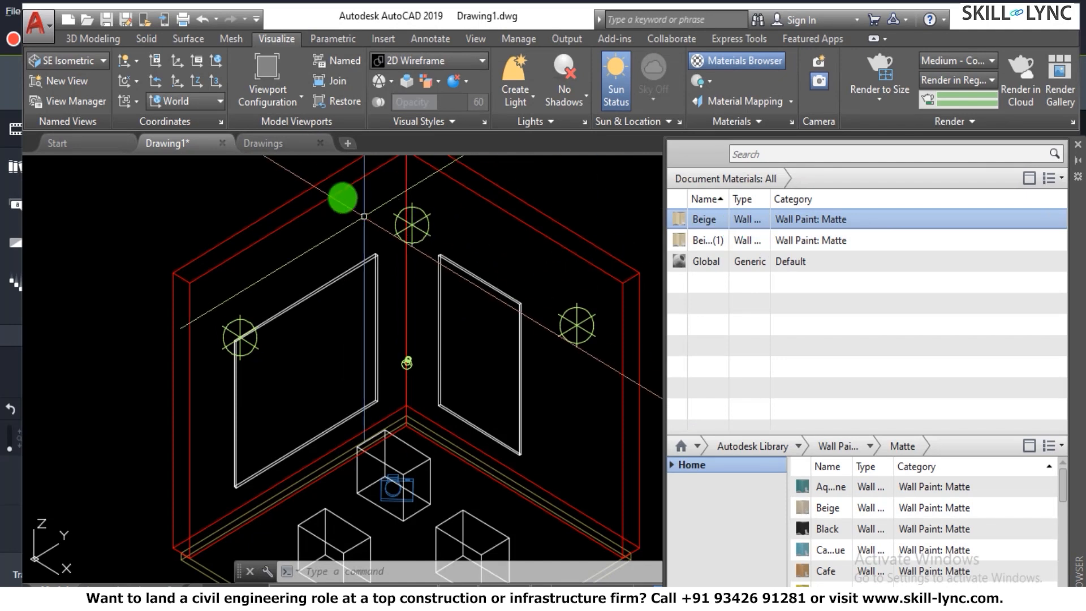
pyautogui.click(332, 194)
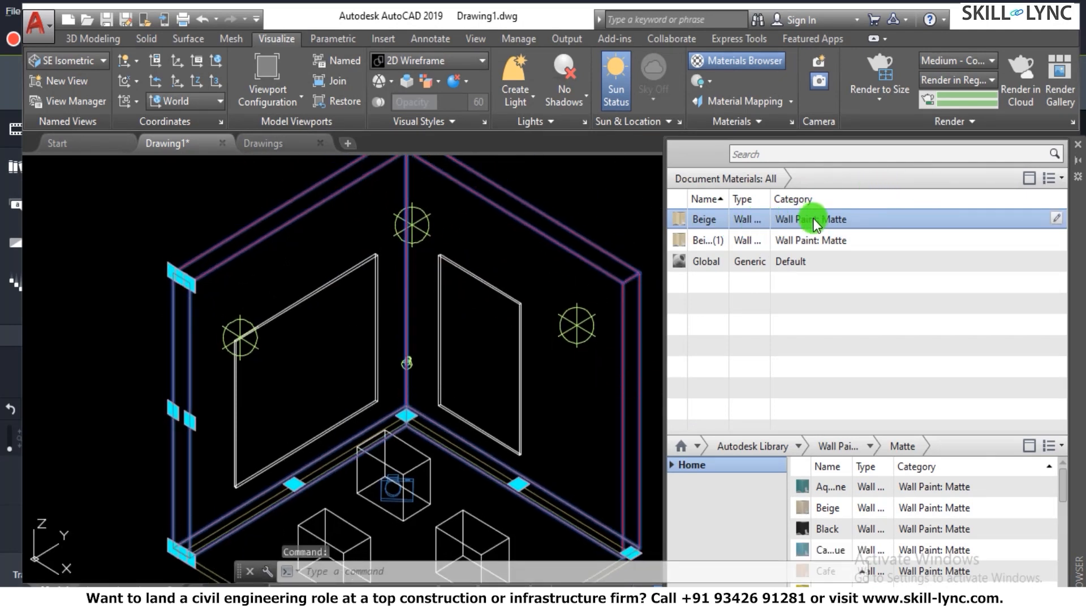
pyautogui.rightClick(814, 222)
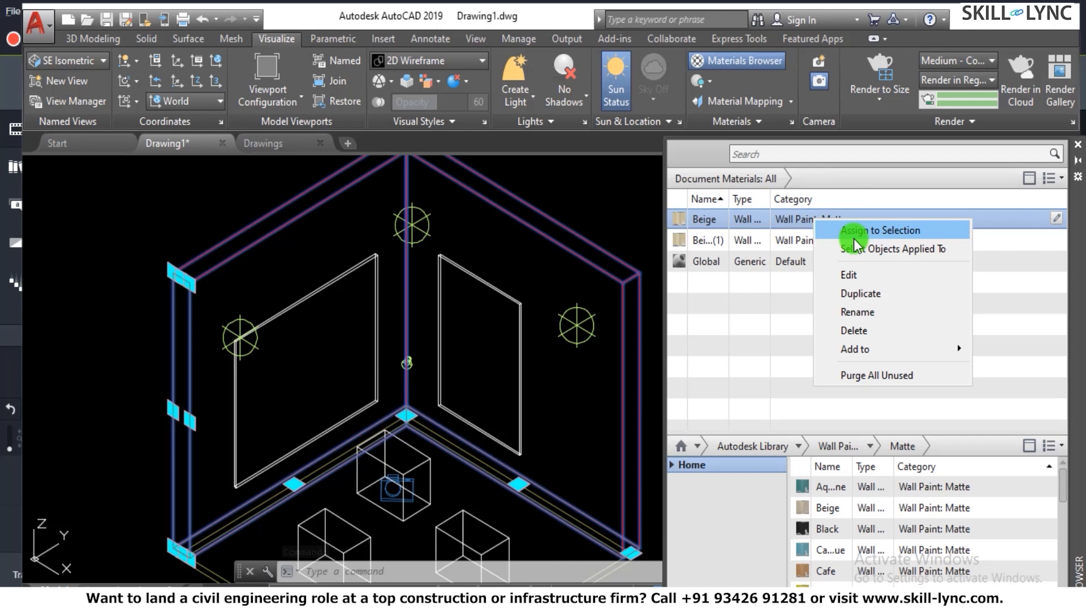
pyautogui.click(871, 230)
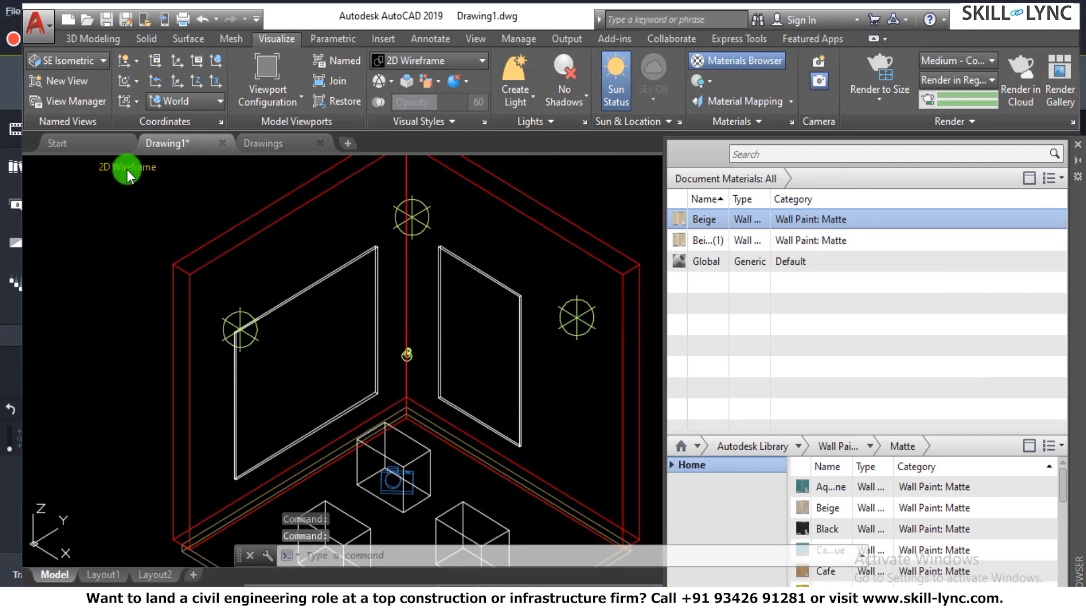
# - Set the viewport's visual style to Realistic and look over the painted room
pyautogui.click(126, 169)
pyautogui.click(177, 265)
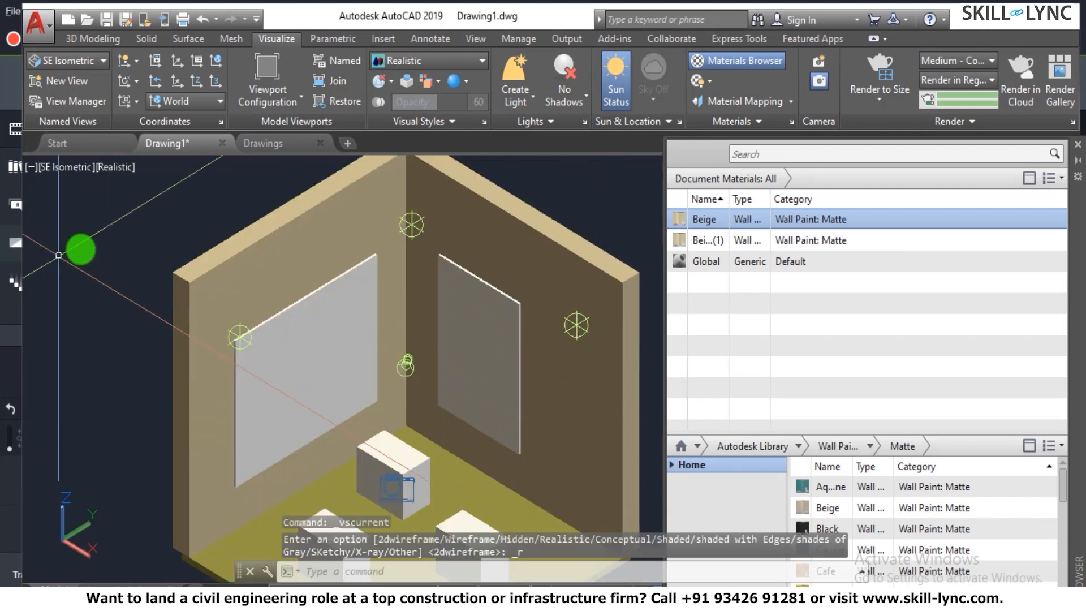
pyautogui.click(111, 170)
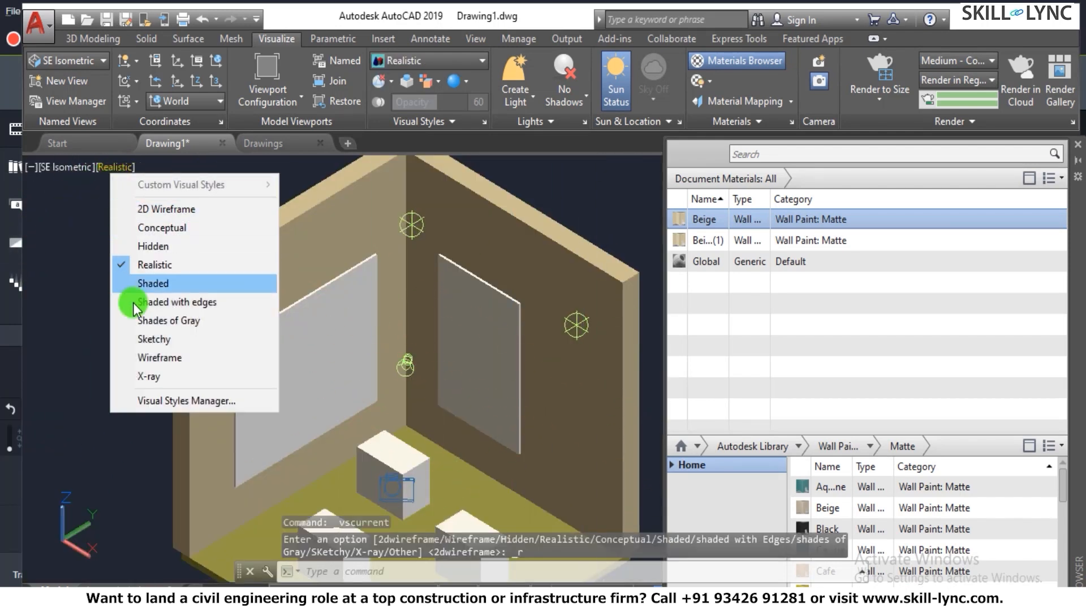
pyautogui.click(138, 261)
pyautogui.scroll(-4, 103, 260)
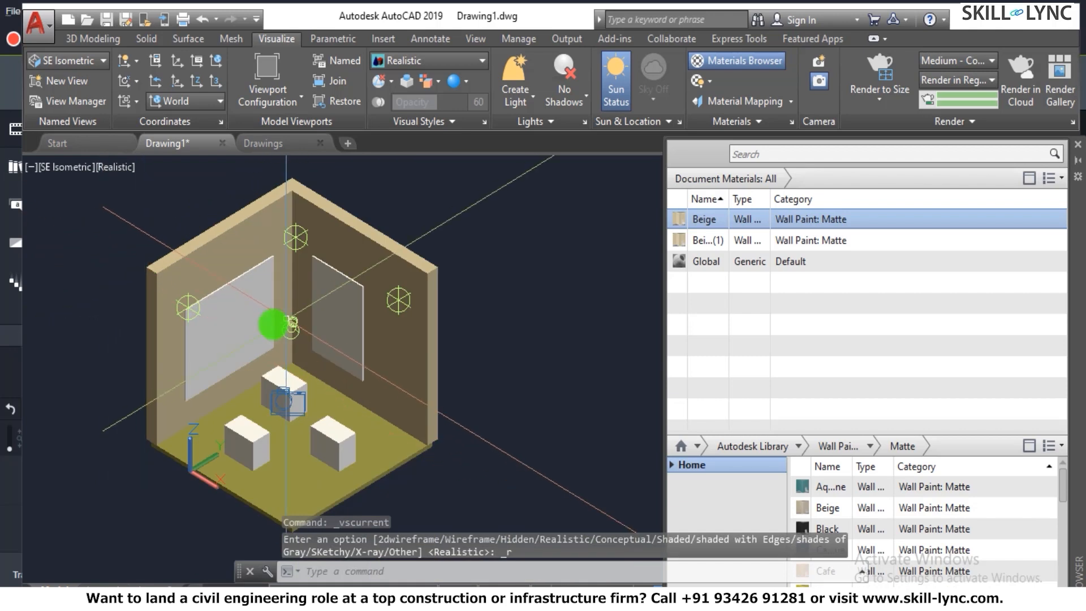
pyautogui.scroll(3, 203, 343)
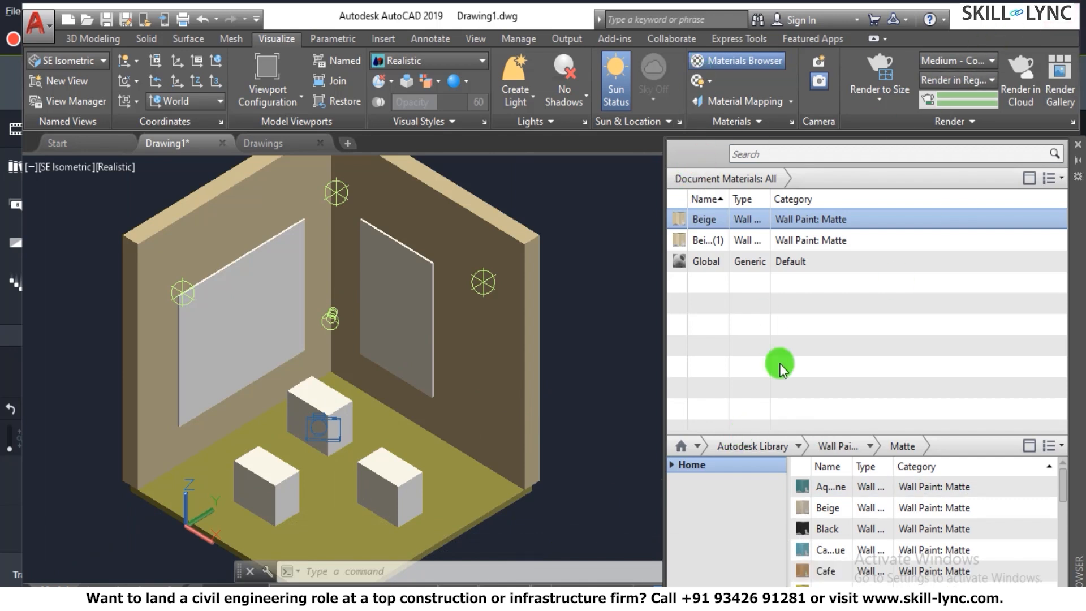
# - Duplicate the document's Beige wall paint and name the copy Custom Color
pyautogui.click(1063, 486)
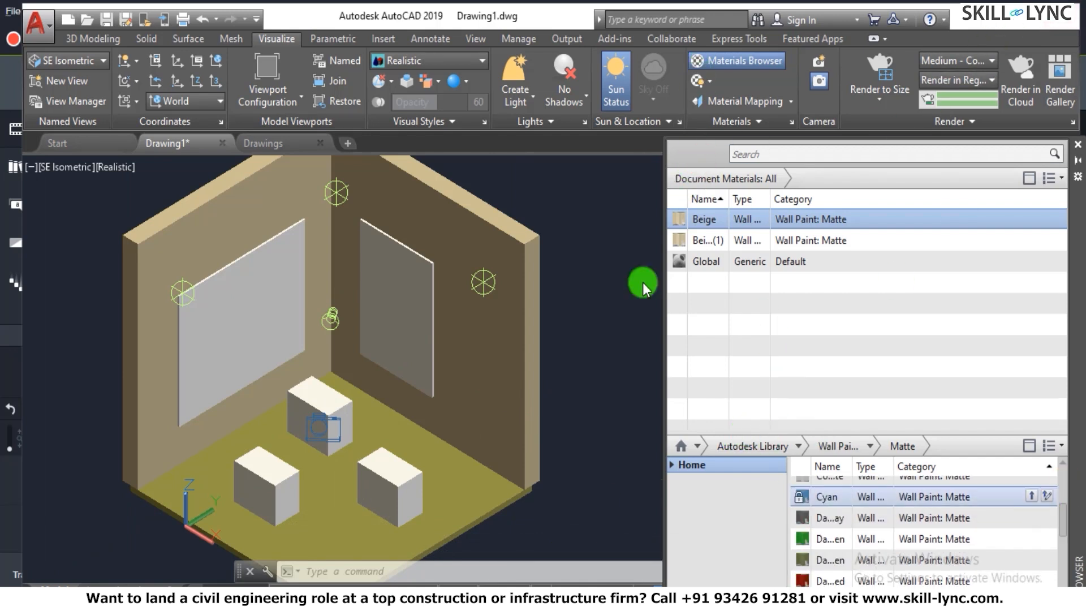
pyautogui.rightClick(711, 226)
pyautogui.click(761, 299)
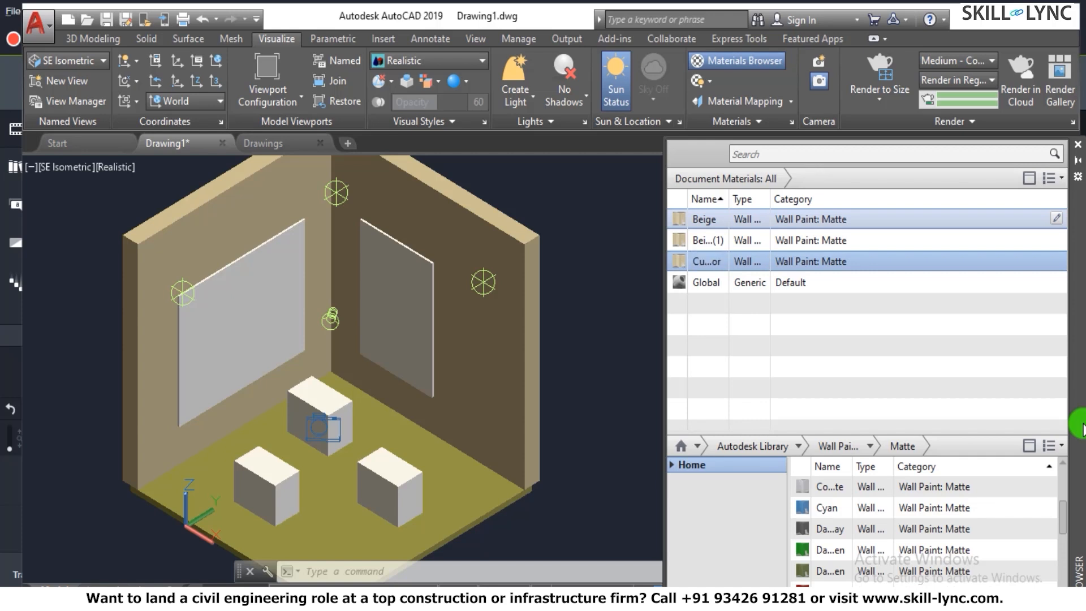
pyautogui.click(703, 264)
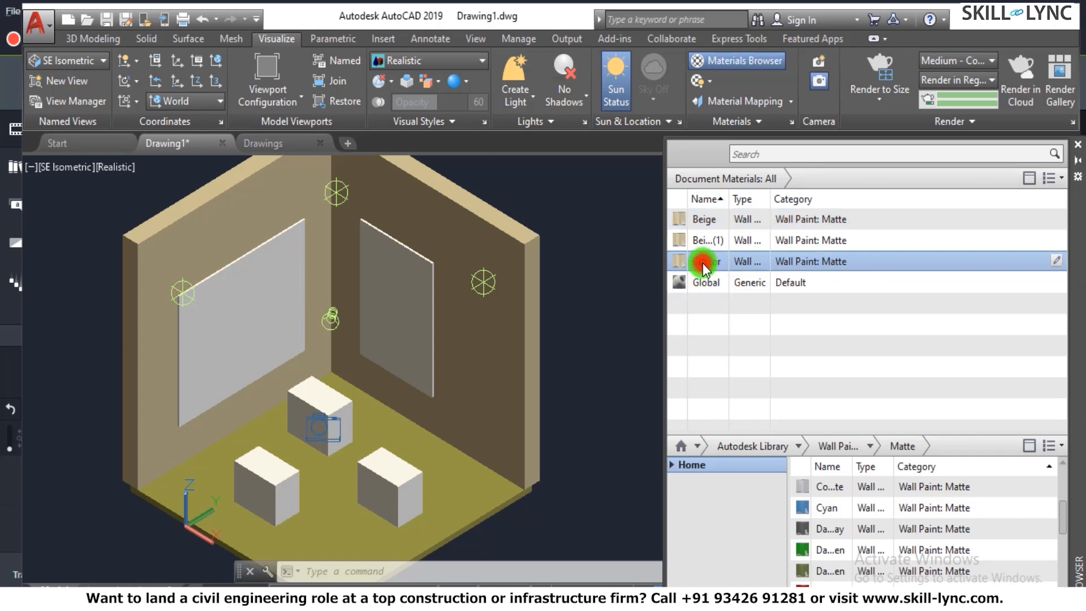
# - Edit the Custom Color paint and set its color to the red RGB 245 69 46
pyautogui.doubleClick(703, 264)
pyautogui.click(806, 245)
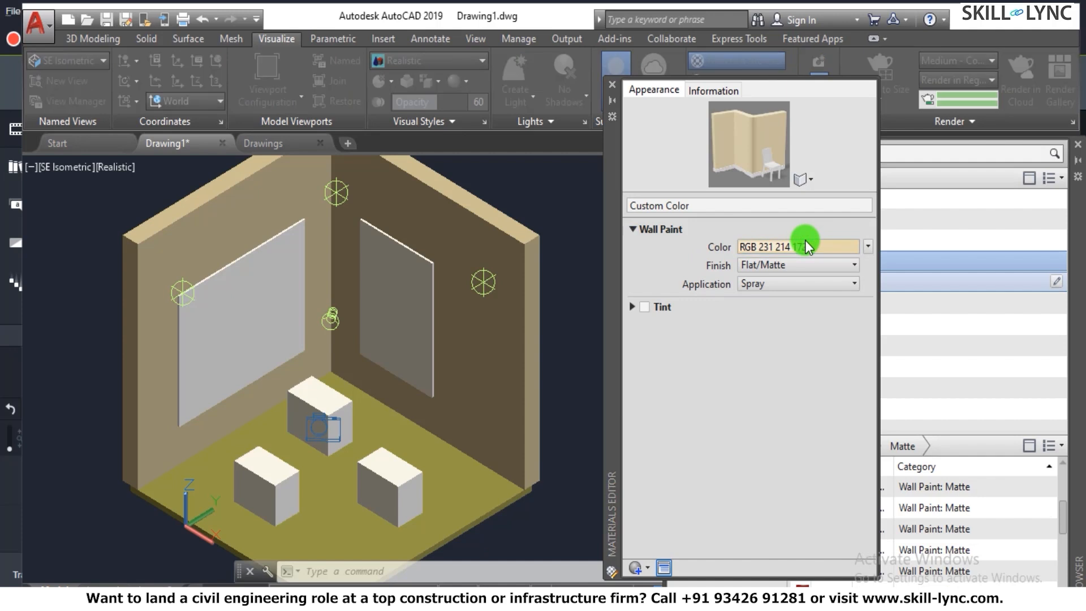
pyautogui.click(84, 244)
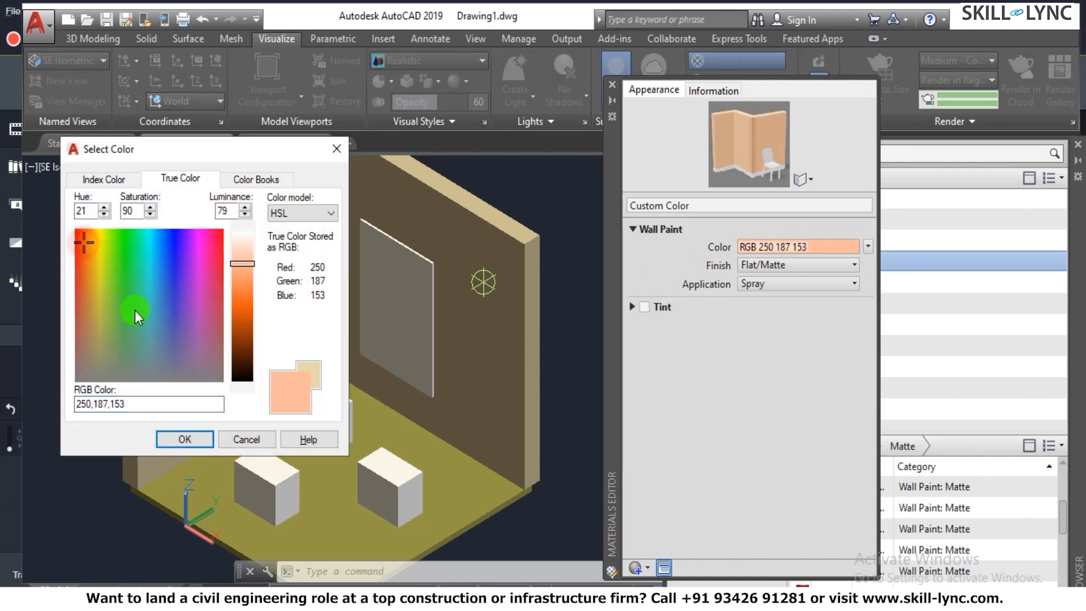
pyautogui.click(164, 275)
pyautogui.click(80, 242)
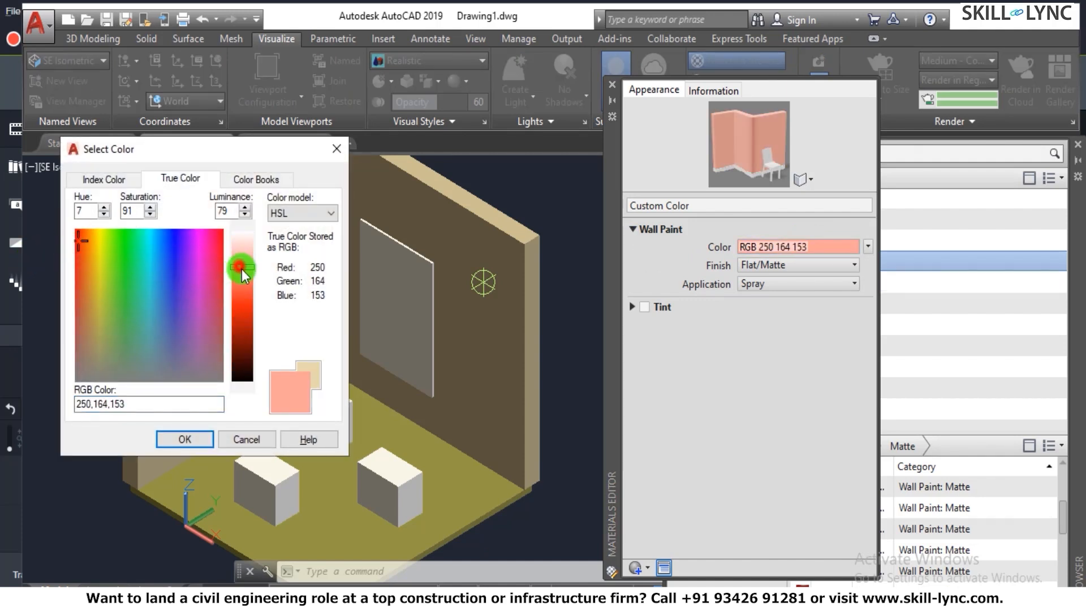
pyautogui.moveTo(242, 264); pyautogui.dragTo(242, 295)
pyautogui.click(195, 444)
# - Set the Custom Color paint's finish to Semi-gloss and its application to Brush
pyautogui.click(798, 262)
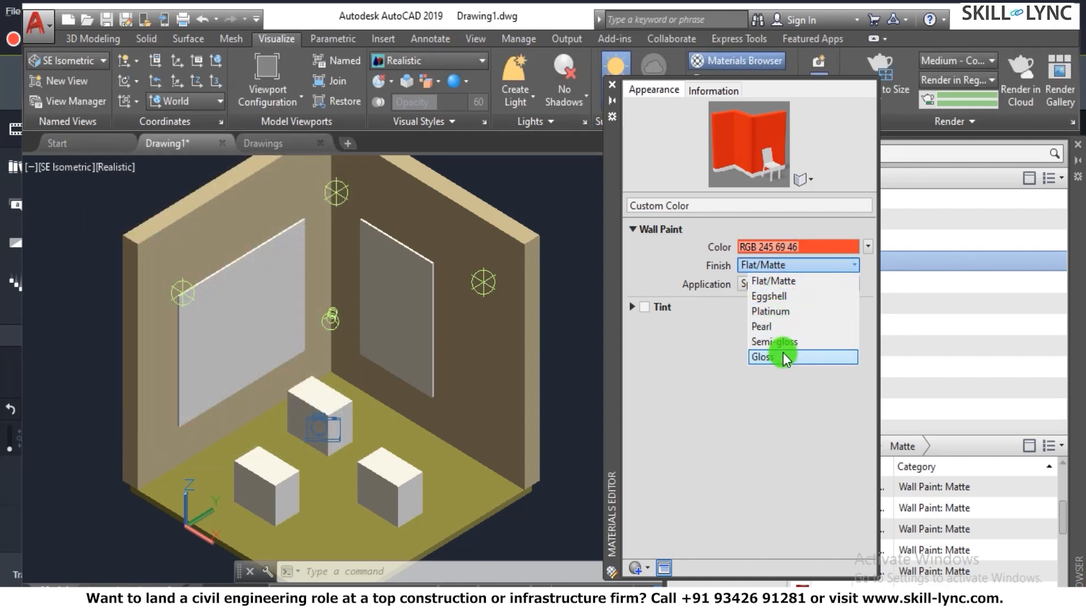
pyautogui.click(774, 342)
pyautogui.click(767, 283)
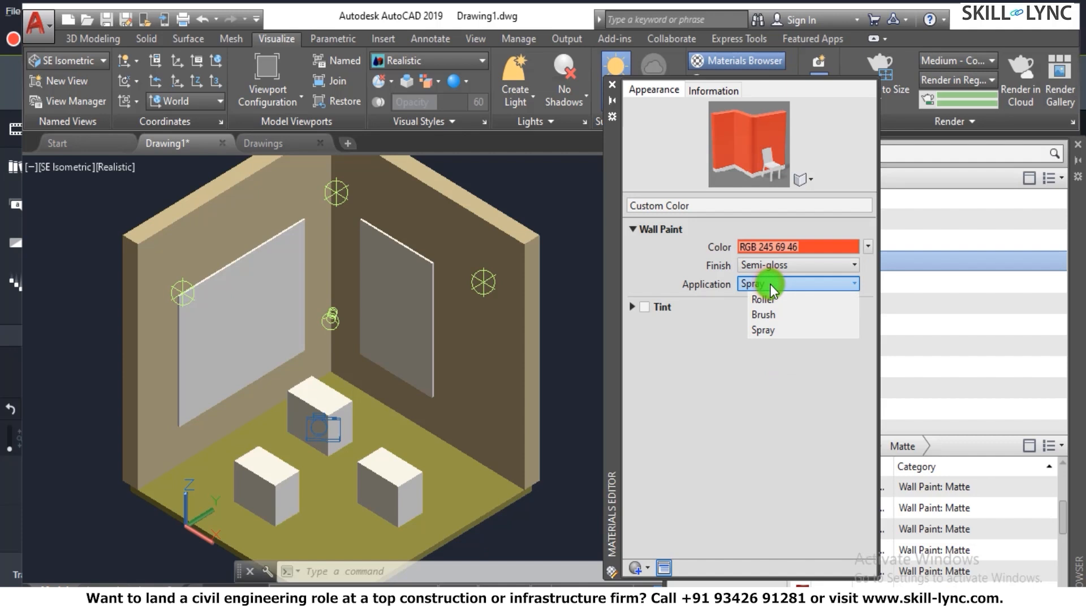
pyautogui.click(774, 314)
# - Move the Materials Editor off the material list and assign the Custom Color paint to the room walls
pyautogui.moveTo(800, 134); pyautogui.dragTo(613, 267)
pyautogui.moveTo(606, 223); pyautogui.dragTo(724, 432)
pyautogui.click(189, 210)
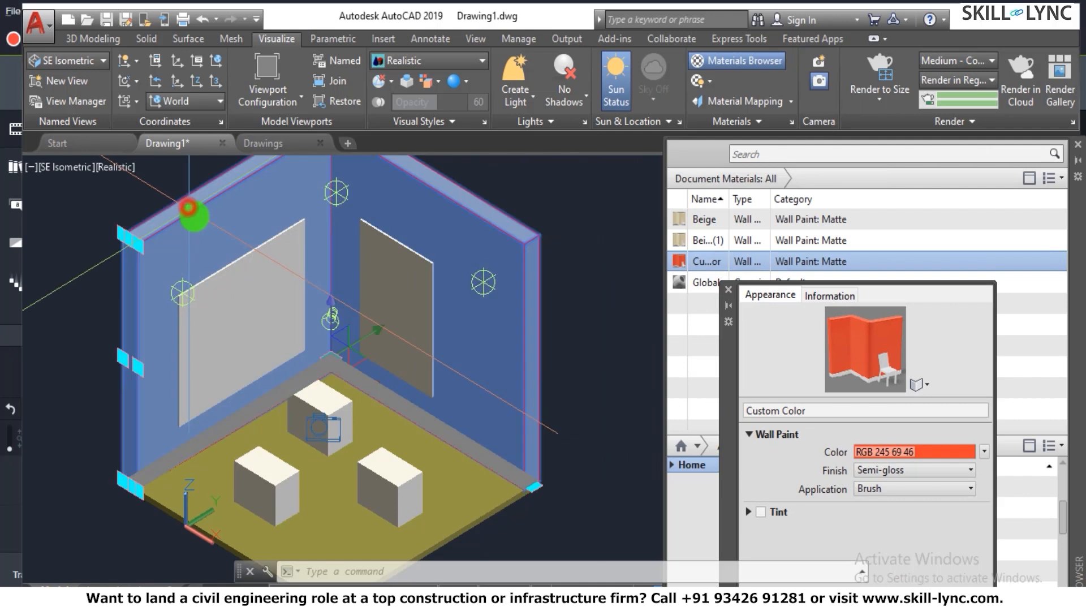
pyautogui.rightClick(708, 263)
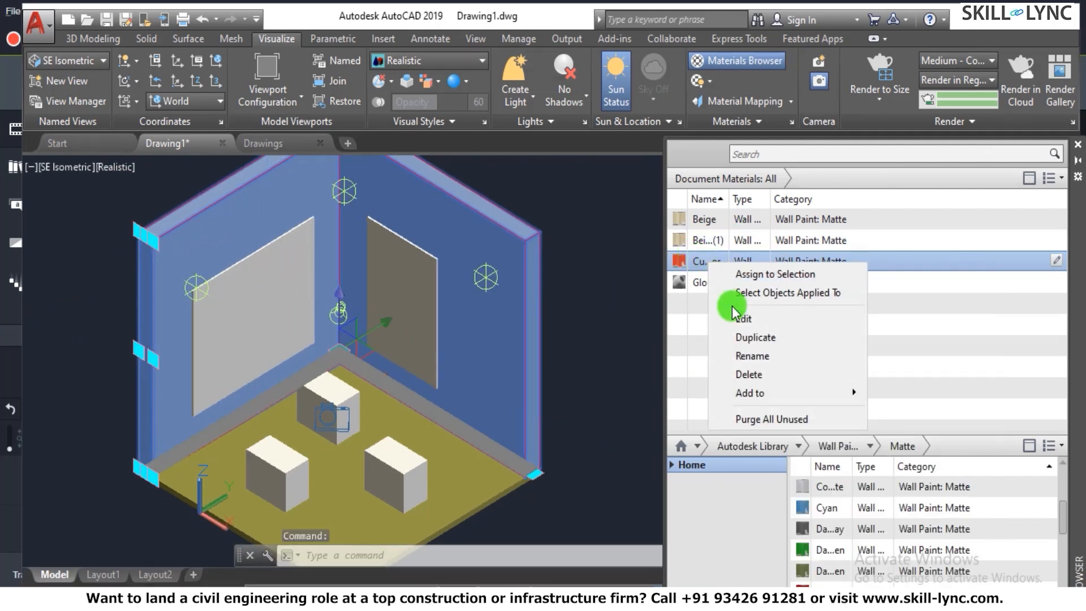
pyautogui.click(767, 275)
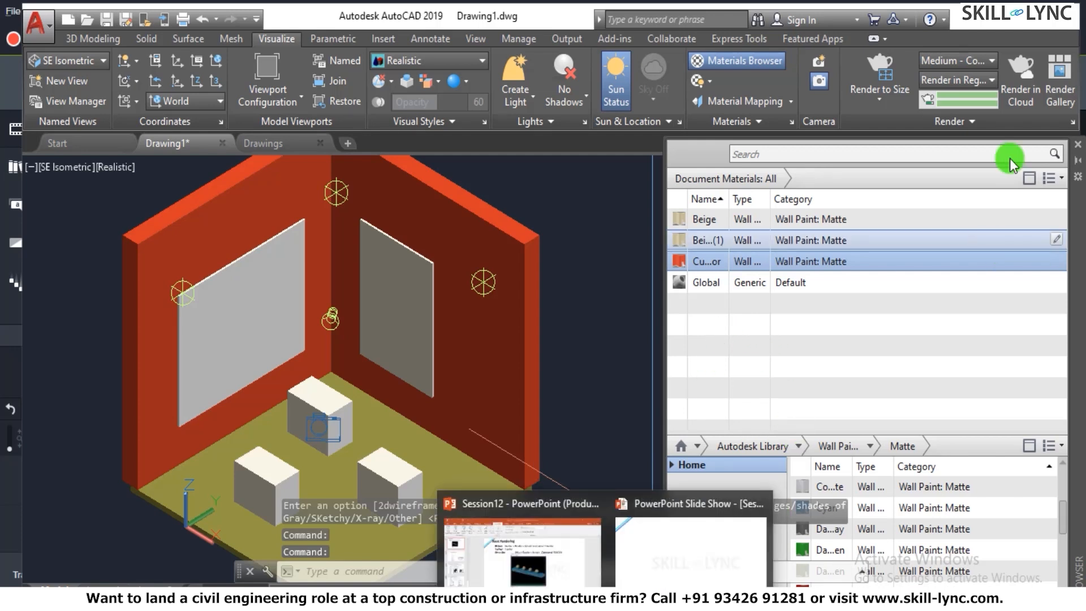
# - Show the Autodesk Library's Flooring materials, widen the Materials Browser, and add the Floral carpet to the document materials
pyautogui.click(691, 152)
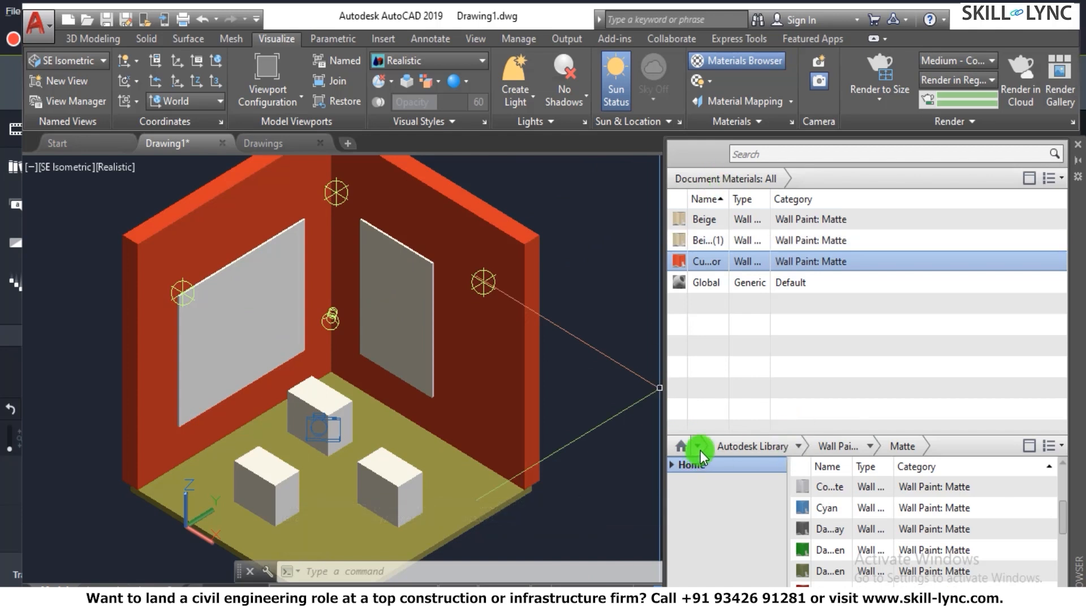
pyautogui.click(798, 448)
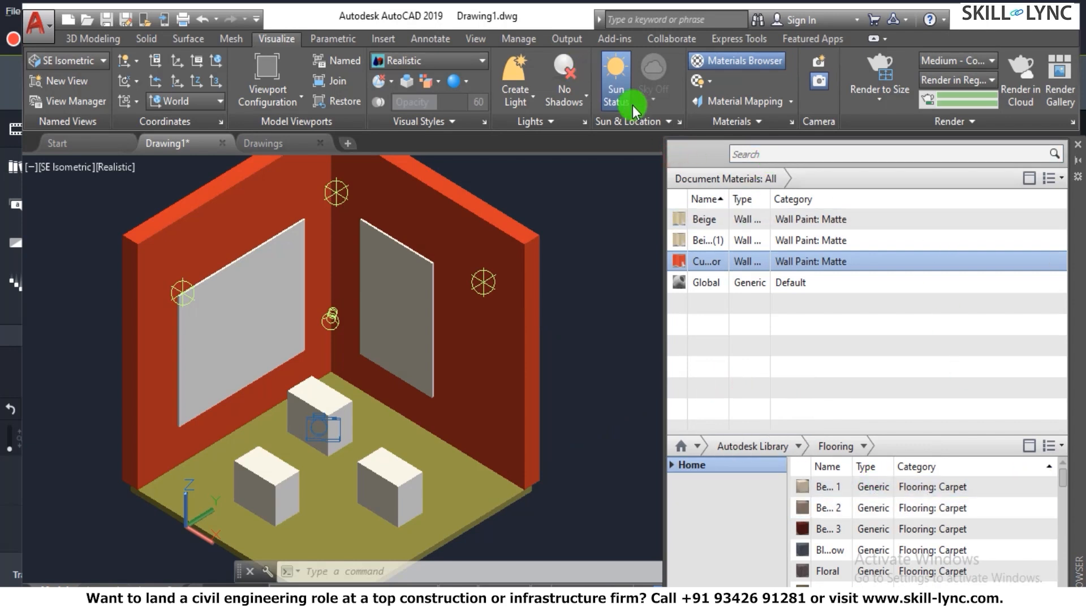
pyautogui.moveTo(665, 189); pyautogui.dragTo(586, 164)
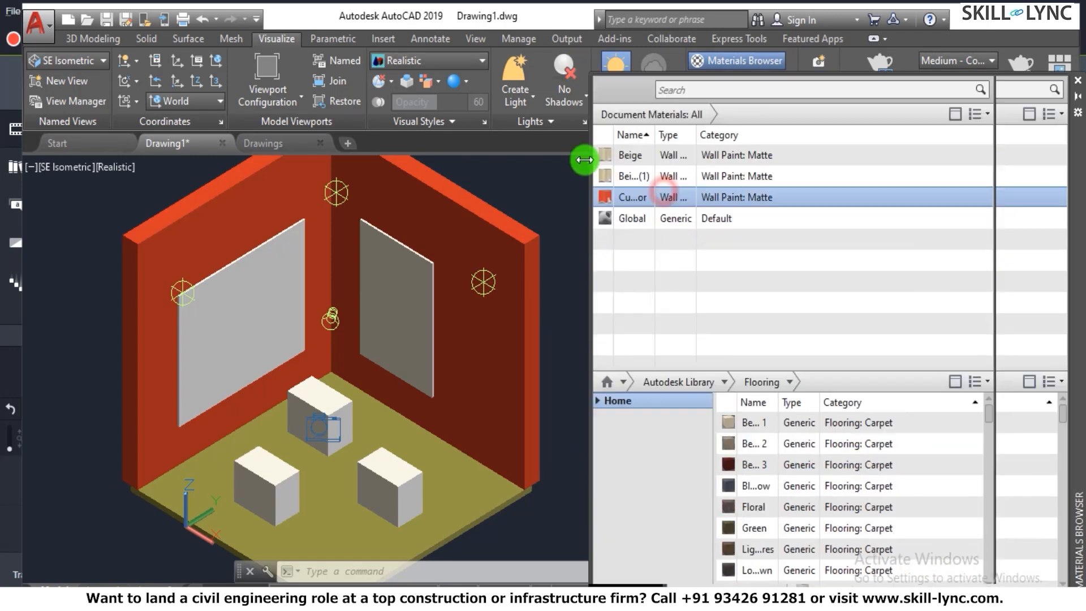
pyautogui.scroll(-1, 840, 521)
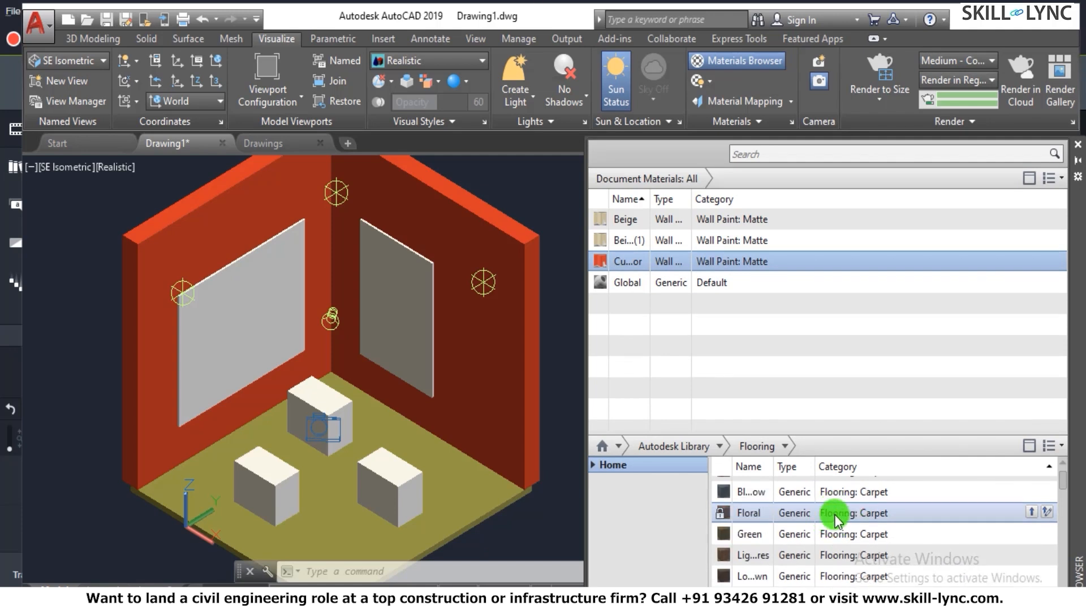
pyautogui.click(1030, 512)
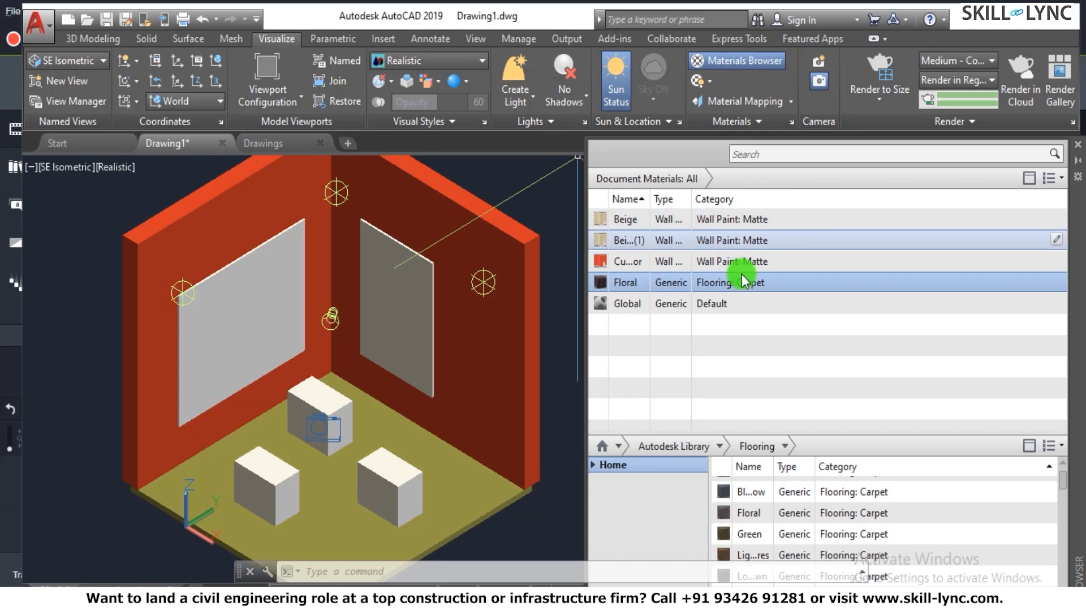
# - Examine the Floral carpet's appearance settings in the Materials Editor, and close both the editor and the Materials Browser
pyautogui.click(600, 289)
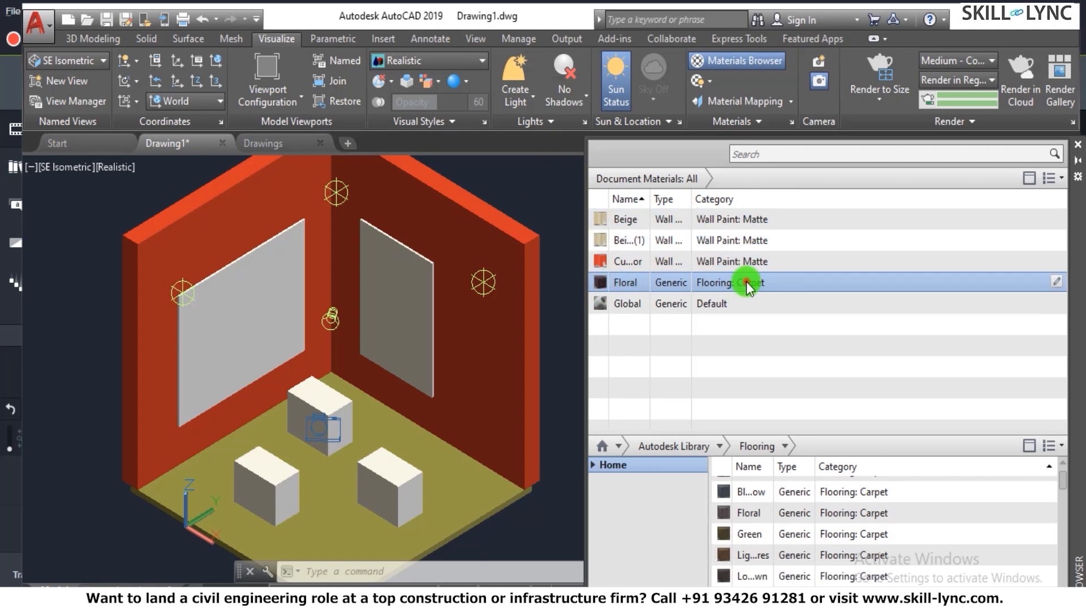
pyautogui.click(599, 282)
pyautogui.rightClick(599, 281)
pyautogui.click(648, 343)
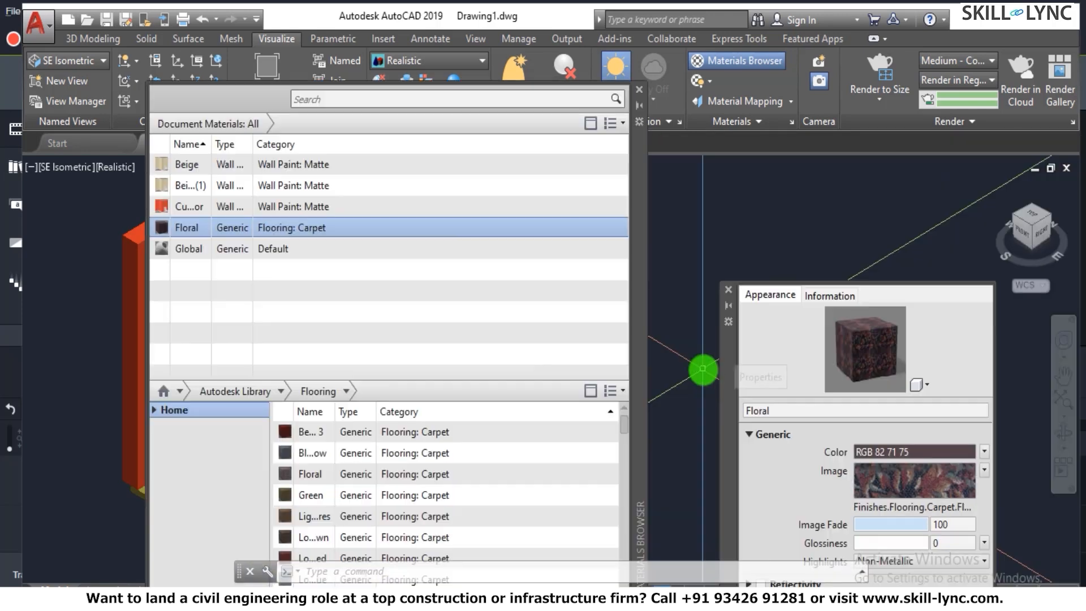
pyautogui.moveTo(724, 359); pyautogui.dragTo(693, 151)
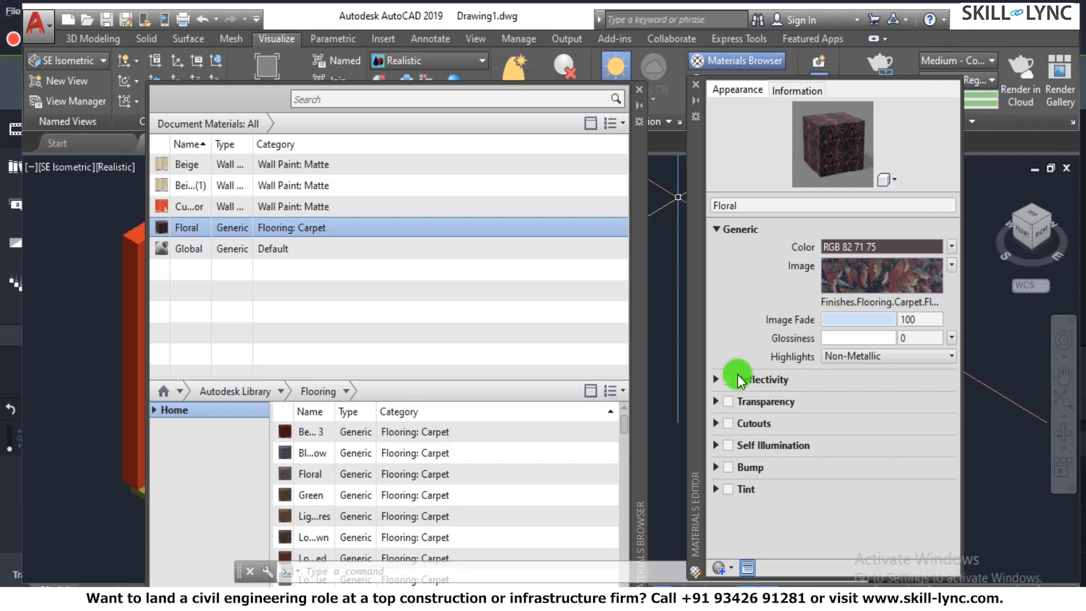
pyautogui.click(641, 90)
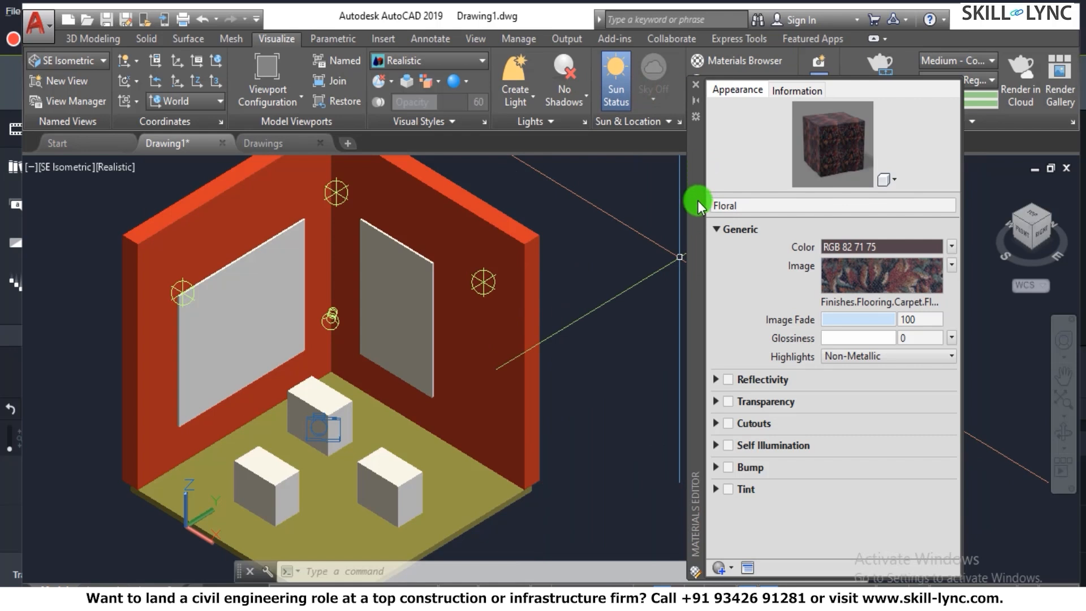
pyautogui.click(694, 88)
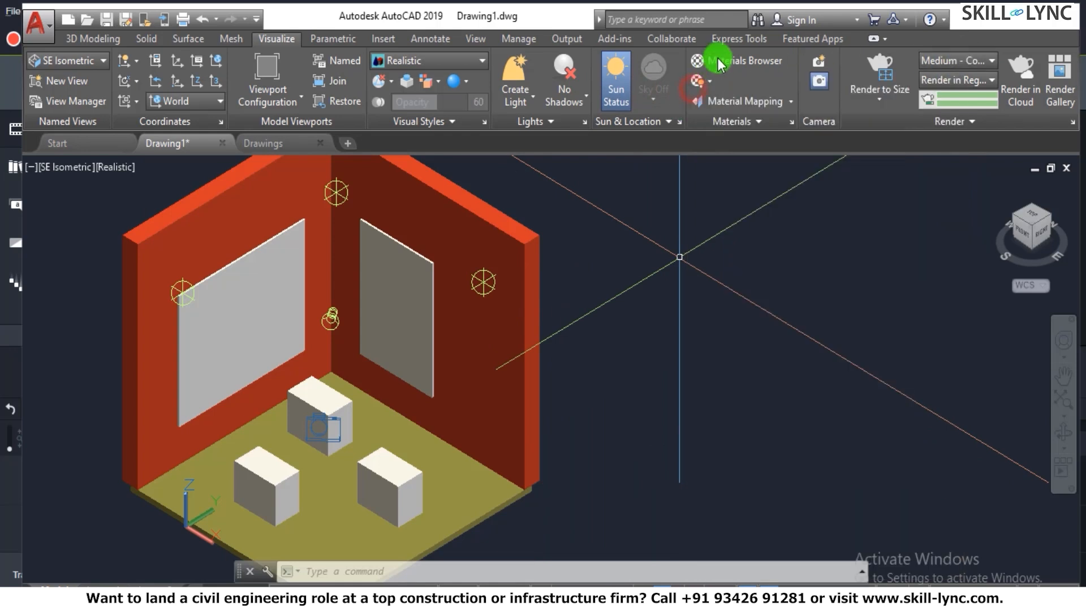
# - Reopen the Materials Browser, narrow it to uncover the room, assign the Floral carpet to the floor, and inspect its texture
pyautogui.click(720, 60)
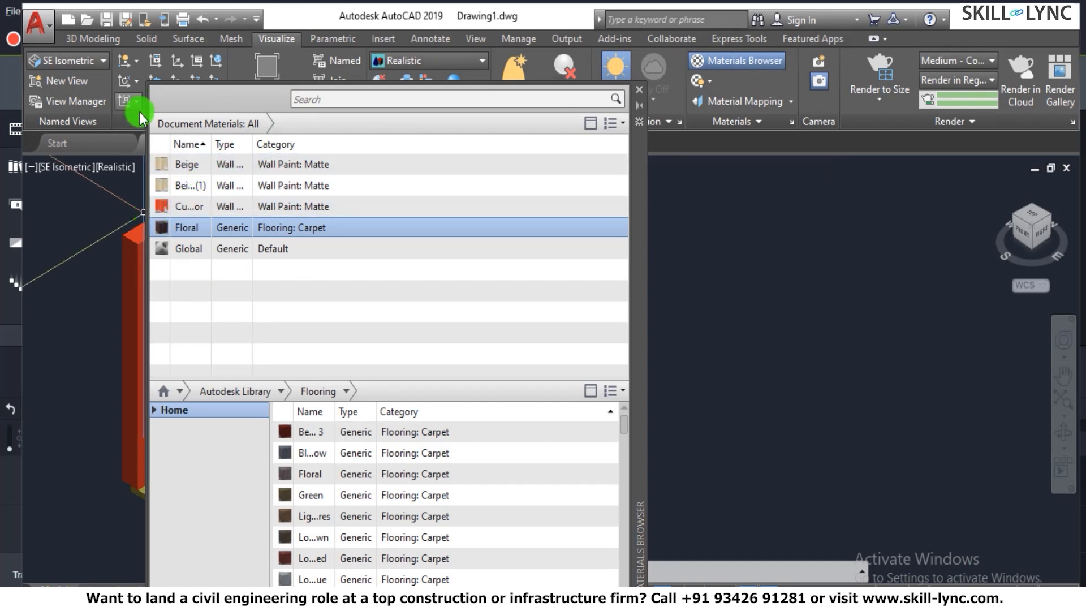
pyautogui.moveTo(149, 125)
pyautogui.mouseDown()
pyautogui.moveTo(253, 145)
pyautogui.moveTo(436, 150)
pyautogui.moveTo(262, 324)
pyautogui.moveTo(194, 538)
pyautogui.moveTo(160, 514)
pyautogui.moveTo(168, 508)
pyautogui.mouseUp()
pyautogui.click(169, 508)
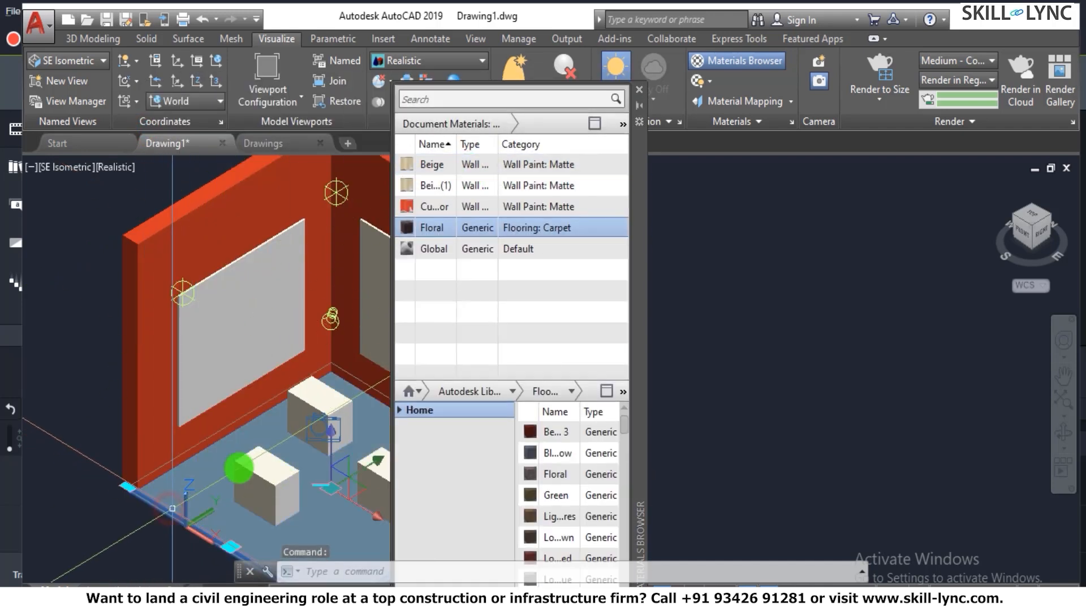
pyautogui.rightClick(444, 228)
pyautogui.click(497, 239)
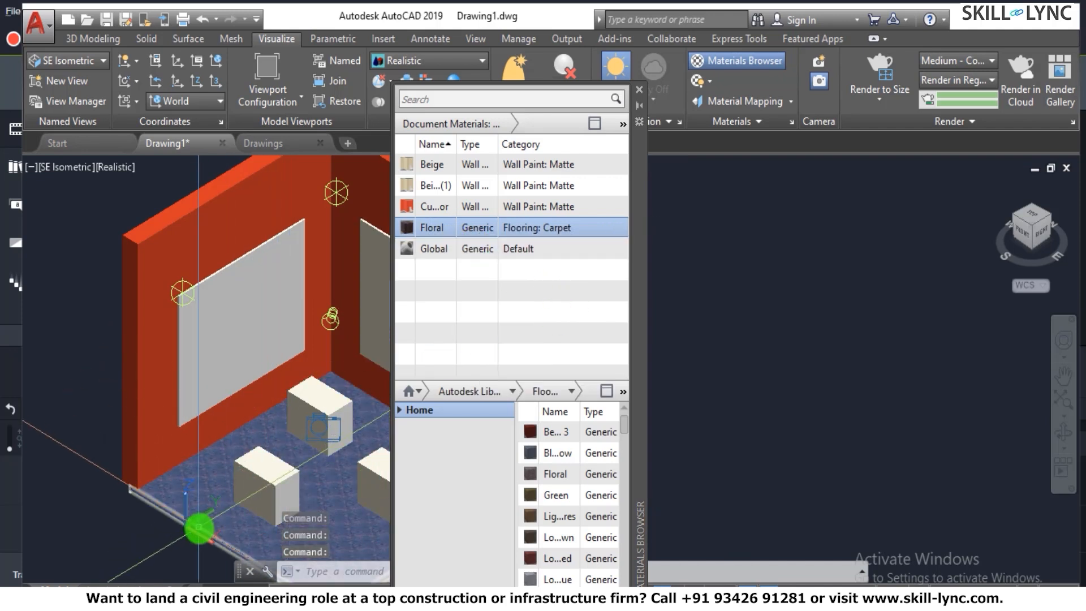
pyautogui.scroll(3, 198, 519)
pyautogui.scroll(3, 198, 519)
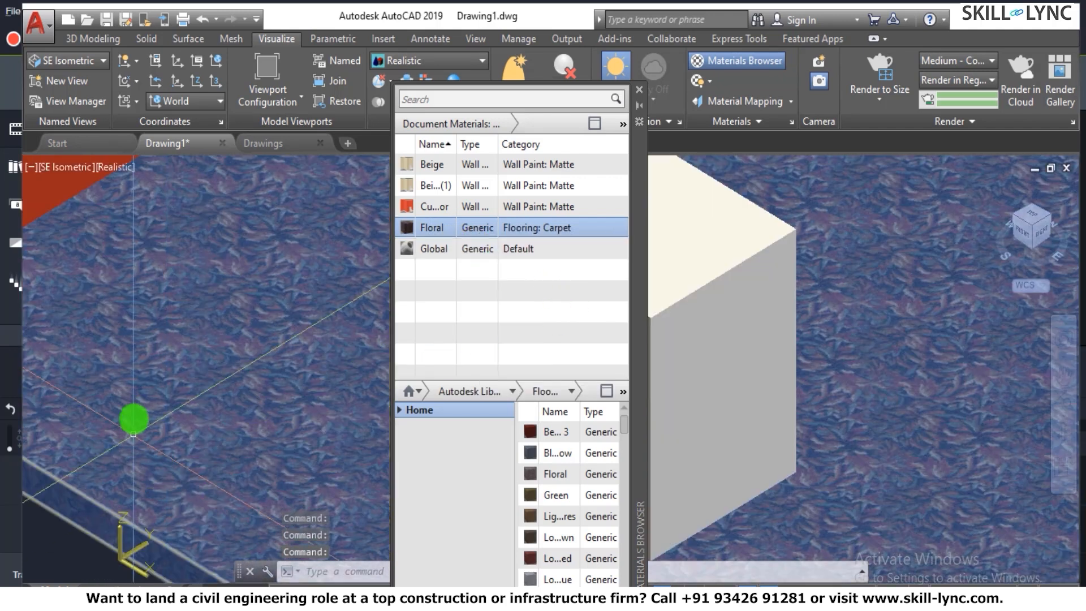
pyautogui.scroll(-6, 173, 400)
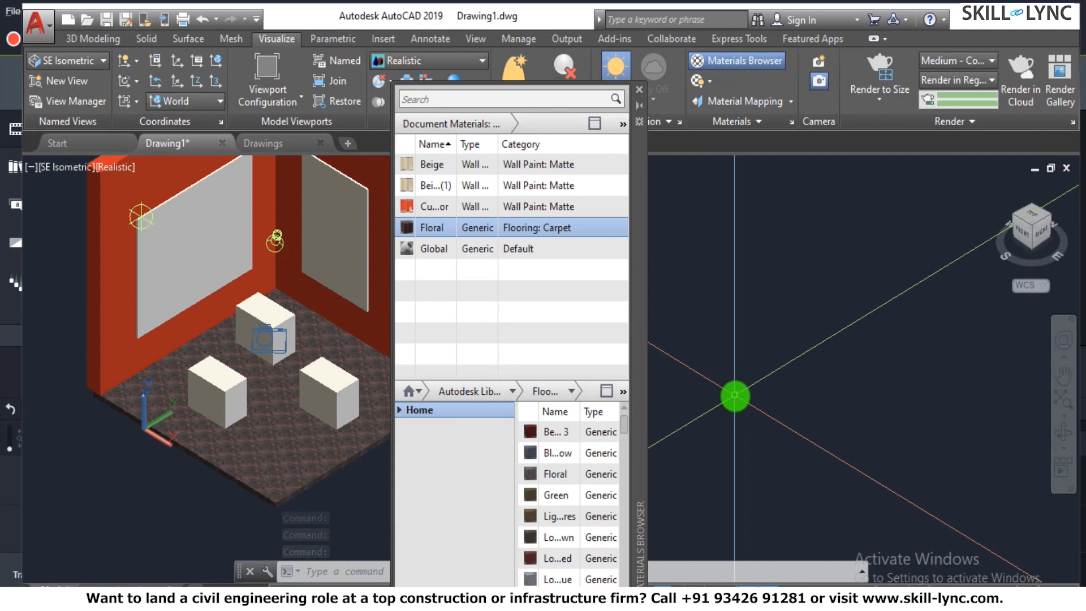
# - Switch the Autodesk Library listing in the Materials Browser from Flooring to the Default category
pyautogui.press('Escape')
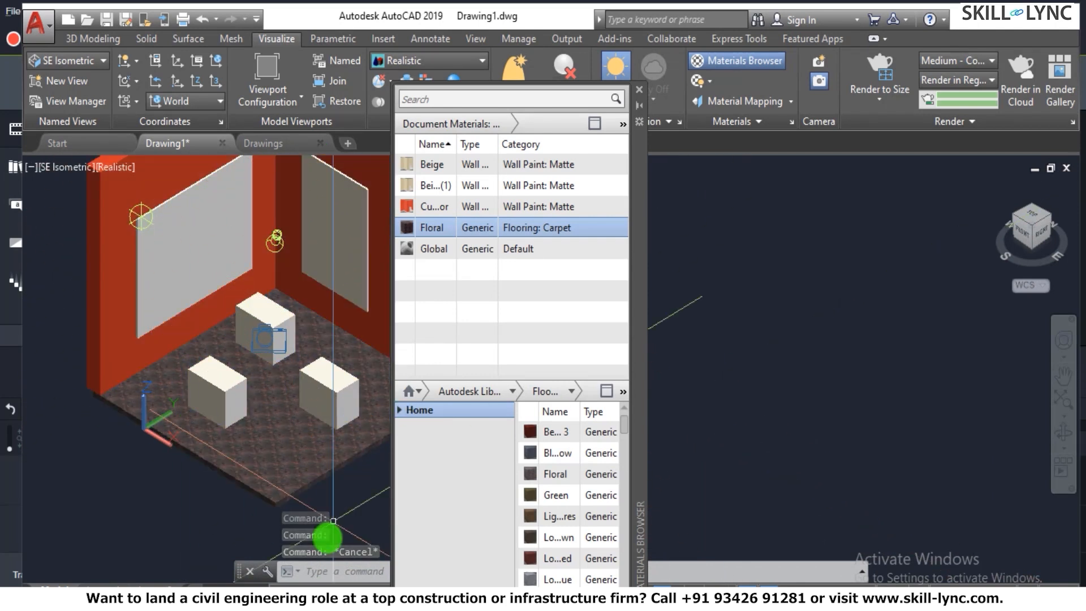
pyautogui.click(513, 391)
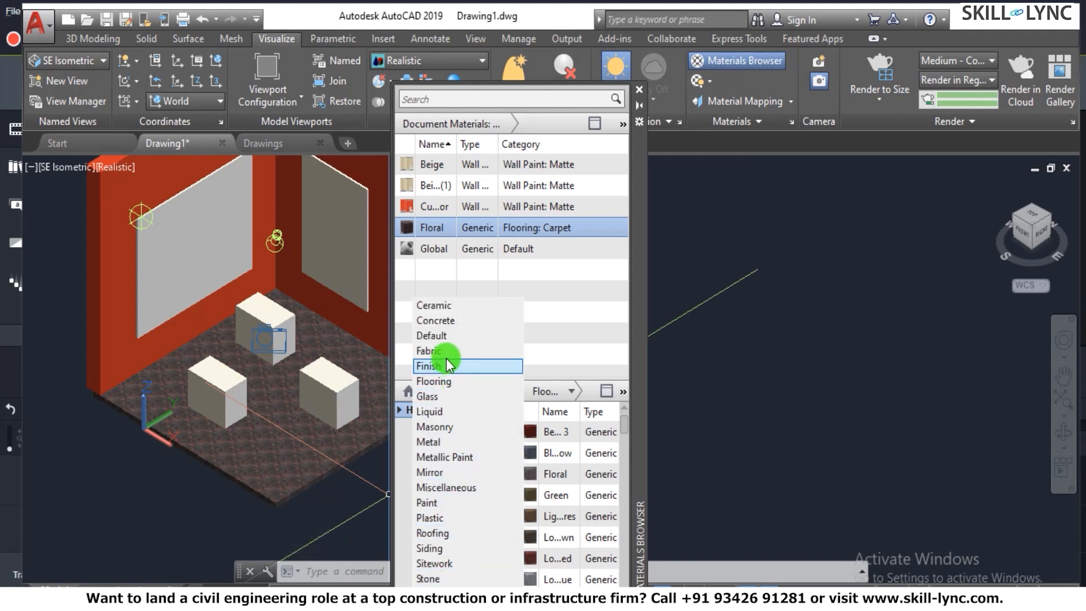
pyautogui.click(624, 430)
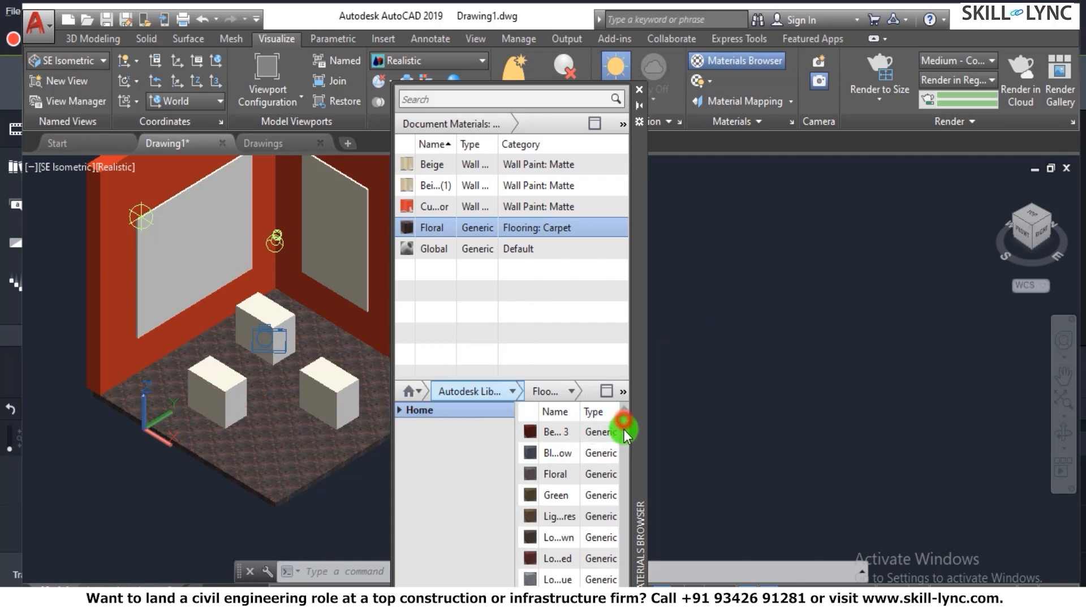
pyautogui.click(510, 391)
pyautogui.click(465, 335)
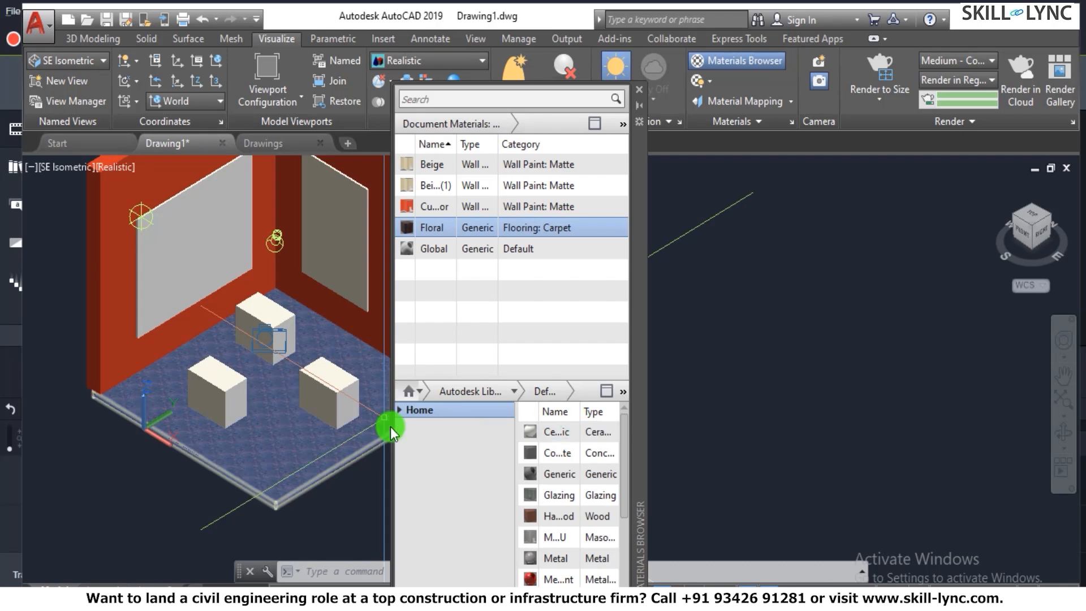
# - Create a new generic material and name it "Buddha Image"
pyautogui.click(406, 600)
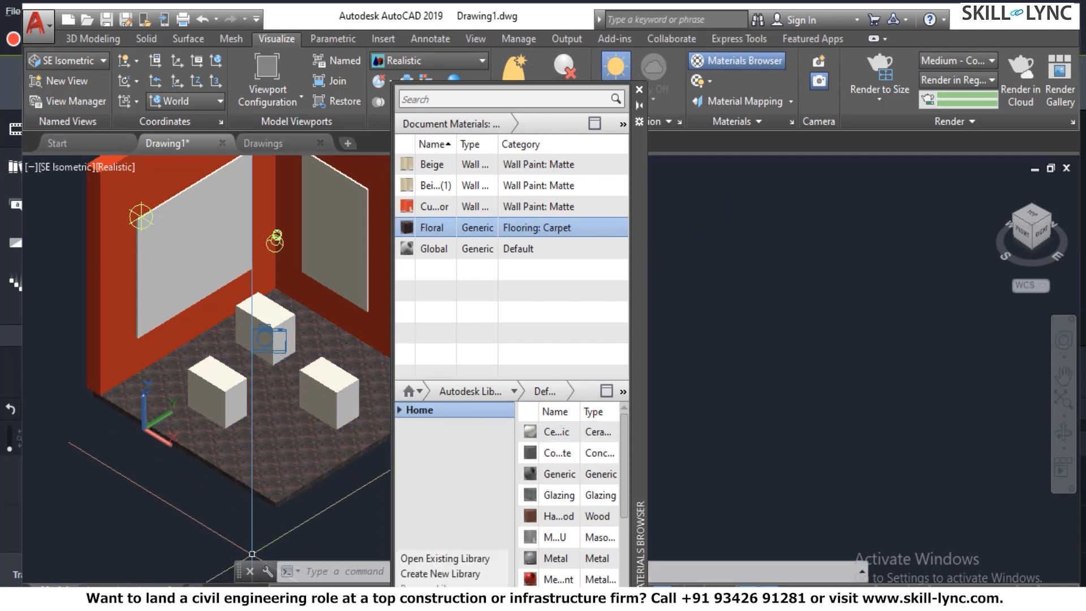
pyautogui.click(443, 562)
pyautogui.click(433, 600)
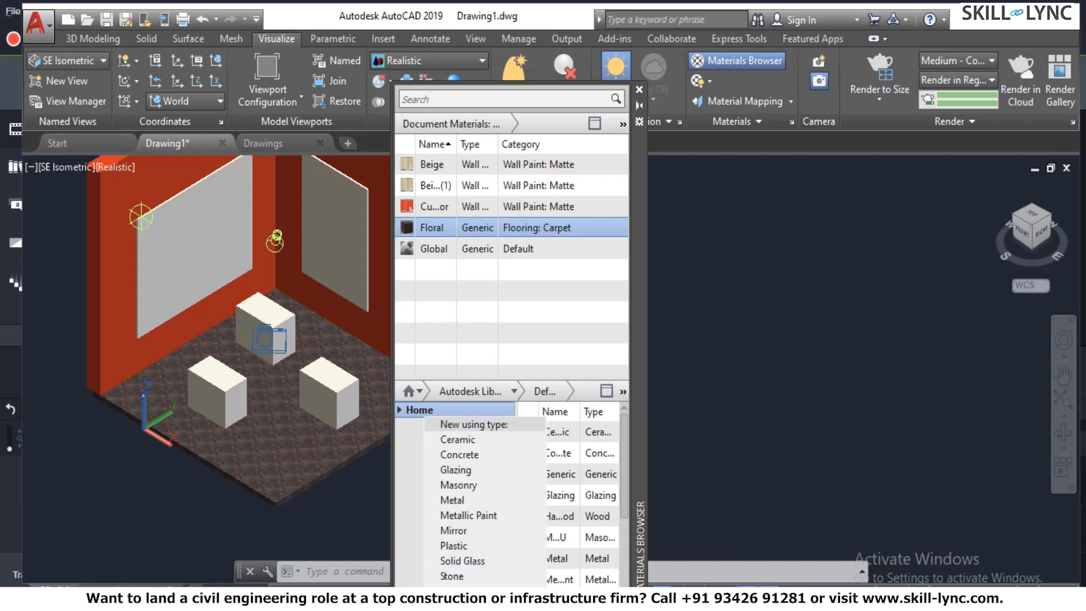
pyautogui.click(506, 577)
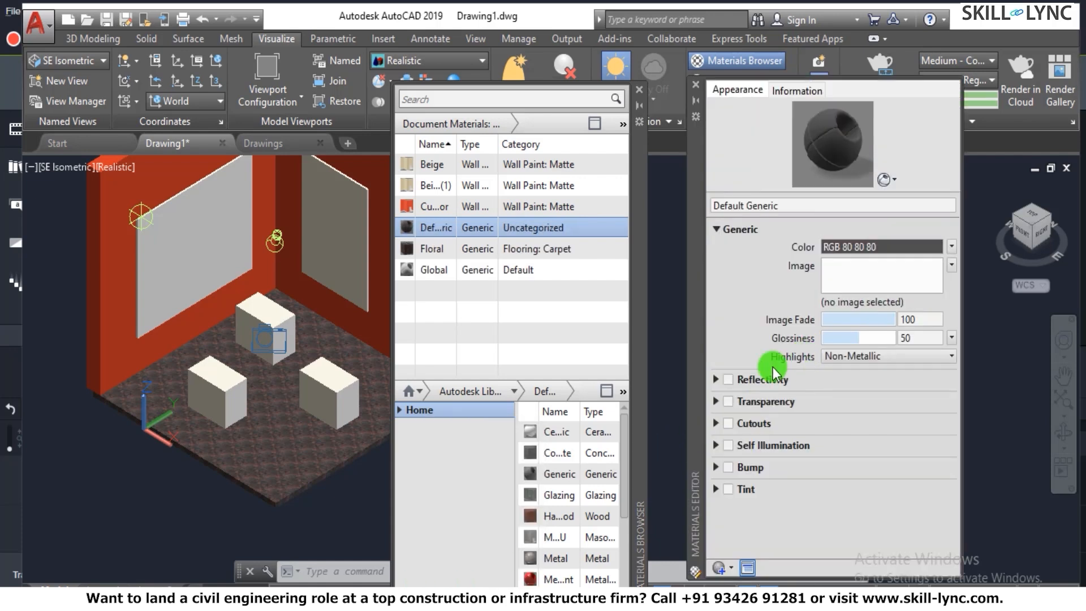
pyautogui.click(806, 204)
pyautogui.doubleClick(805, 200)
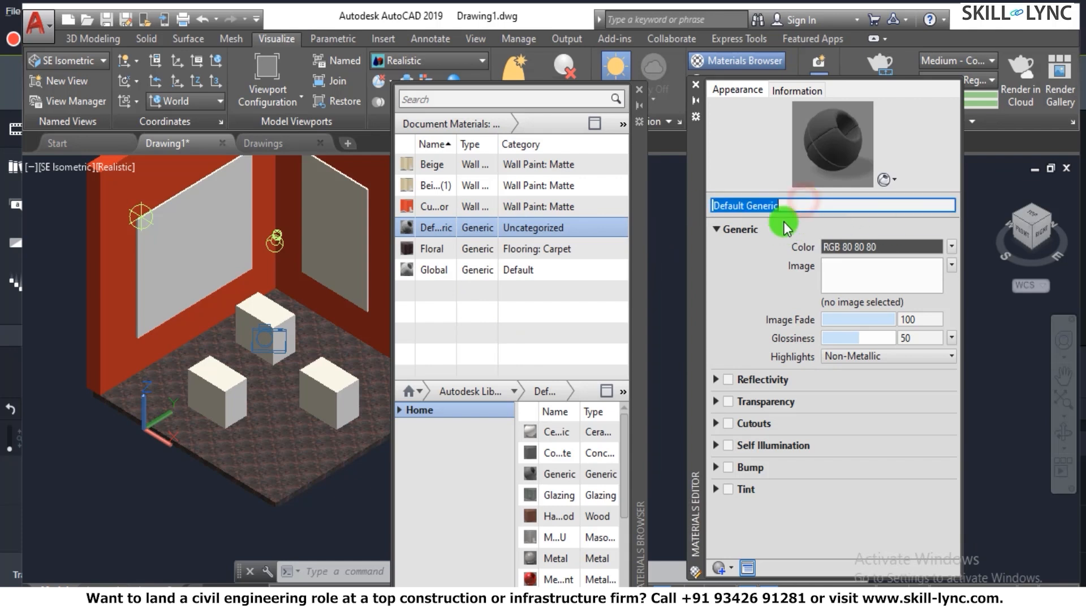
pyautogui.write('Bu')
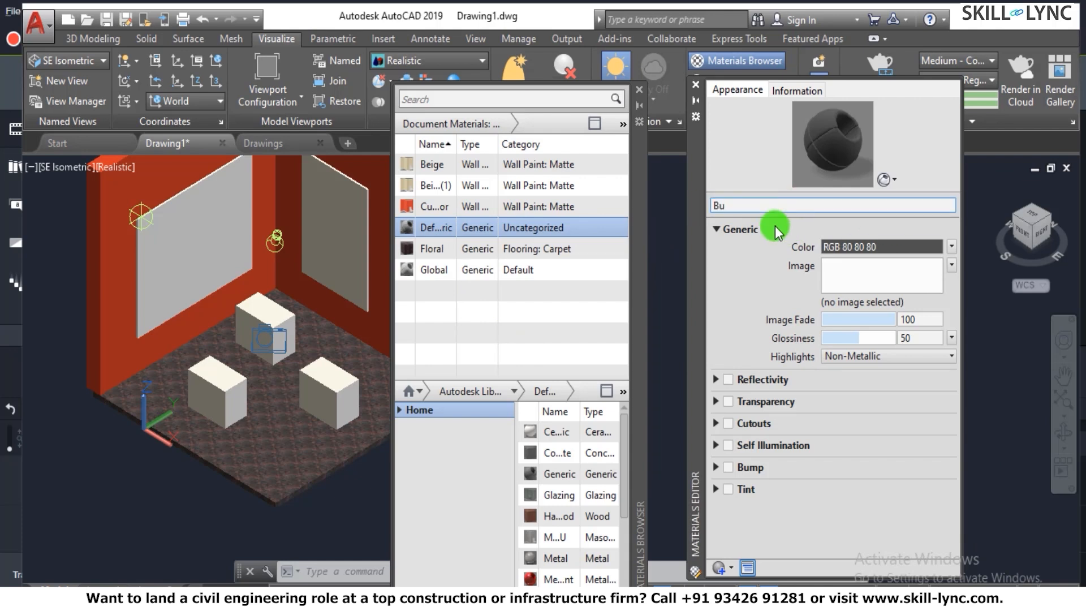
pyautogui.write('ddha Image')
# - Load Buddha.jpg from the Skill Lync folder on the Desktop as the Buddha Image material's picture
pyautogui.click(880, 273)
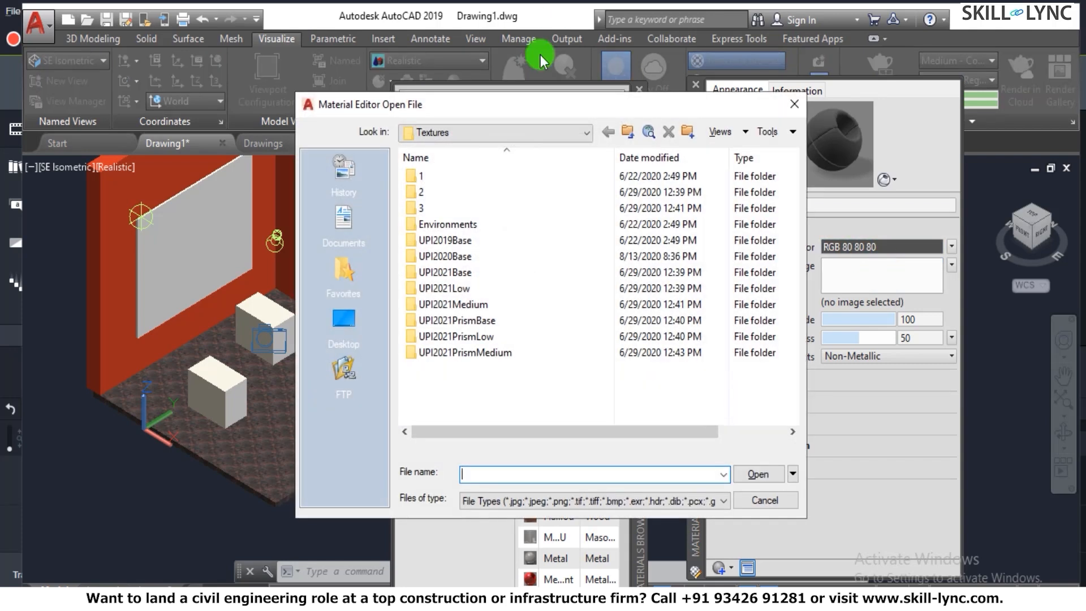
pyautogui.click(480, 137)
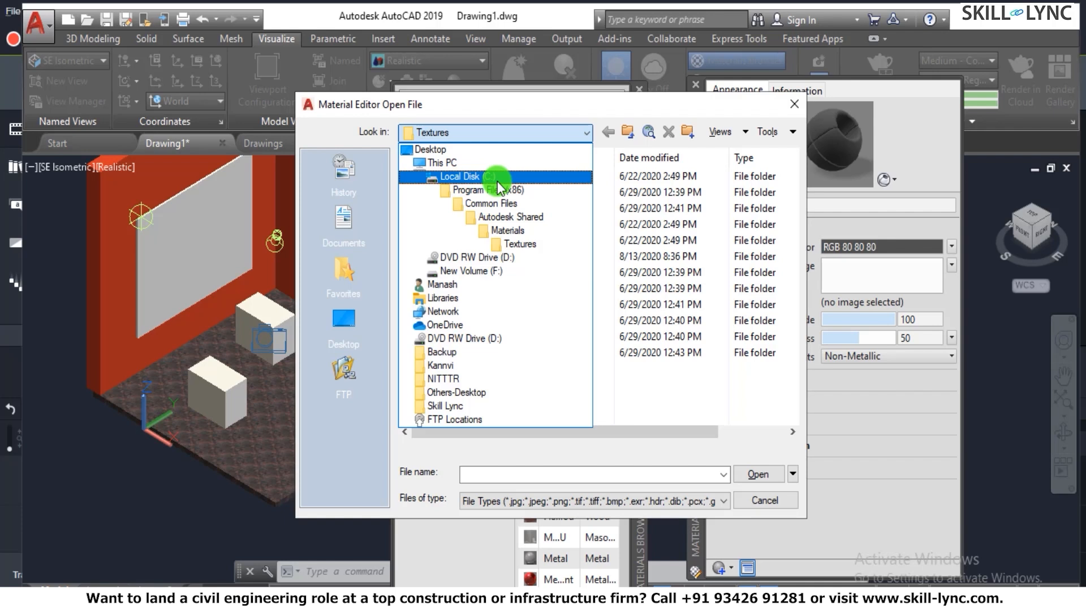
pyautogui.click(430, 149)
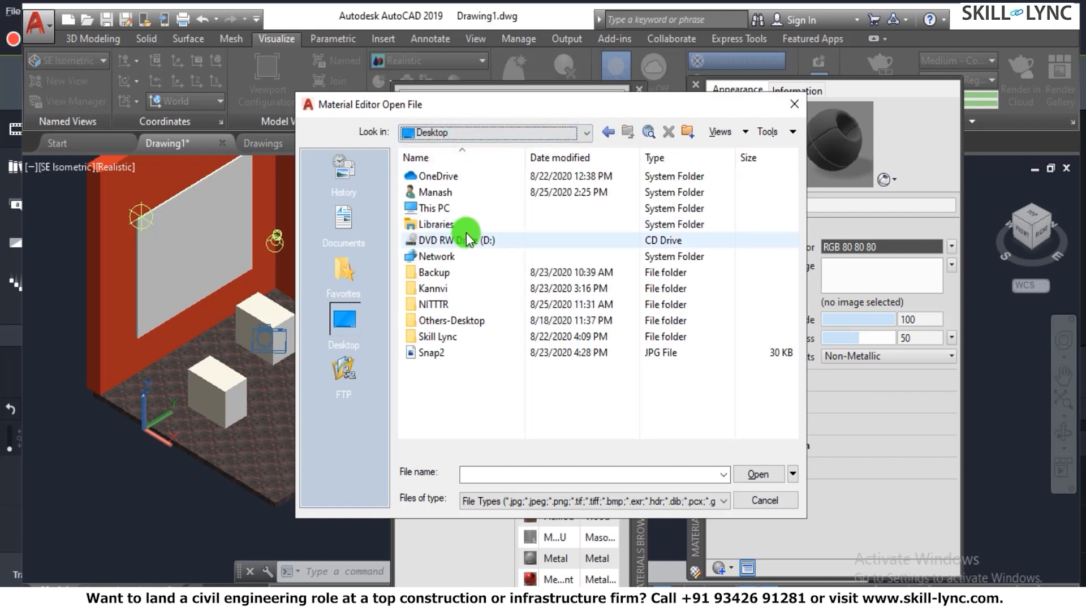
pyautogui.click(435, 336)
pyautogui.doubleClick(435, 336)
pyautogui.doubleClick(434, 384)
pyautogui.click(435, 175)
pyautogui.rightClick(425, 181)
pyautogui.click(424, 191)
pyautogui.click(443, 175)
pyautogui.click(433, 178)
pyautogui.doubleClick(433, 178)
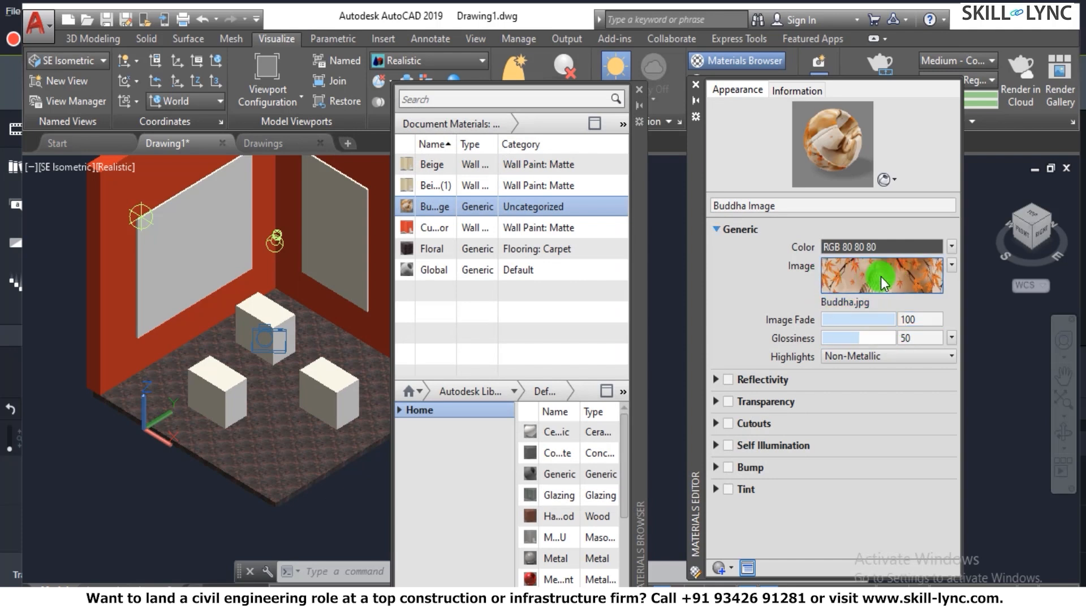
# - Set the Buddha texture's sample size to 36 in wide by 36 in high, and close the Texture and Materials Editors
pyautogui.click(880, 276)
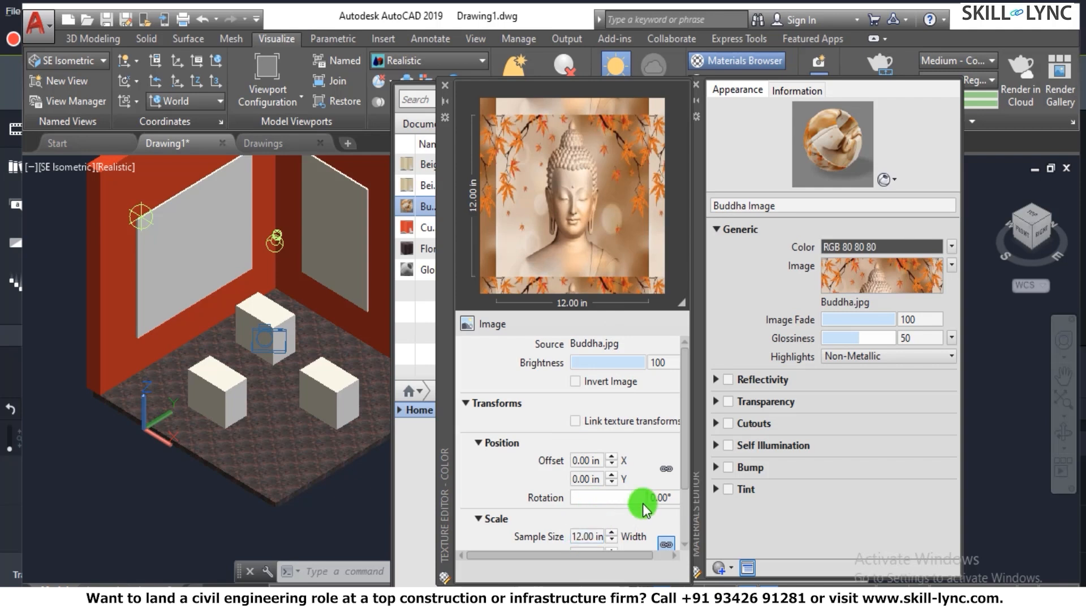
pyautogui.moveTo(685, 439); pyautogui.dragTo(683, 497)
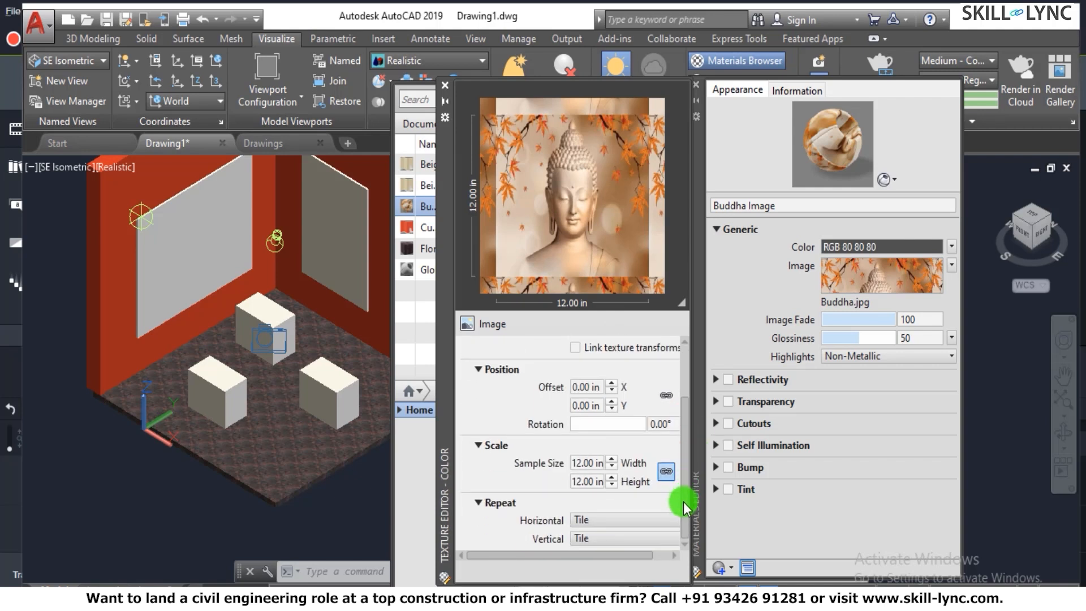
pyautogui.click(571, 462)
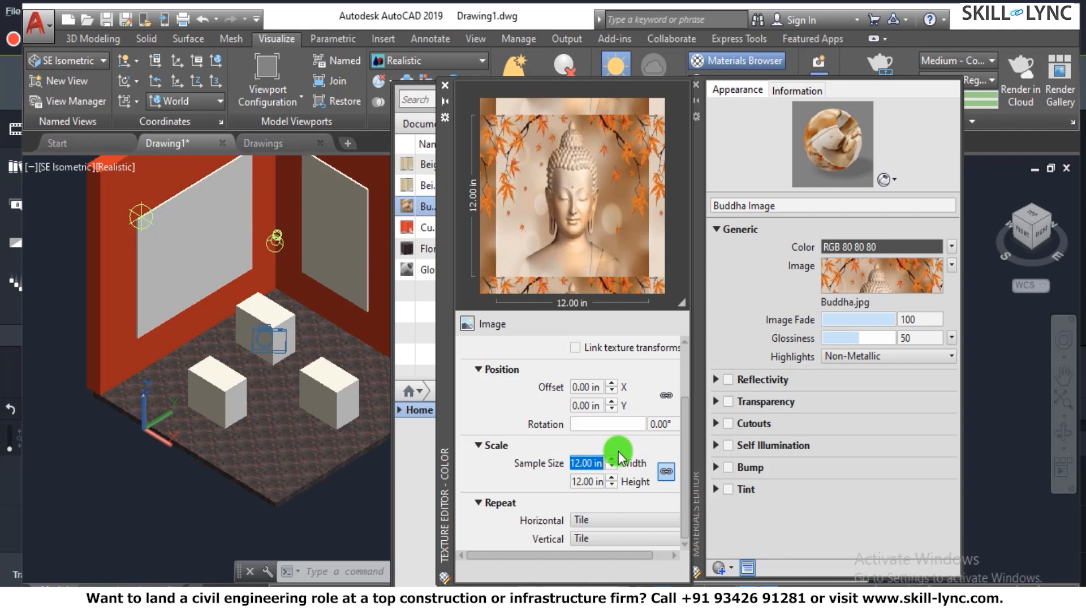
pyautogui.write('36')
pyautogui.click(602, 481)
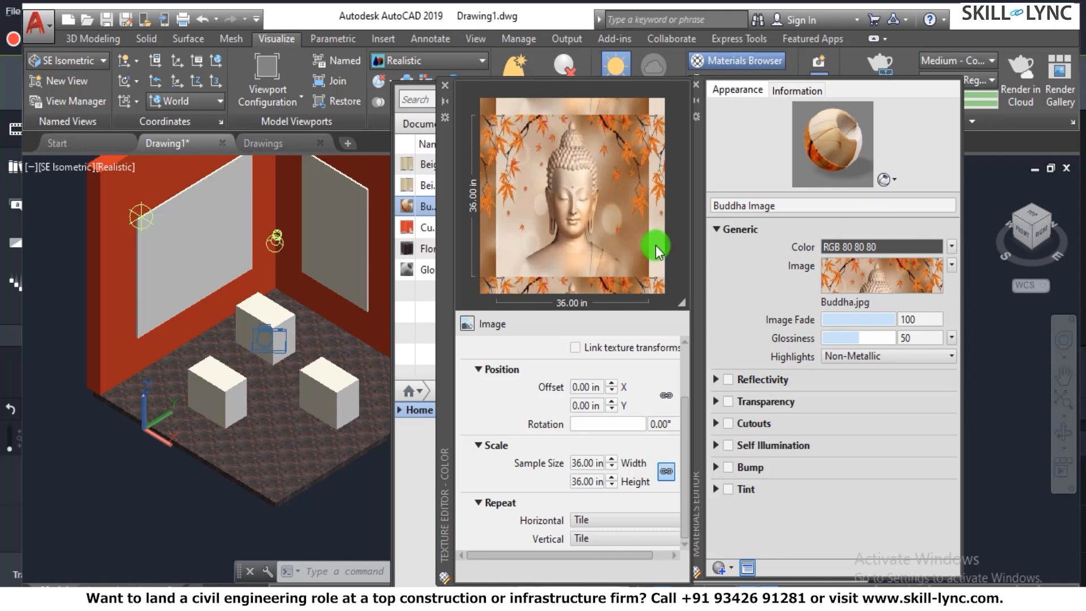
pyautogui.click(445, 86)
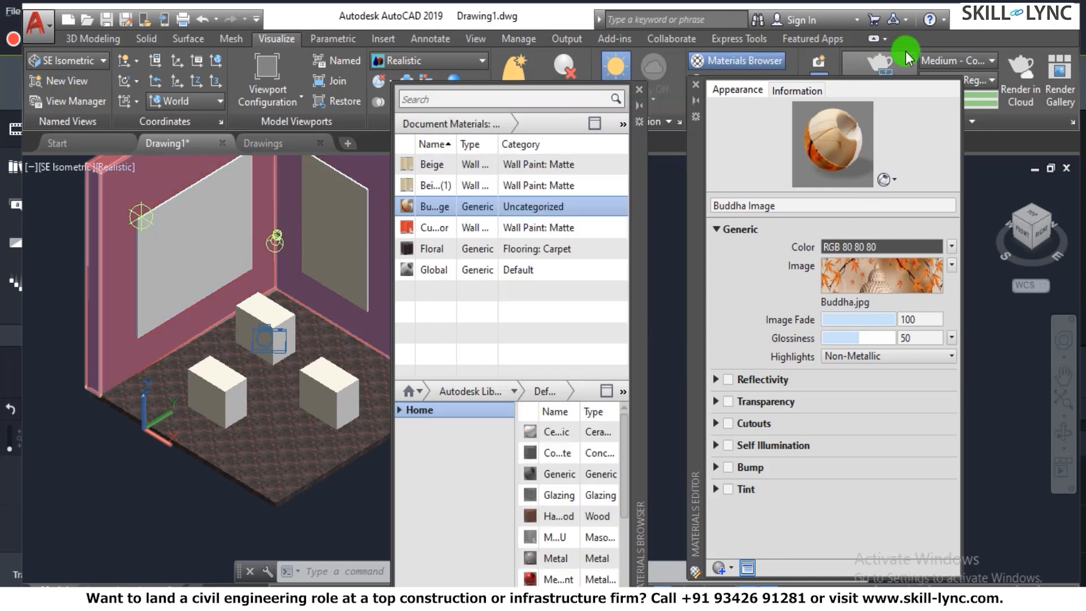
pyautogui.click(696, 84)
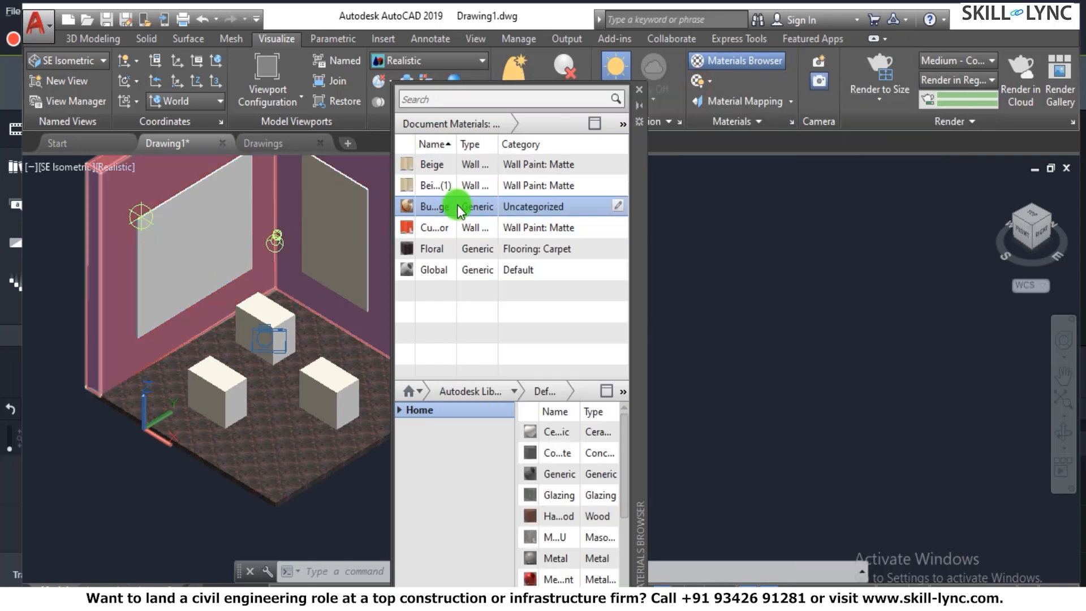
# - Reopen the Buddha Image material, check its texture scale settings, and close the Texture Editor
pyautogui.click(456, 203)
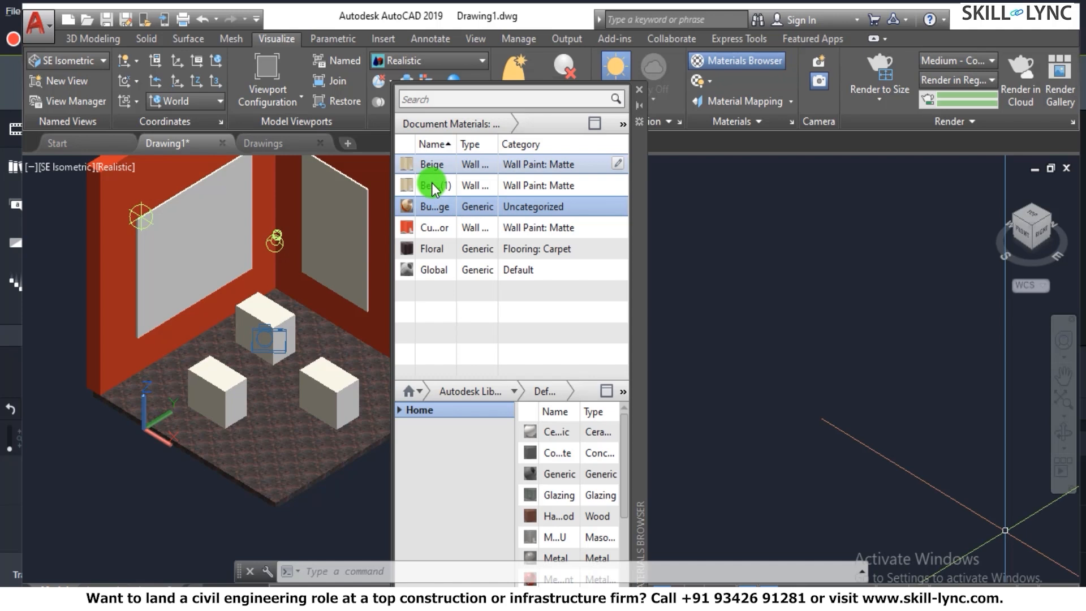
pyautogui.doubleClick(441, 214)
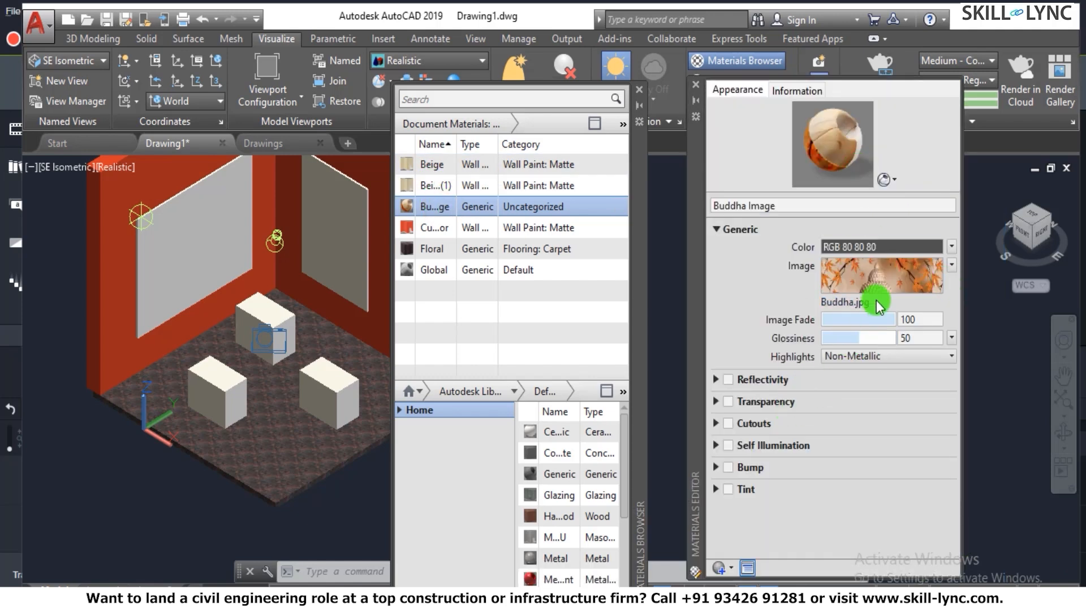
pyautogui.click(856, 278)
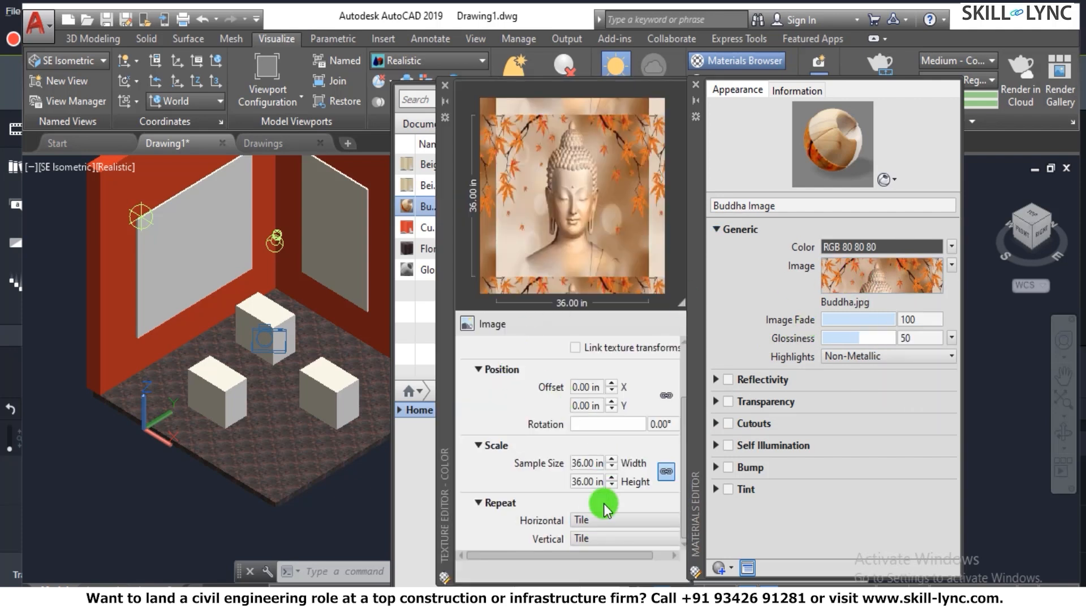
pyautogui.click(445, 85)
# - Assign the Buddha Image material to the panel on the room's left wall and clear the selection
pyautogui.moveTo(441, 206); pyautogui.dragTo(225, 198)
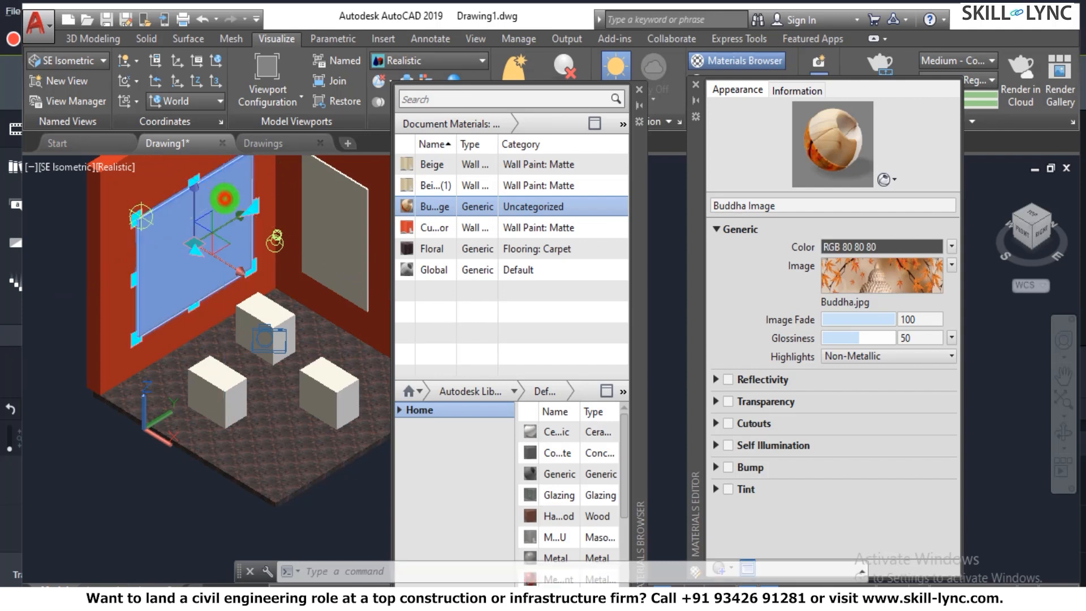
pyautogui.rightClick(476, 210)
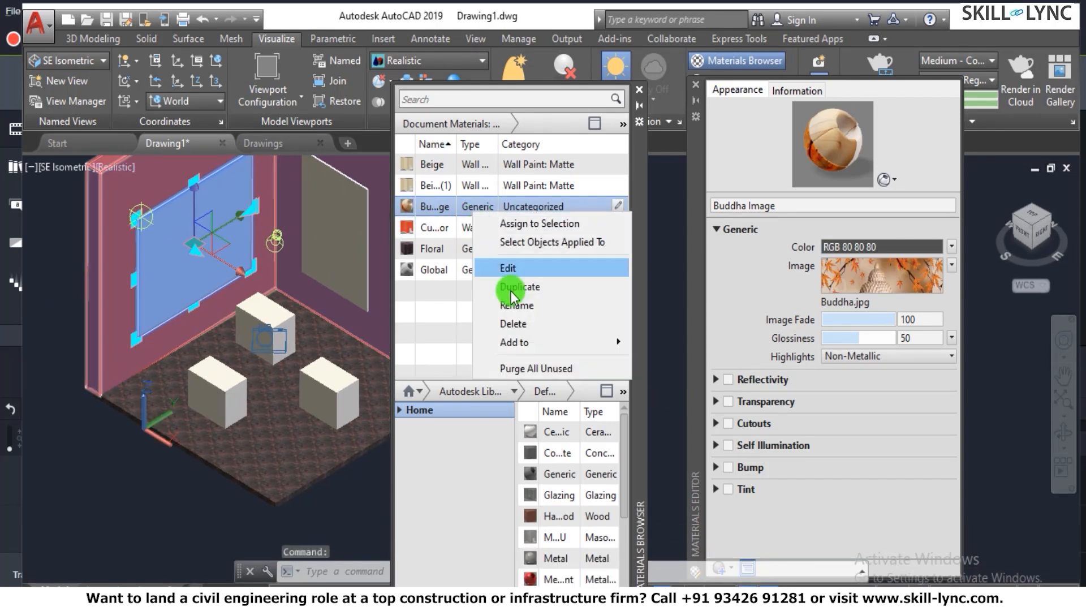
pyautogui.click(521, 223)
pyautogui.press('Escape')
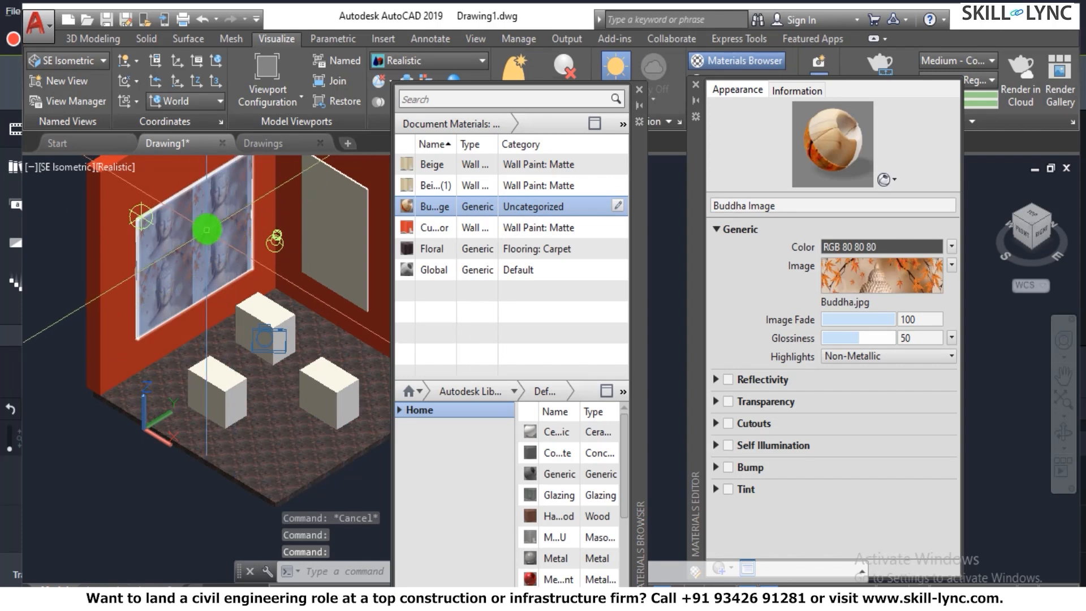
# - Inspect the image on the wall panel, close the Materials Browser, and move the Materials Editor clear of the room
pyautogui.scroll(2, 206, 229)
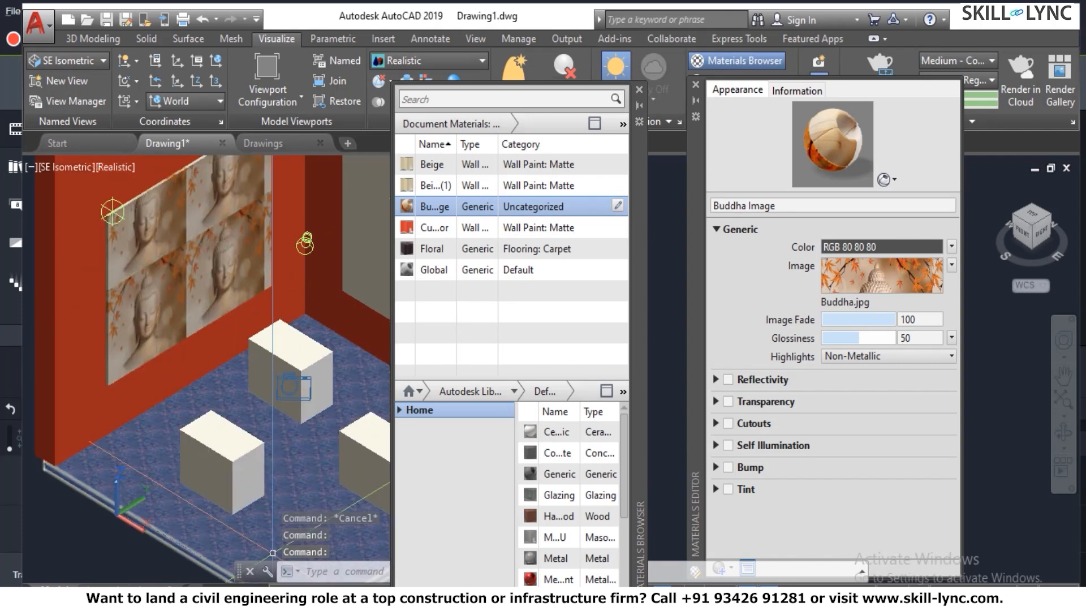
pyautogui.scroll(-4, 238, 181)
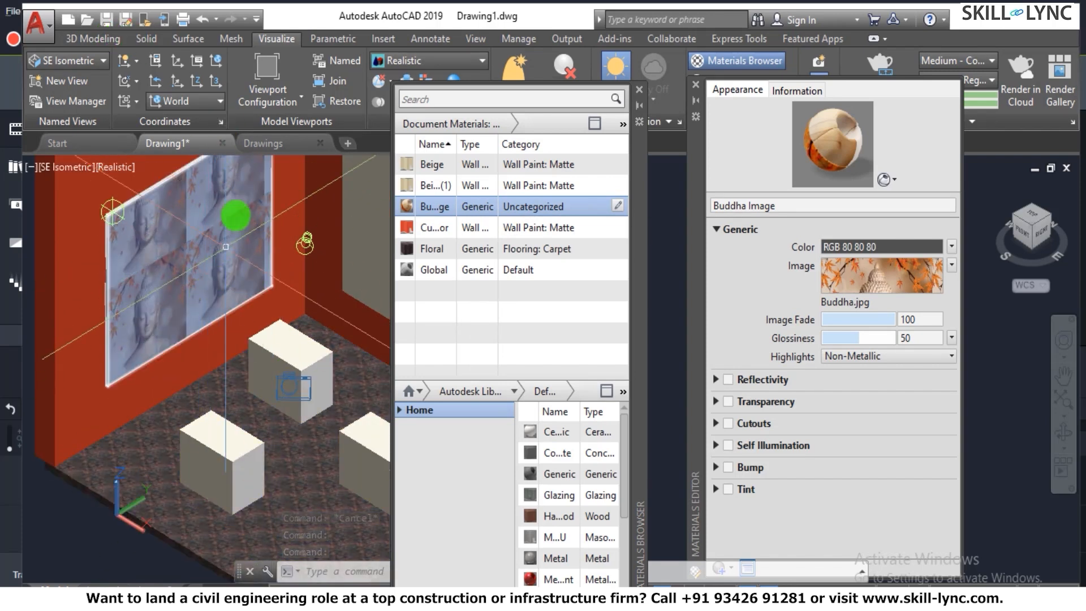
pyautogui.scroll(4, 252, 179)
pyautogui.scroll(-3, 260, 179)
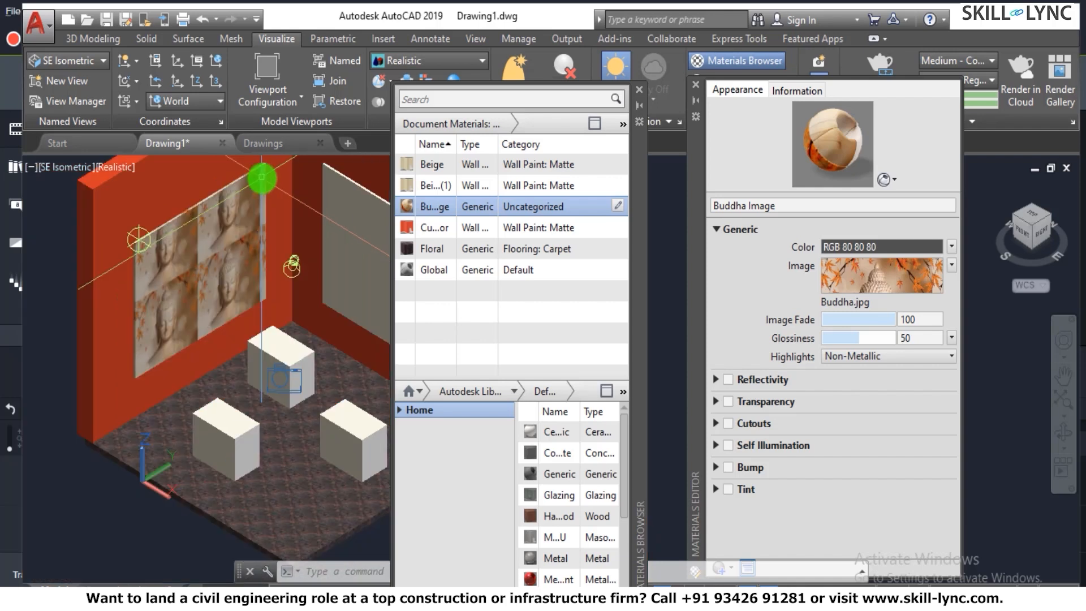
pyautogui.scroll(2, 272, 184)
pyautogui.scroll(-2, 299, 268)
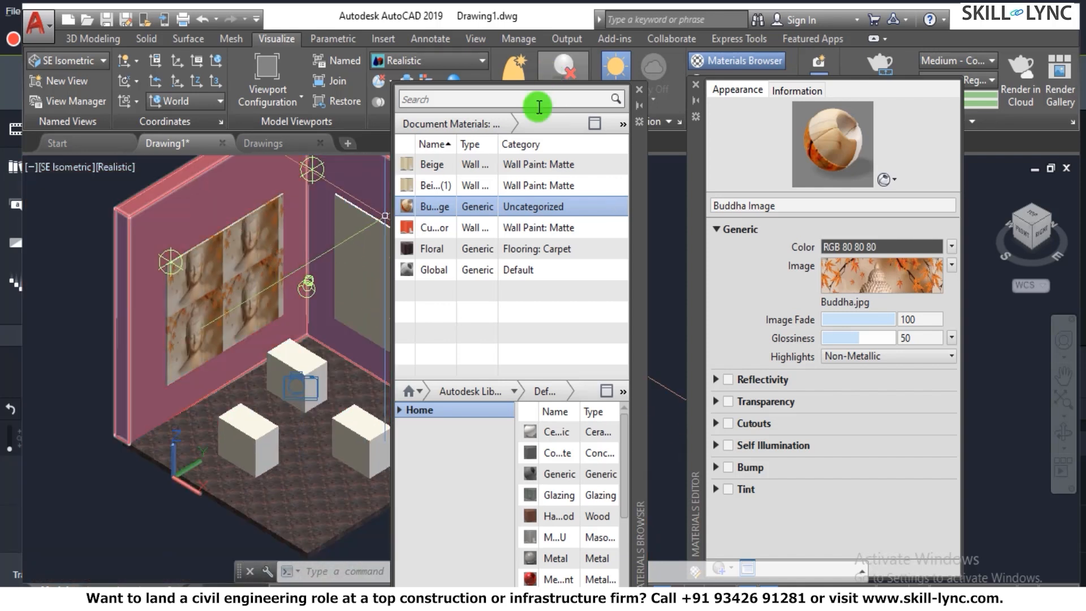
pyautogui.click(640, 89)
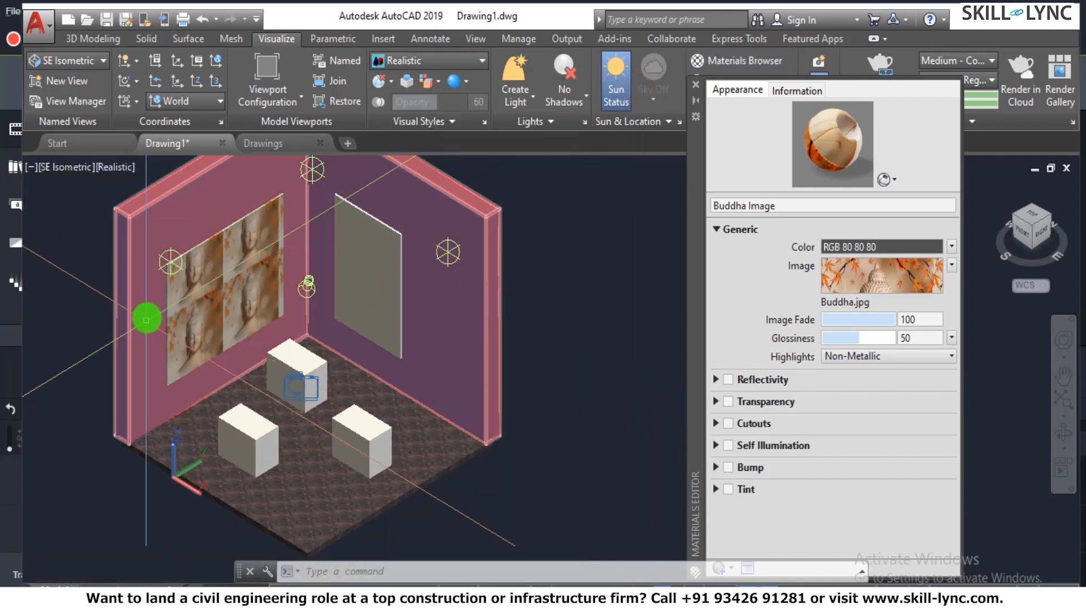
pyautogui.scroll(4, 148, 310)
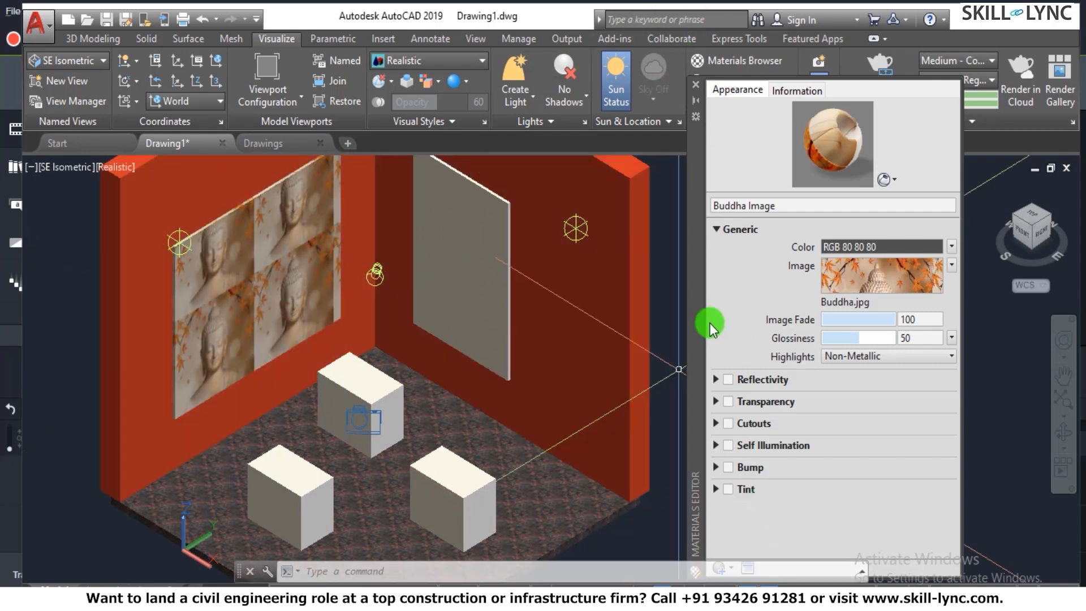
pyautogui.moveTo(695, 337); pyautogui.dragTo(728, 483)
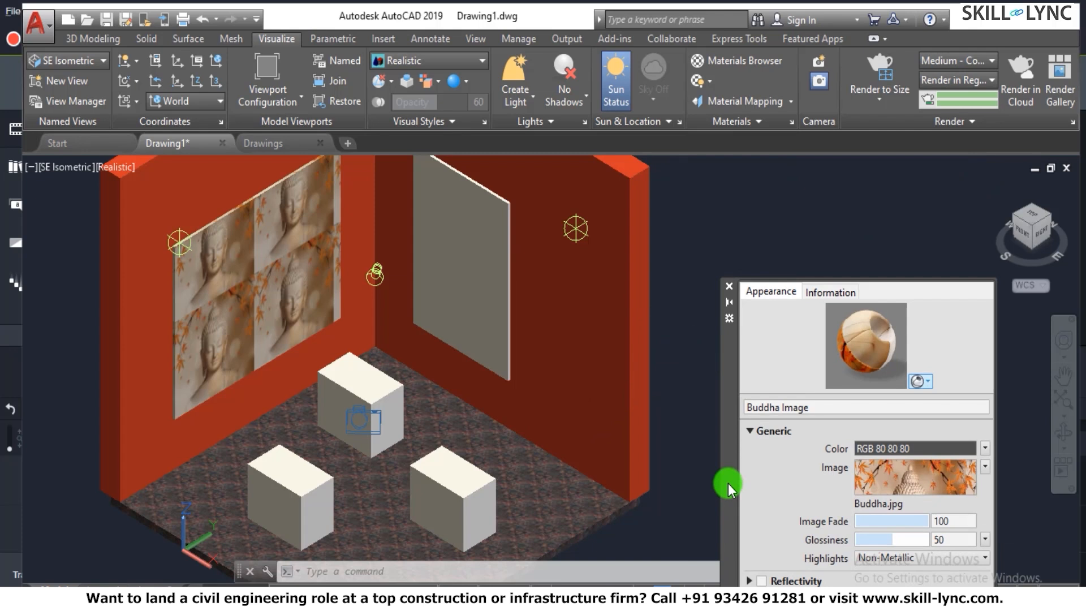
# - Try planar material mapping on the Buddha image panel on the left wall
pyautogui.click(738, 105)
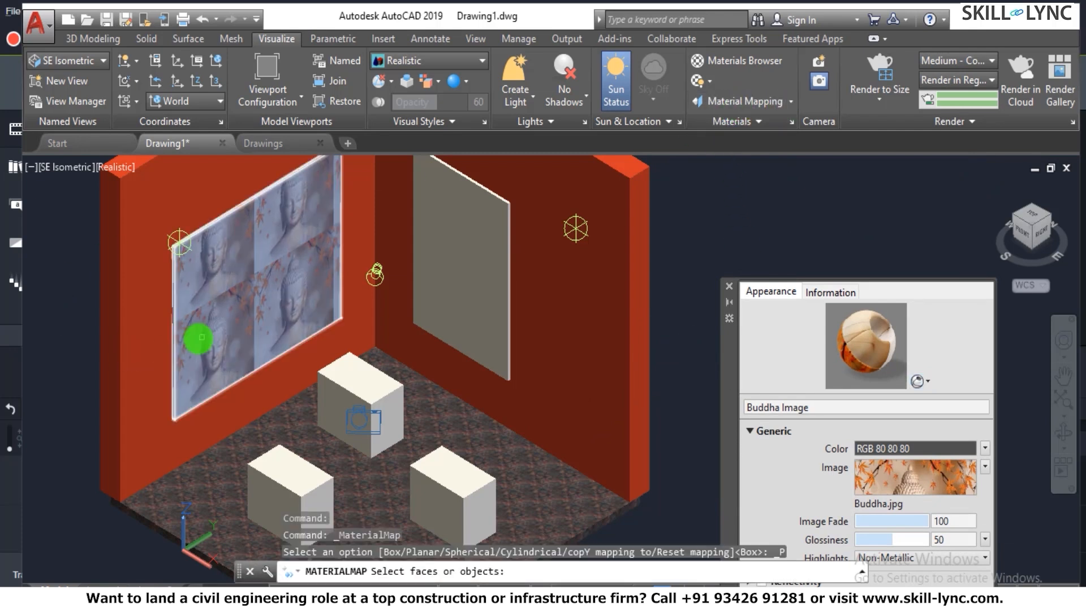
pyautogui.click(176, 362)
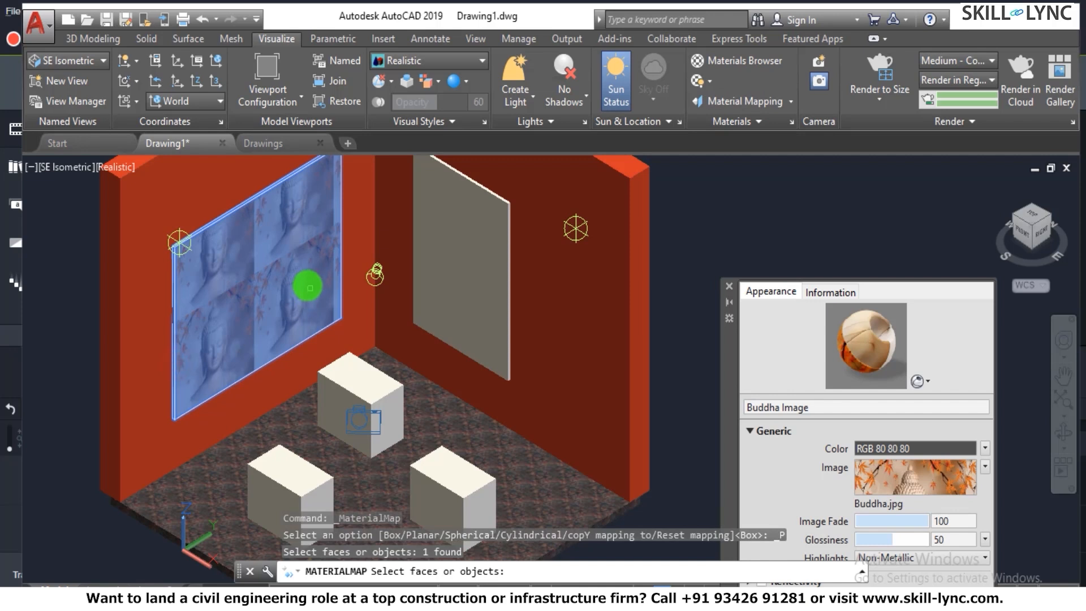
pyautogui.press('Return')
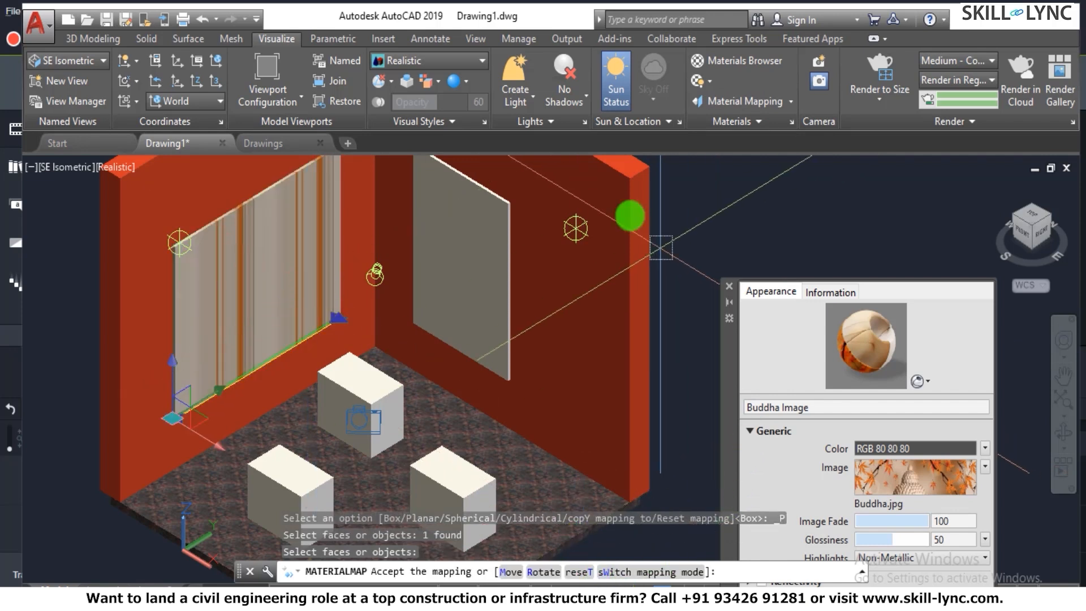
pyautogui.click(784, 103)
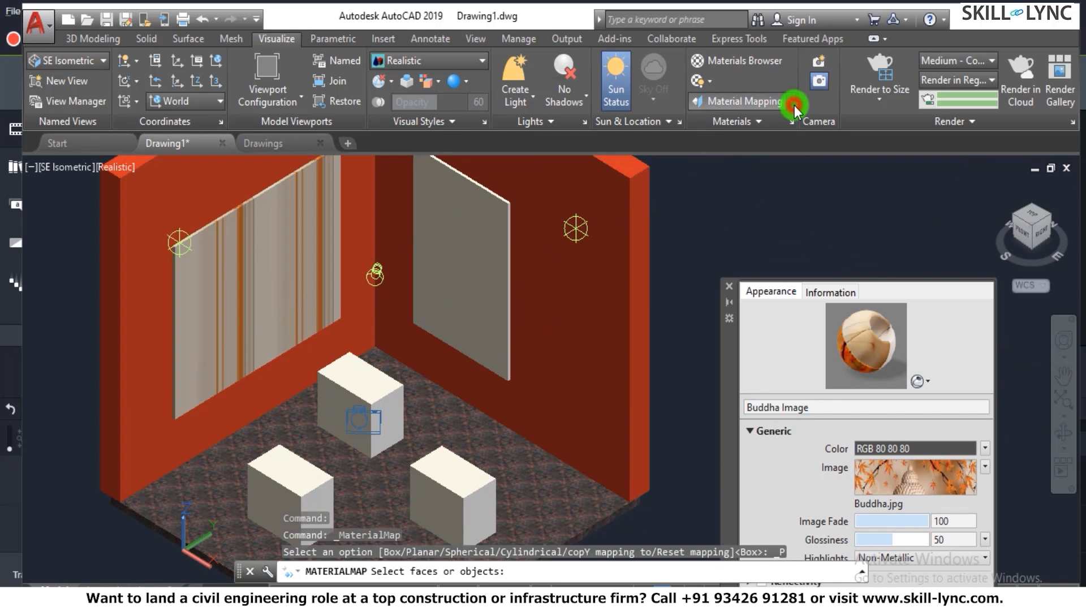
# - Apply box mapping to the Buddha panel on the left wall and stretch the mapping to about twice its width
pyautogui.click(790, 102)
pyautogui.click(714, 164)
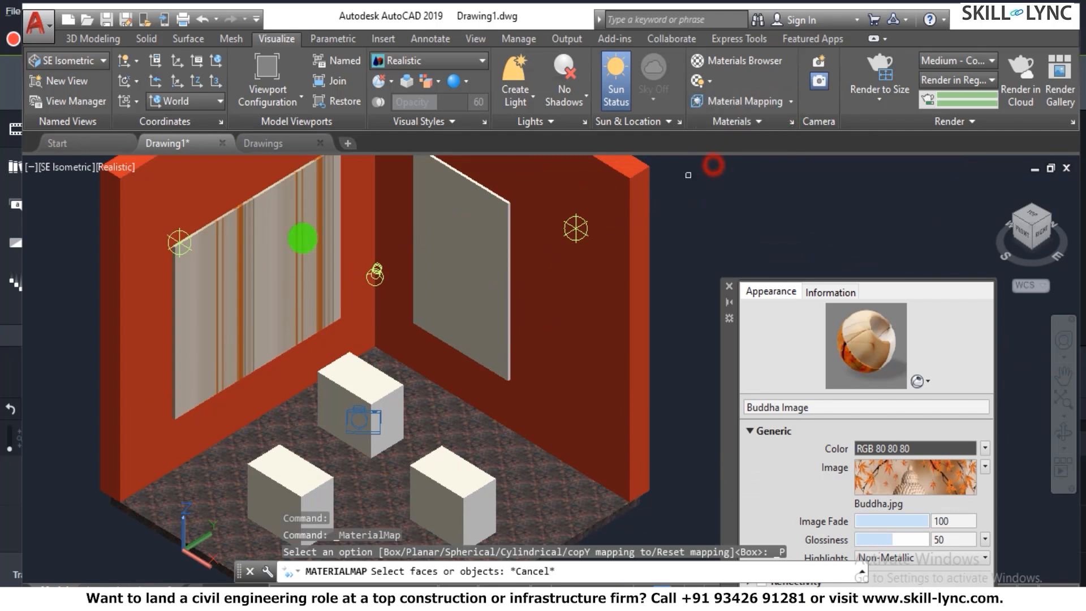
pyautogui.click(243, 212)
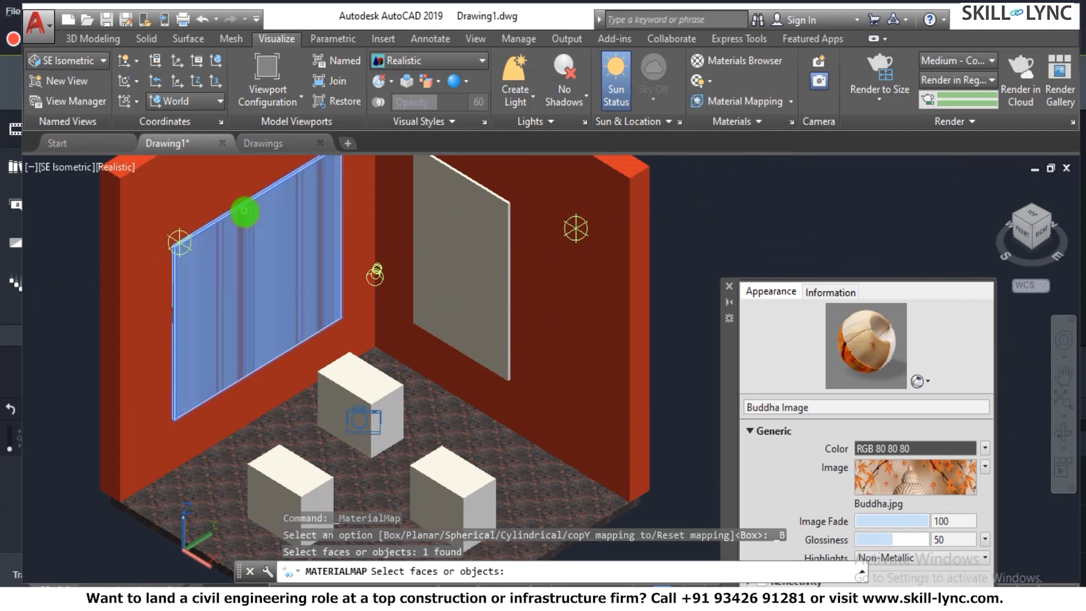
pyautogui.press('Return')
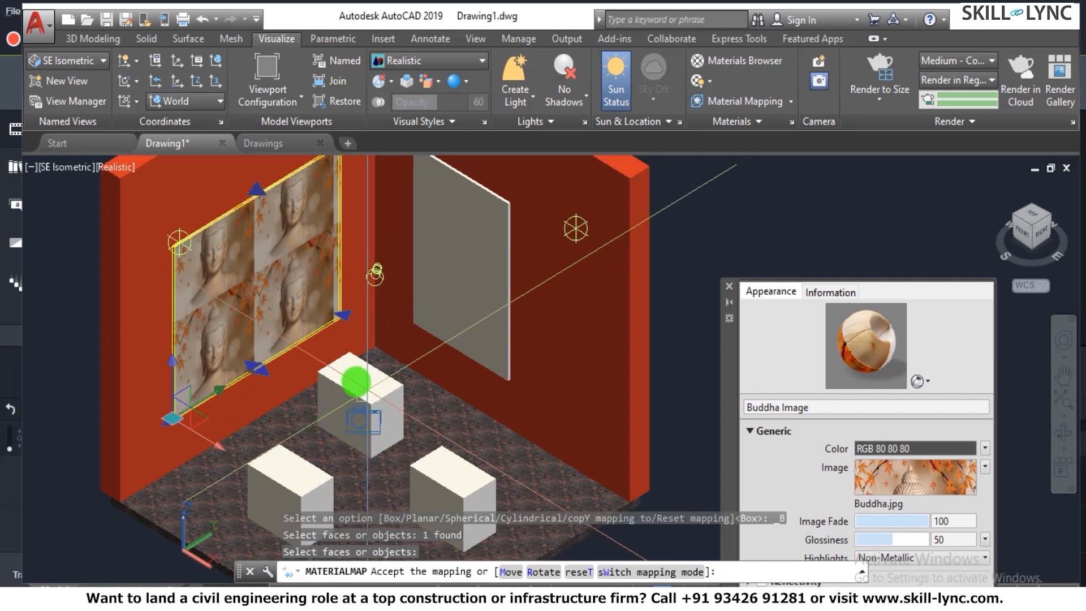
pyautogui.moveTo(349, 320); pyautogui.dragTo(589, 213)
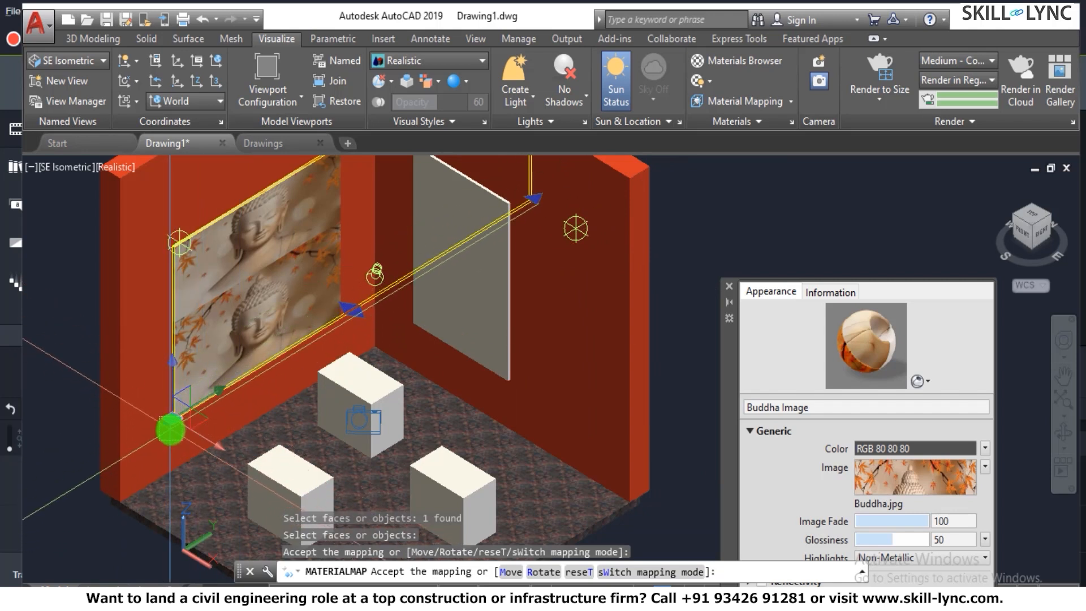
pyautogui.moveTo(170, 428)
pyautogui.mouseDown()
pyautogui.moveTo(165, 438)
pyautogui.moveTo(197, 439)
pyautogui.mouseUp()
# - Stretch the Buddha panel's box mapping upward until a single image fills its height, and end the mapping command
pyautogui.scroll(-3, 243, 433)
pyautogui.scroll(2, 315, 381)
pyautogui.scroll(3, 243, 424)
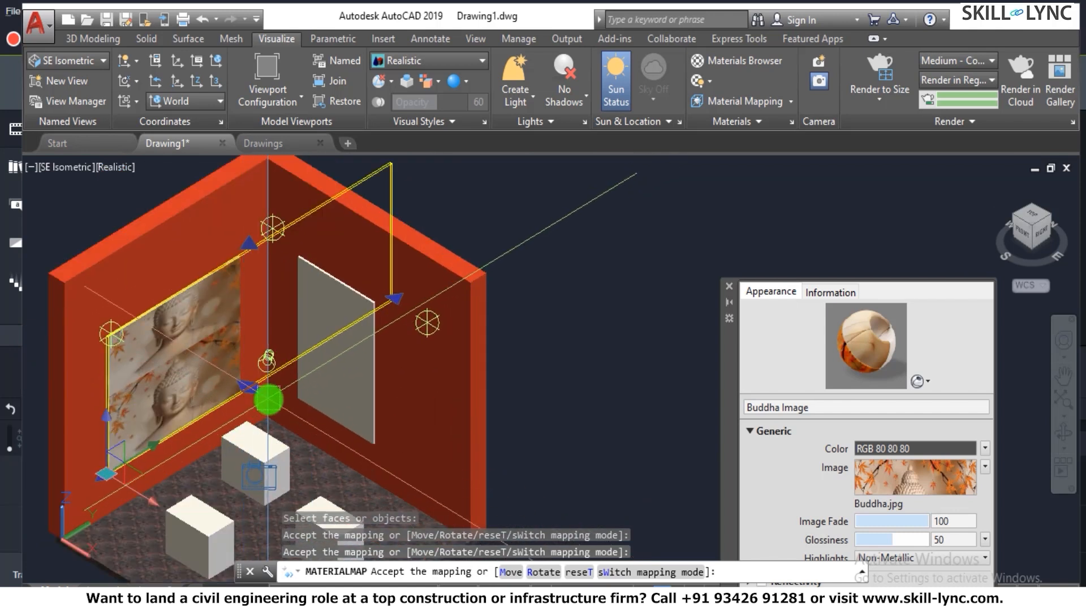
pyautogui.moveTo(243, 249); pyautogui.dragTo(235, 142)
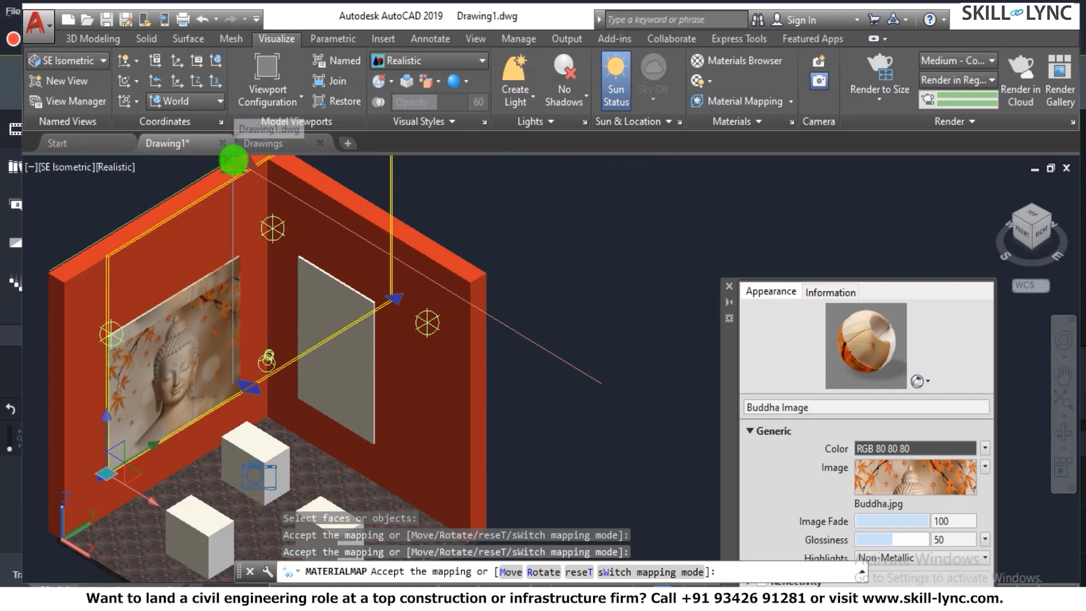
pyautogui.scroll(-2, 271, 419)
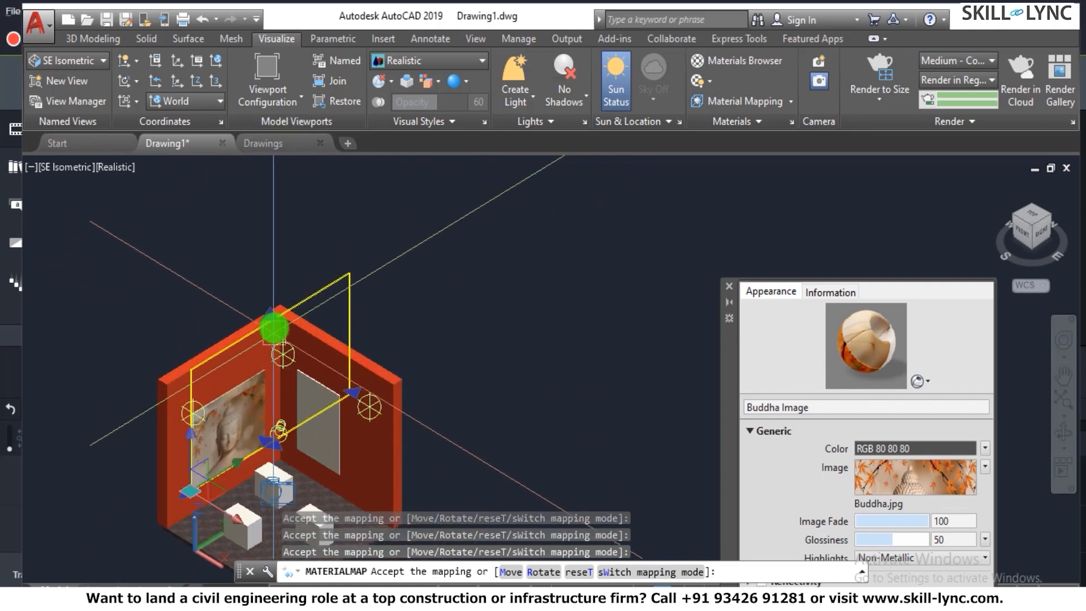
pyautogui.moveTo(257, 323); pyautogui.dragTo(265, 258)
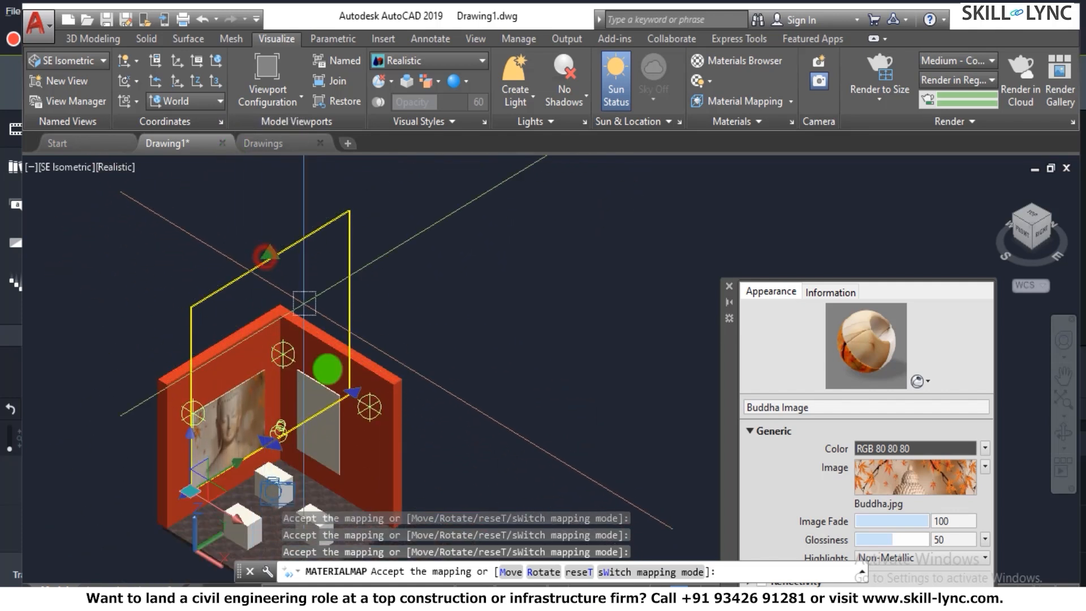
pyautogui.scroll(4, 165, 511)
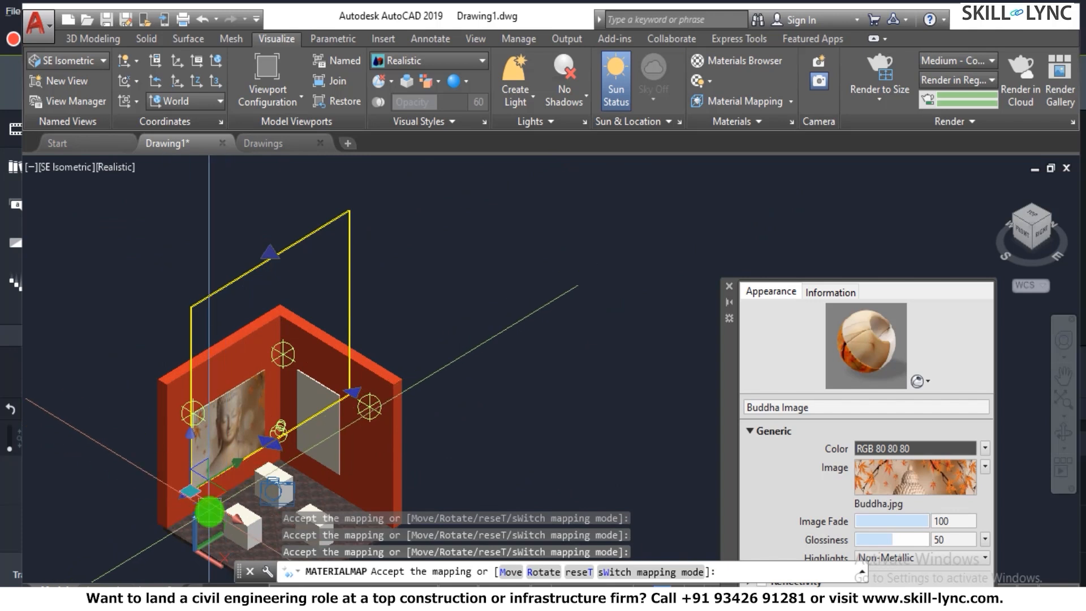
pyautogui.press('Escape')
# - Clear the selection in the room and restore the saved view V4
pyautogui.scroll(-5, 213, 478)
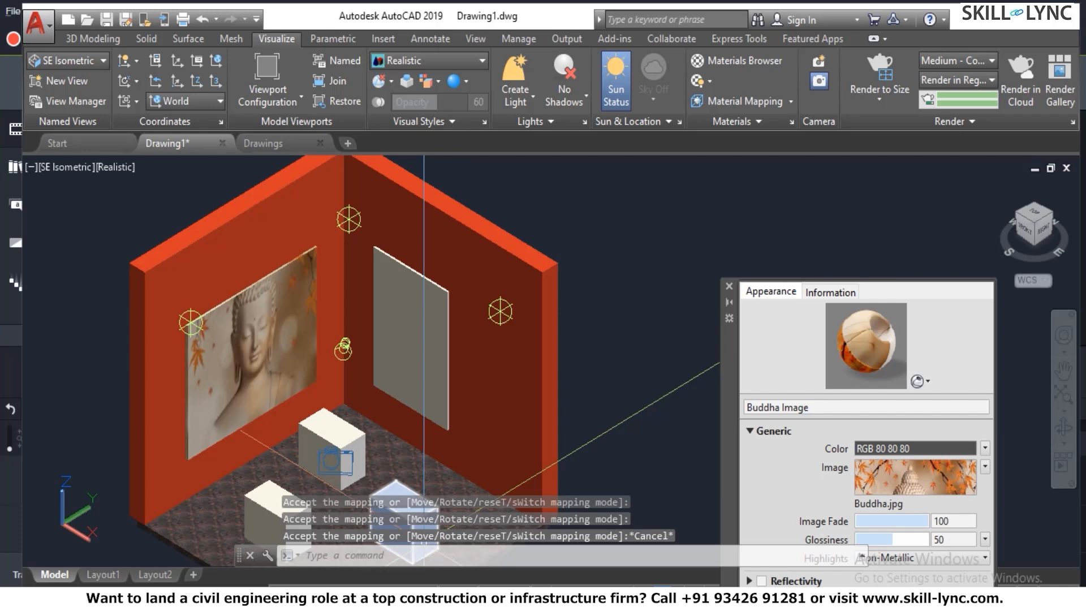
pyautogui.scroll(-4, 305, 448)
pyautogui.scroll(3, 305, 448)
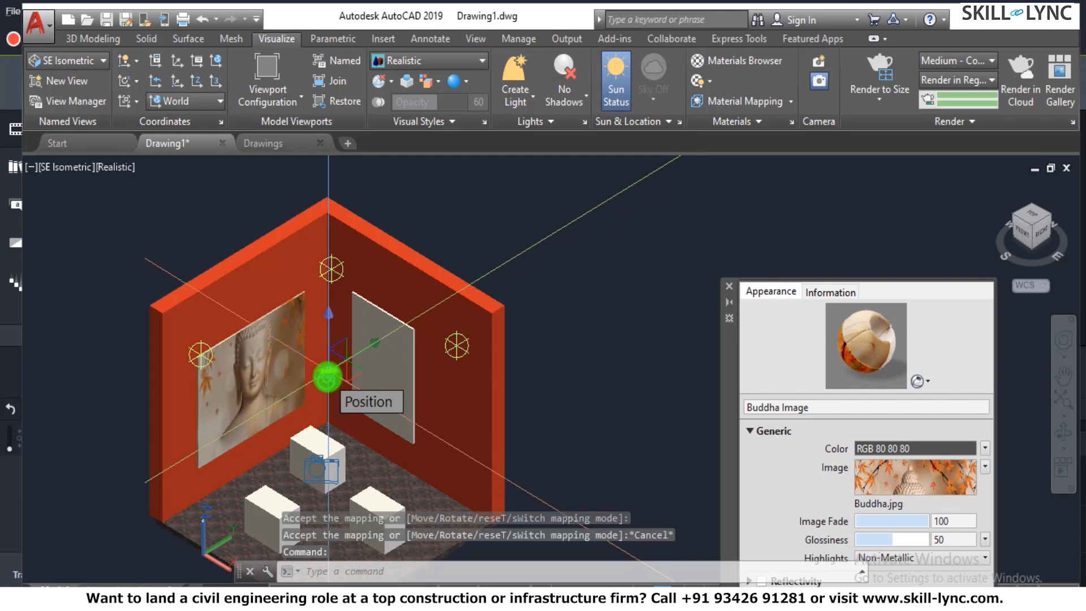
pyautogui.click(331, 384)
pyautogui.click(177, 85)
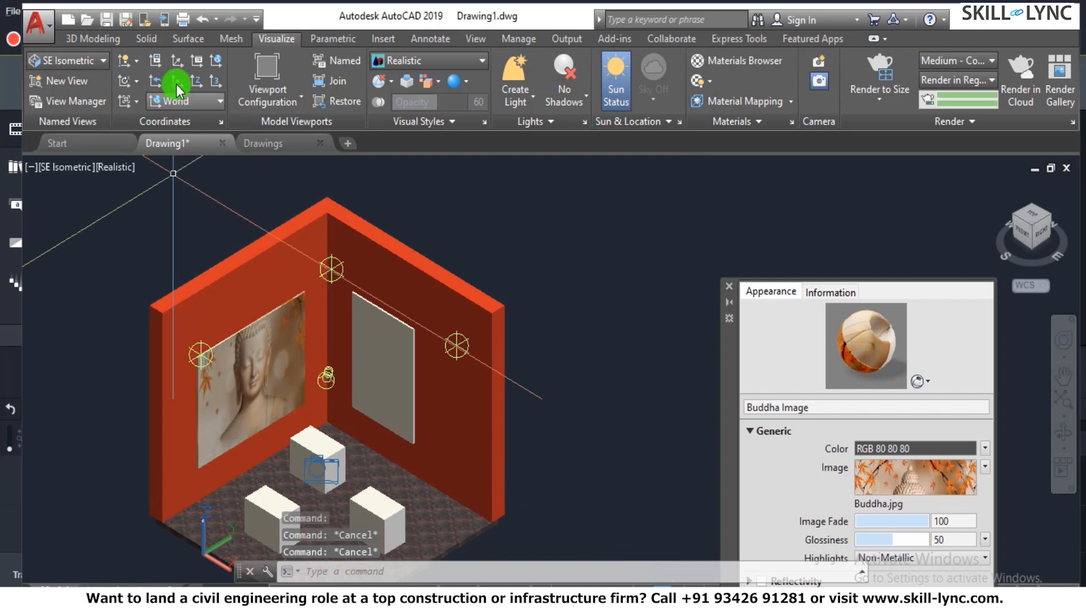
pyautogui.click(475, 39)
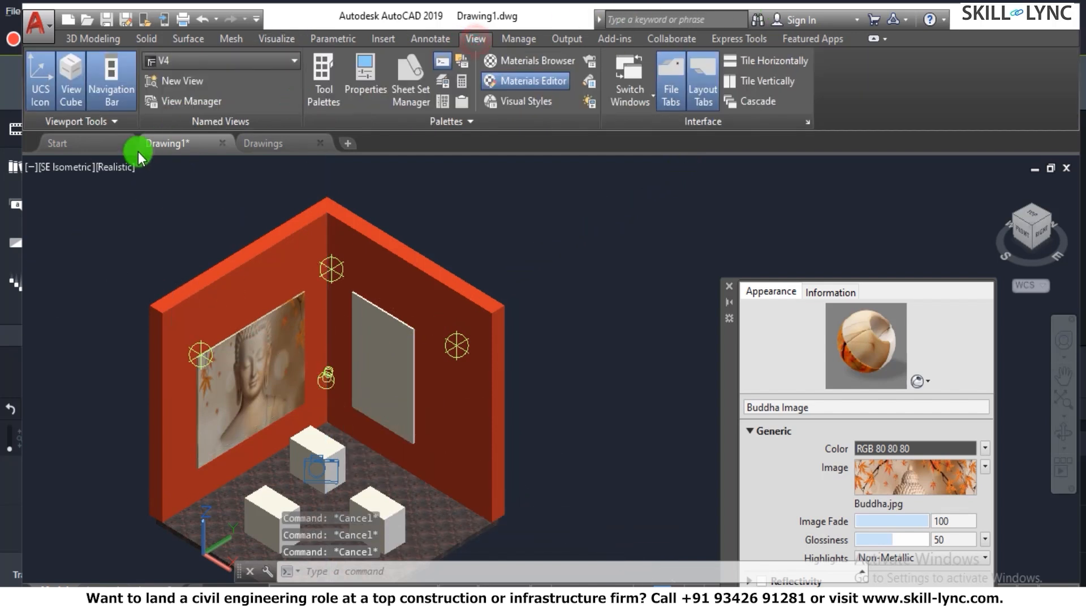
pyautogui.click(182, 61)
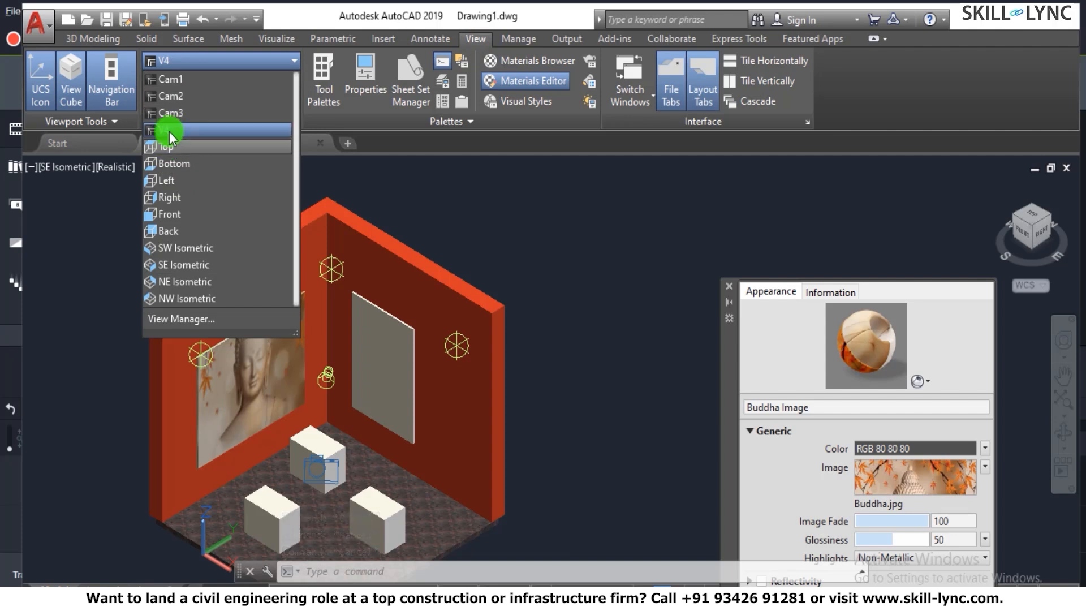
pyautogui.click(168, 131)
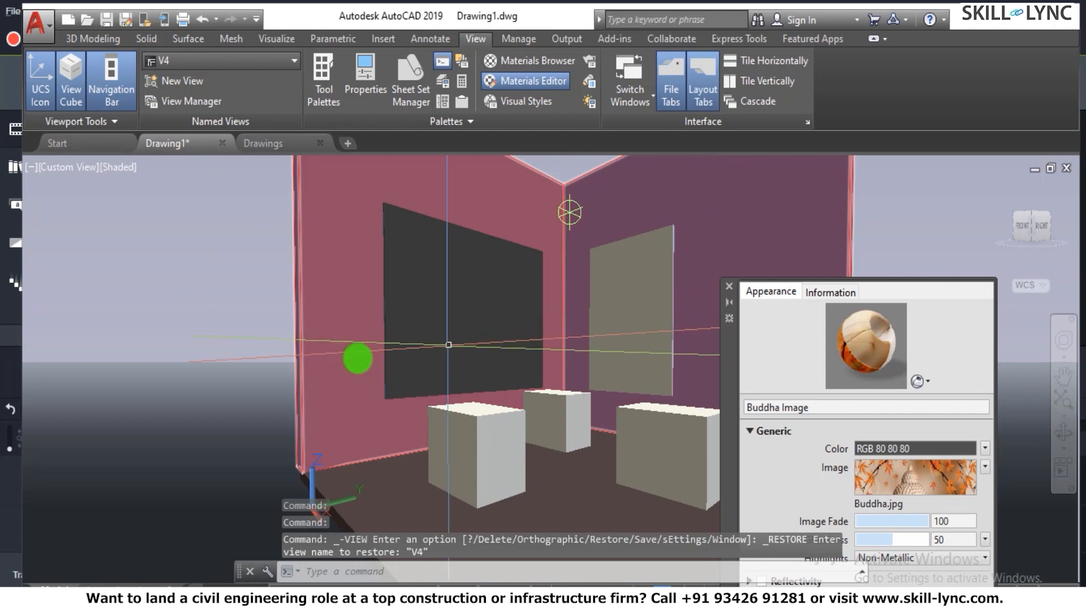
# - Render a crop window around the Buddha panel and room corner, dismissing the Medium Image Library notice
pyautogui.write('rr')
pyautogui.press('Return')
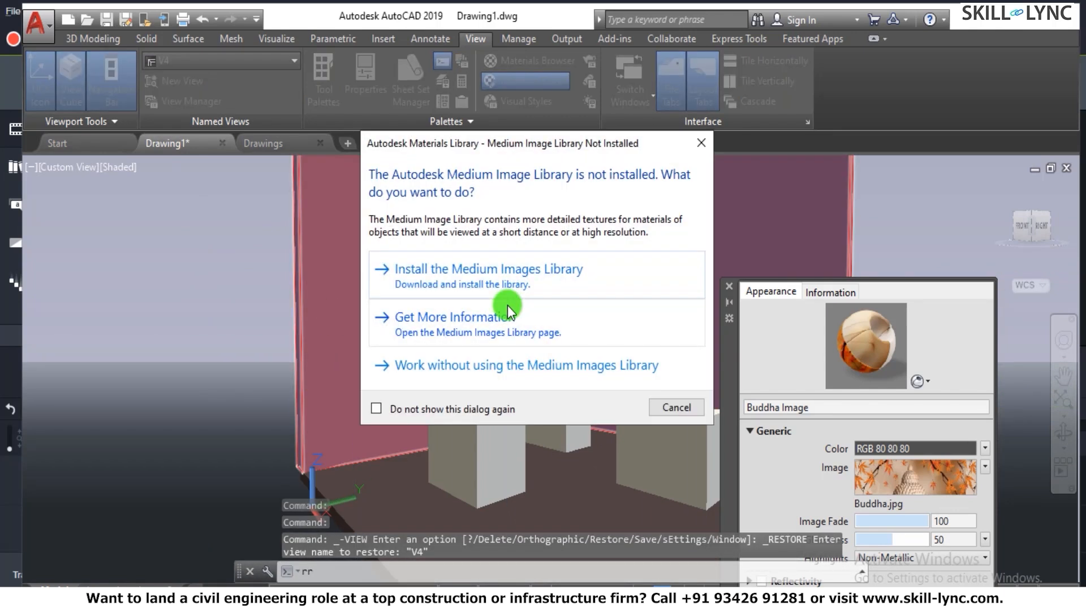
pyautogui.click(701, 143)
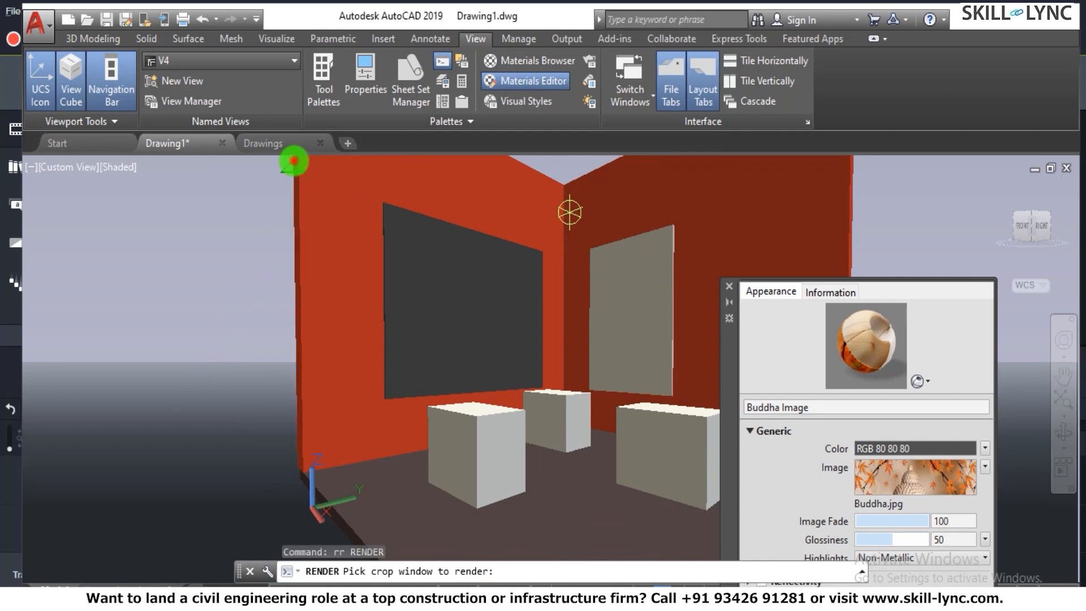
pyautogui.click(293, 159)
pyautogui.click(590, 362)
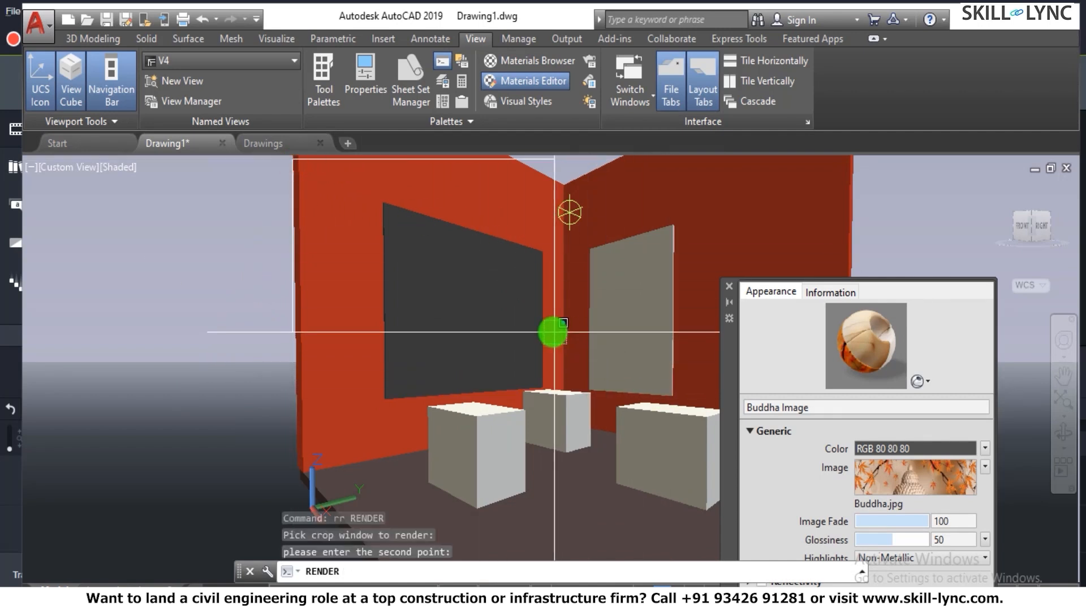
# - Render a larger crop window covering both wall panels and the boxes, without installing the Medium Image Library
pyautogui.write('rr')
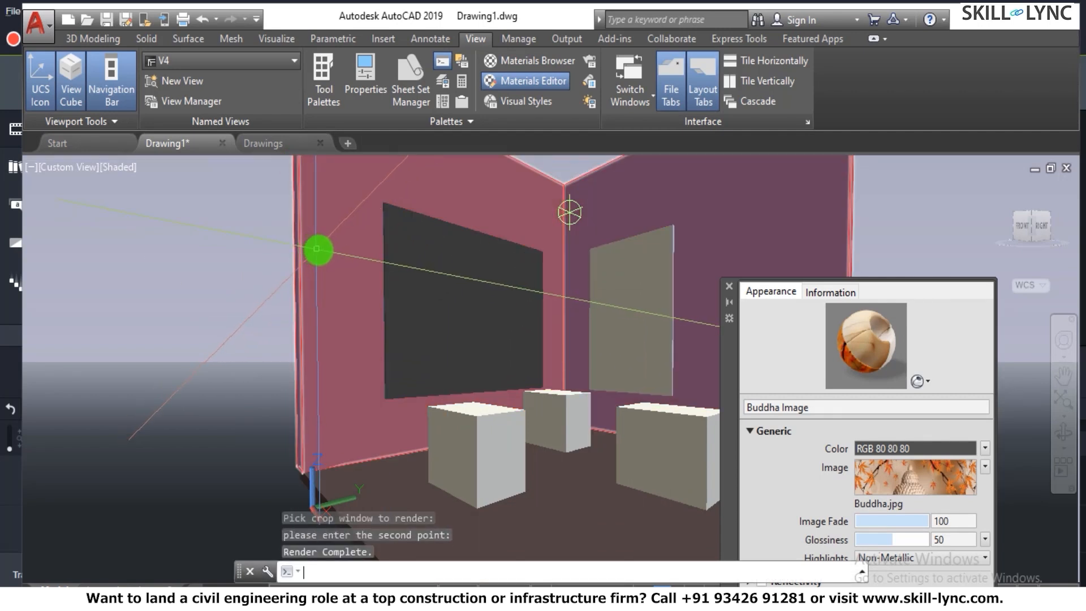
pyautogui.press('Return')
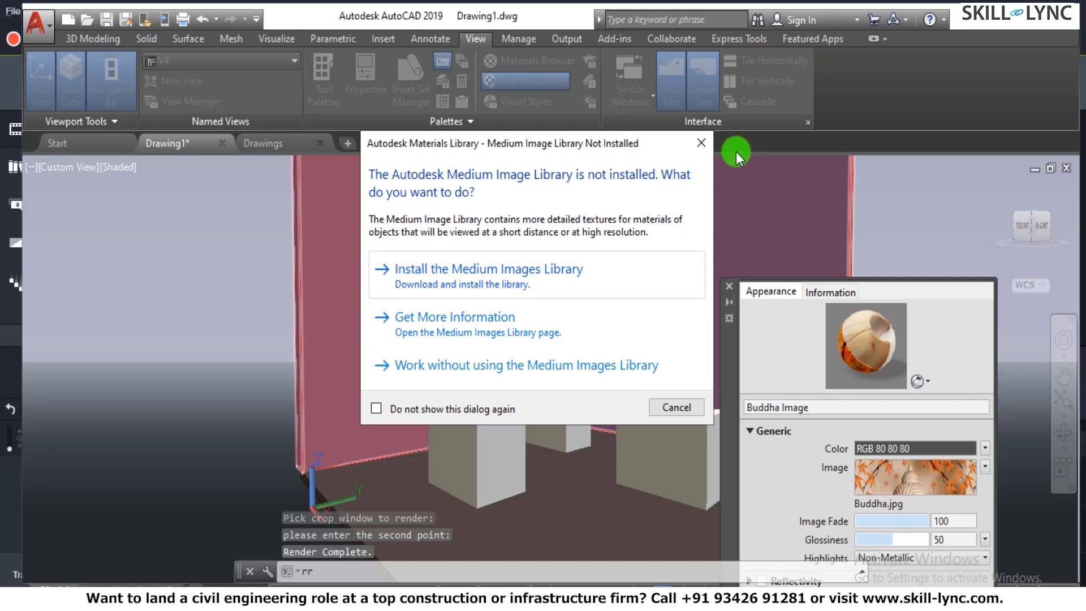
pyautogui.click(700, 142)
pyautogui.click(298, 209)
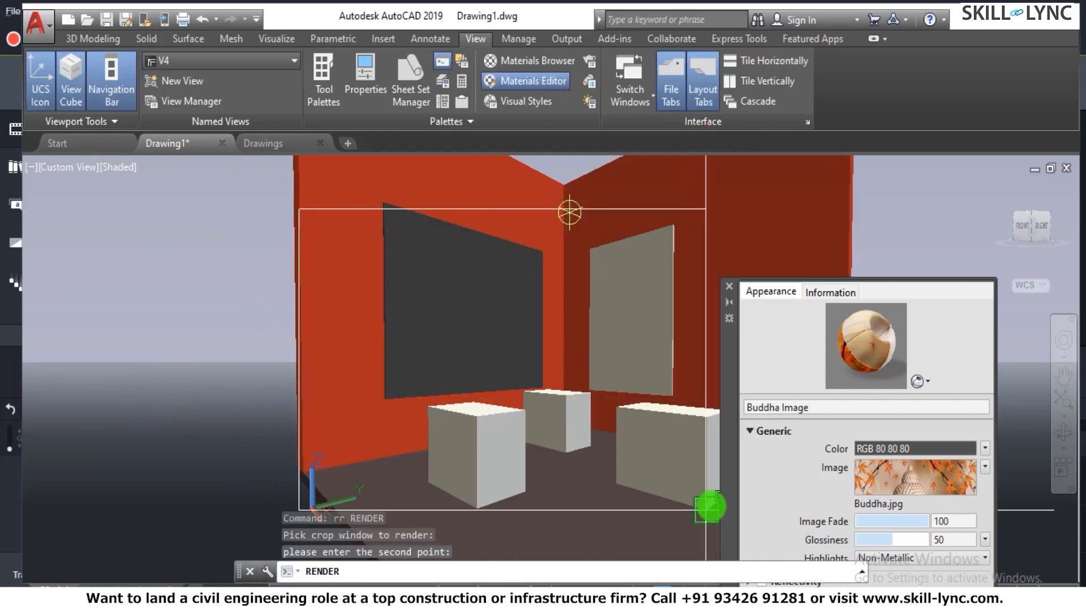
pyautogui.click(710, 503)
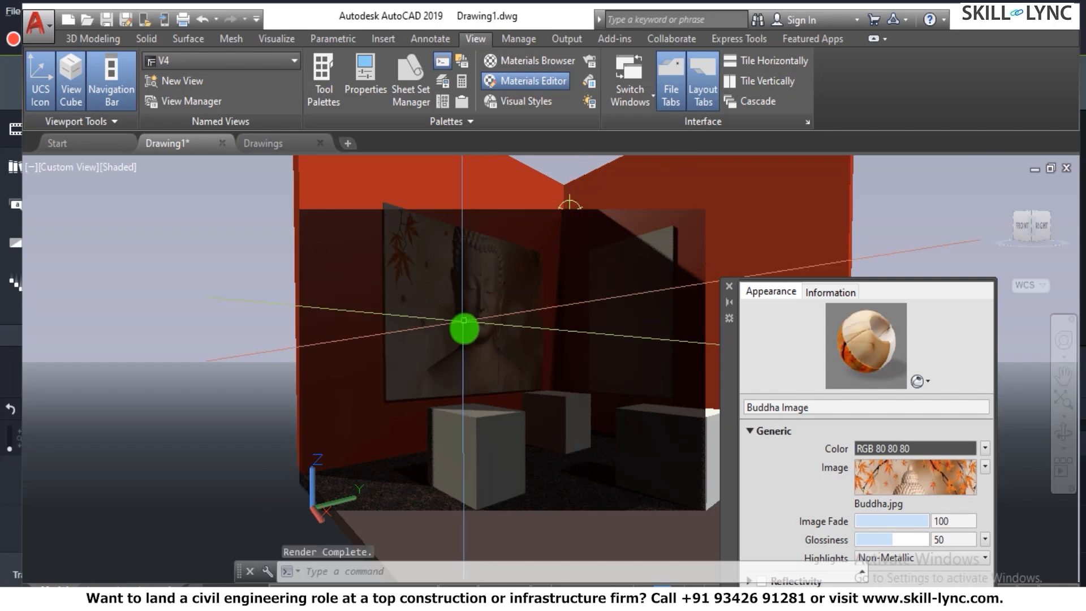
# - Regenerate the drawing to clear the rendered crop from the V4 view
pyautogui.click(570, 203)
pyautogui.write('re')
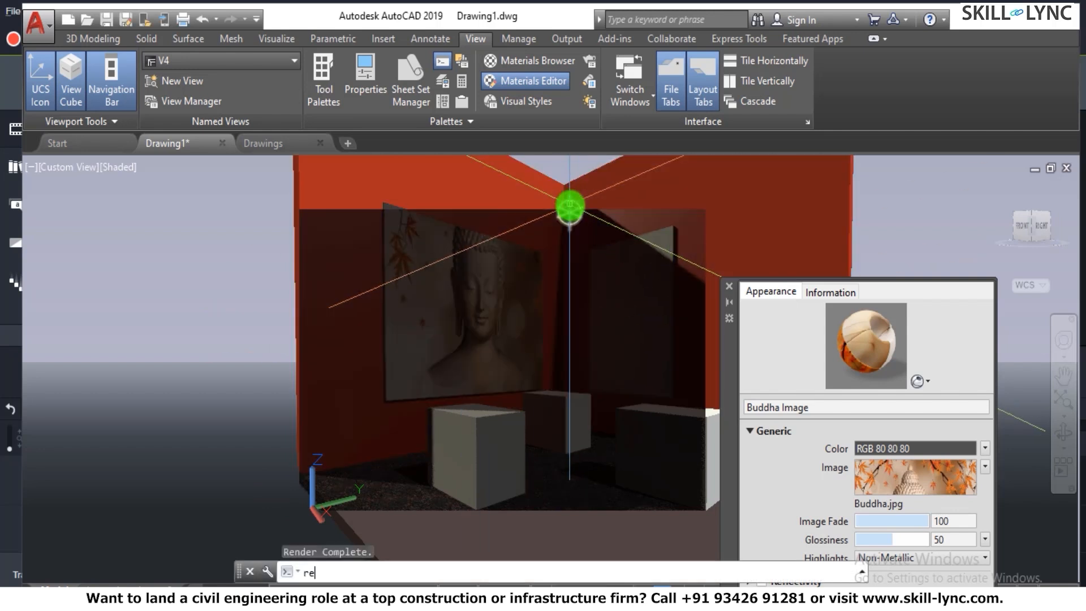
pyautogui.press('Return')
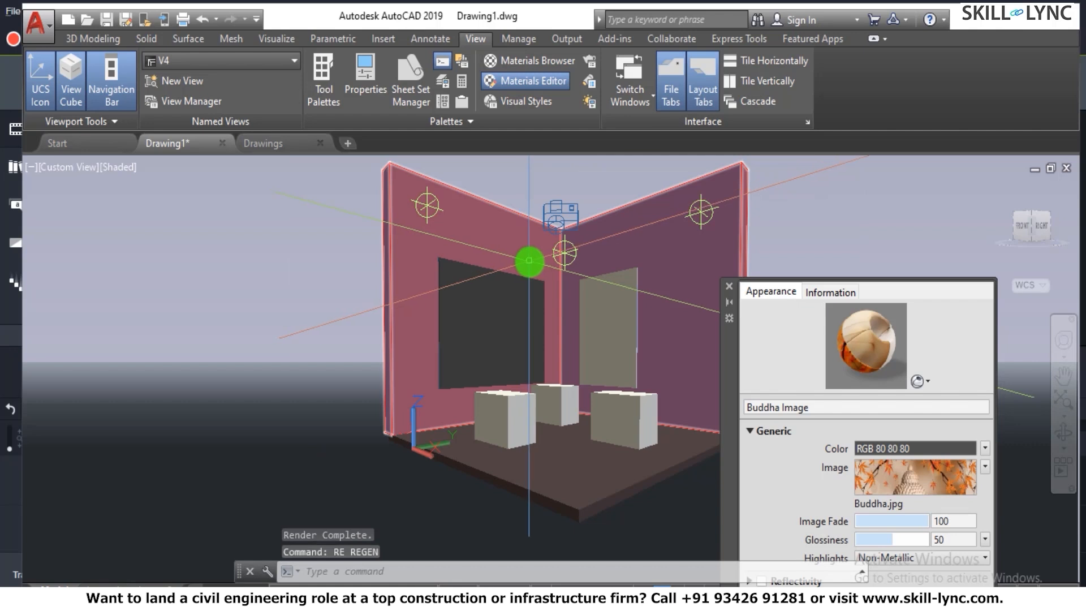
# - Open the Properties palette for the red wall solid and clear the selection
pyautogui.scroll(3, 529, 260)
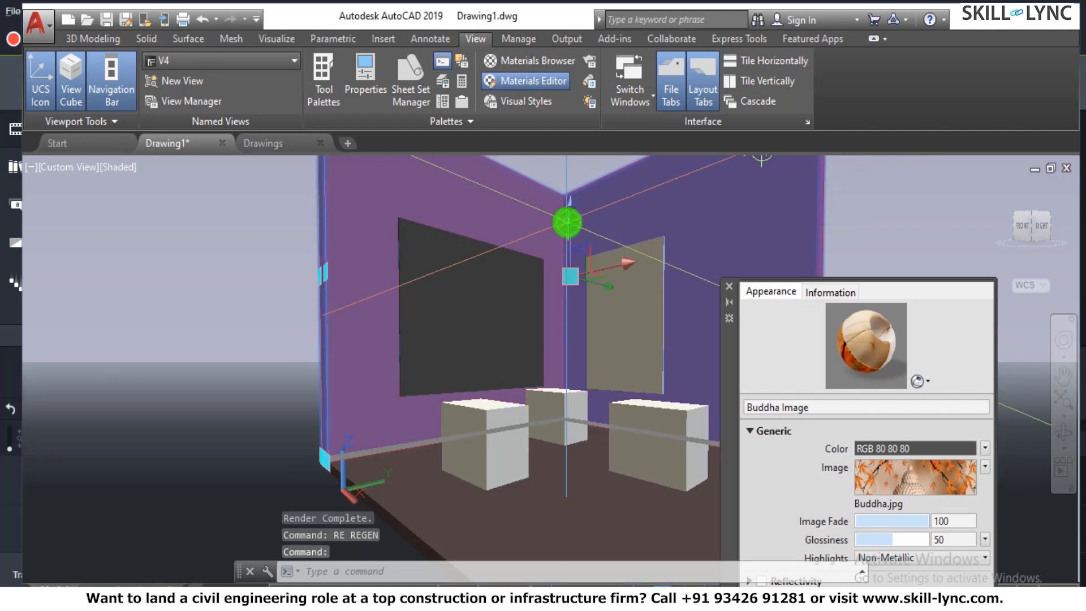
pyautogui.rightClick(567, 223)
pyautogui.click(640, 581)
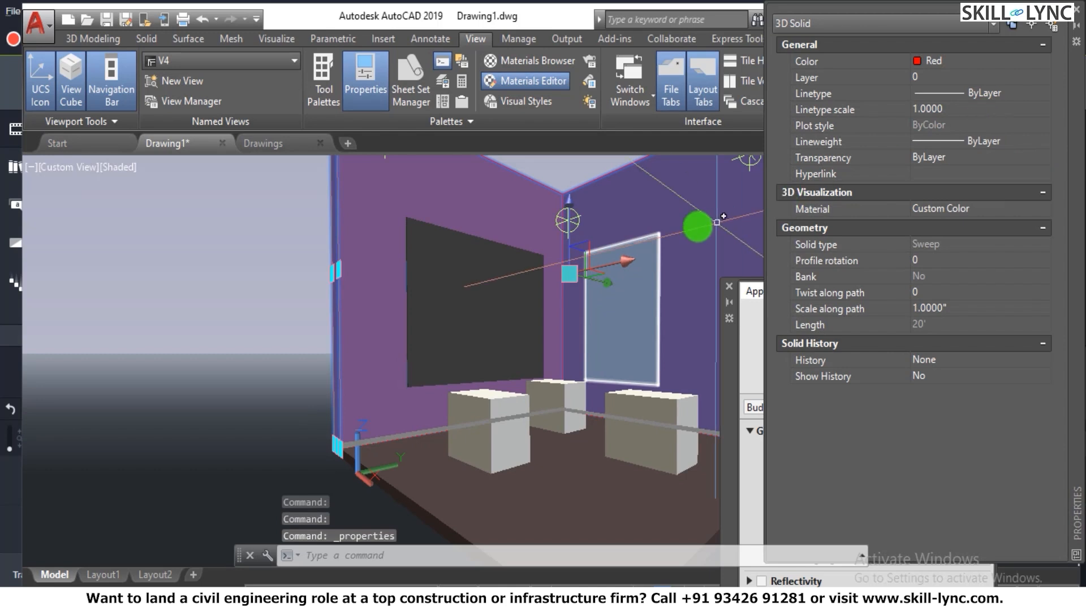
pyautogui.press('Escape')
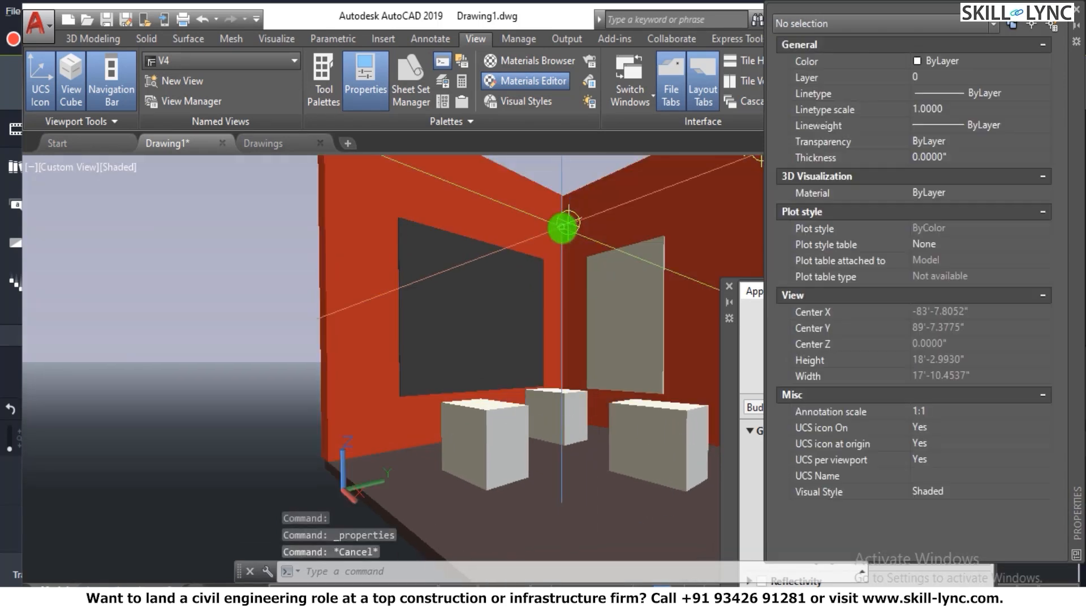
# - Try to select the point light in front of the corner where the two walls meet
pyautogui.click(561, 227)
pyautogui.press('Escape')
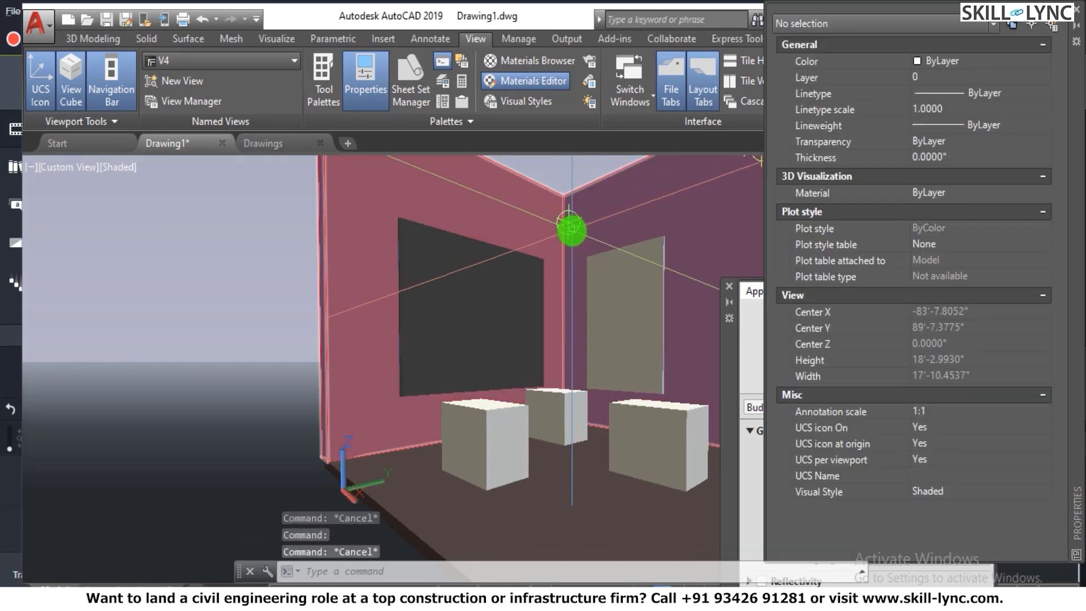
pyautogui.click(565, 222)
pyautogui.press('Escape')
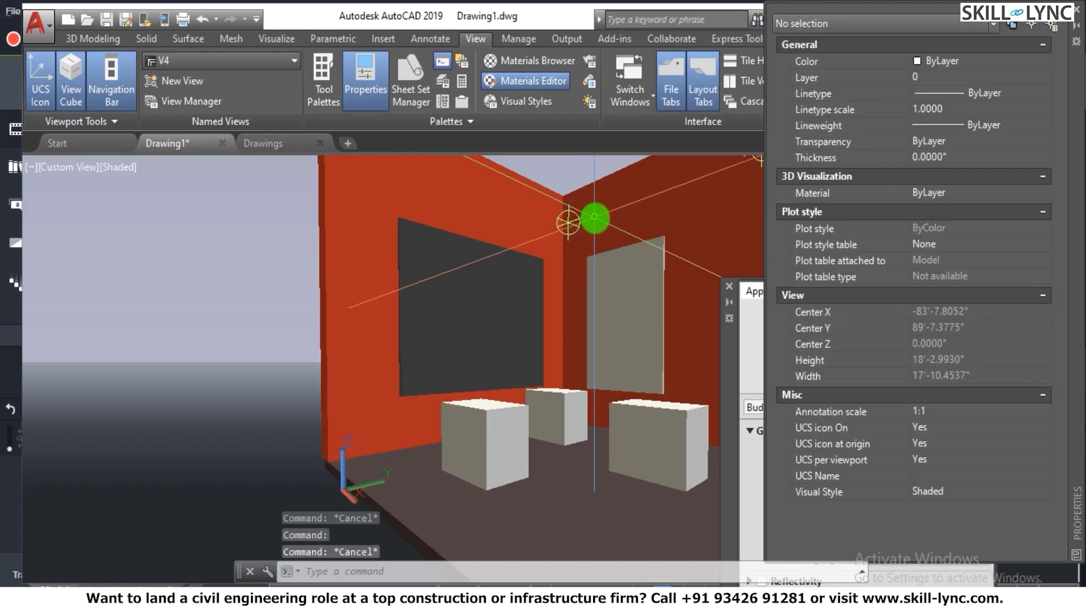
pyautogui.click(574, 222)
pyautogui.press('Escape')
# - Orbit the model out of the V4 view to expose the point lights along the walls, and close the Properties palette
pyautogui.write('3do')
pyautogui.press('Return')
pyautogui.moveTo(542, 260)
pyautogui.mouseDown()
pyautogui.moveTo(538, 303)
pyautogui.moveTo(550, 255)
pyautogui.mouseUp()
pyautogui.rightClick(561, 228)
pyautogui.click(574, 232)
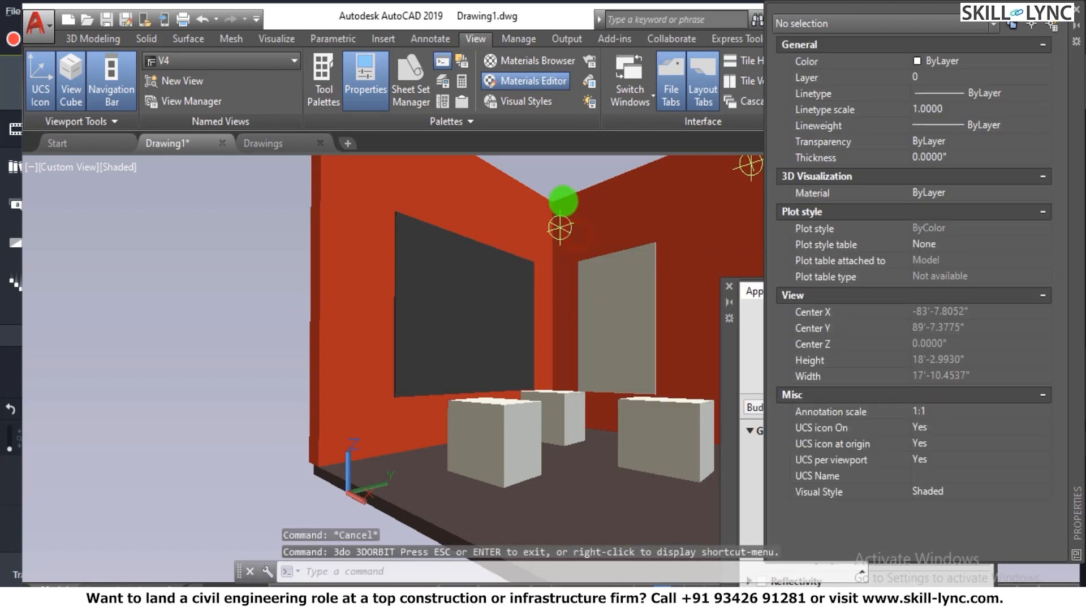
pyautogui.scroll(-5, 341, 308)
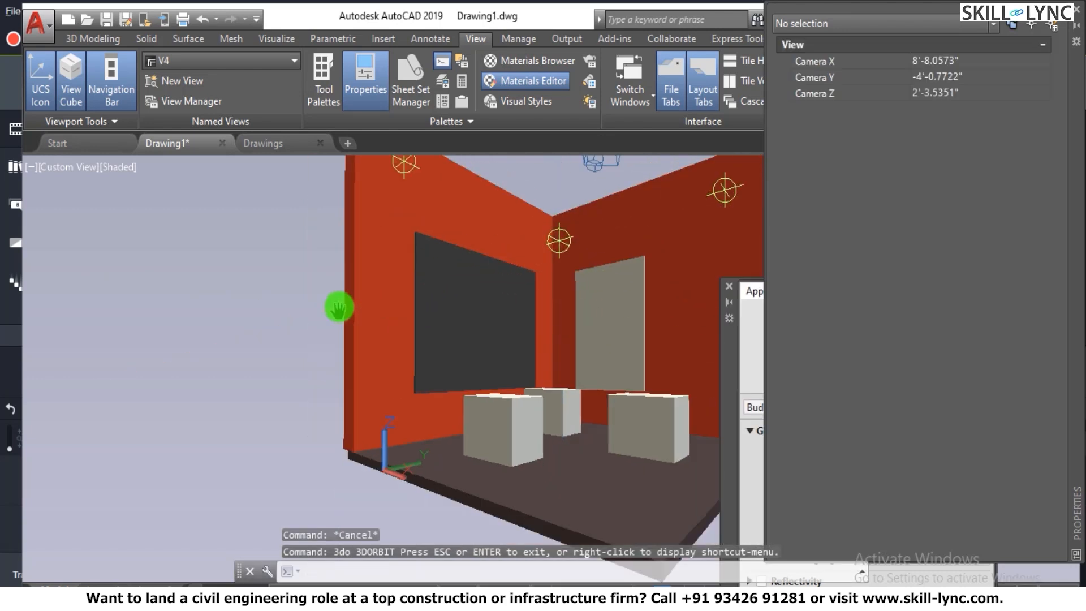
pyautogui.scroll(3, 523, 239)
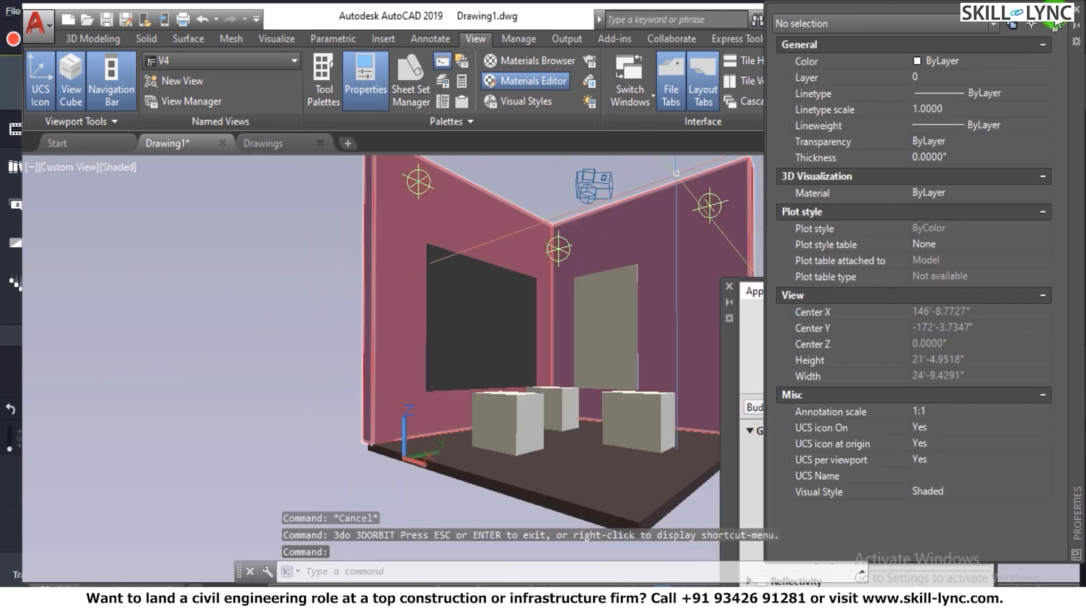
pyautogui.click(1078, 17)
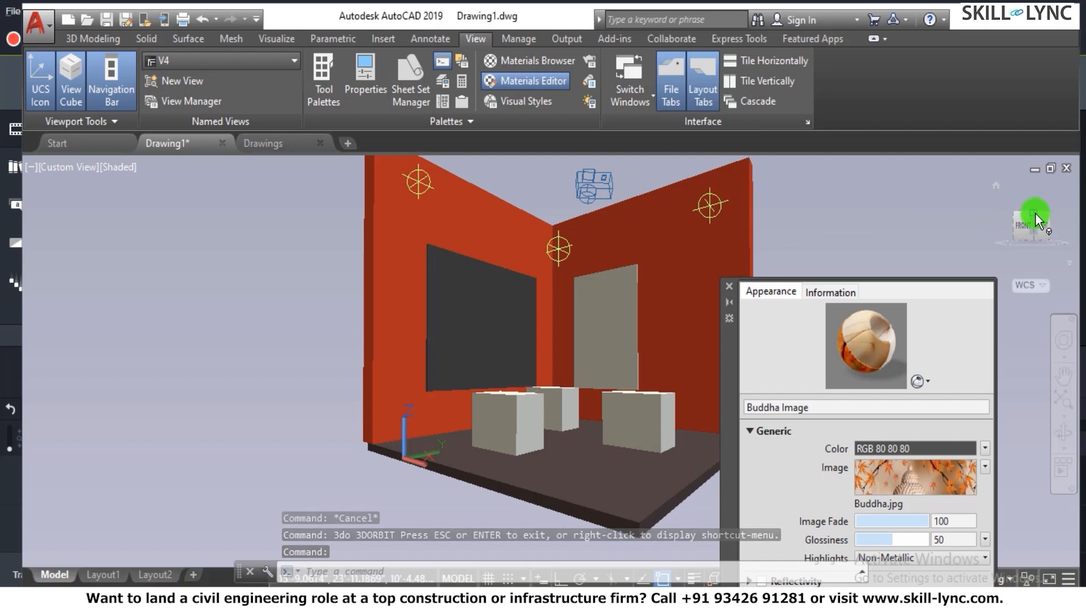
# - Try to select the point light at the wall corner from a raised viewing angle, and clear the selection
pyautogui.keyDown('shift'); pyautogui.moveTo(1035, 212); pyautogui.dragTo(1025, 245, button='middle'); pyautogui.keyUp('shift')
pyautogui.moveTo(1026, 244); pyautogui.dragTo(1022, 296)
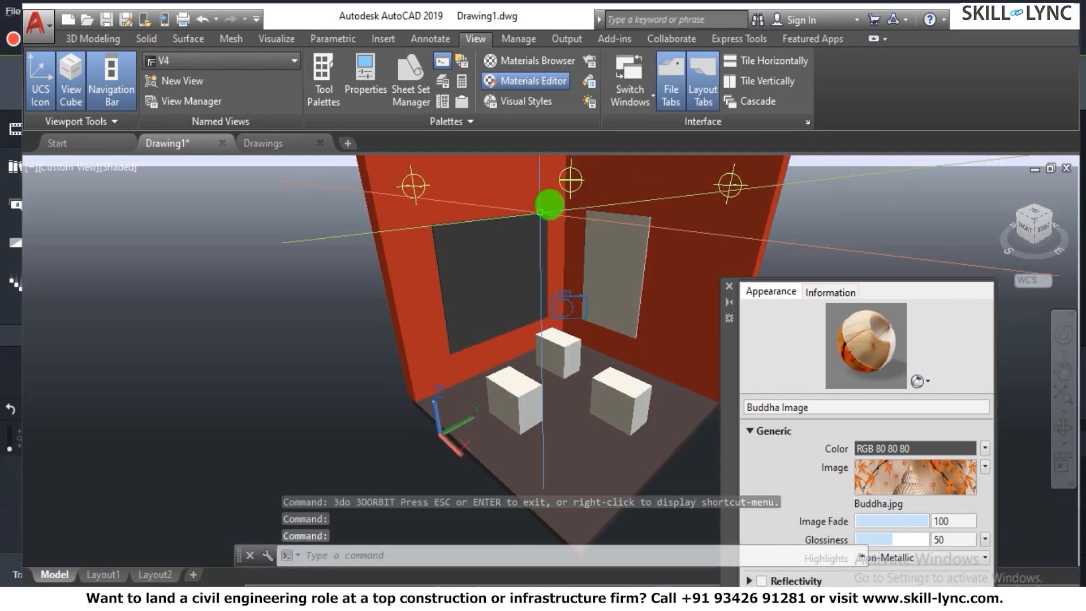
pyautogui.click(573, 182)
pyautogui.press('Escape')
pyautogui.press('Escape')
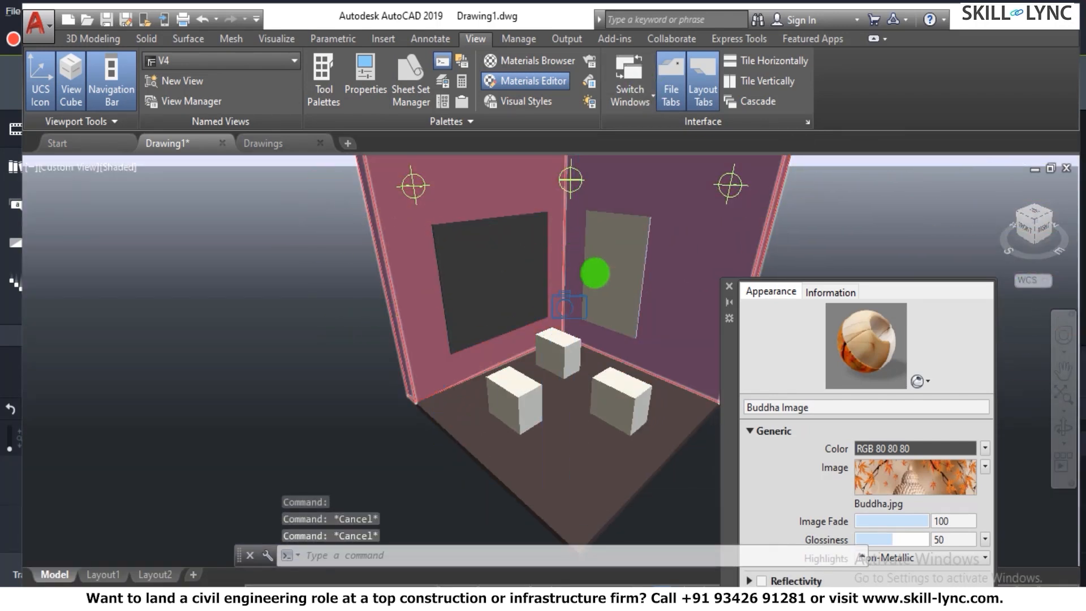
# - Select the point light at the wall corner from a near-top view and open its properties
pyautogui.scroll(-5, 613, 235)
pyautogui.scroll(5, 613, 235)
pyautogui.write('3d')
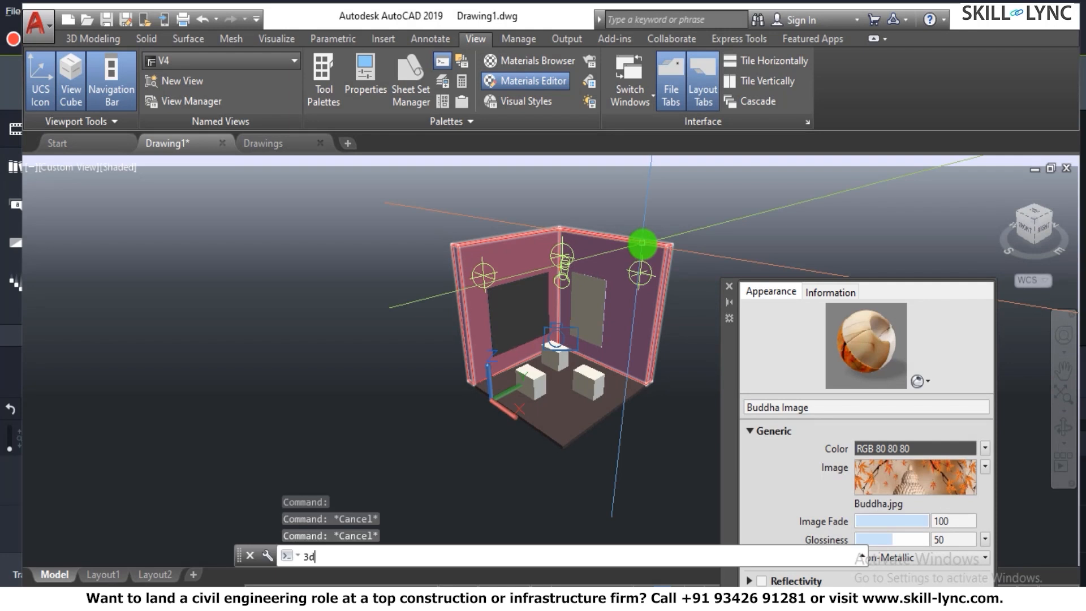
pyautogui.write('o')
pyautogui.press('Return')
pyautogui.moveTo(556, 286); pyautogui.dragTo(548, 238)
pyautogui.press('Escape')
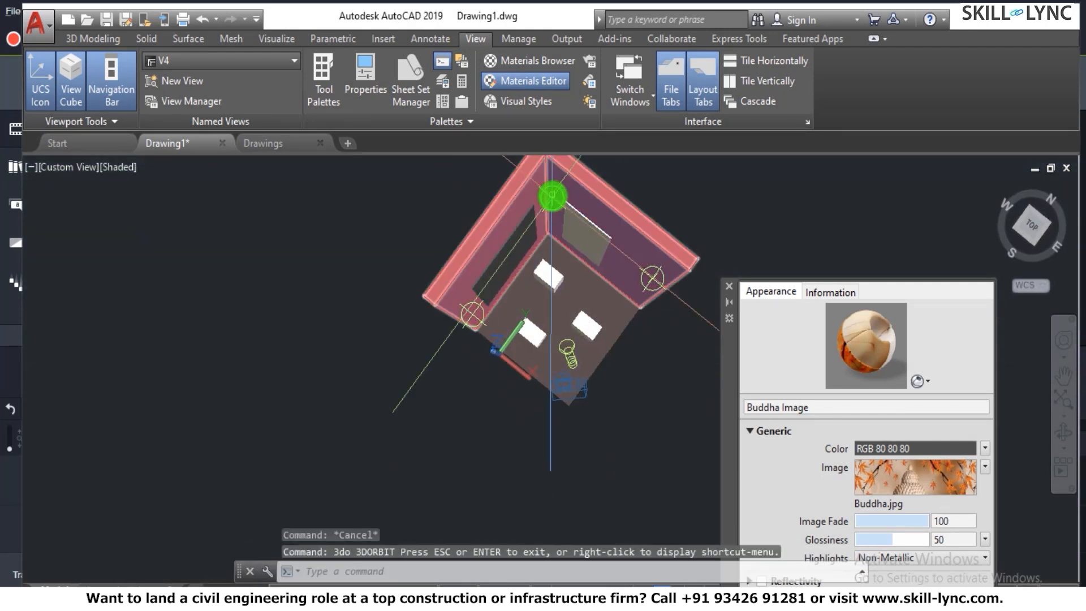
pyautogui.click(552, 203)
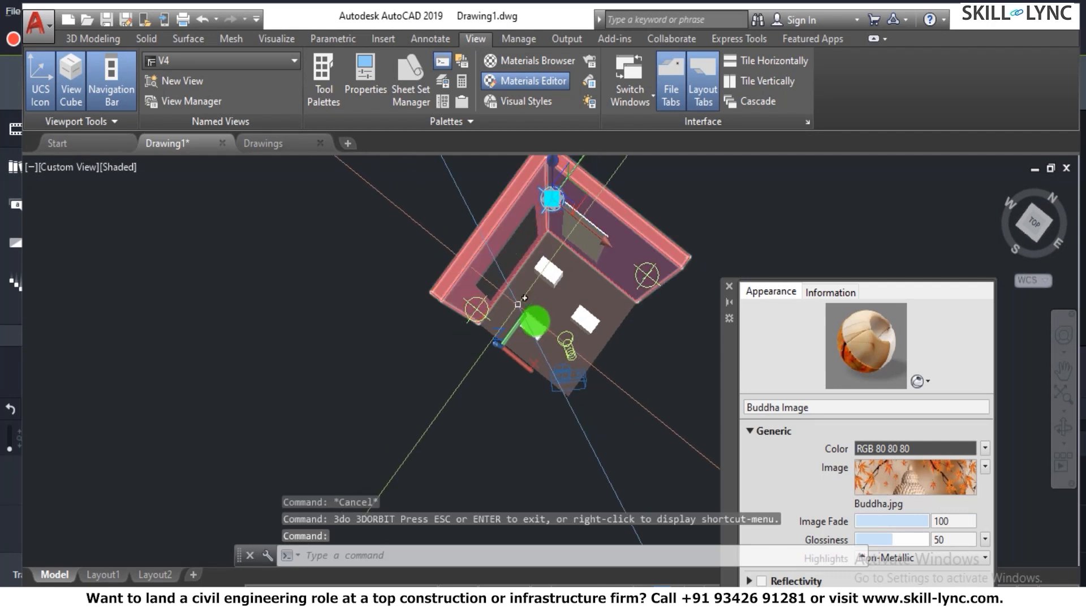
pyautogui.write('ch')
pyautogui.press('Return')
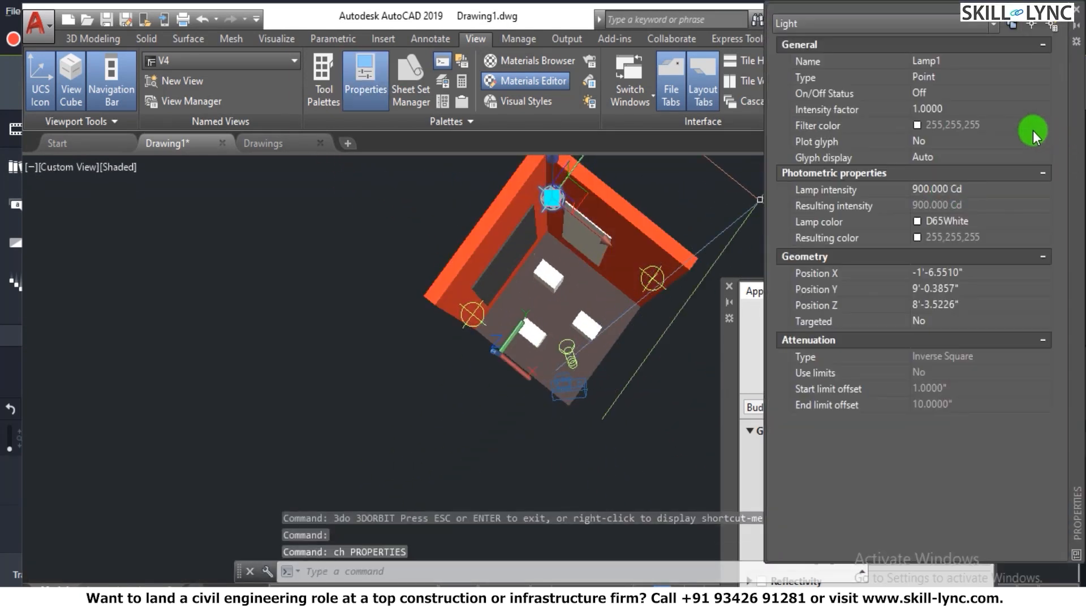
# - Switch the corner point light on, set its intensity factor to 2, and deselect it
pyautogui.click(994, 90)
pyautogui.click(995, 90)
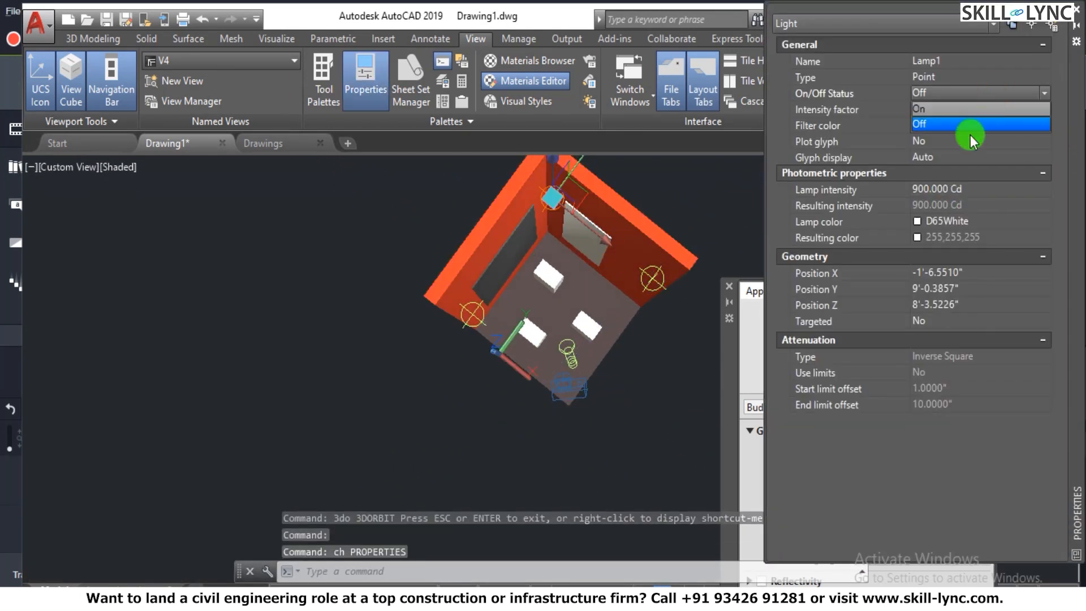
pyautogui.click(965, 107)
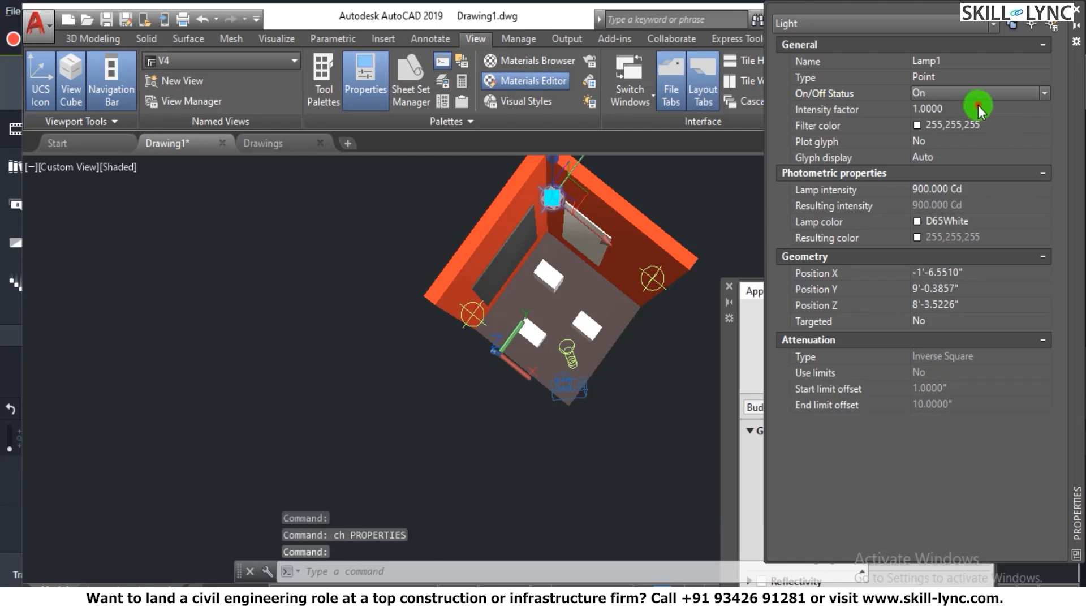
pyautogui.write('2')
pyautogui.press('Return')
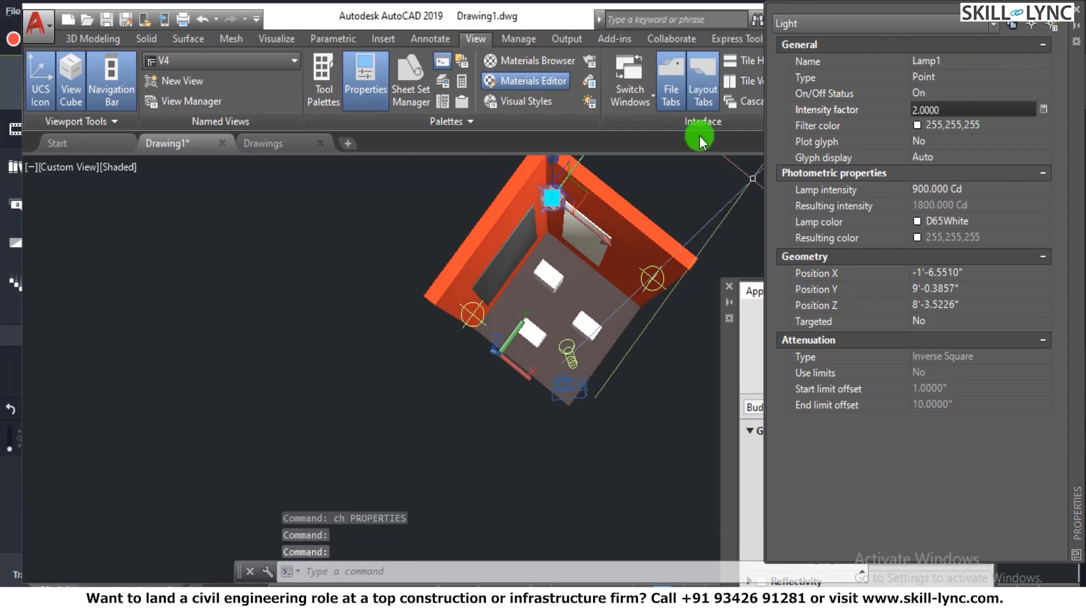
pyautogui.press('Escape')
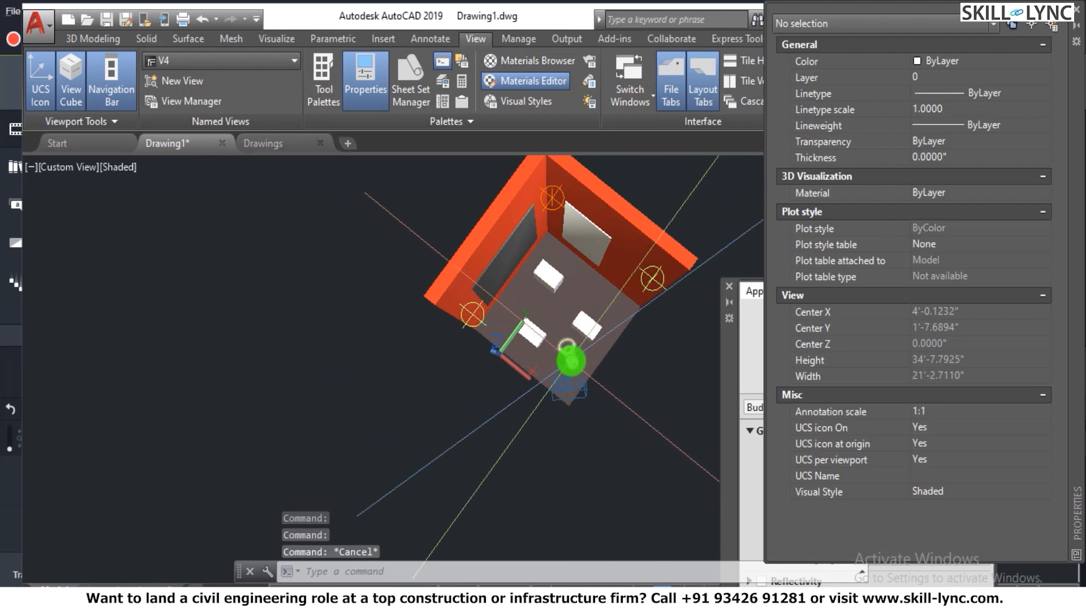
pyautogui.press('Escape')
# - Select the spotlight near the camera, set its status to On, and deselect it
pyautogui.press('Escape')
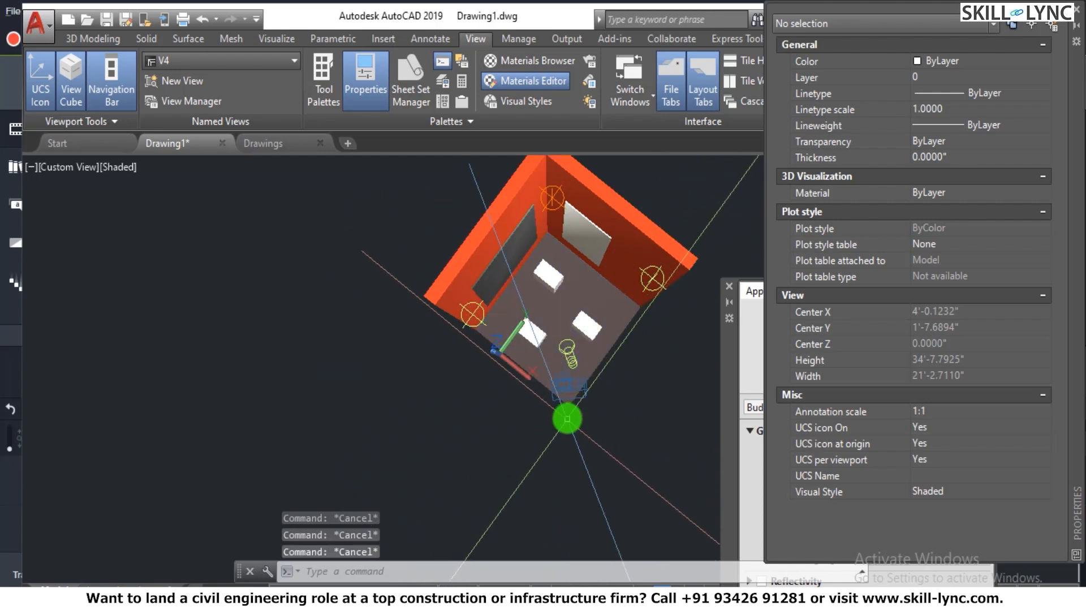
pyautogui.click(567, 418)
pyautogui.press('Escape')
pyautogui.click(570, 358)
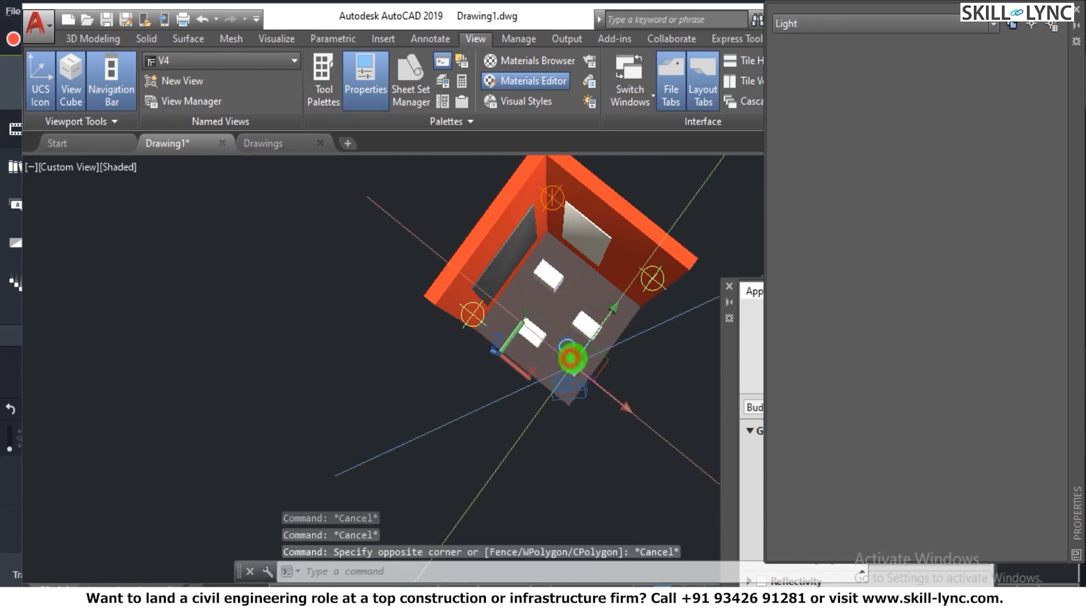
pyautogui.click(965, 90)
pyautogui.click(964, 90)
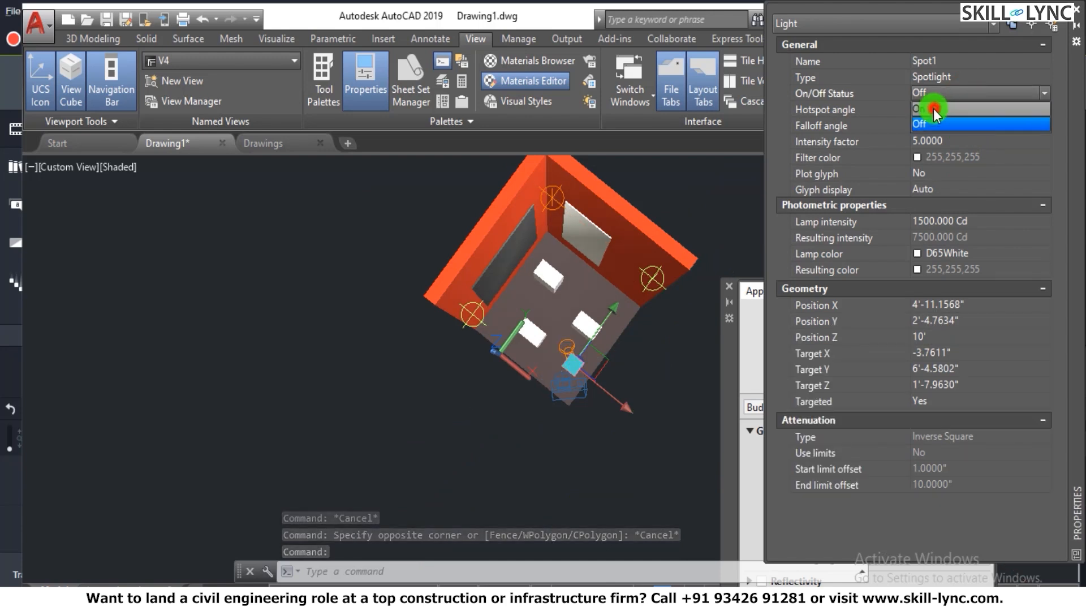
pyautogui.click(933, 110)
pyautogui.press('Escape')
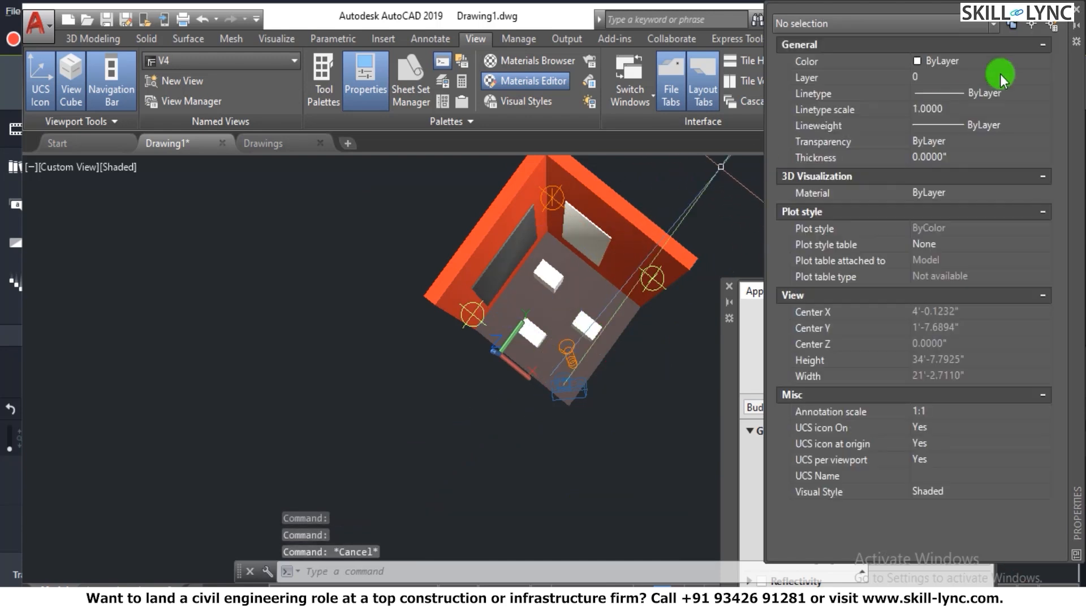
# - Restore the saved V4 view and render a crop window covering both wall panels and most of the boxes
pyautogui.click(210, 66)
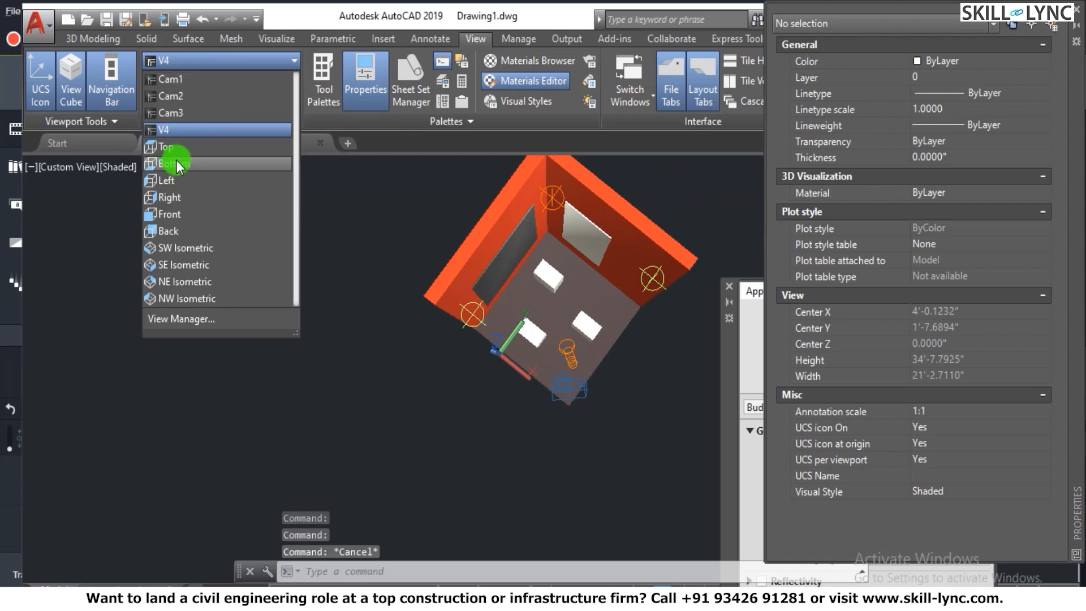
pyautogui.click(189, 135)
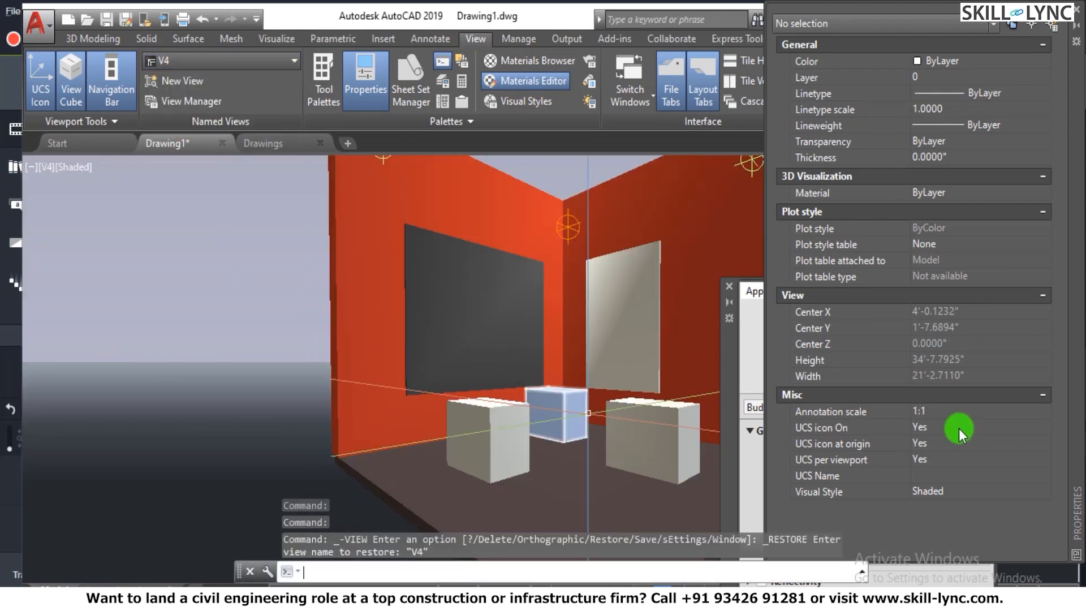
pyautogui.write('rr')
pyautogui.press('Return')
pyautogui.click(707, 142)
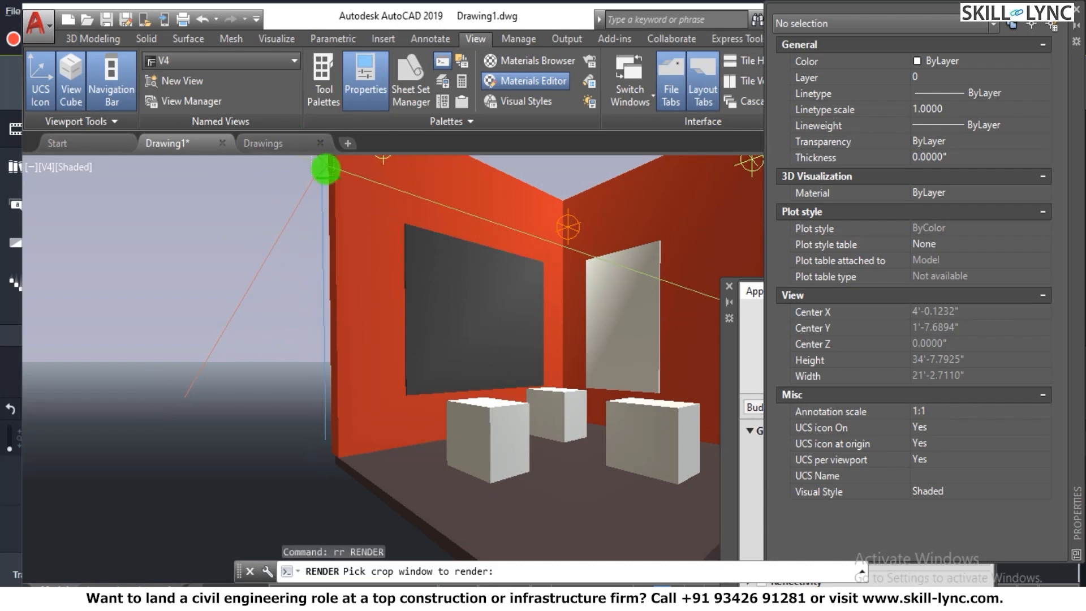
pyautogui.click(325, 169)
pyautogui.click(704, 482)
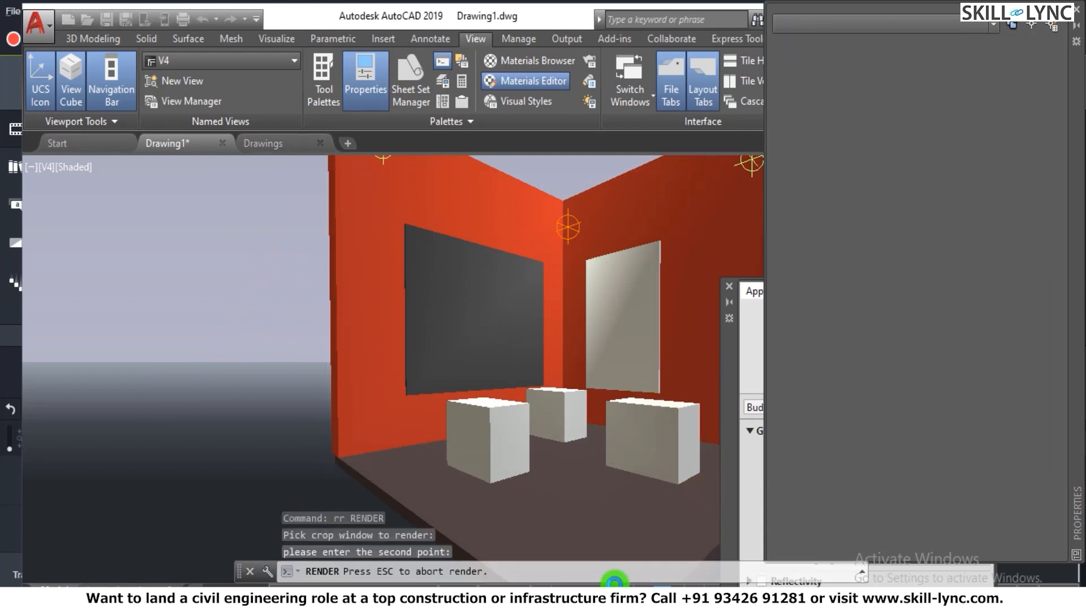
pyautogui.moveTo(640, 598)
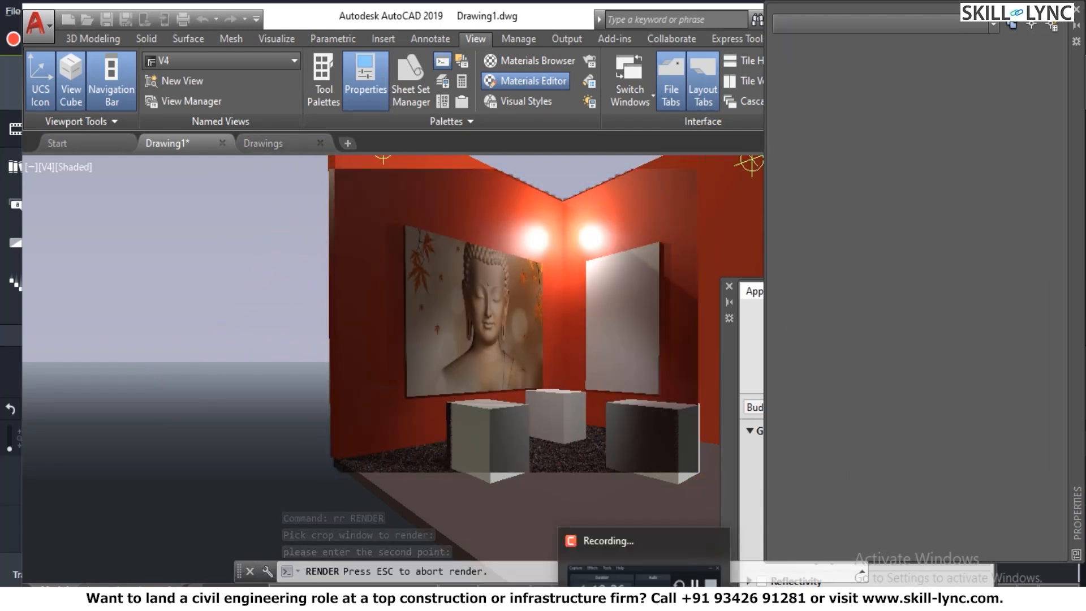
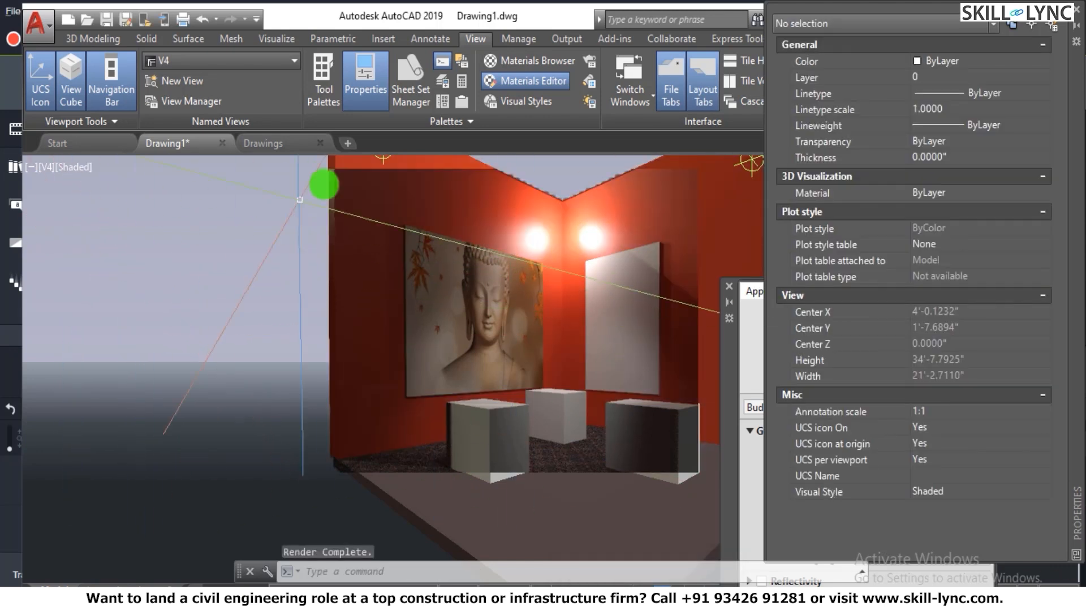
# - Close the Properties palette and the Materials Editor, and open the Materials Browser docked beside the drawing
pyautogui.moveTo(308, 296)
pyautogui.keyDown('shift'); pyautogui.mouseDown(button='middle')
pyautogui.moveTo(519, 337)
pyautogui.moveTo(699, 462)
pyautogui.mouseUp(button='middle'); pyautogui.keyUp('shift')
pyautogui.scroll(-2, 630, 448)
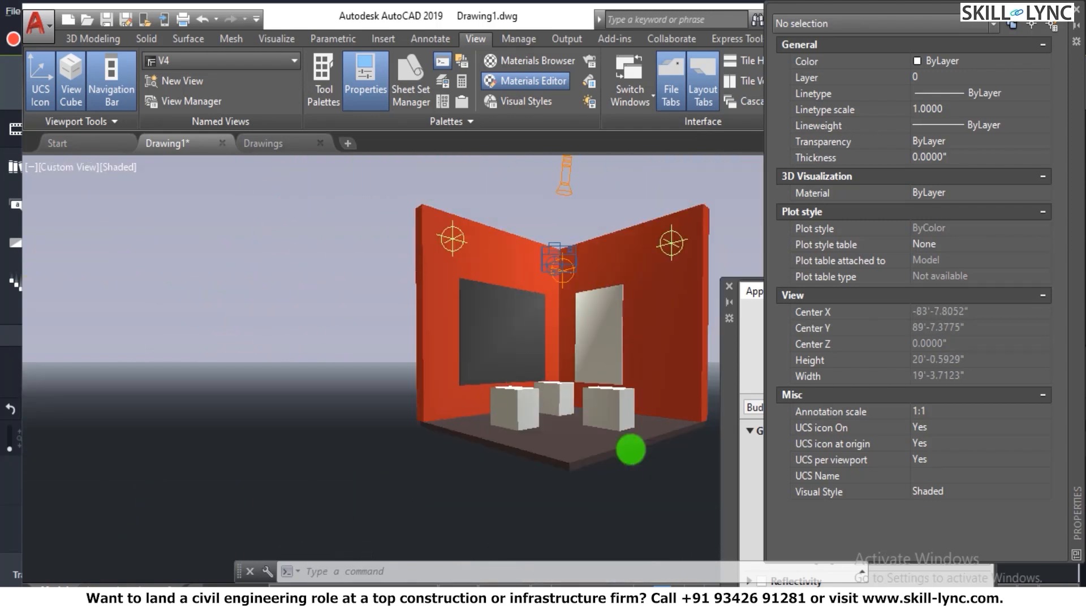
pyautogui.click(1077, 8)
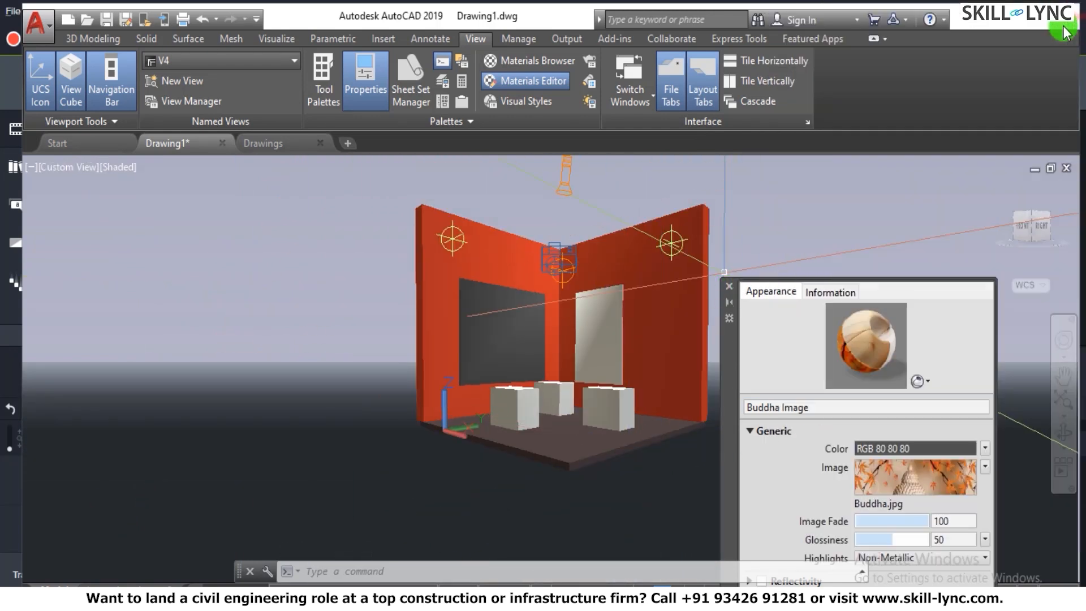
pyautogui.click(729, 286)
pyautogui.click(527, 66)
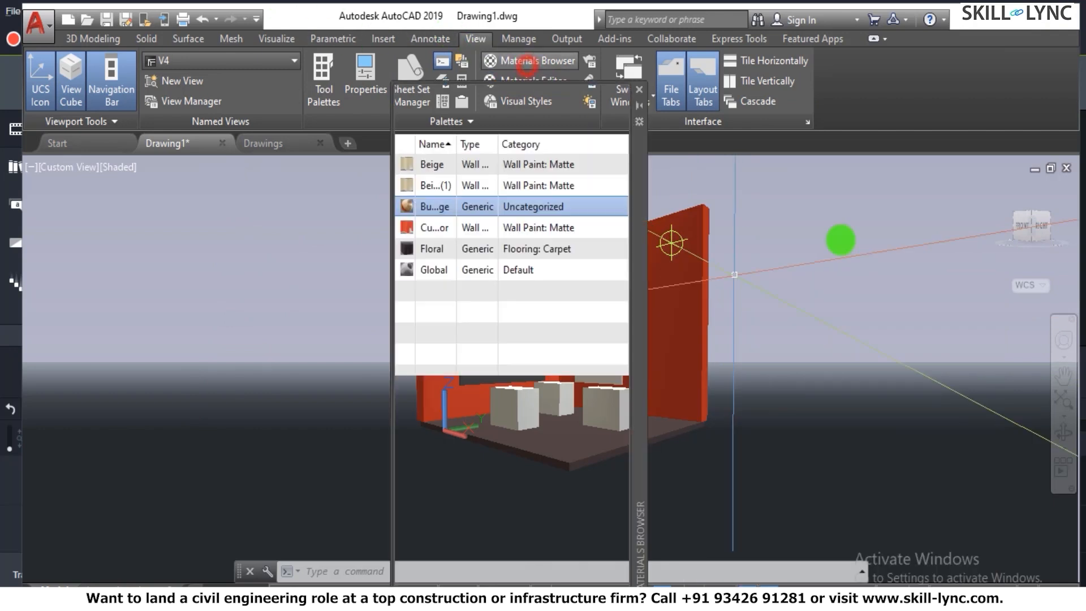
pyautogui.click(436, 251)
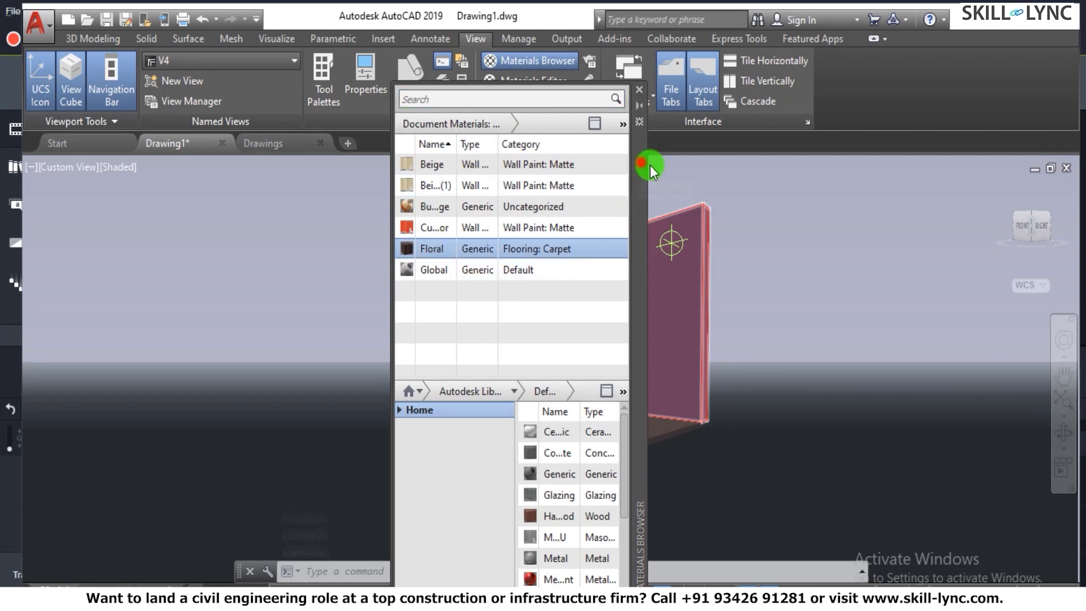
pyautogui.moveTo(650, 165); pyautogui.dragTo(1035, 351)
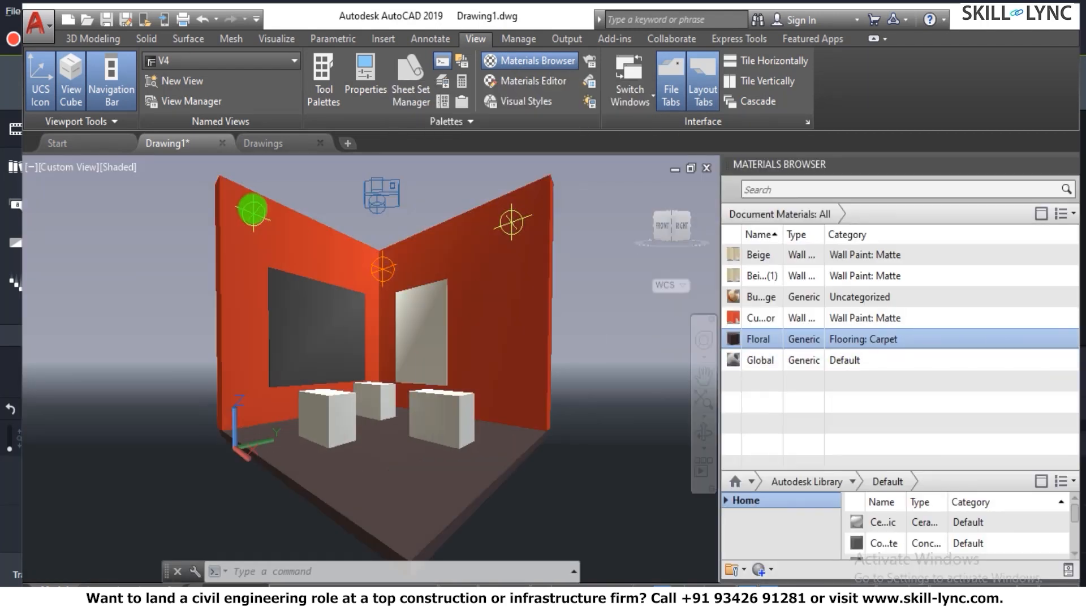
# - Leave the angled room view and switch the model to the preset Top view
pyautogui.press('Escape')
pyautogui.write('3d')
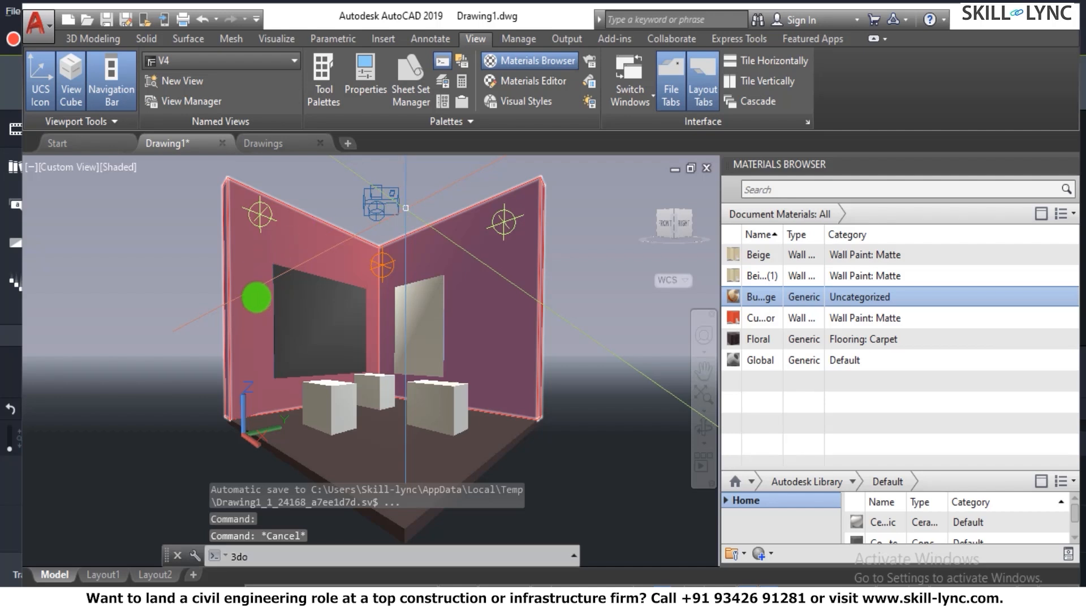
pyautogui.write('o')
pyautogui.press('Return')
pyautogui.moveTo(407, 327); pyautogui.dragTo(125, 224)
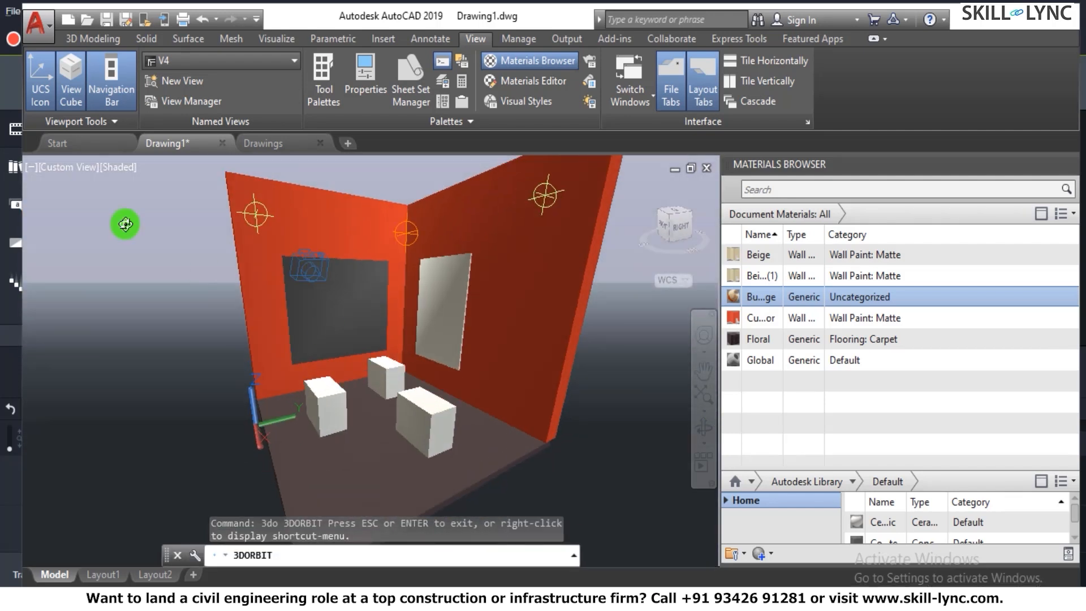
pyautogui.click(185, 55)
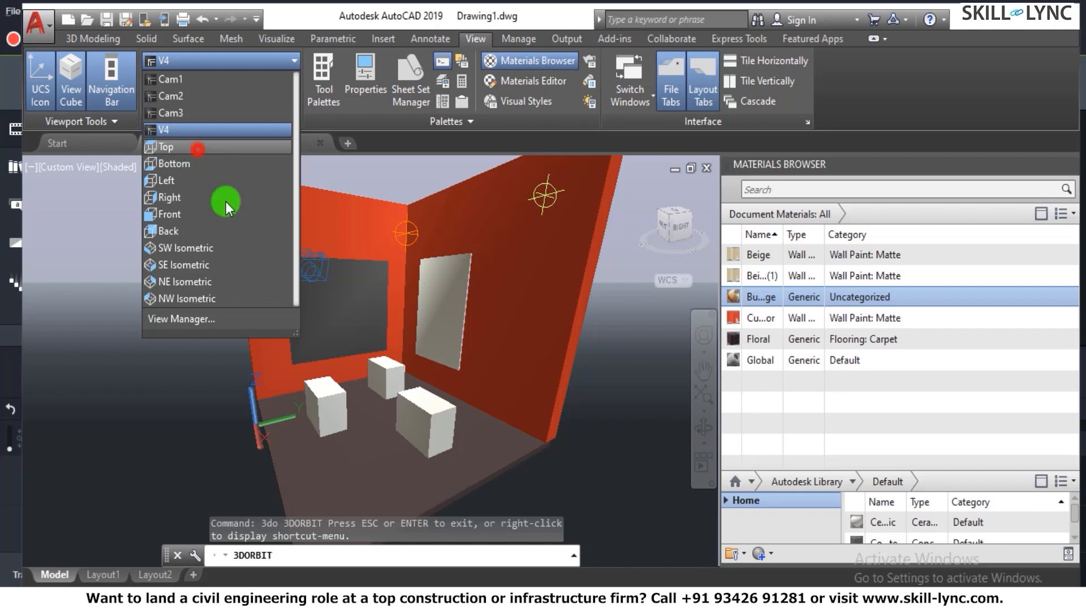
pyautogui.click(198, 149)
# - Apply the Floral carpet material from the document materials to the room's floor slab
pyautogui.scroll(5, 403, 370)
pyautogui.click(410, 320)
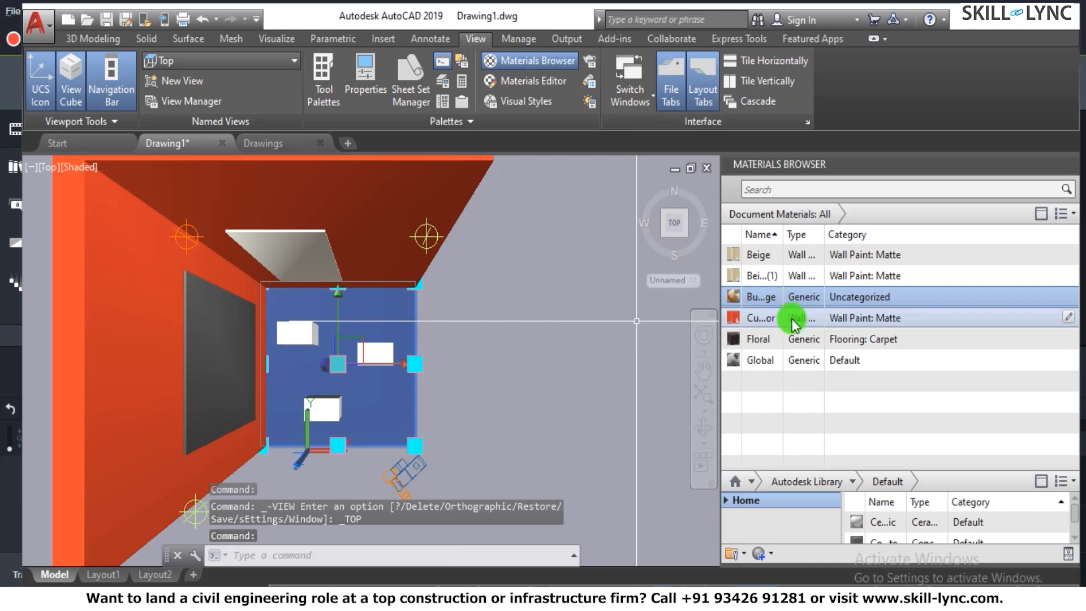
pyautogui.click(767, 342)
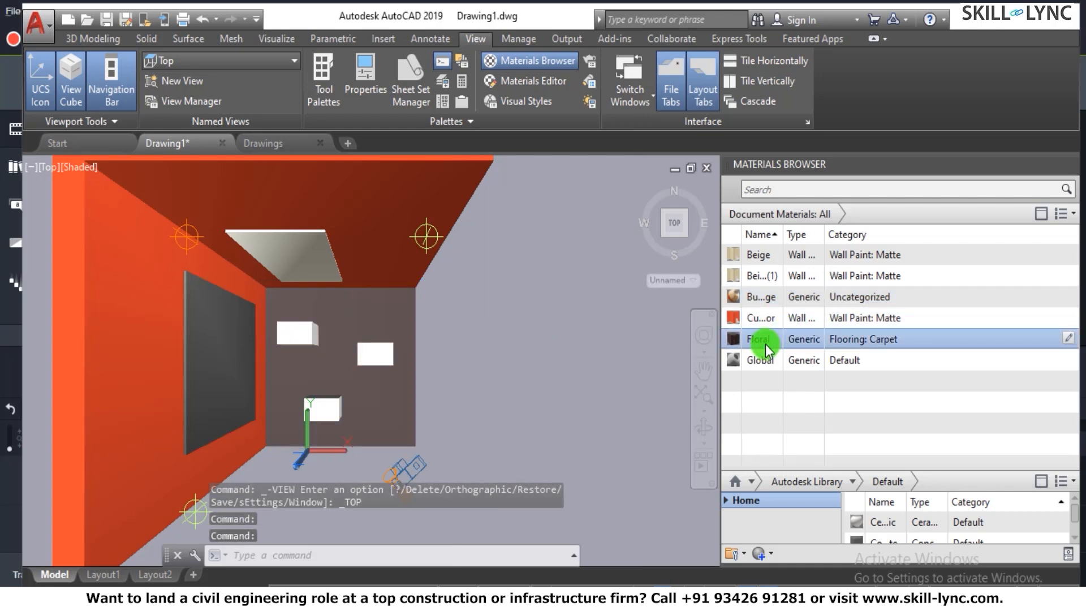
pyautogui.moveTo(356, 403); pyautogui.dragTo(372, 416)
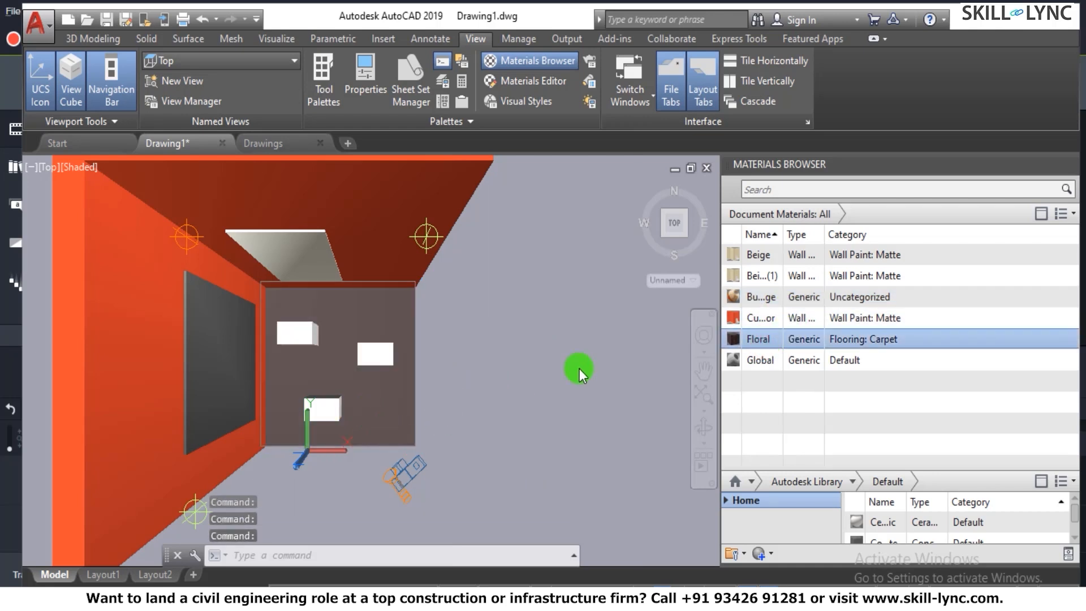
pyautogui.scroll(4, 331, 418)
pyautogui.scroll(-2, 432, 420)
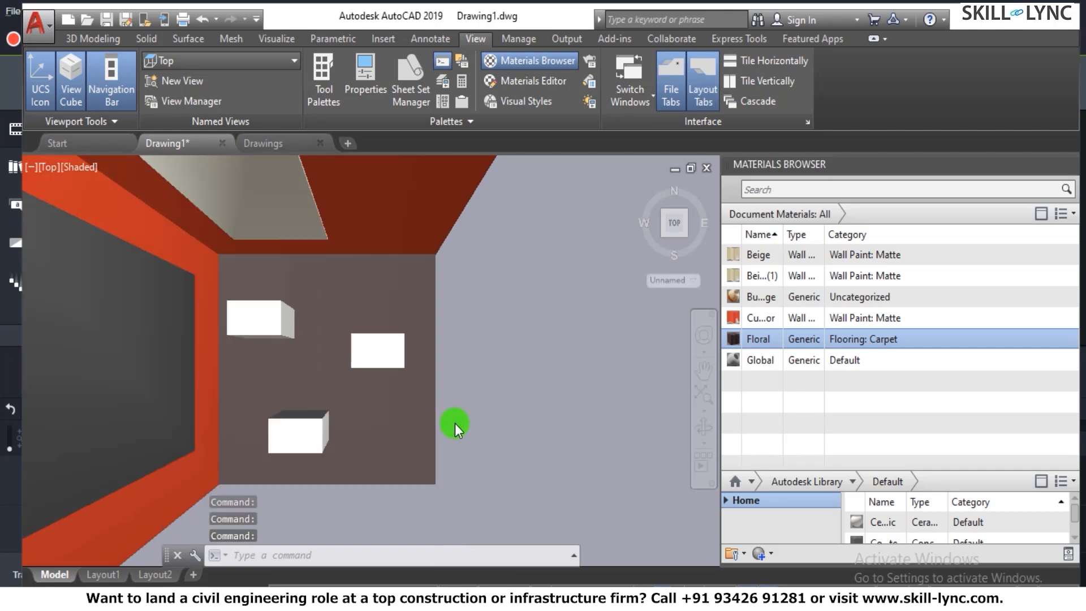
# - Set the visual style to Realistic and inspect the carpet pattern on the floor up close
pyautogui.scroll(-3, 455, 423)
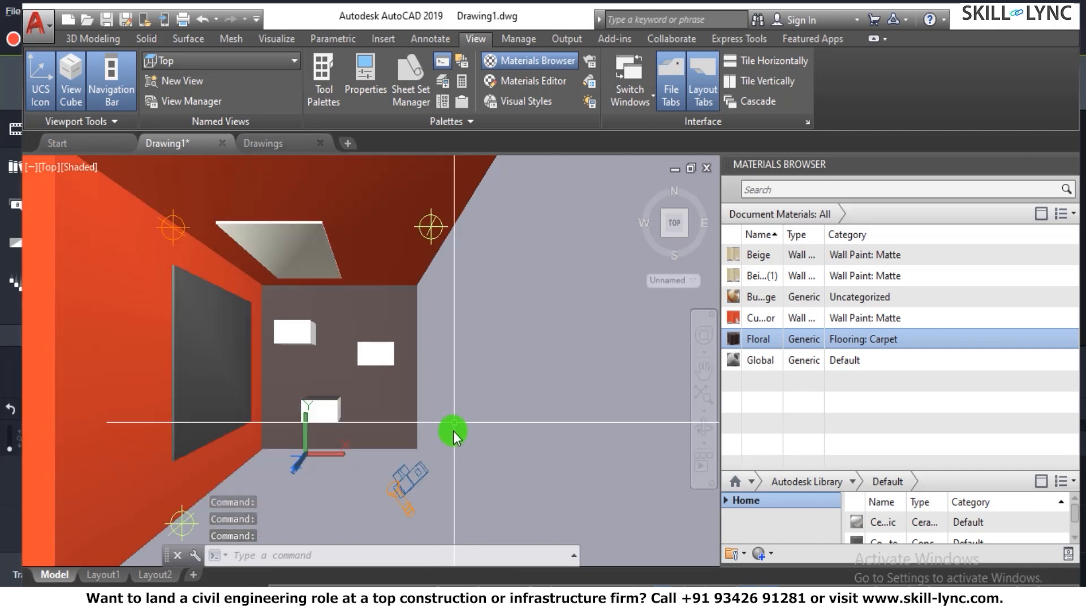
pyautogui.click(77, 167)
pyautogui.click(121, 264)
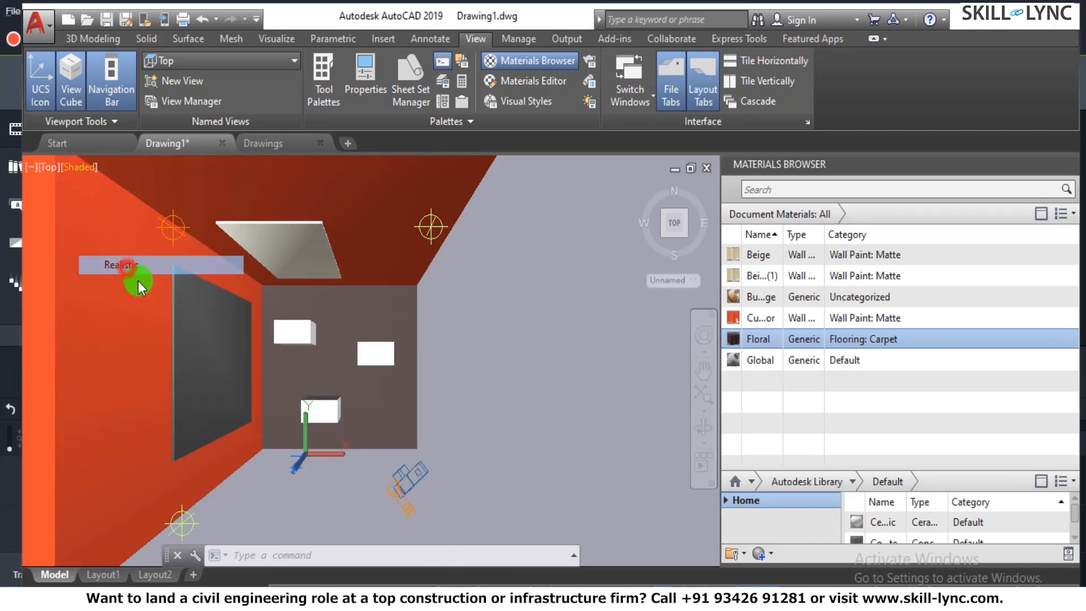
pyautogui.scroll(6, 461, 388)
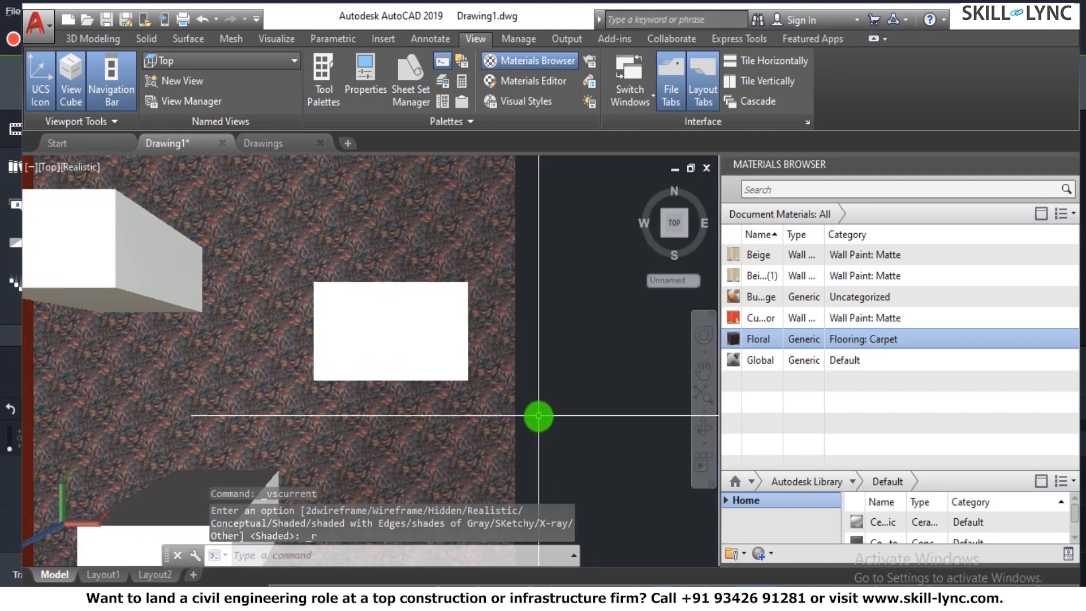
pyautogui.scroll(-6, 497, 407)
pyautogui.scroll(2, 348, 435)
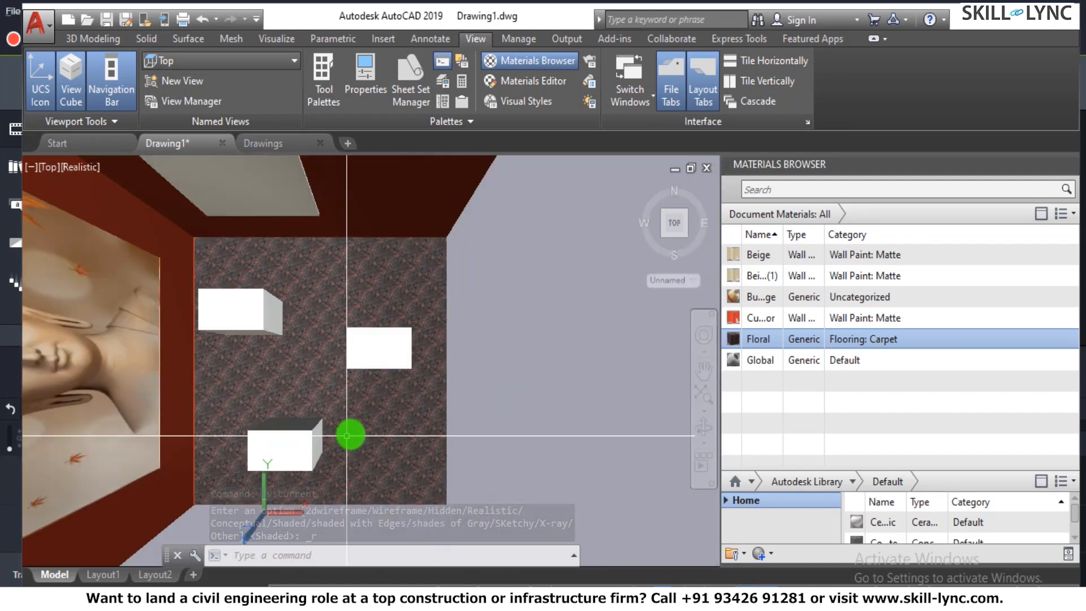
pyautogui.scroll(-3, 371, 422)
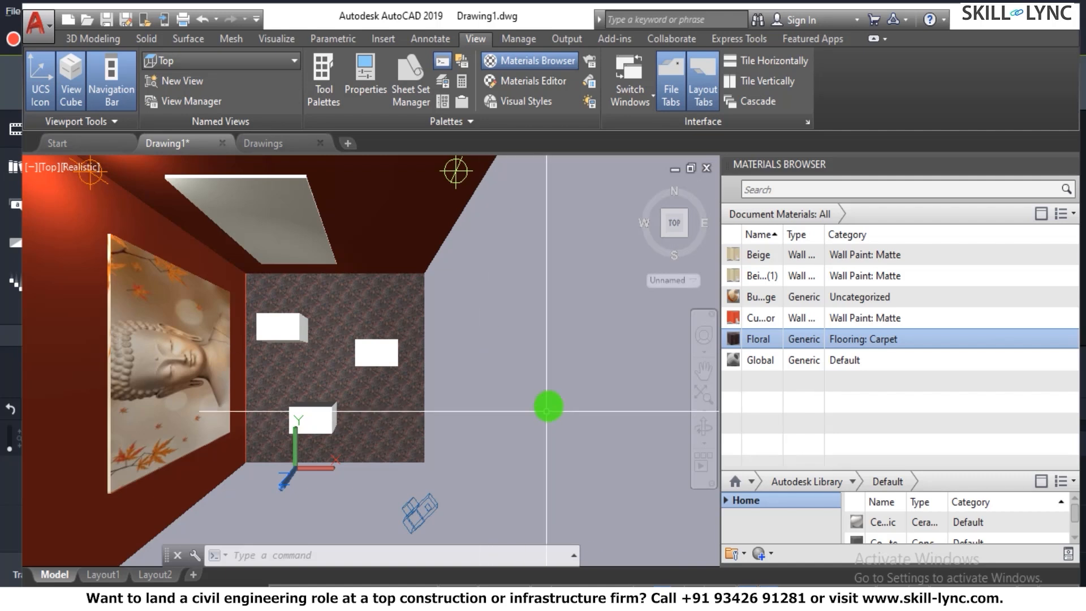
pyautogui.press('Escape')
pyautogui.press('Escape')
pyautogui.write('setuv')
pyautogui.press('Return')
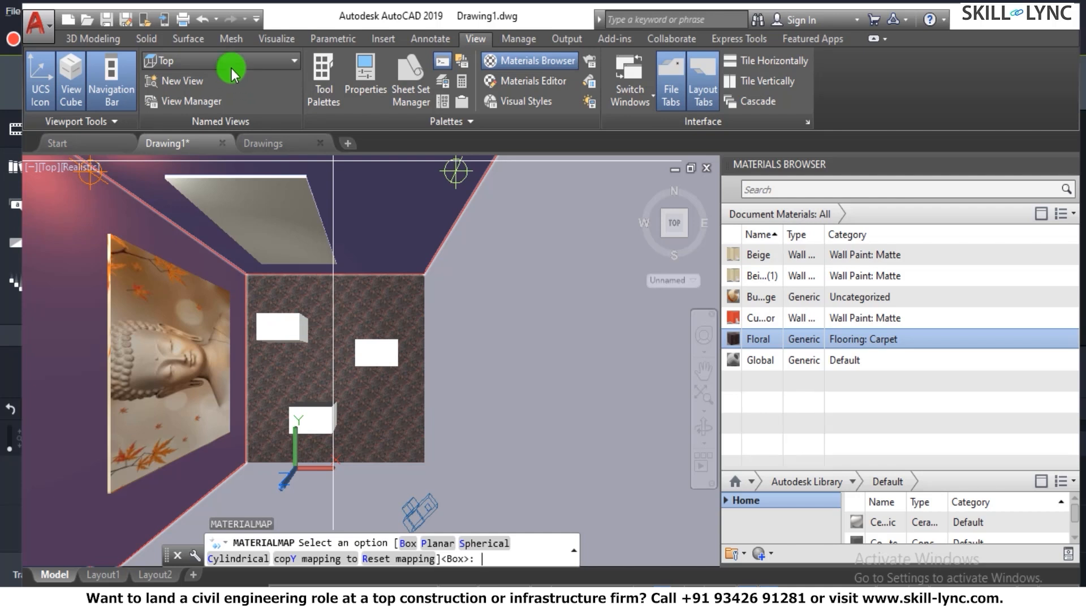
pyautogui.press('Escape')
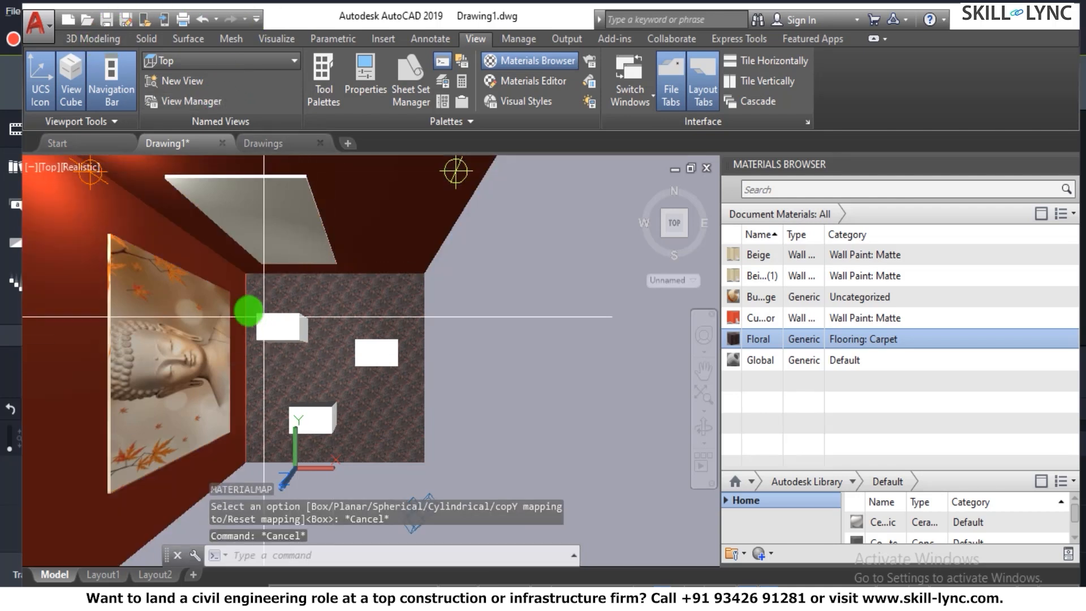
pyautogui.click(113, 40)
pyautogui.click(286, 40)
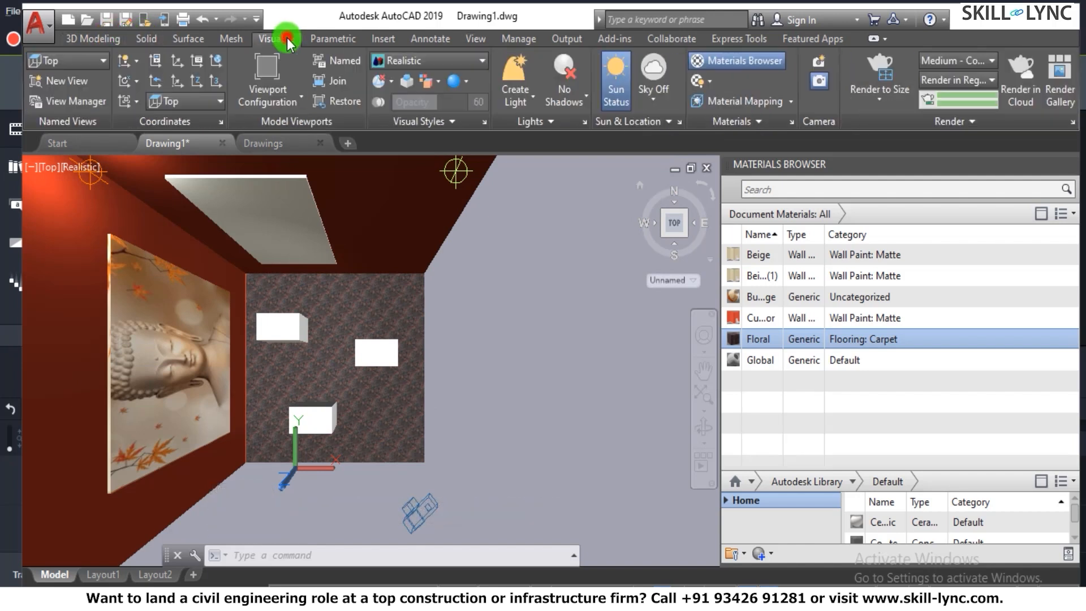
pyautogui.click(761, 106)
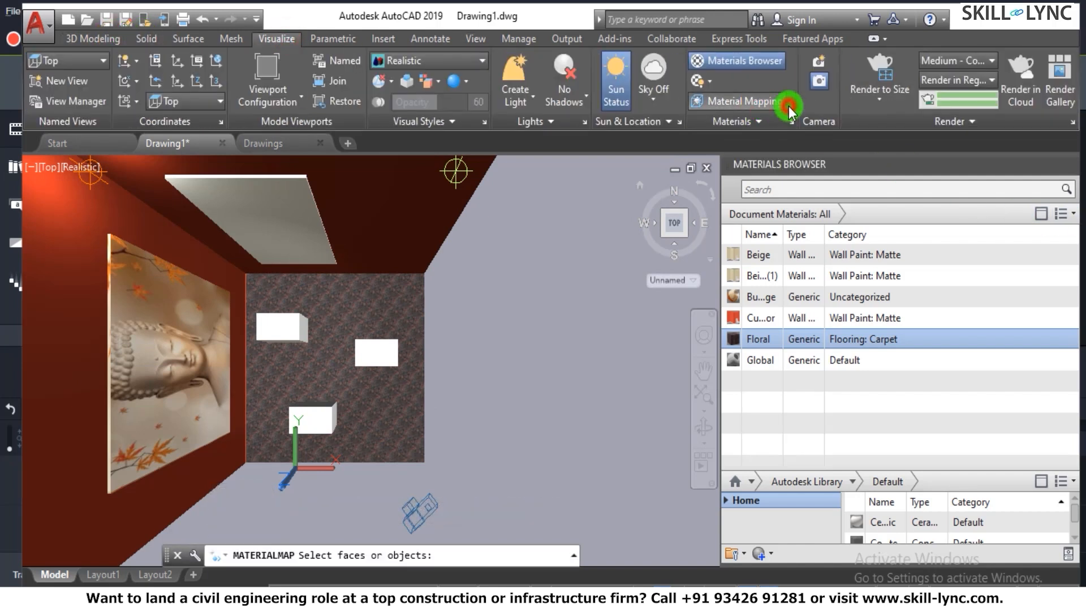
pyautogui.click(789, 107)
pyautogui.click(738, 162)
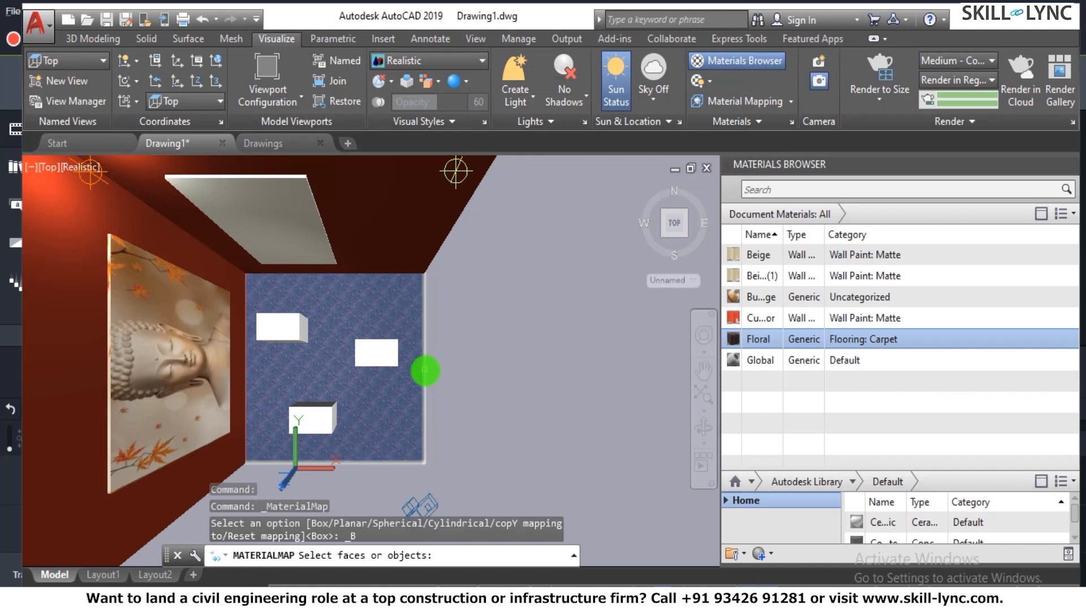
pyautogui.click(425, 370)
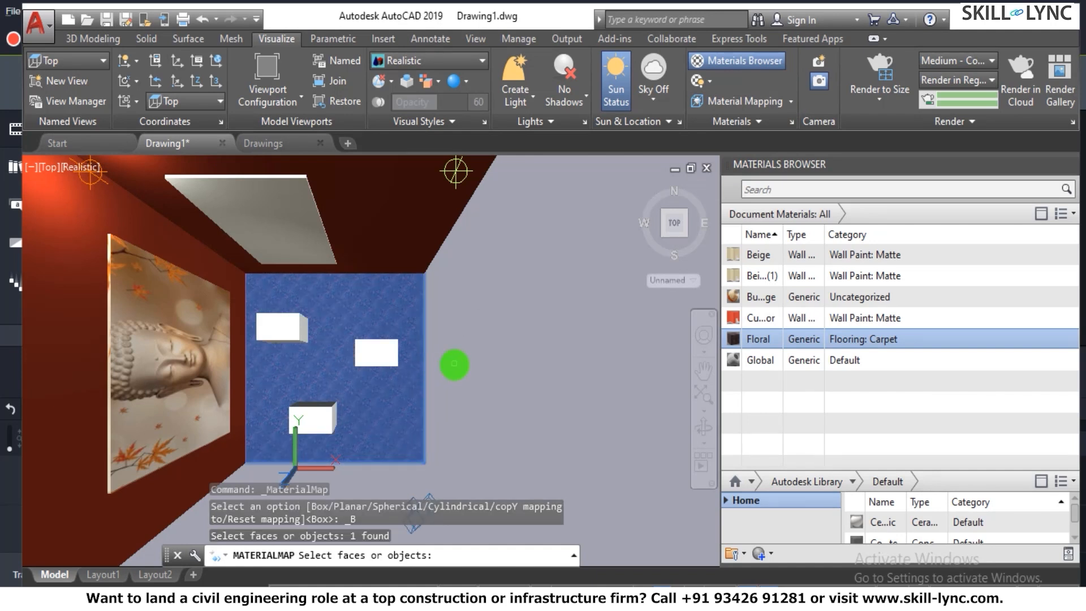
pyautogui.click(390, 385)
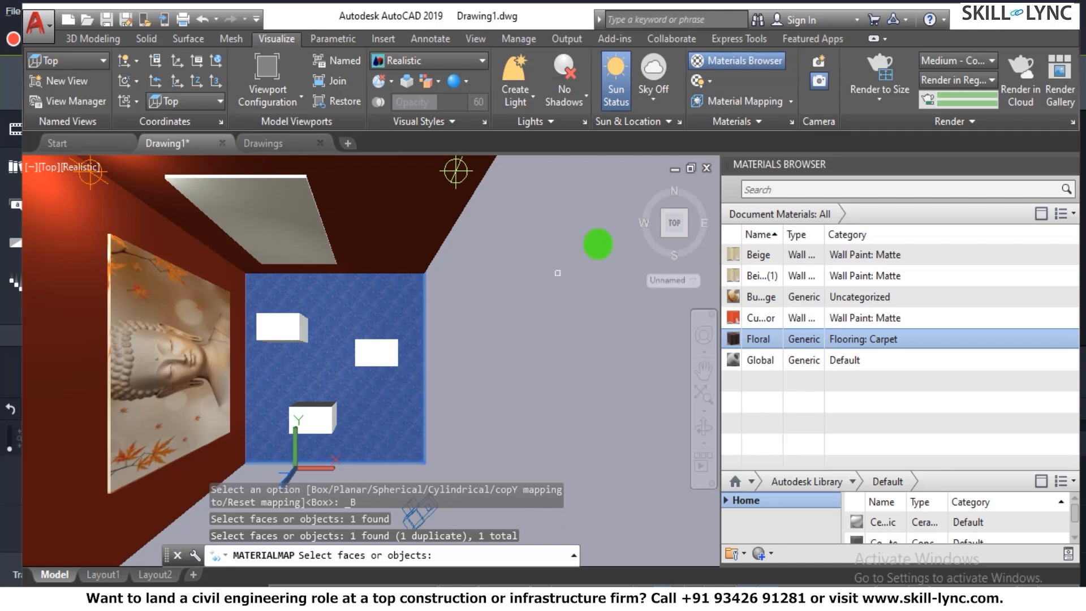
pyautogui.click(762, 105)
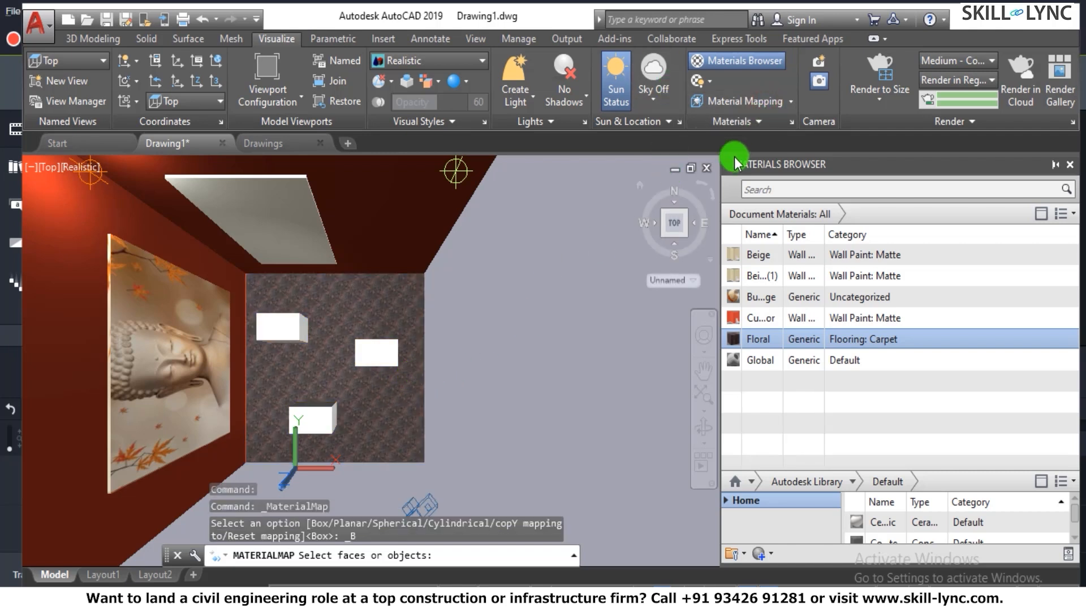
pyautogui.press('Escape')
pyautogui.press('Escape')
pyautogui.click(424, 392)
pyautogui.press('Escape')
pyautogui.press('Escape')
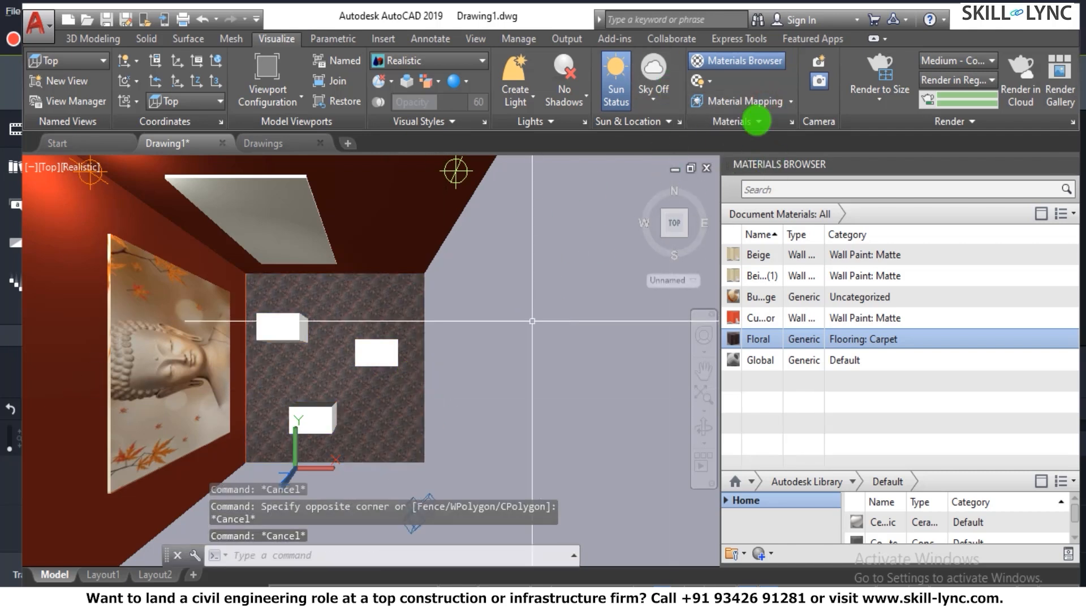
# - Start Box material mapping on the floor slab
pyautogui.click(773, 101)
pyautogui.click(790, 101)
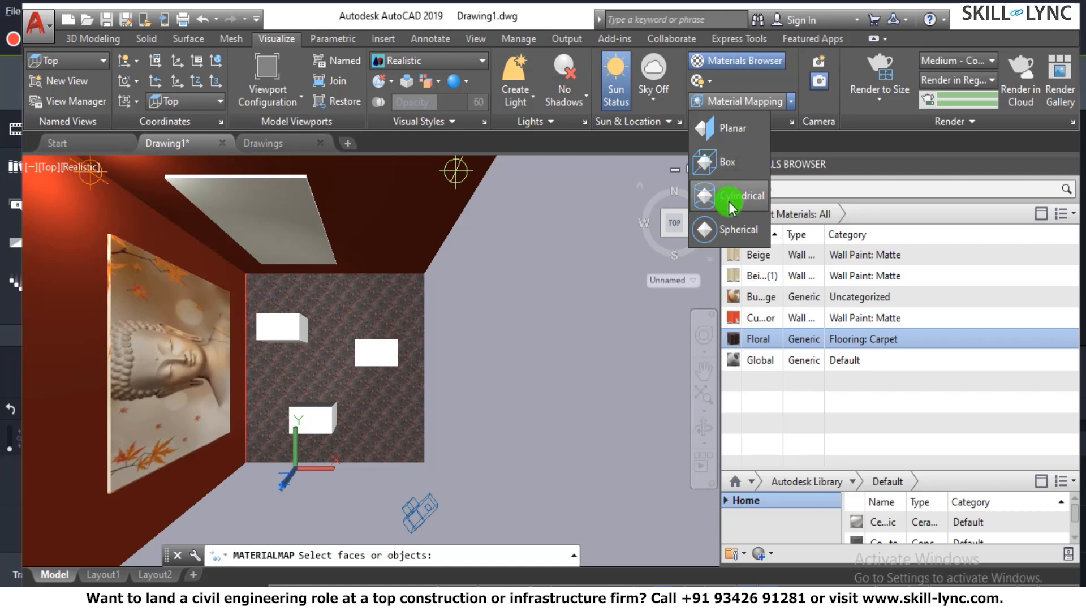
pyautogui.click(734, 159)
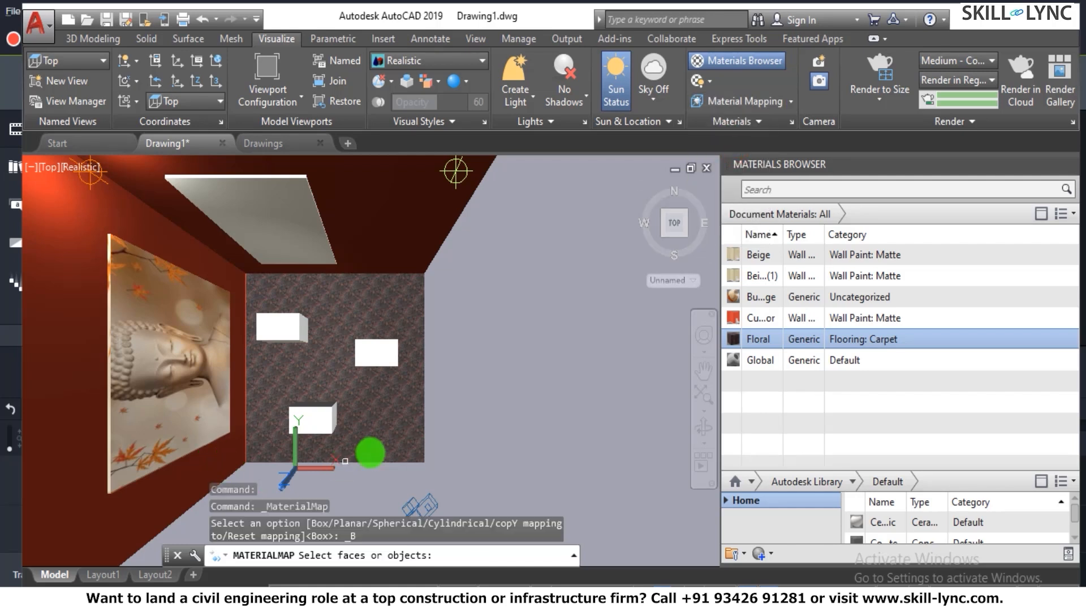
pyautogui.click(454, 444)
pyautogui.click(393, 465)
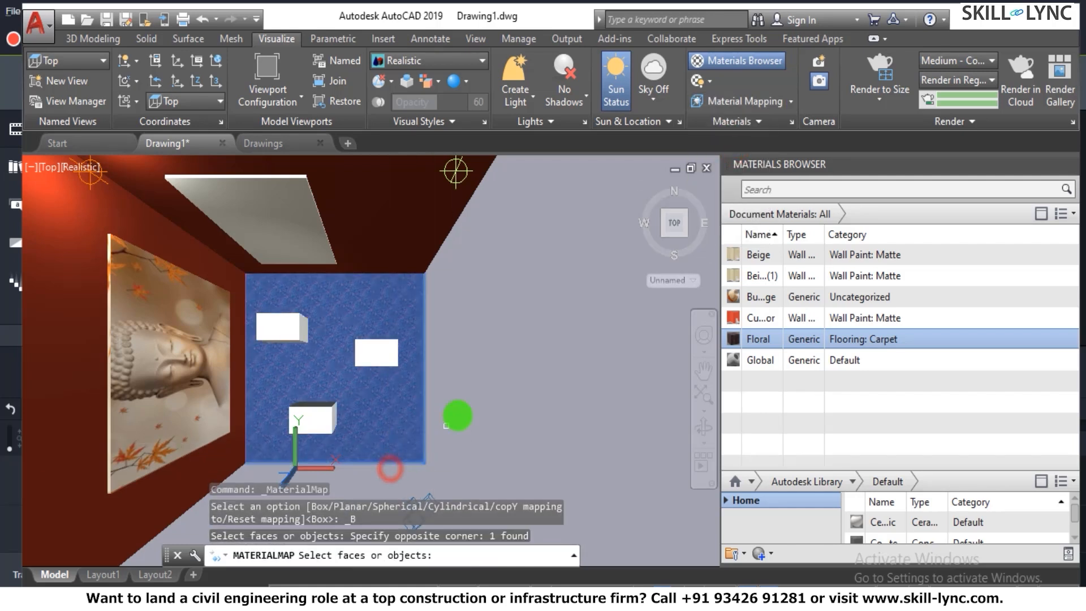
pyautogui.press('Return')
# - Enlarge the floor's mapping box well beyond the room's edges on two sides and end the mapping command
pyautogui.scroll(6, 400, 416)
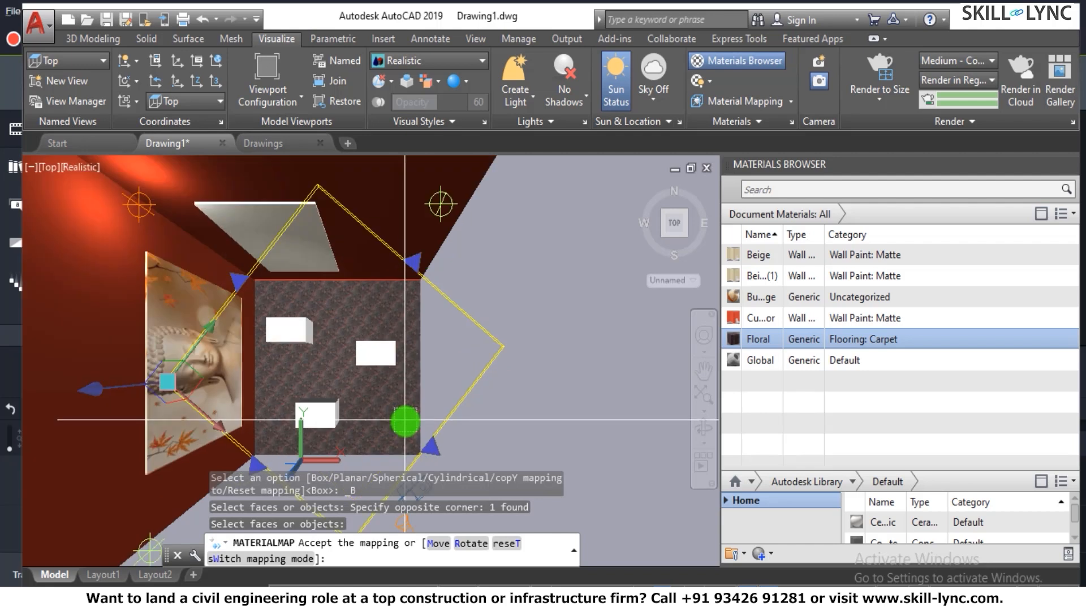
pyautogui.scroll(-5, 440, 406)
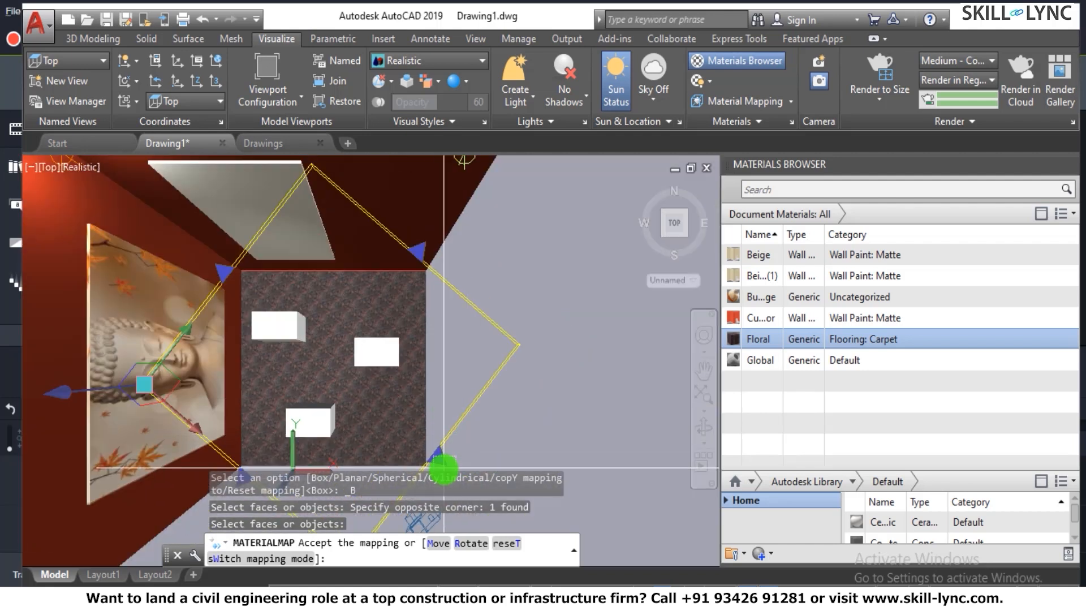
pyautogui.scroll(-5, 483, 458)
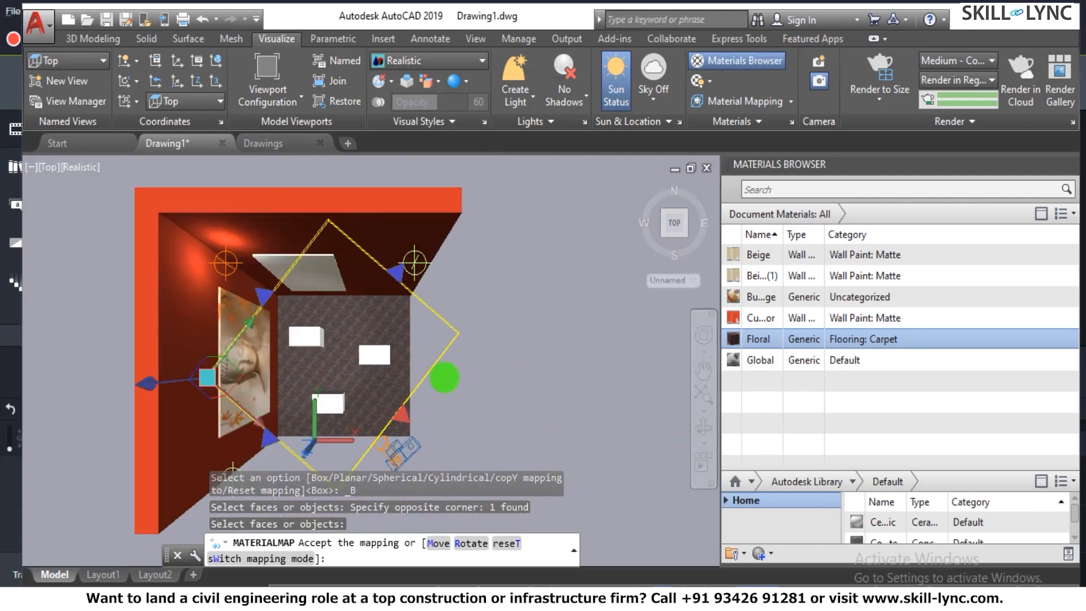
pyautogui.moveTo(444, 335); pyautogui.dragTo(525, 262)
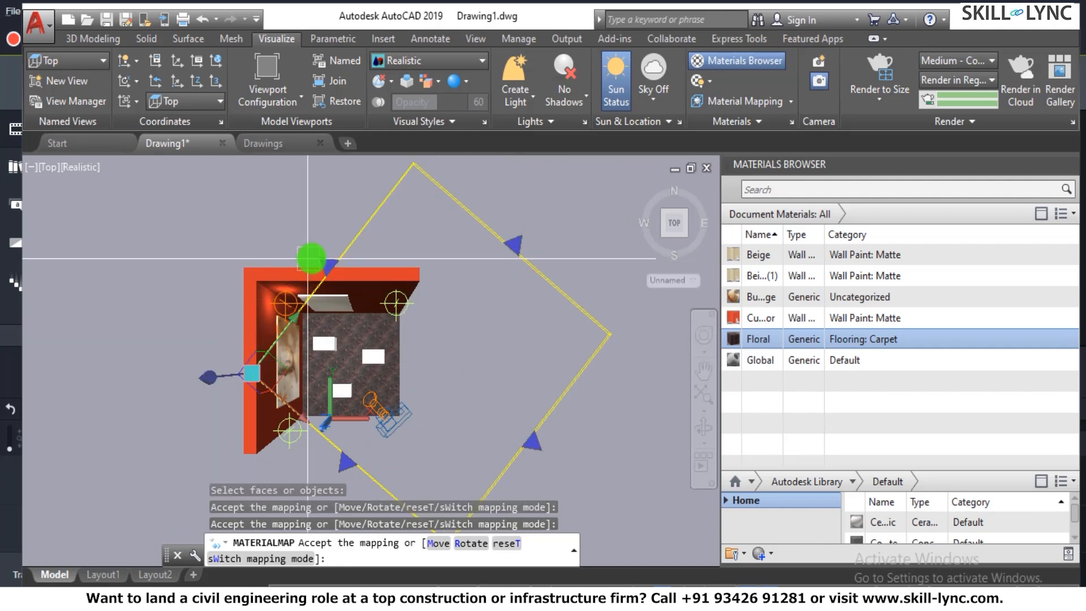
pyautogui.moveTo(319, 259); pyautogui.dragTo(257, 223)
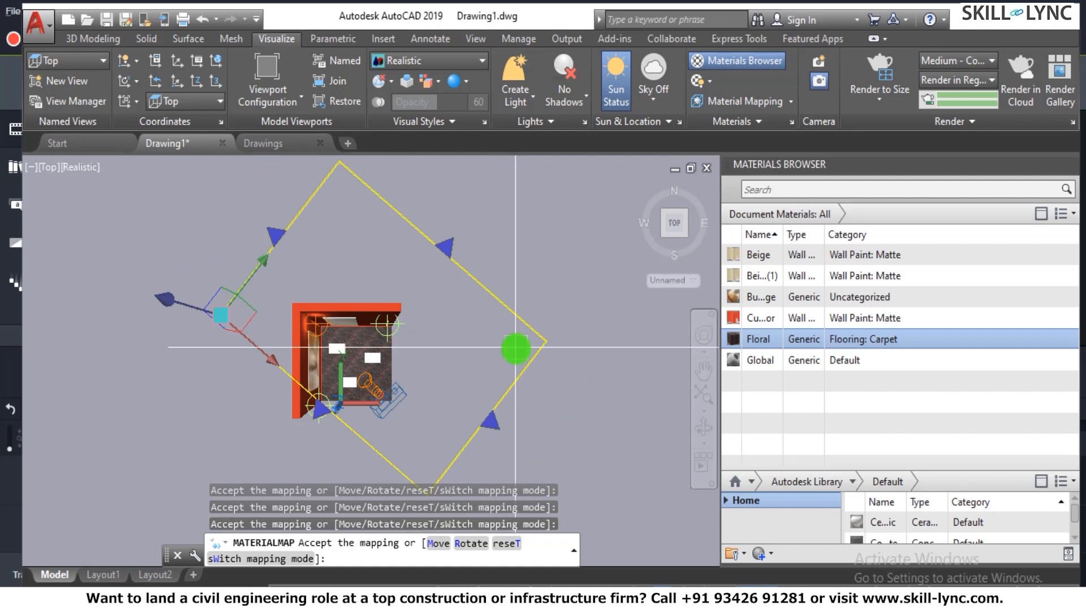
pyautogui.press('Escape')
pyautogui.scroll(-2, 371, 379)
pyautogui.scroll(6, 339, 376)
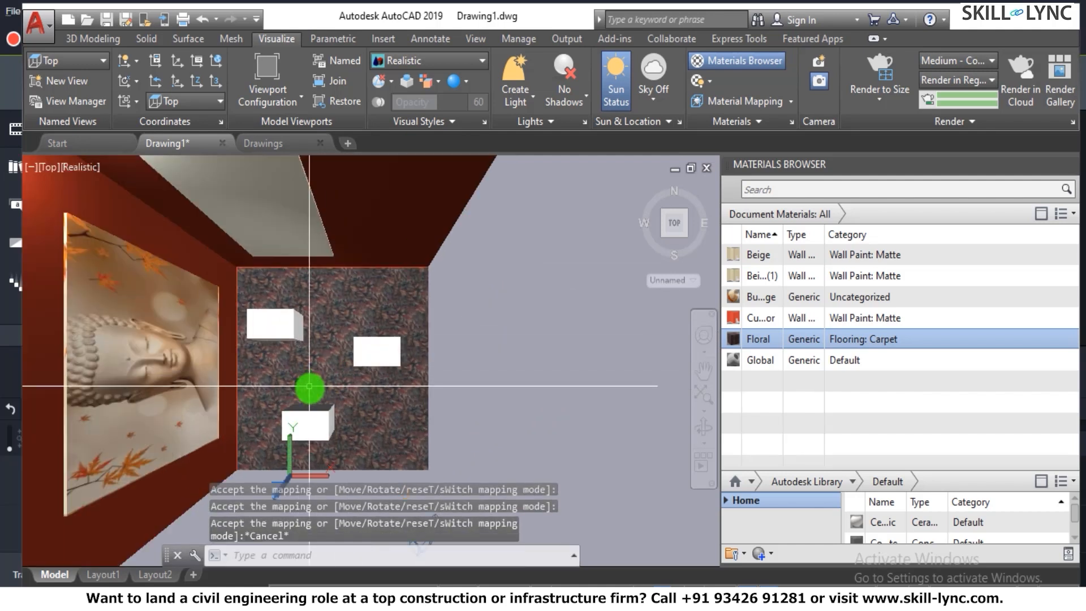
# - Orbit from the top view to a perspective of the room's interior and examine the carpet on the floor
pyautogui.scroll(-4, 354, 378)
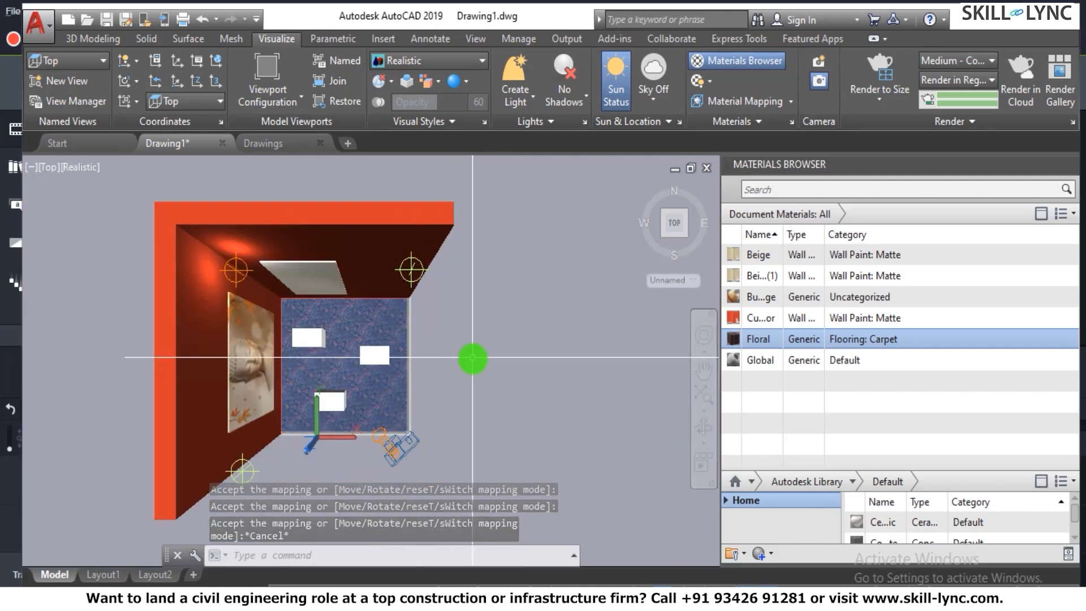
pyautogui.press('Escape')
pyautogui.write('3do')
pyautogui.press('Return')
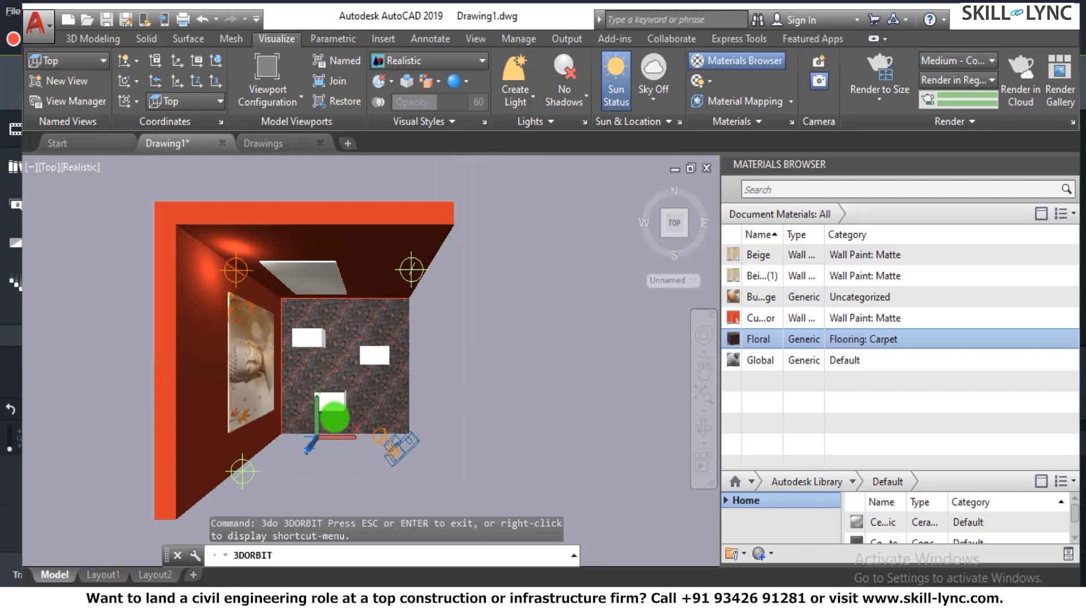
pyautogui.moveTo(325, 375); pyautogui.dragTo(326, 272)
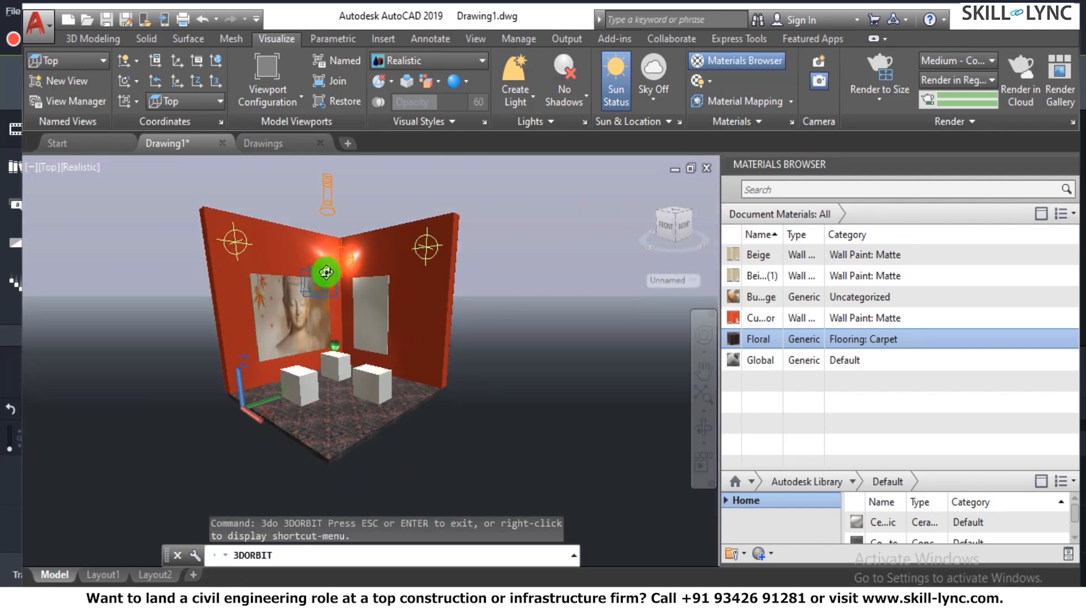
pyautogui.scroll(3, 322, 426)
pyautogui.moveTo(368, 398); pyautogui.dragTo(394, 385)
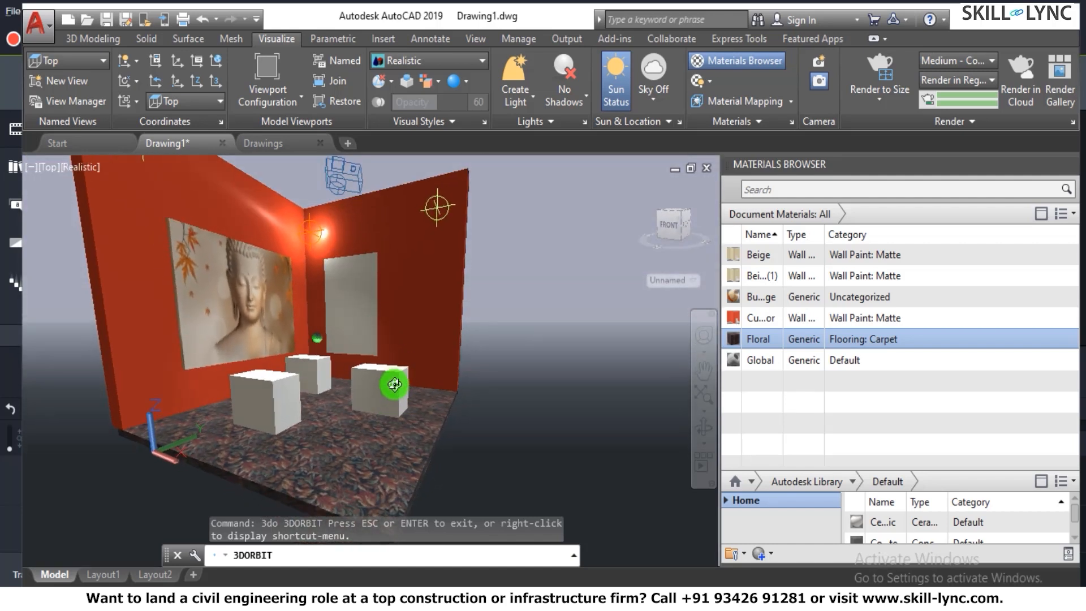
pyautogui.rightClick(563, 395)
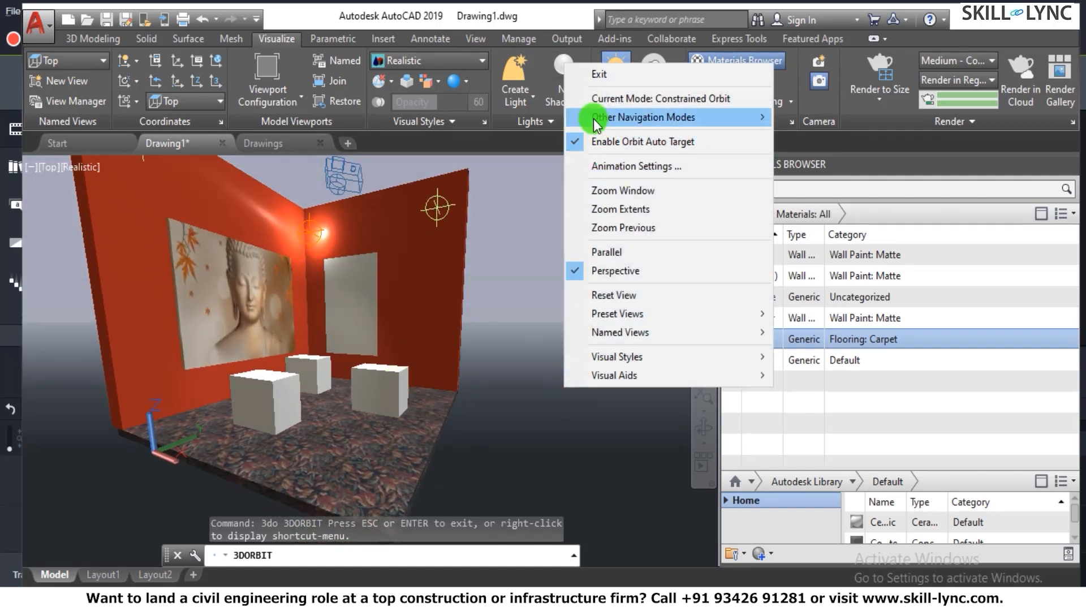
pyautogui.click(606, 81)
# - Render a crop window covering the room's walls, boxes and most of the floor, without installing the medium image library
pyautogui.write('rr')
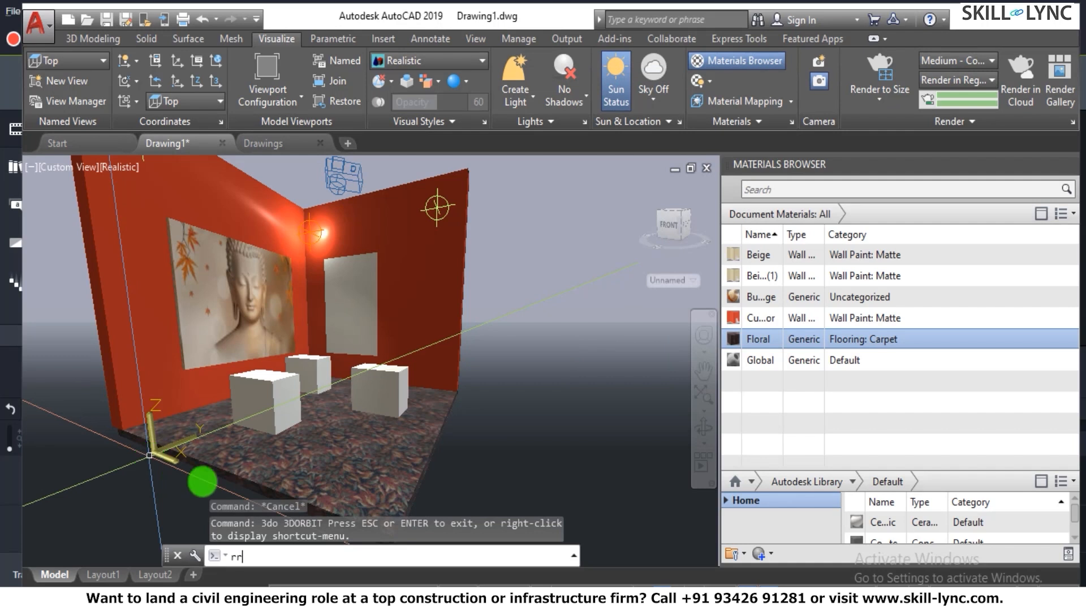
pyautogui.press('Return')
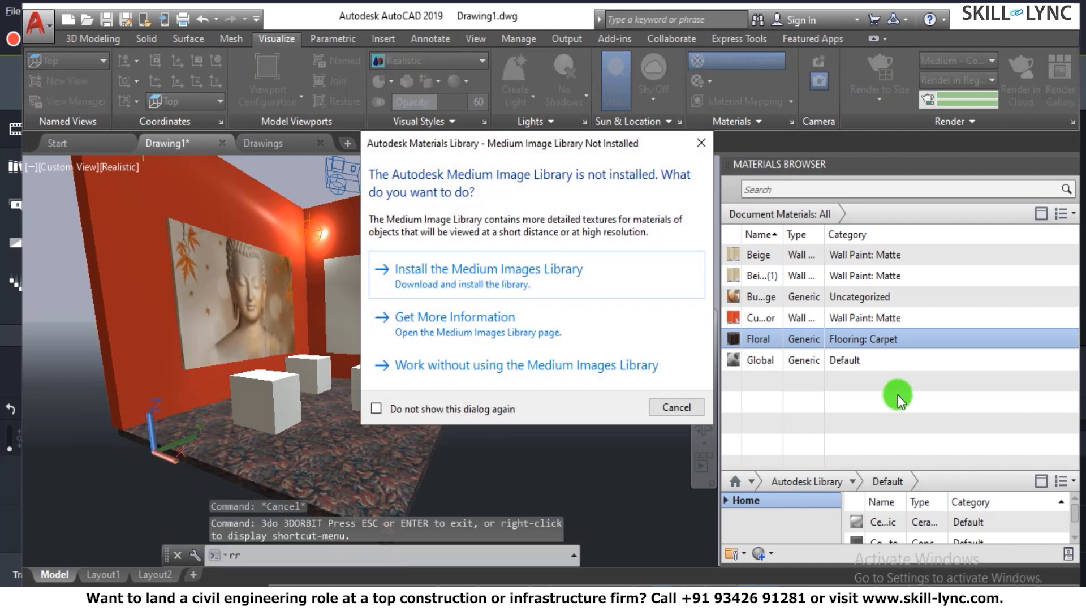
pyautogui.click(700, 148)
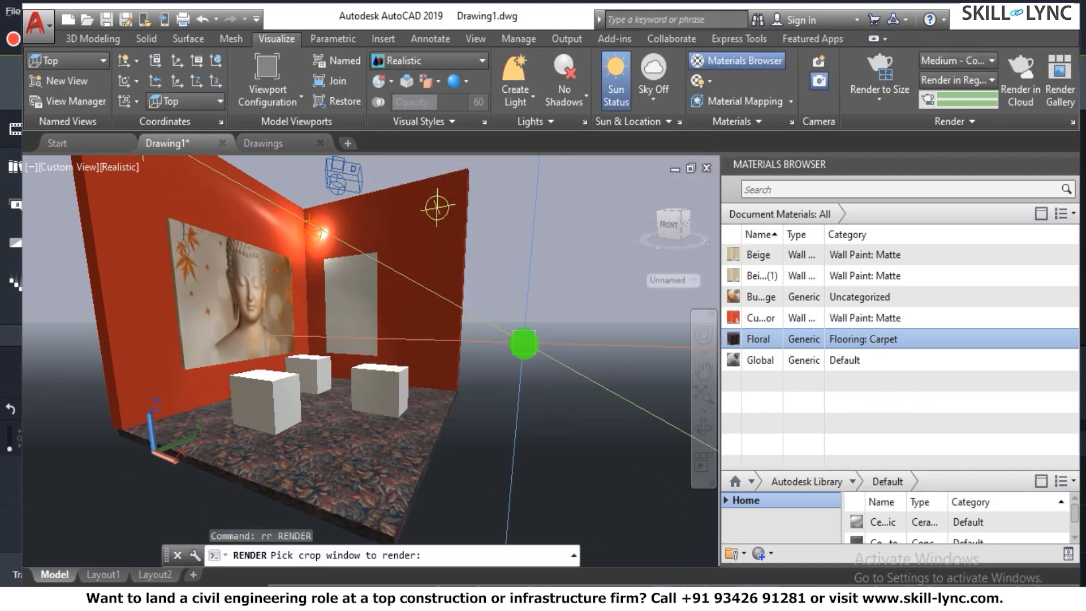
pyautogui.click(71, 164)
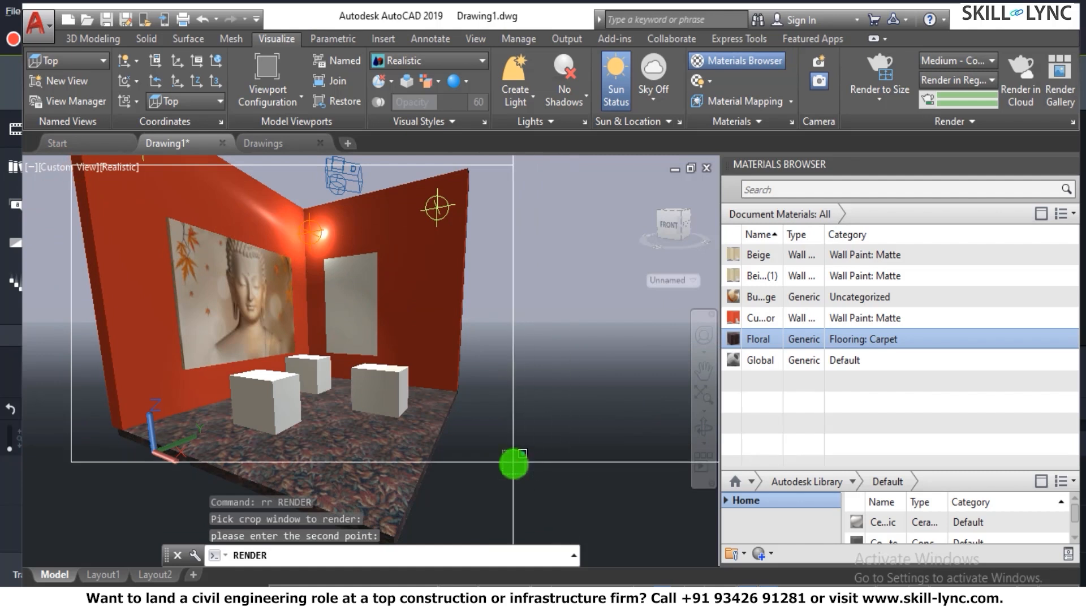
pyautogui.click(513, 462)
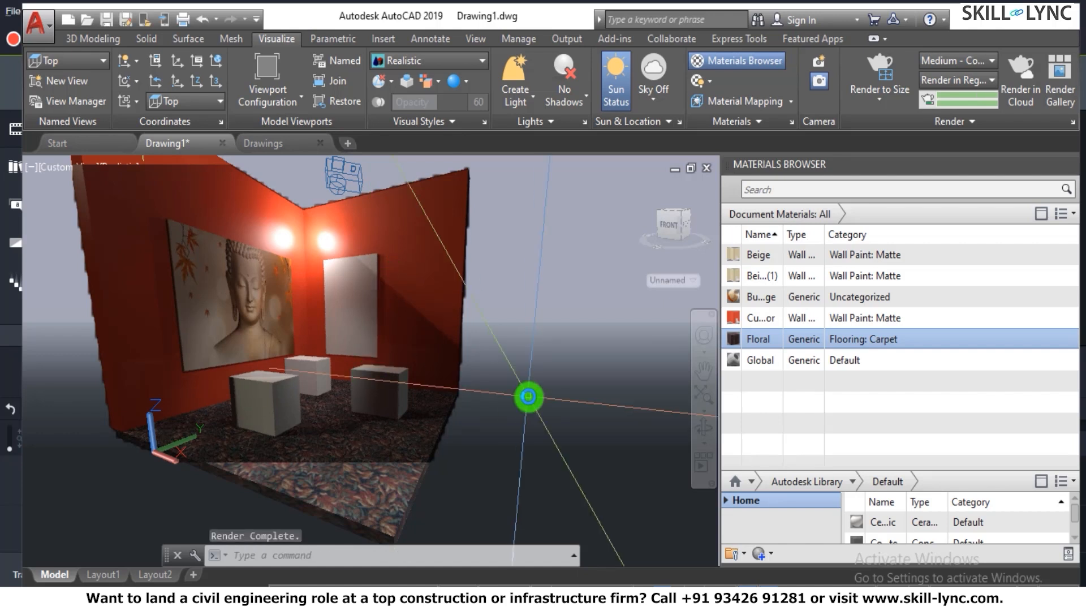
# - Examine the carpet, boxes and blank wall panel up close from a slightly lower orbited view, ending the orbit
pyautogui.scroll(5, 391, 388)
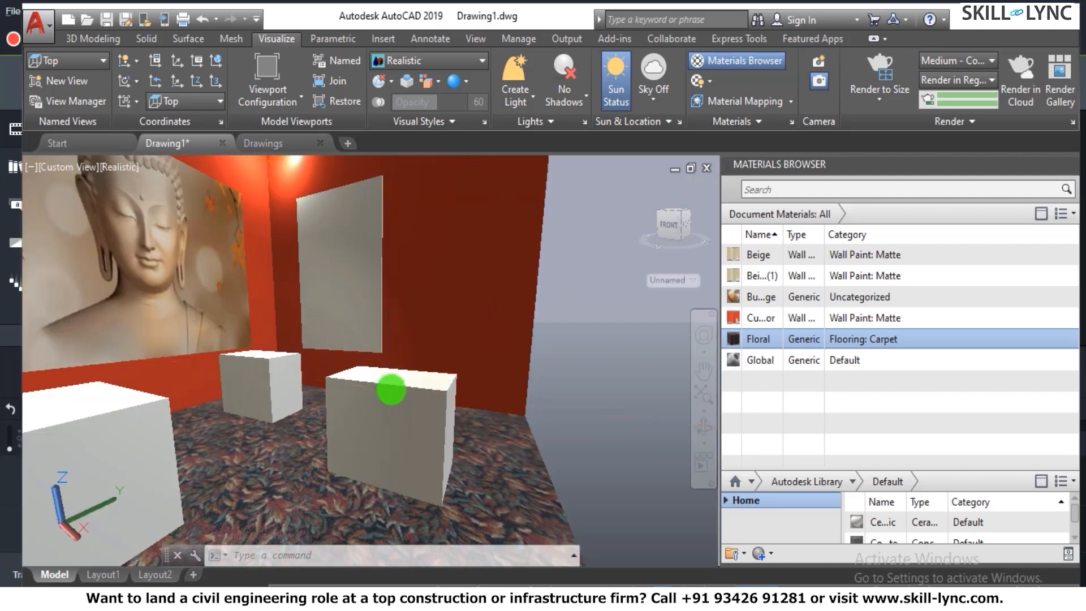
pyautogui.scroll(-6, 391, 387)
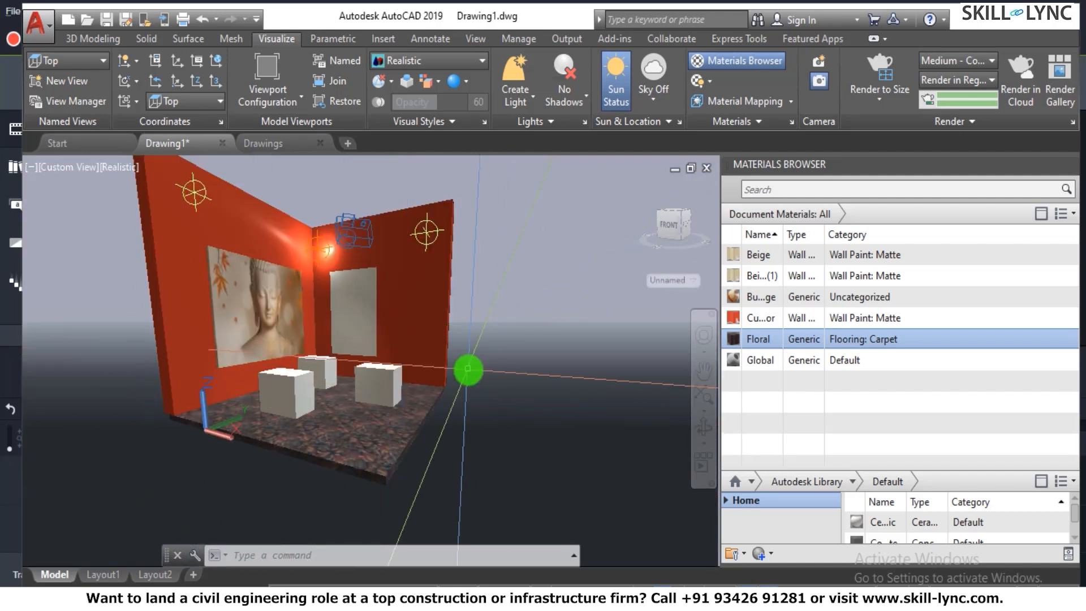
pyautogui.write('3do')
pyautogui.press('Return')
pyautogui.moveTo(291, 344); pyautogui.dragTo(333, 306)
pyautogui.scroll(6, 339, 318)
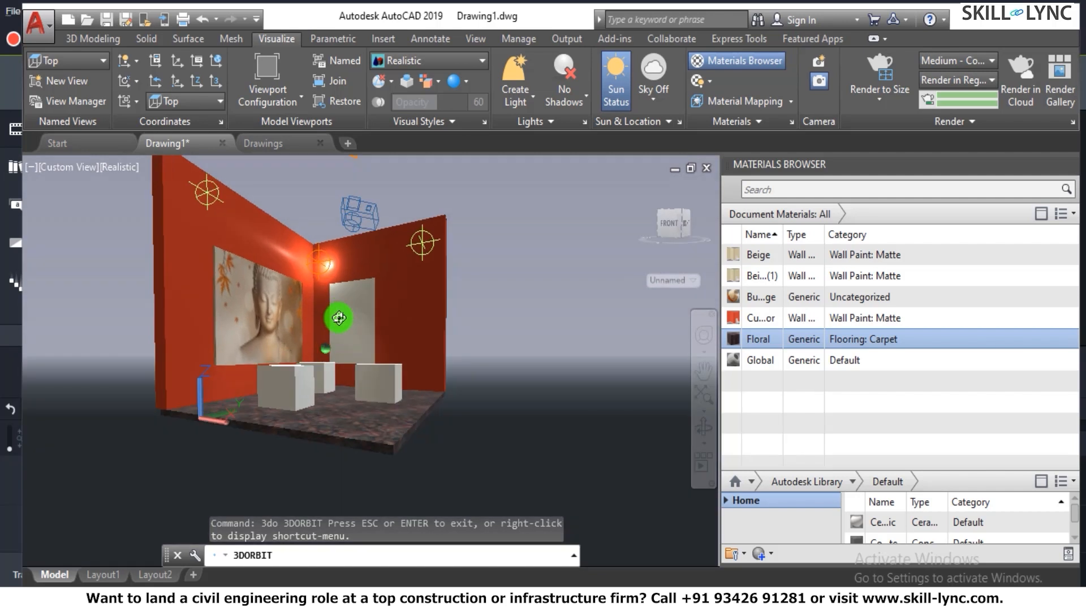
pyautogui.rightClick(355, 322)
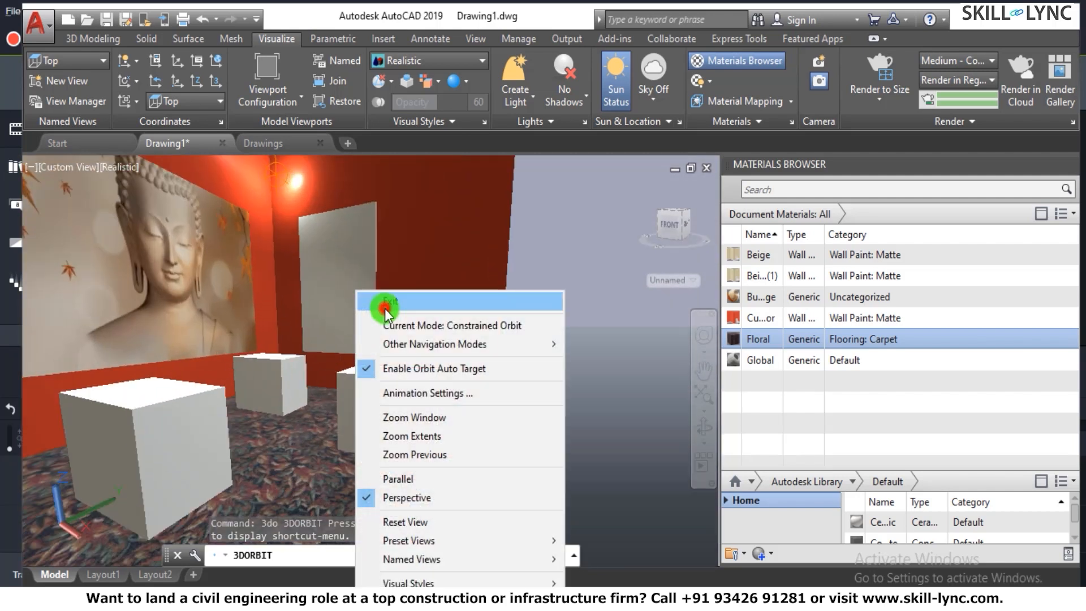
pyautogui.click(385, 307)
pyautogui.click(364, 303)
pyautogui.press('Escape')
pyautogui.press('Escape')
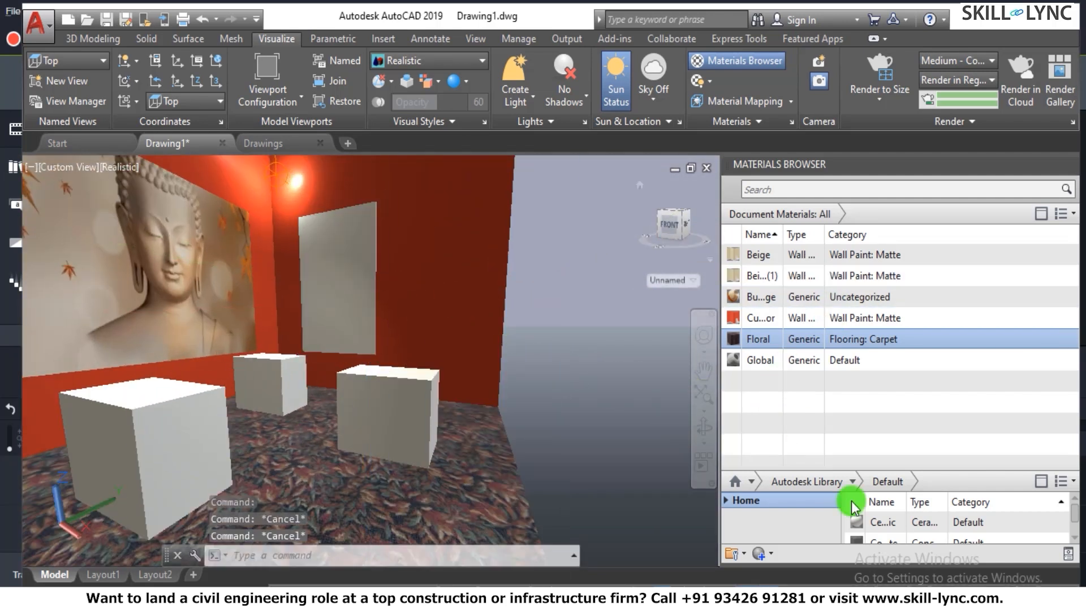
# - Float the Materials Browser over the drawing, create a new generic material and rename it Abstract
pyautogui.moveTo(843, 178); pyautogui.dragTo(673, 68)
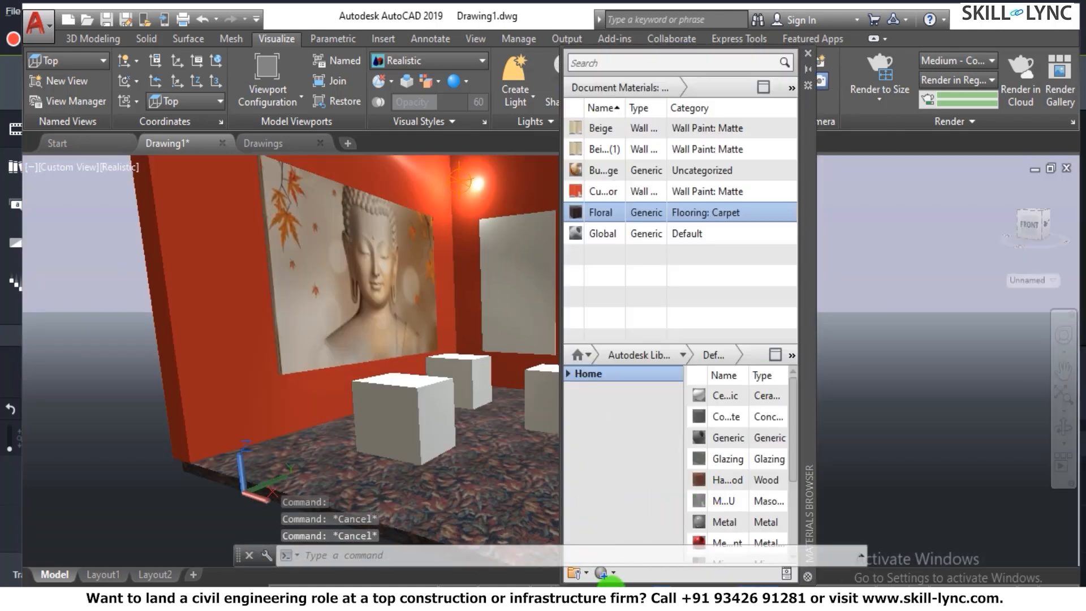
pyautogui.click(610, 575)
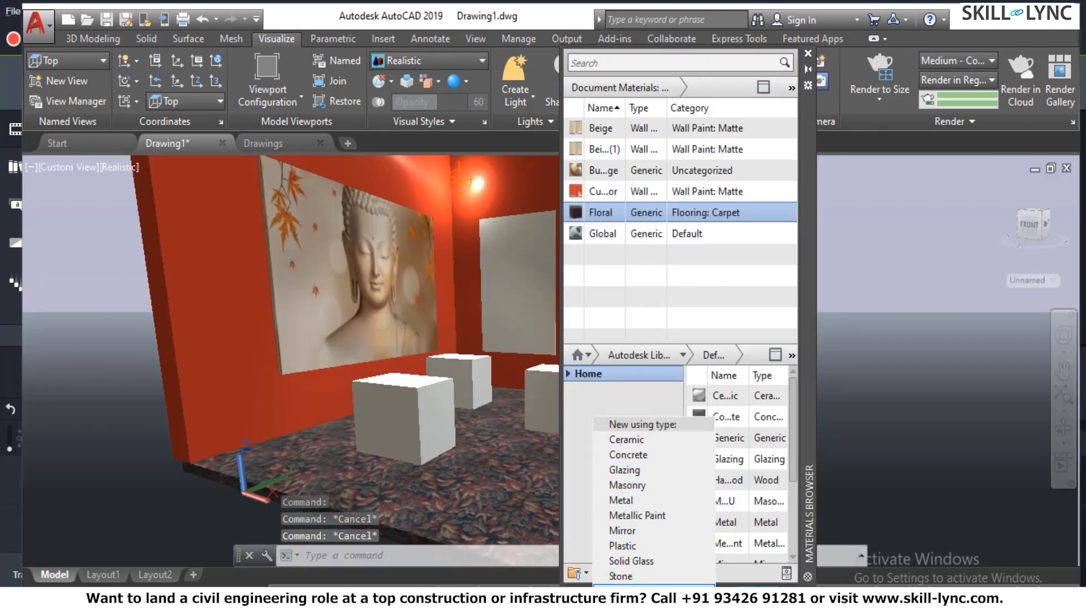
pyautogui.click(644, 606)
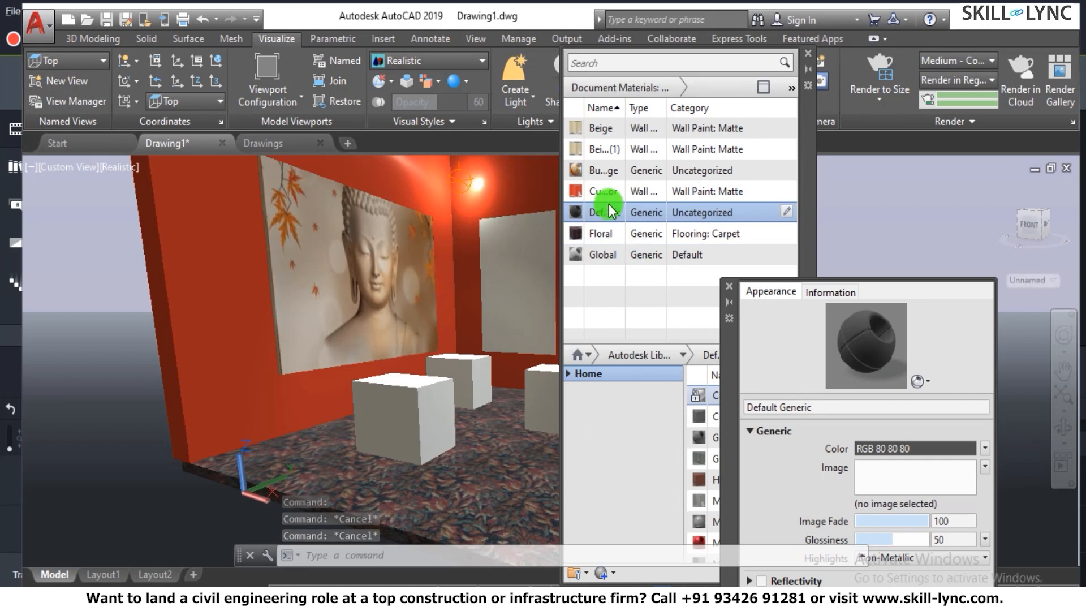
pyautogui.rightClick(650, 212)
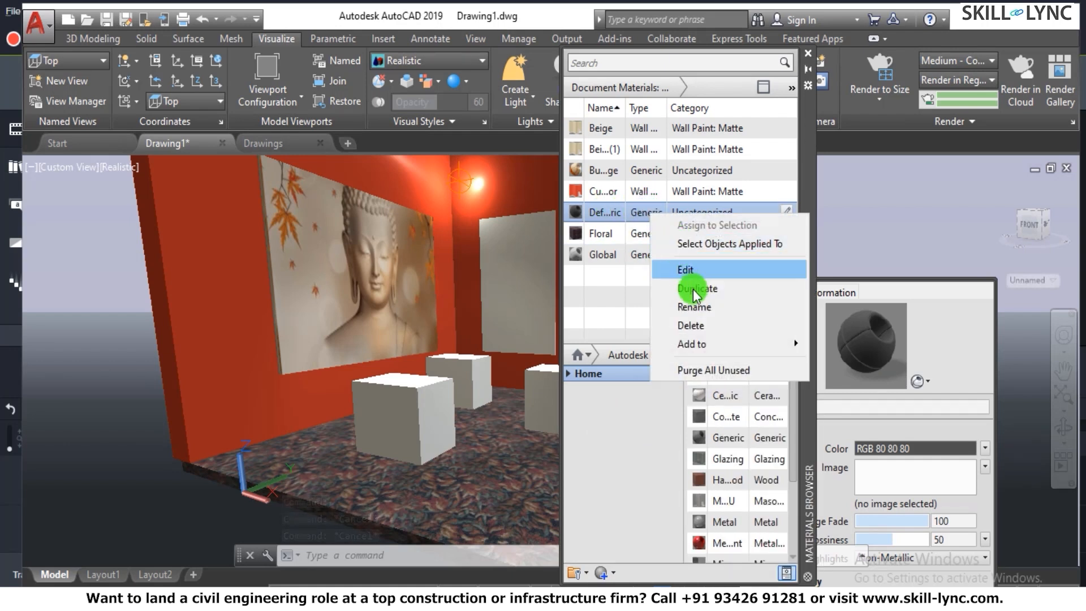
pyautogui.click(694, 308)
pyautogui.write('Abstr')
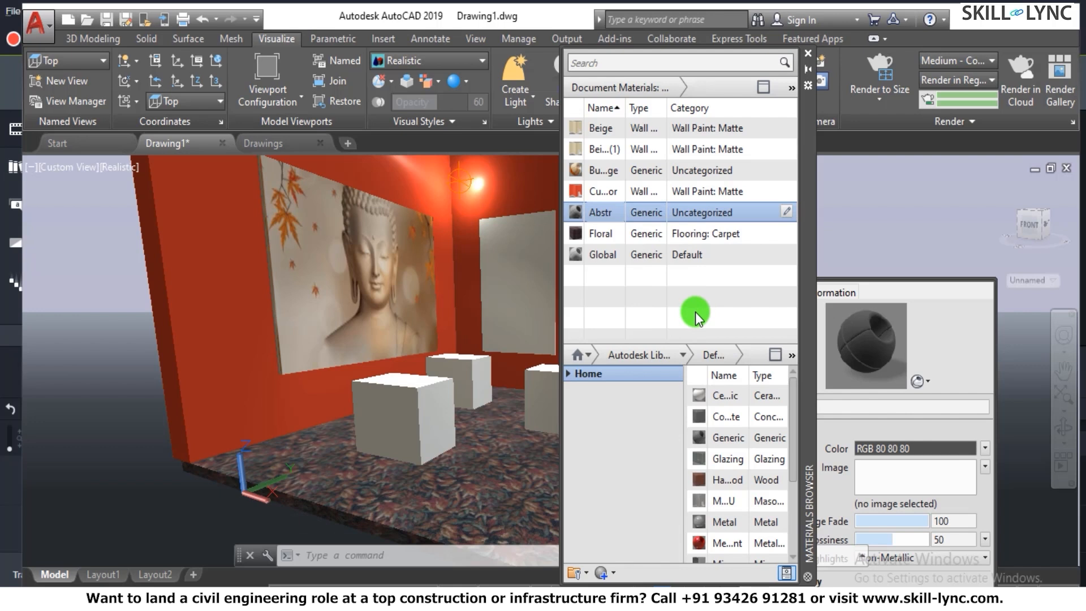
pyautogui.write('act')
pyautogui.press('Return')
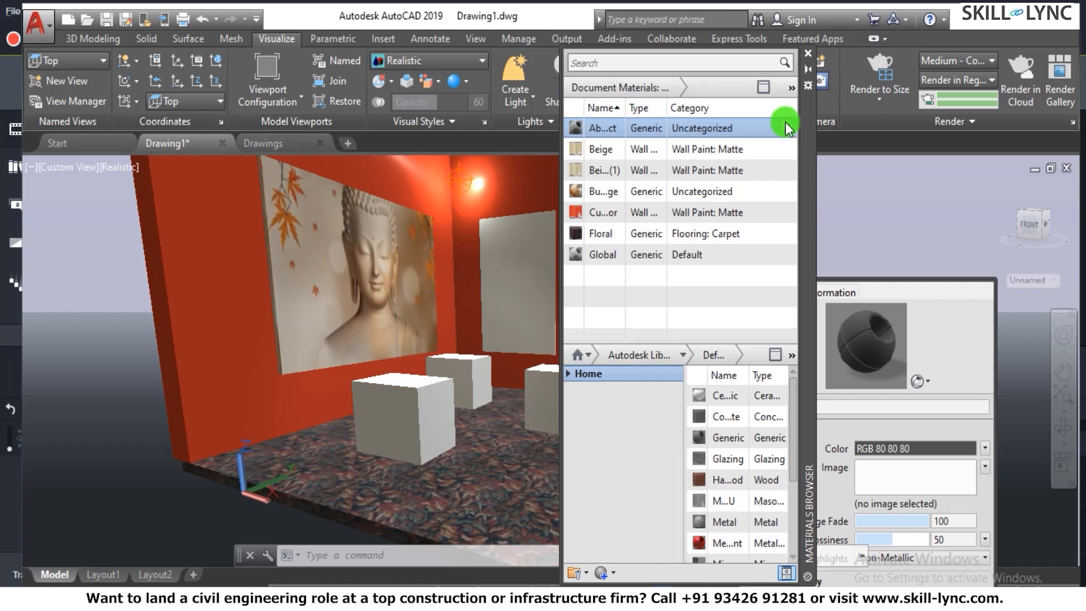
# - Assign the P1 image from the Week 12 folder to the Abstract material, showing the files as thumbnails
pyautogui.moveTo(802, 138); pyautogui.dragTo(584, 184)
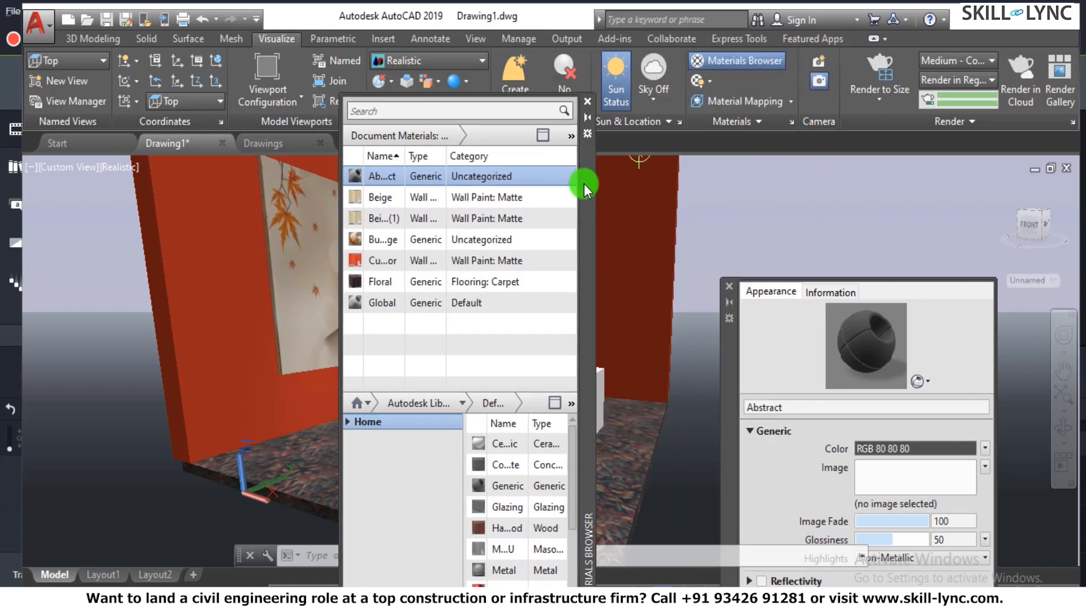
pyautogui.moveTo(725, 374); pyautogui.dragTo(668, 204)
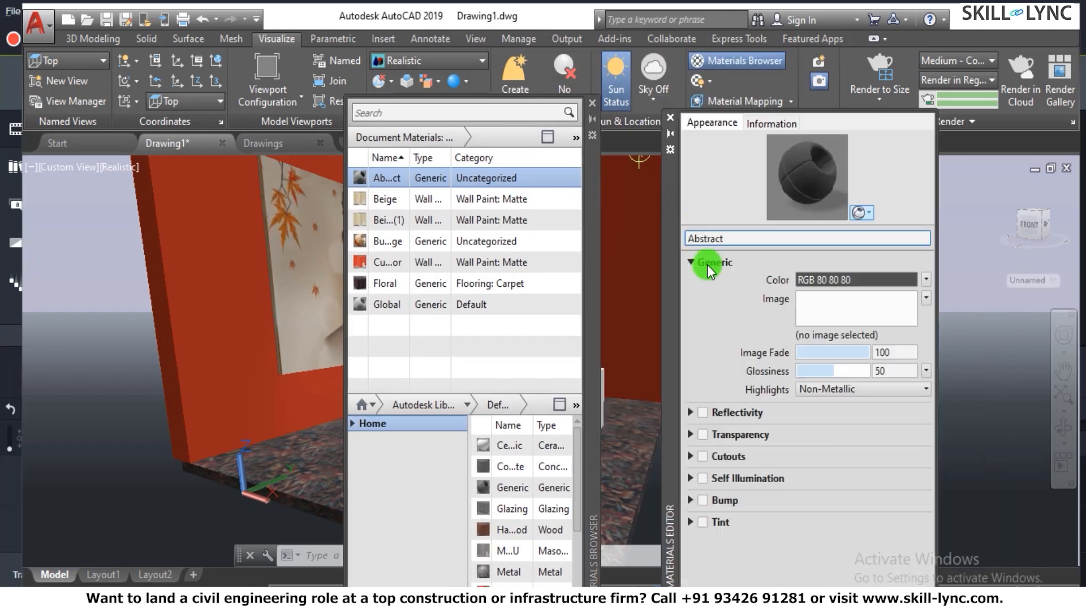
pyautogui.click(804, 303)
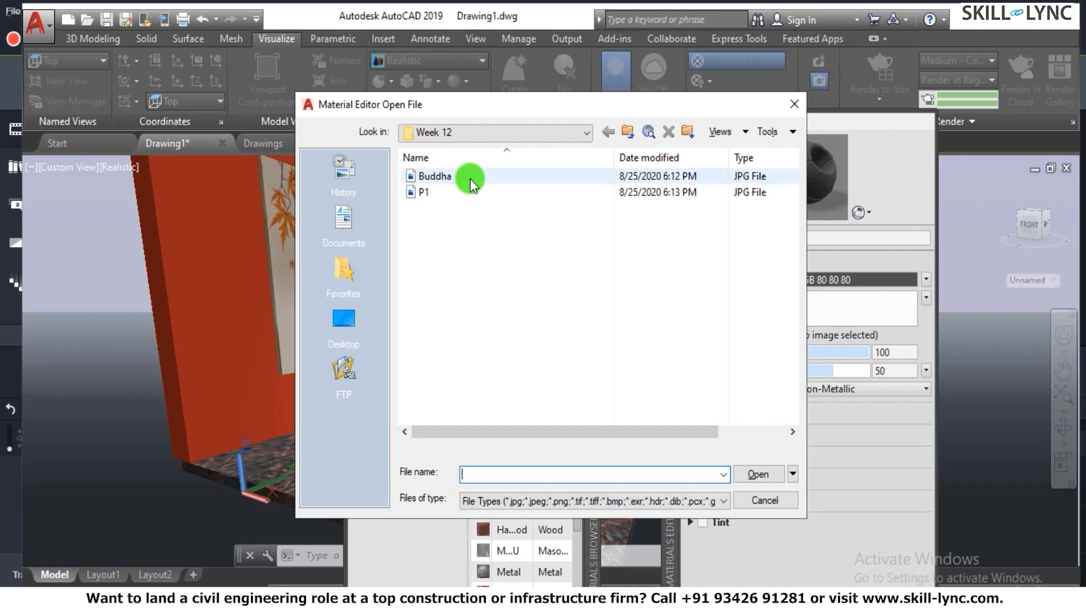
pyautogui.click(423, 194)
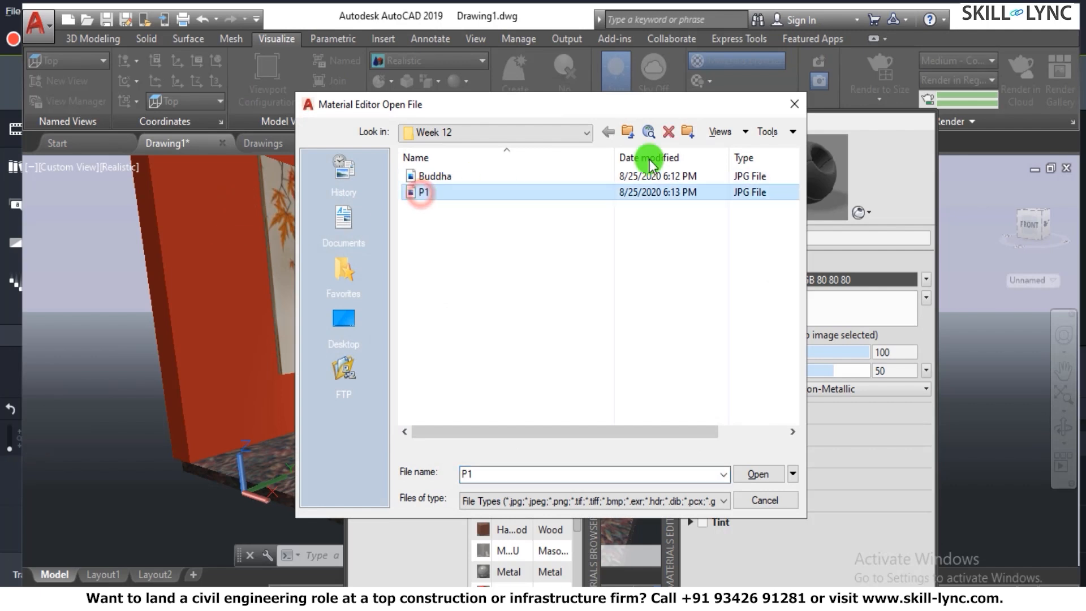
pyautogui.click(748, 133)
pyautogui.click(757, 187)
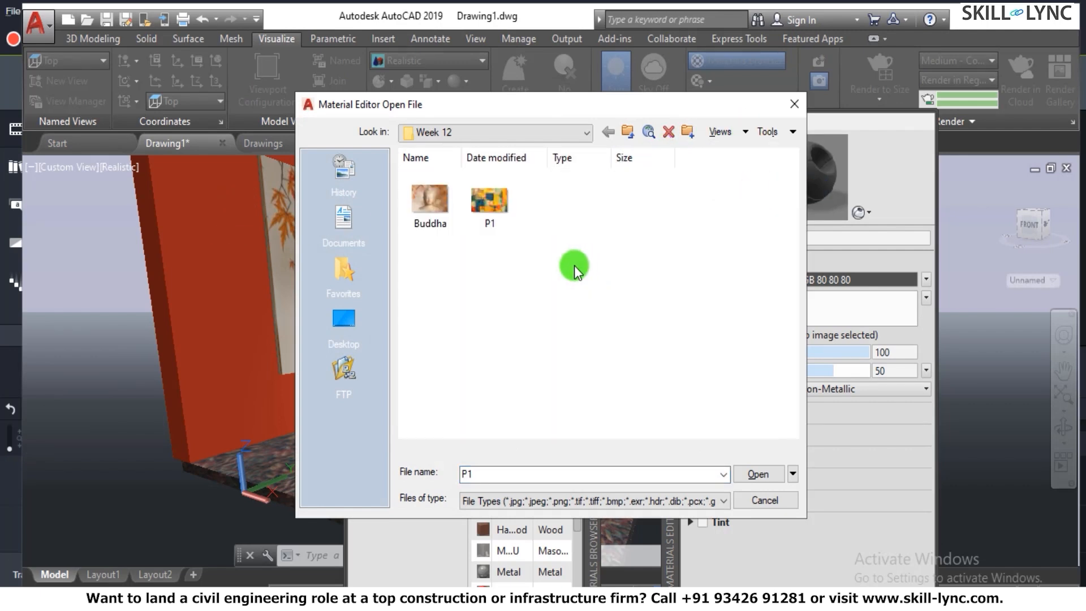
pyautogui.click(481, 198)
pyautogui.click(760, 474)
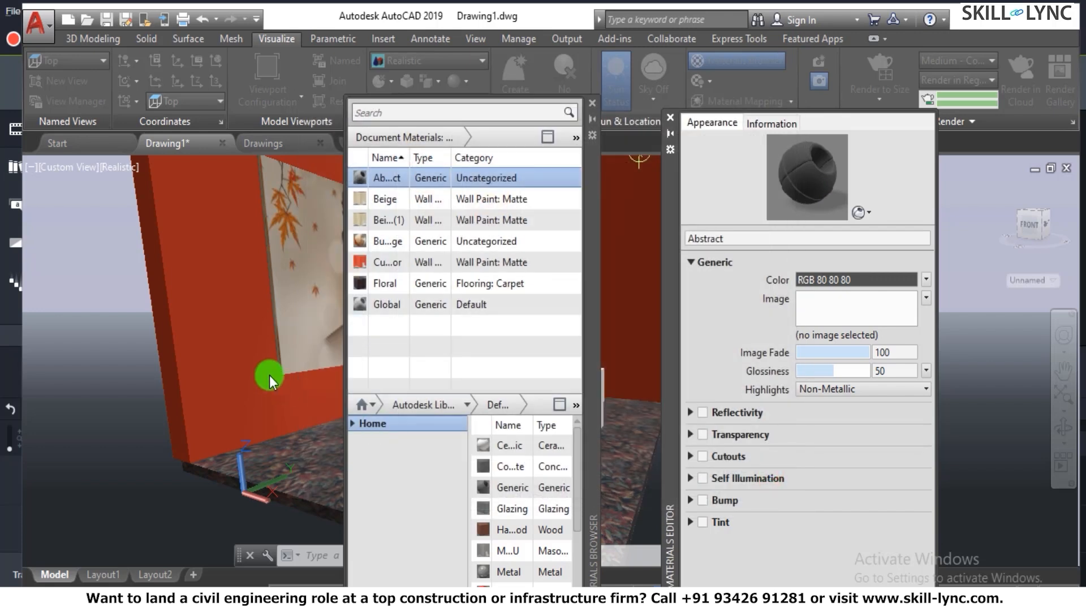
# - Reopen the Materials Browser, select the Abstract material and move the palette clear of the blank wall panel
pyautogui.click(595, 107)
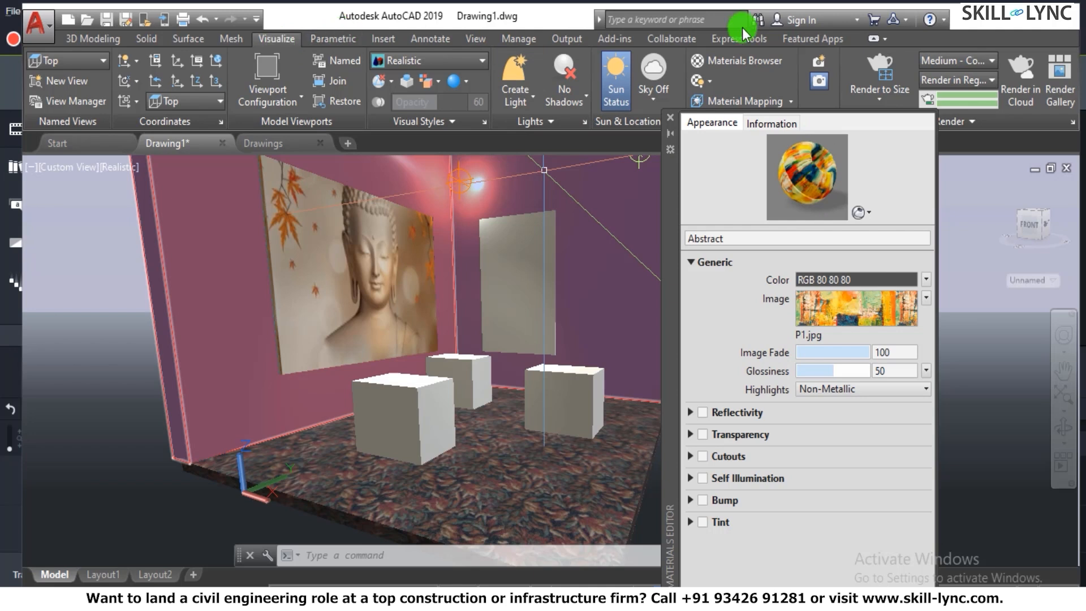
pyautogui.click(735, 60)
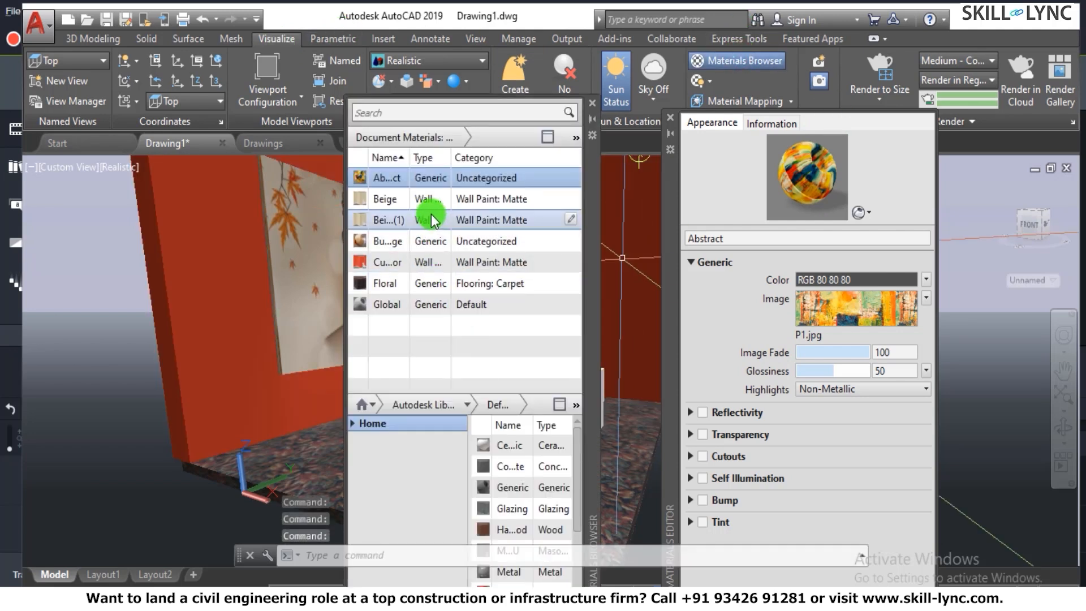
pyautogui.click(388, 263)
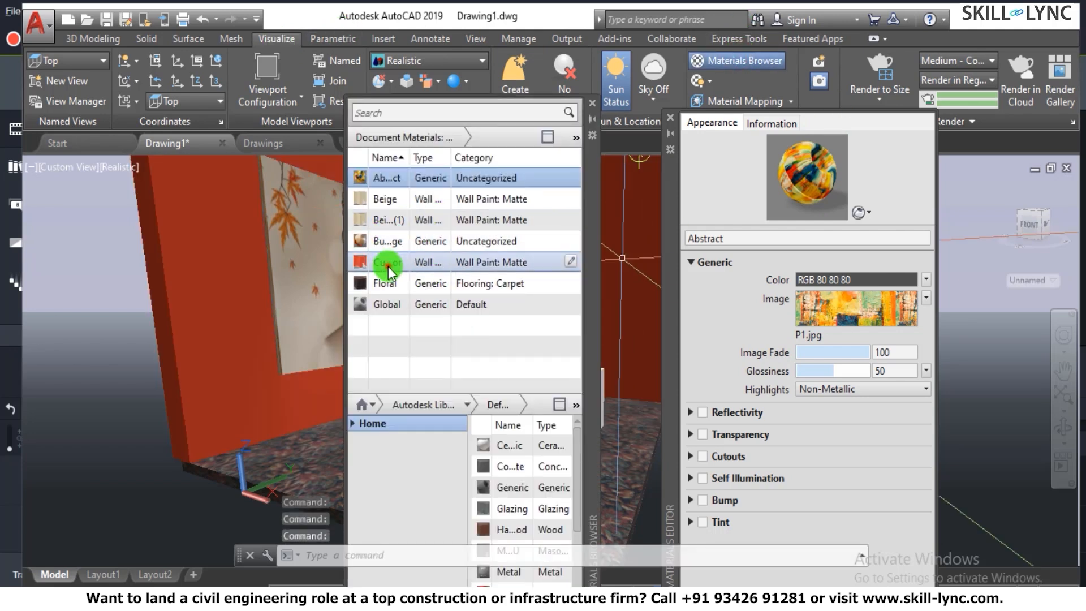
pyautogui.click(384, 199)
pyautogui.click(385, 177)
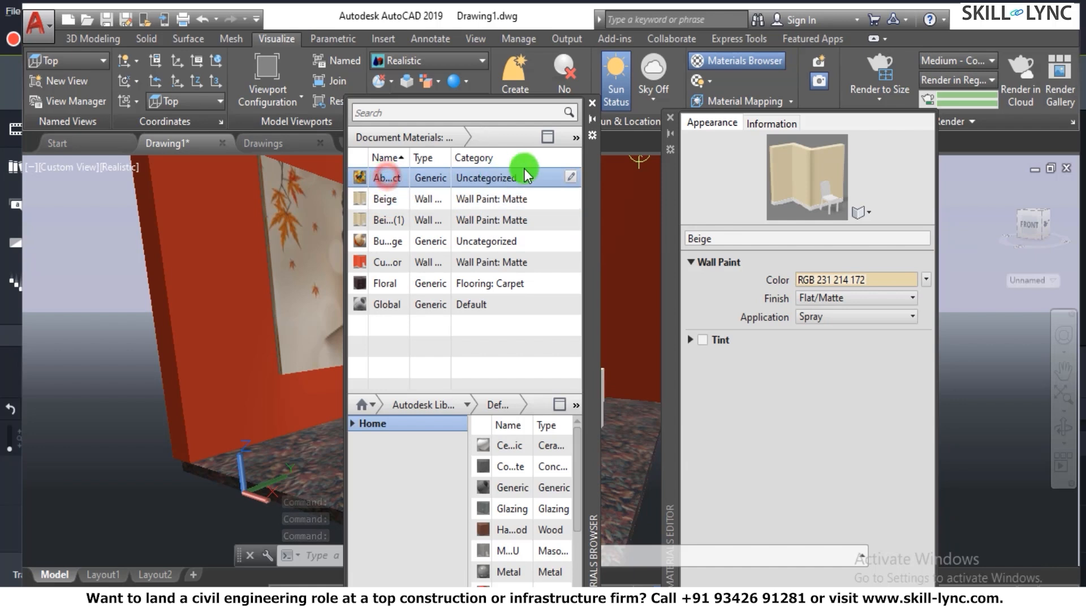
pyautogui.moveTo(593, 183); pyautogui.dragTo(332, 235)
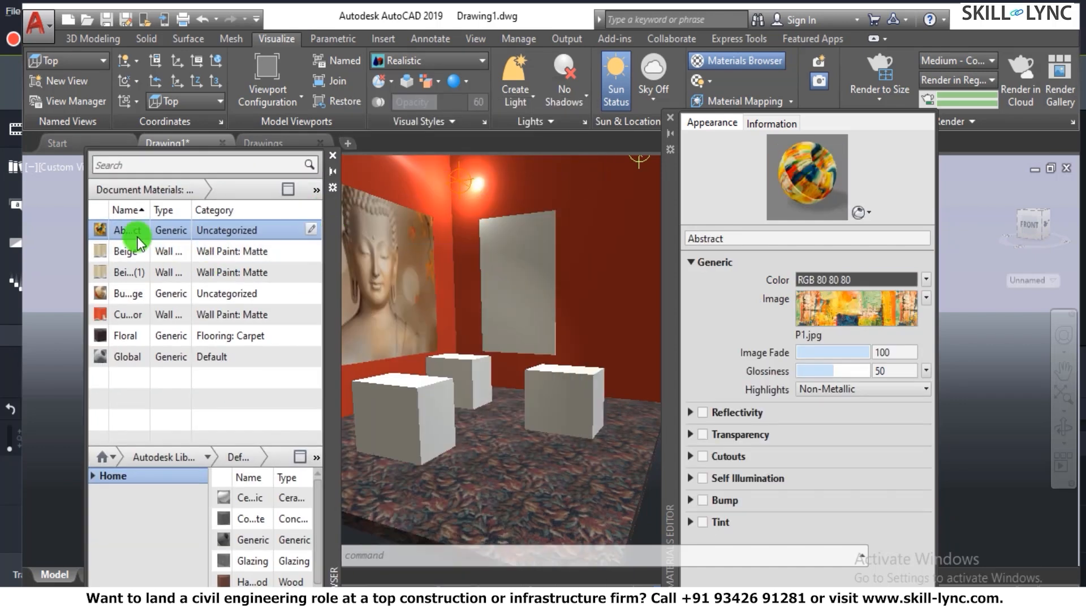
# - Undo dropping the Abstract material on the walls, and assign it to the blank wall panel instead
pyautogui.moveTo(539, 283); pyautogui.dragTo(540, 290)
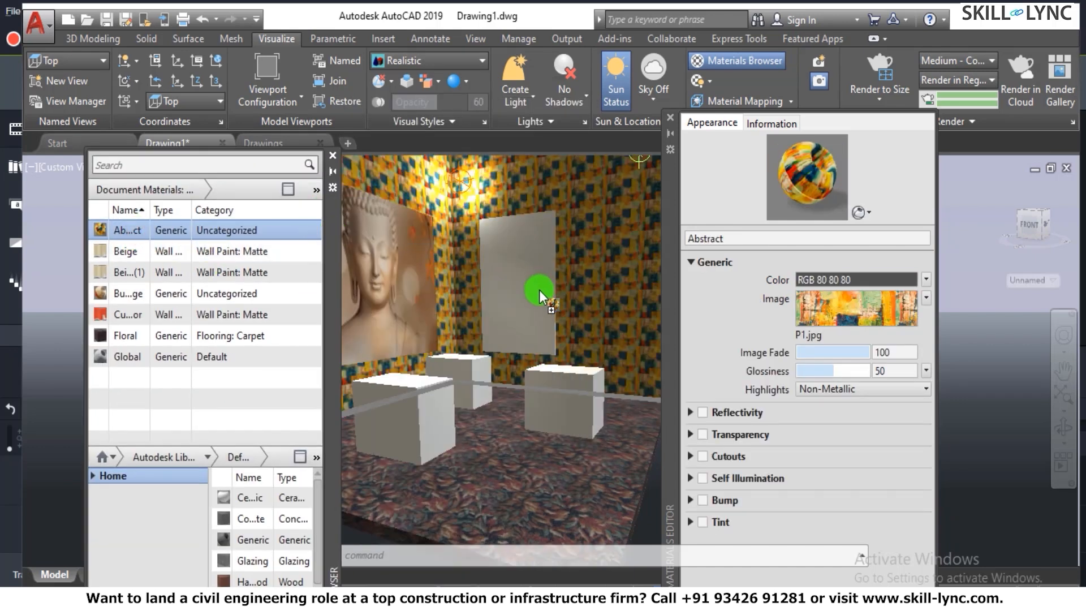
pyautogui.hotkey('ctrl', 'z')
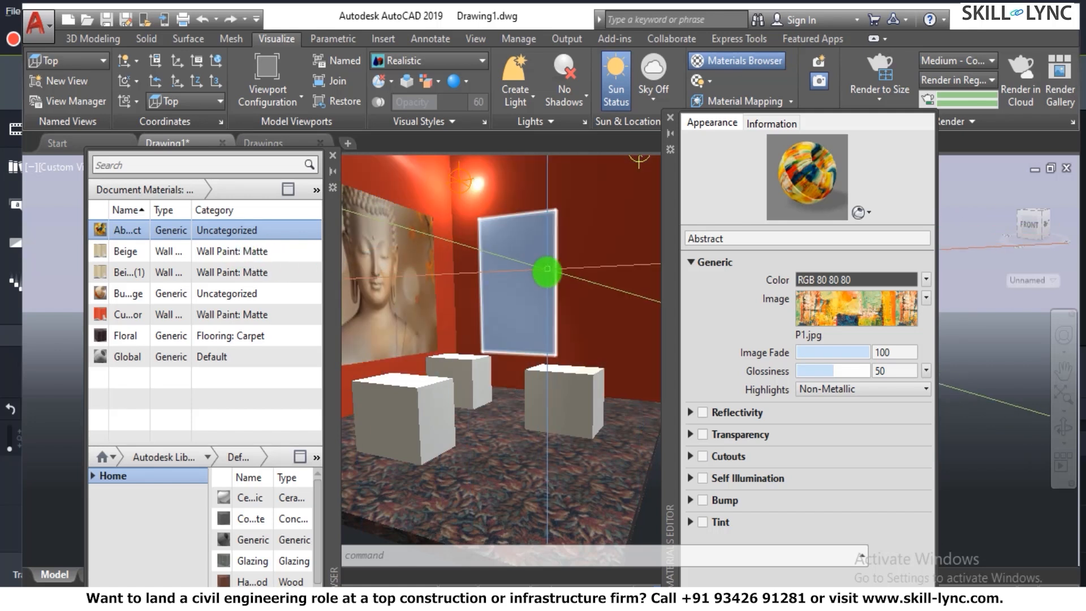
pyautogui.click(559, 263)
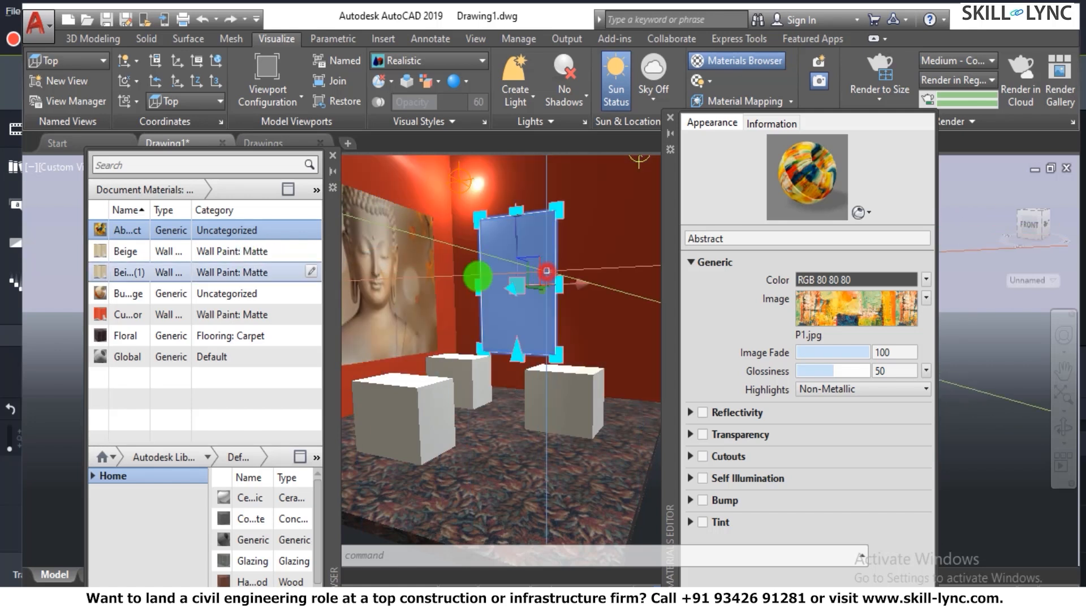
pyautogui.rightClick(128, 231)
pyautogui.click(151, 244)
pyautogui.press('Escape')
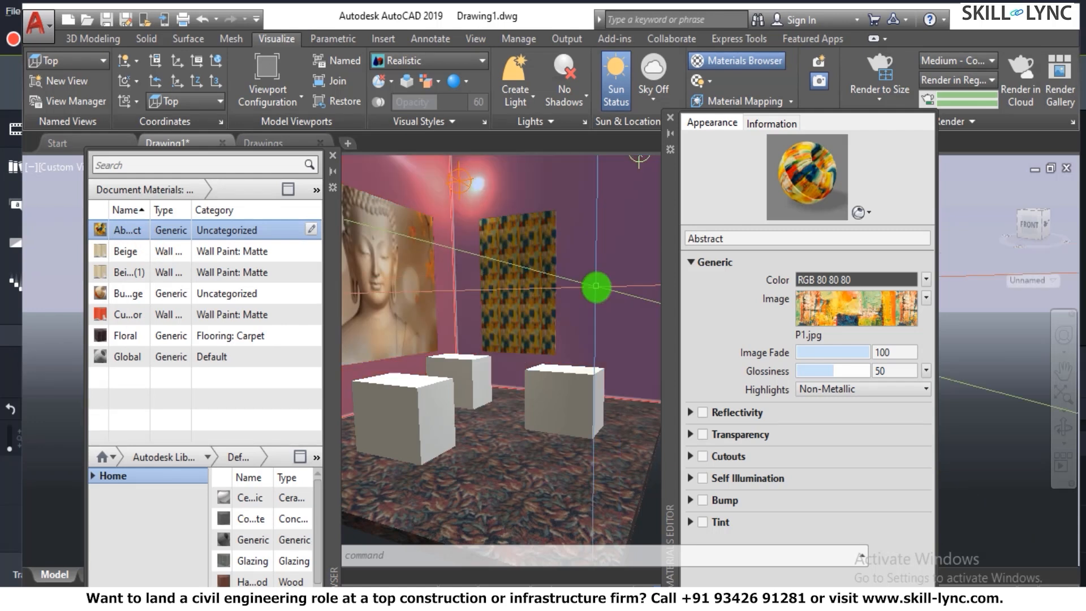
# - Unlink the Abstract image's width and height, set its sample size to 3' wide by 5' high and close the Texture Editor
pyautogui.scroll(5, 516, 290)
pyautogui.scroll(-6, 517, 290)
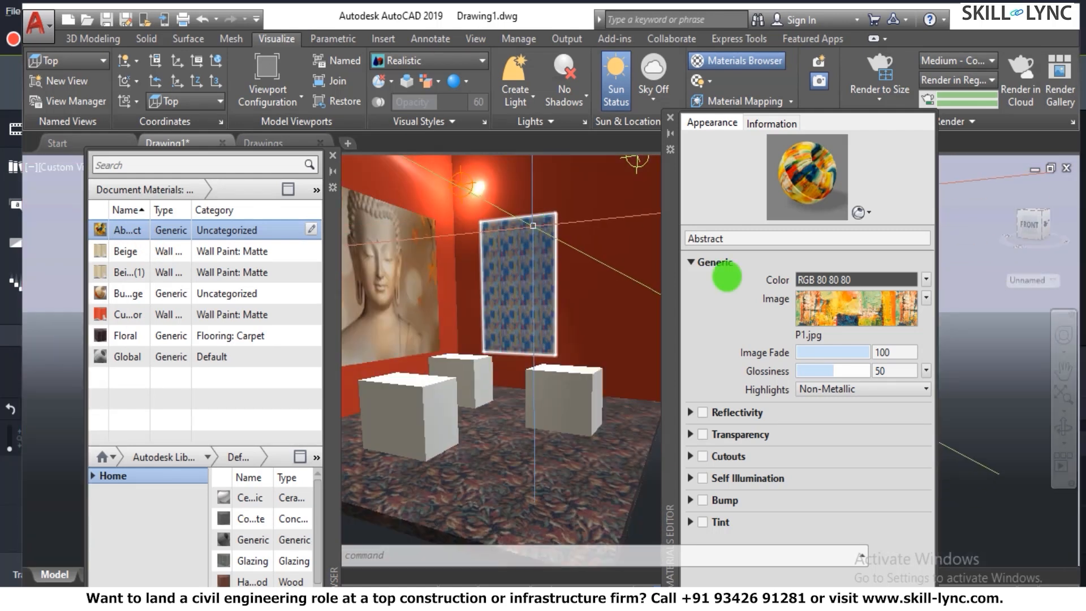
pyautogui.click(827, 313)
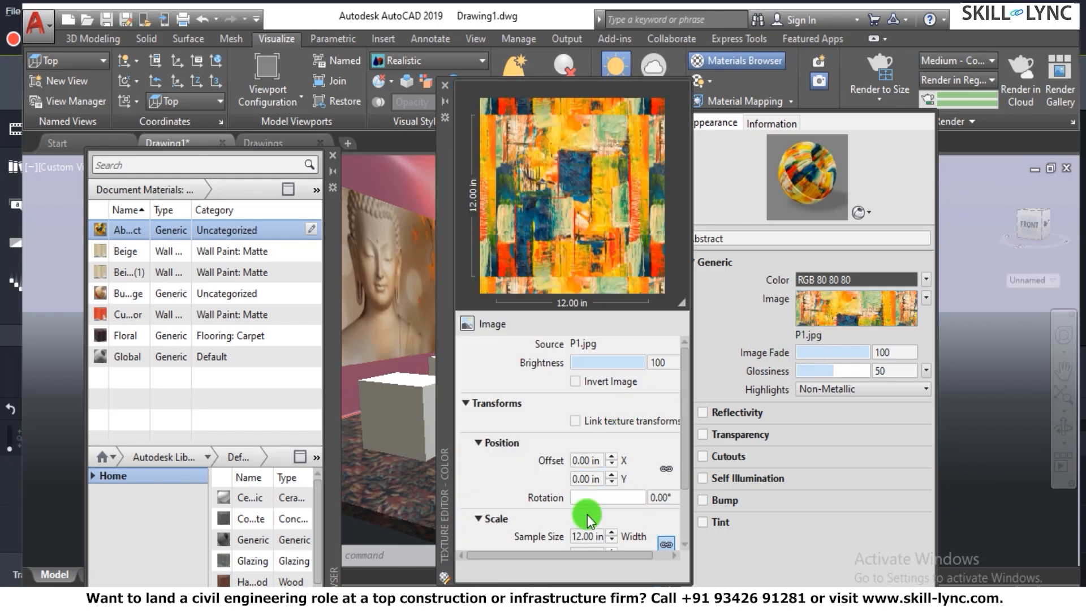
pyautogui.scroll(-1, 683, 495)
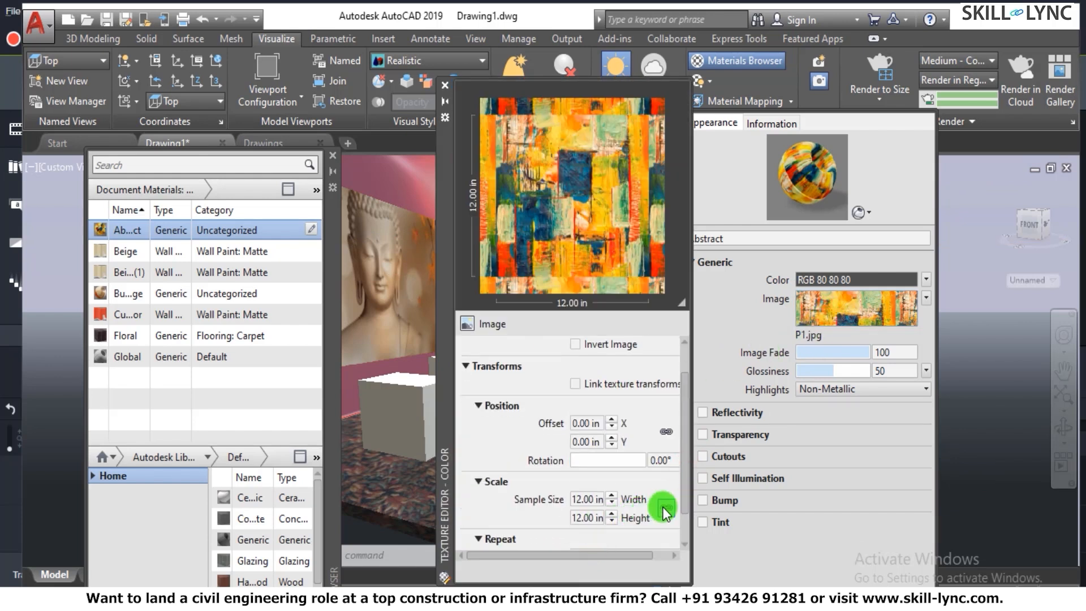
pyautogui.click(576, 501)
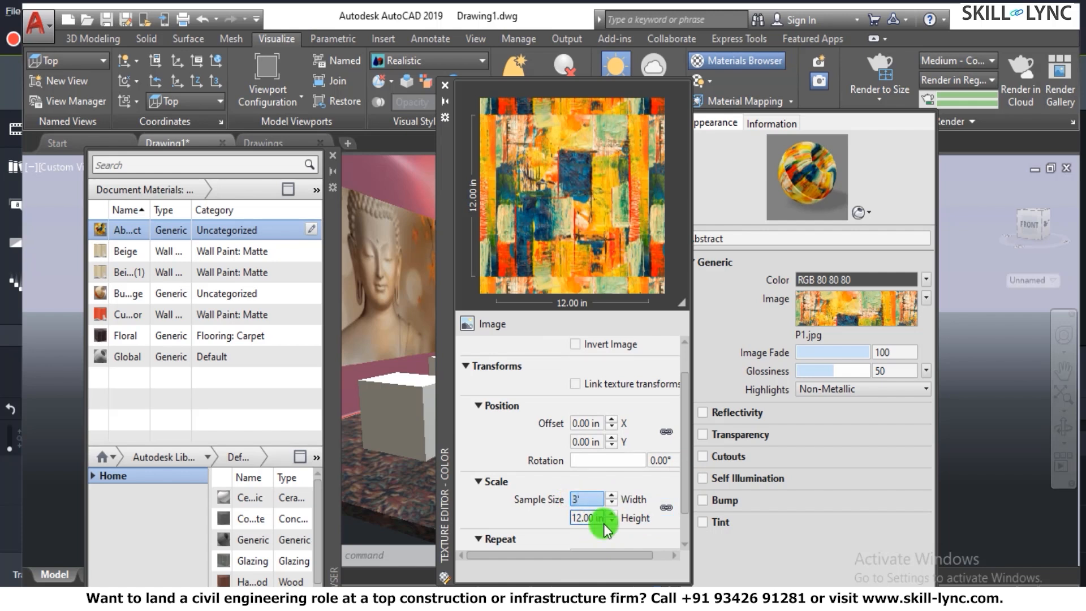
pyautogui.write("3'")
pyautogui.click(571, 517)
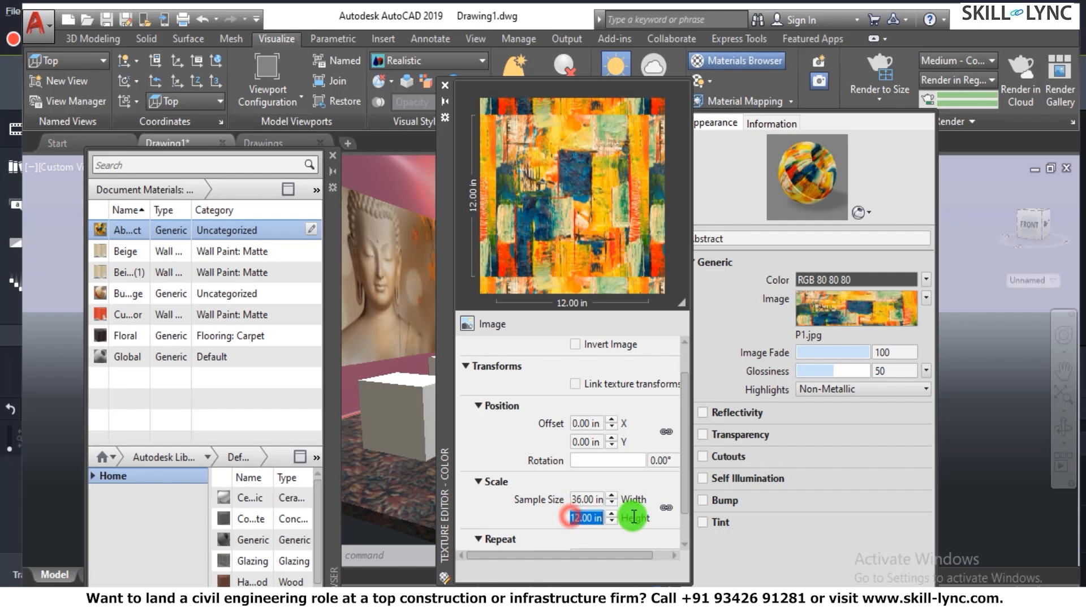
pyautogui.write("5'")
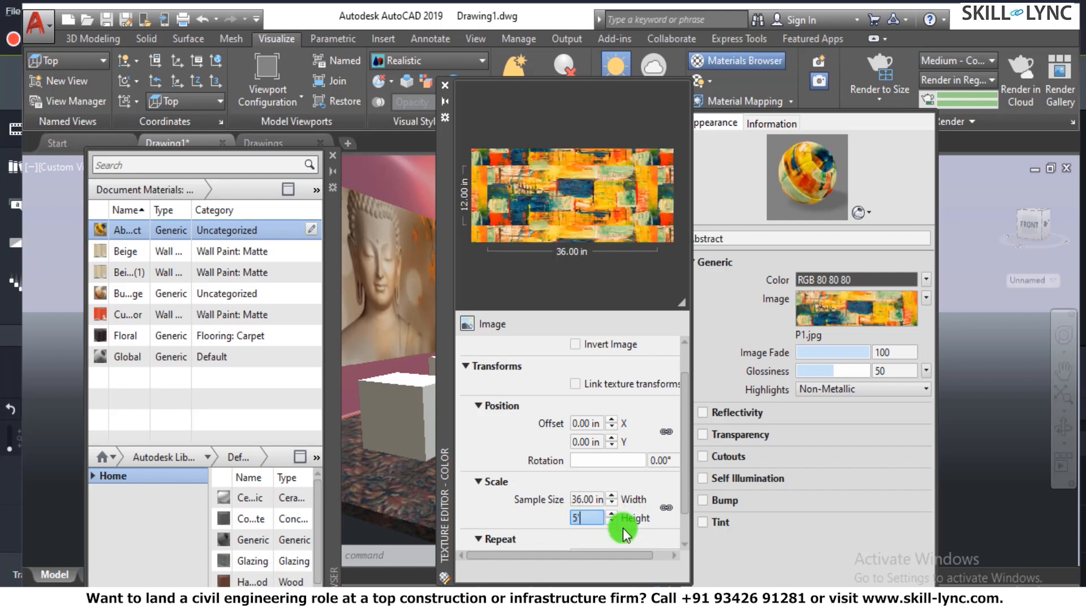
pyautogui.press('Return')
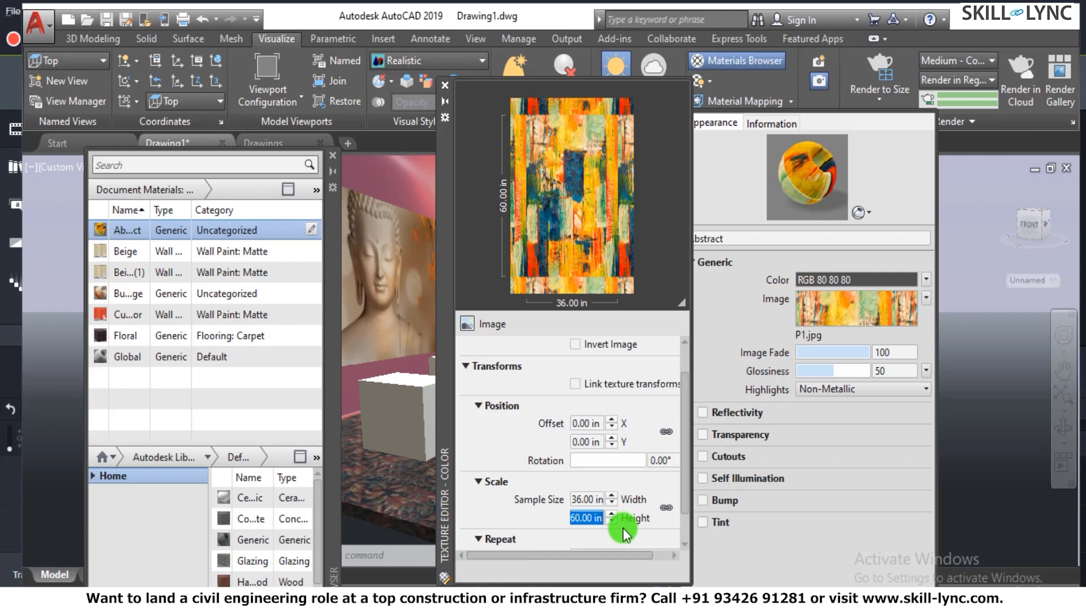
pyautogui.click(444, 86)
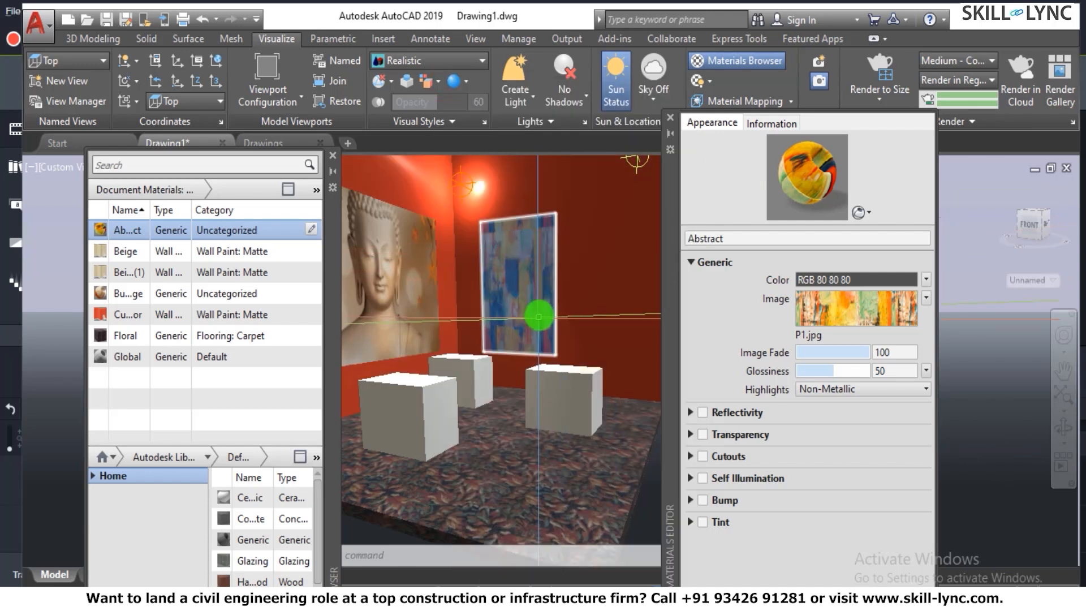
# - Start Box material mapping with the SETUV command on the wall panel that carries the Abstract material
pyautogui.scroll(2, 539, 301)
pyautogui.scroll(-4, 542, 291)
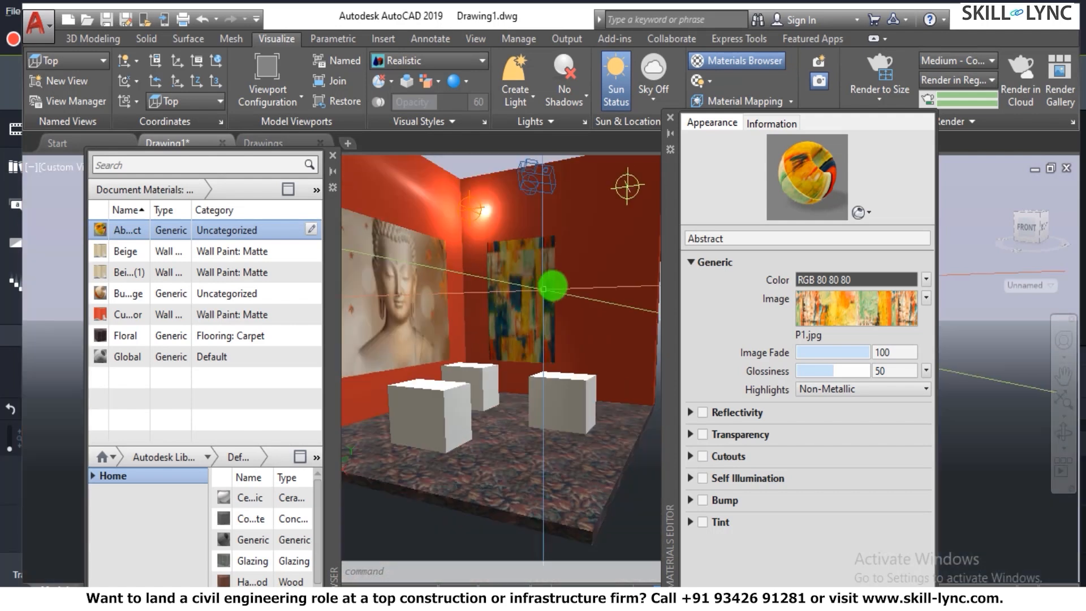
pyautogui.scroll(5, 574, 267)
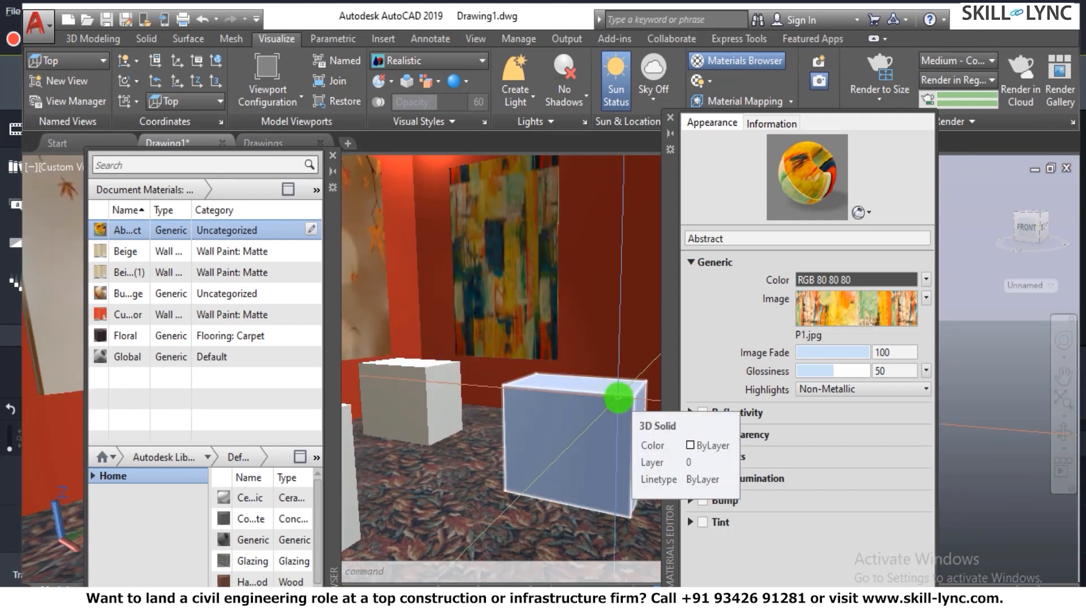
pyautogui.write('tuv')
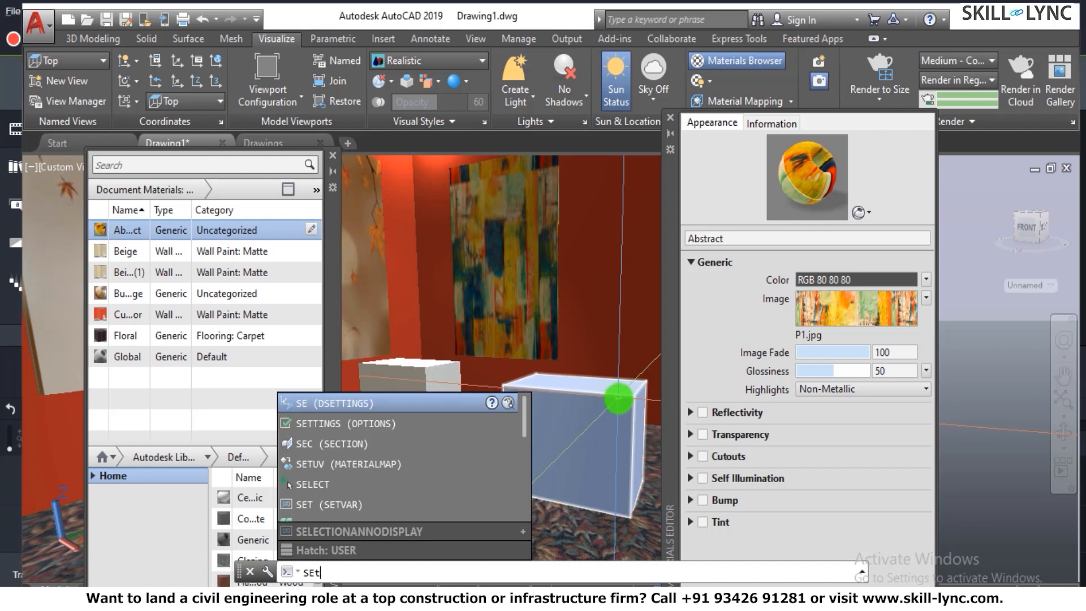
pyautogui.press('Return')
pyautogui.click(660, 568)
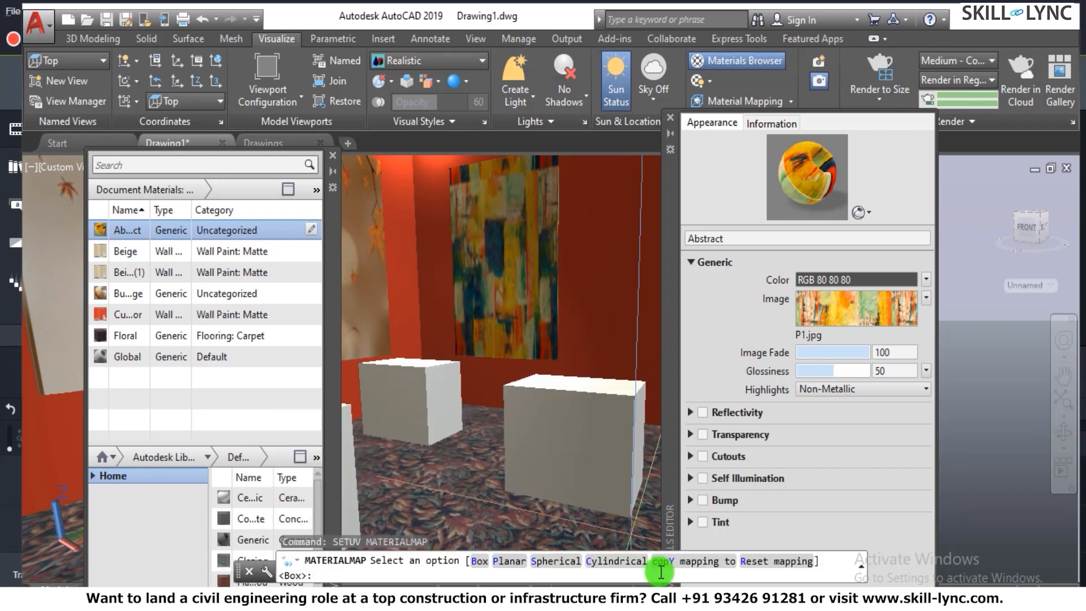
pyautogui.click(479, 561)
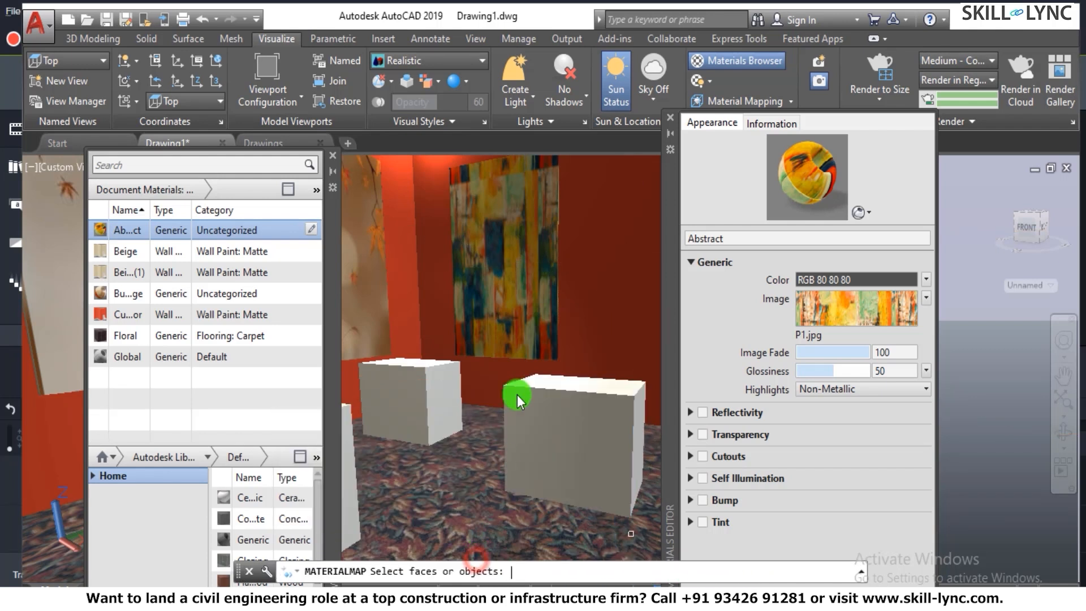
pyautogui.click(544, 328)
pyautogui.press('Return')
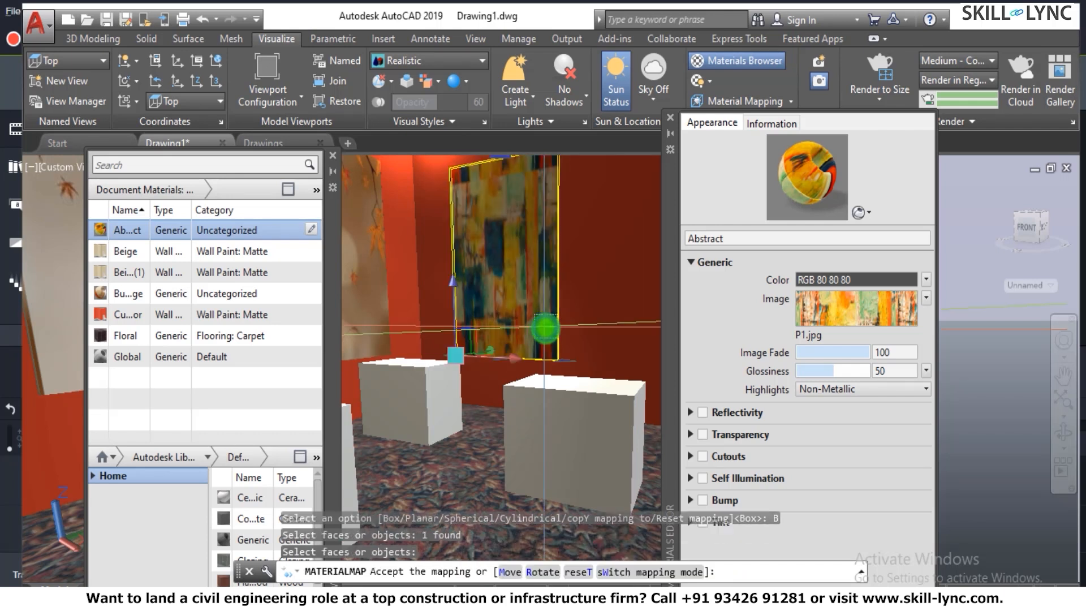
# - Lower the mapping box's upper edge to about the middle of the abstract panel and end the mapping command
pyautogui.scroll(-2, 580, 360)
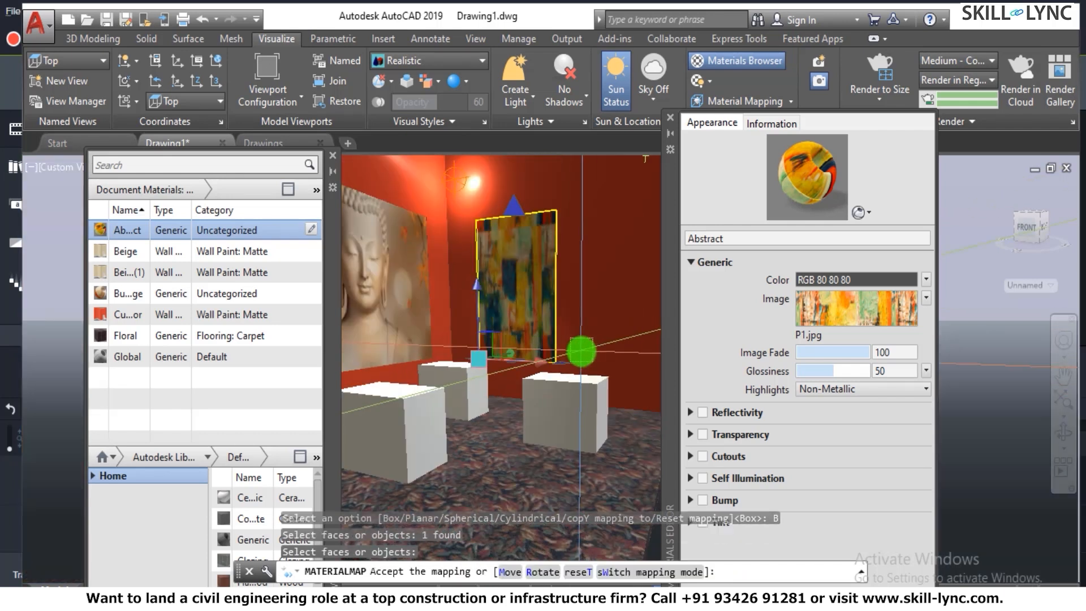
pyautogui.moveTo(513, 177); pyautogui.dragTo(539, 273)
pyautogui.click(538, 272)
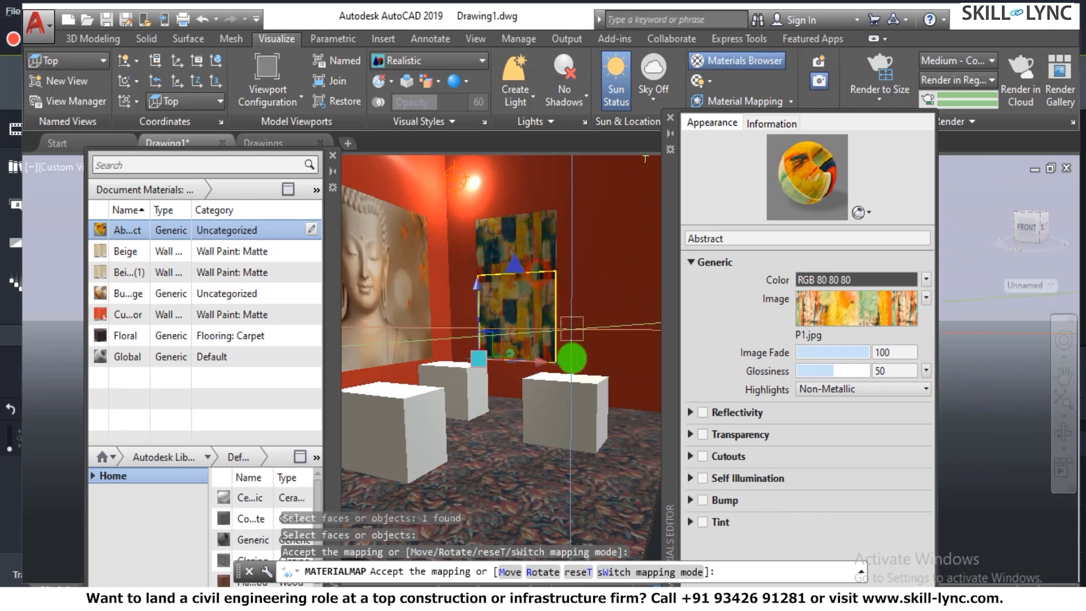
pyautogui.click(565, 371)
pyautogui.scroll(4, 568, 377)
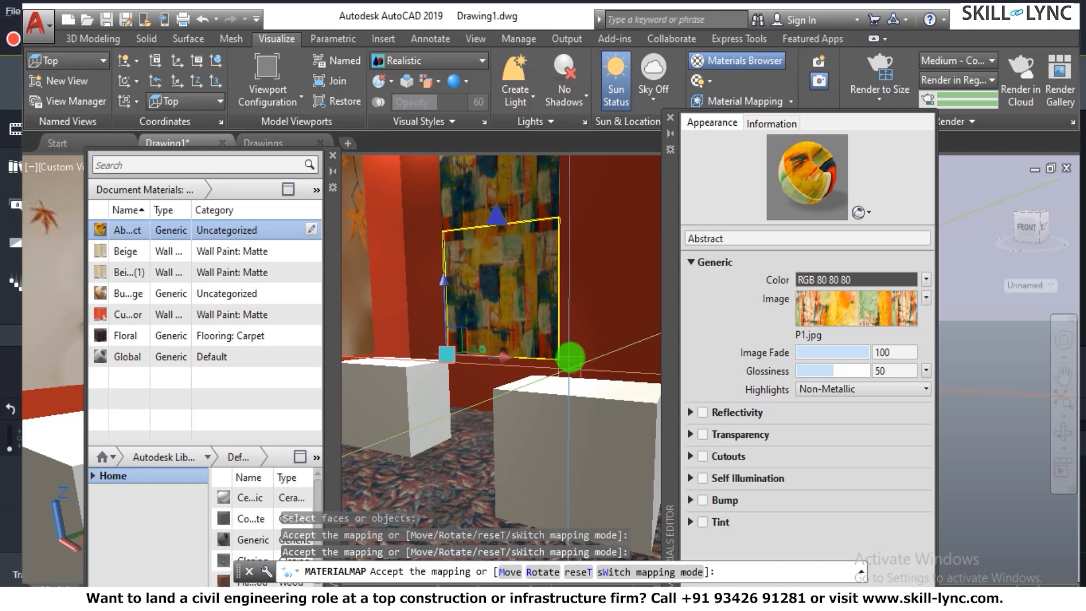
pyautogui.scroll(-4, 568, 362)
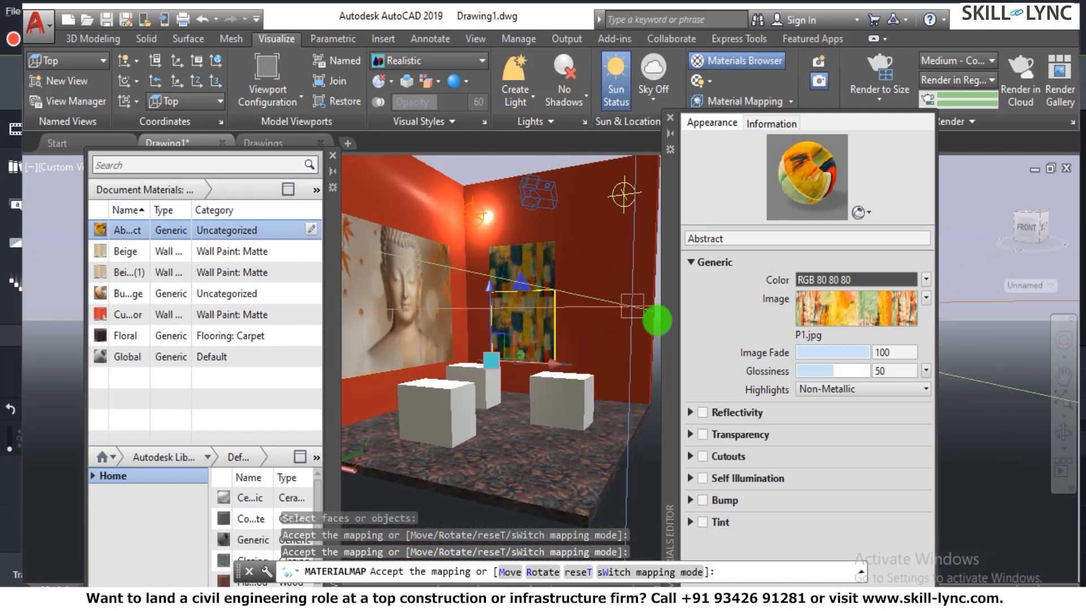
pyautogui.press('Escape')
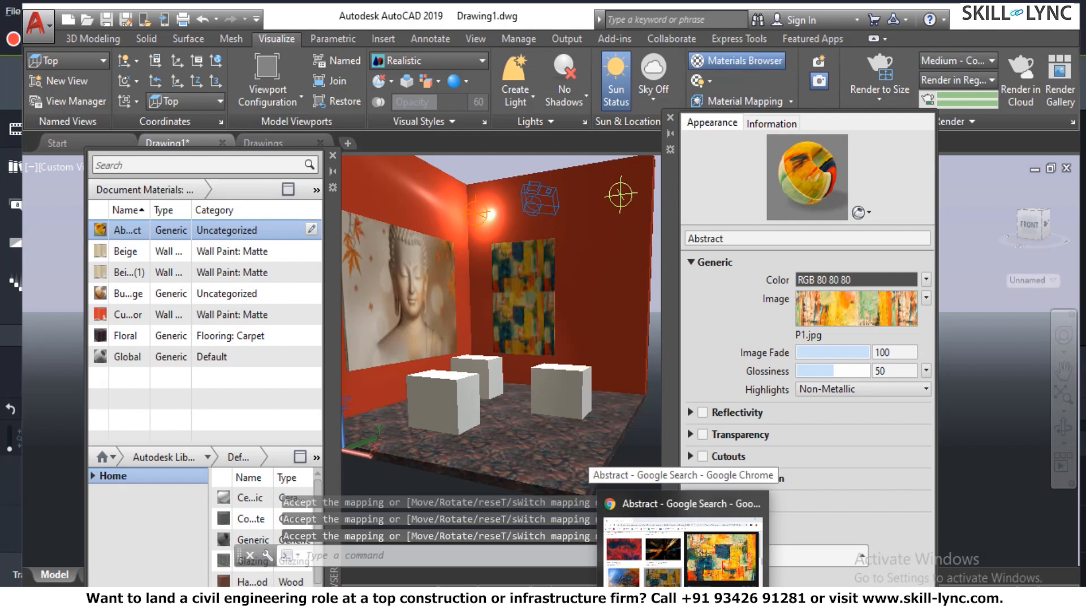
# - Start a region render of the room from a closer view, dismissing the Medium Image Library prompt
pyautogui.keyDown('shift'); pyautogui.moveTo(414, 292); pyautogui.dragTo(601, 284, button='middle'); pyautogui.keyUp('shift')
pyautogui.write('RR')
pyautogui.press('Return')
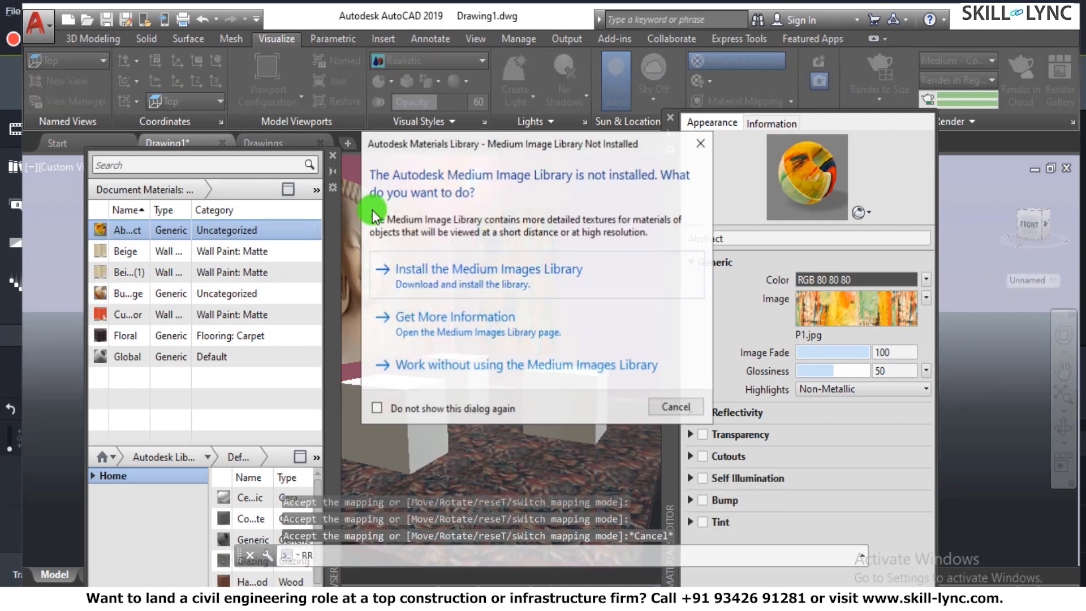
pyautogui.click(696, 151)
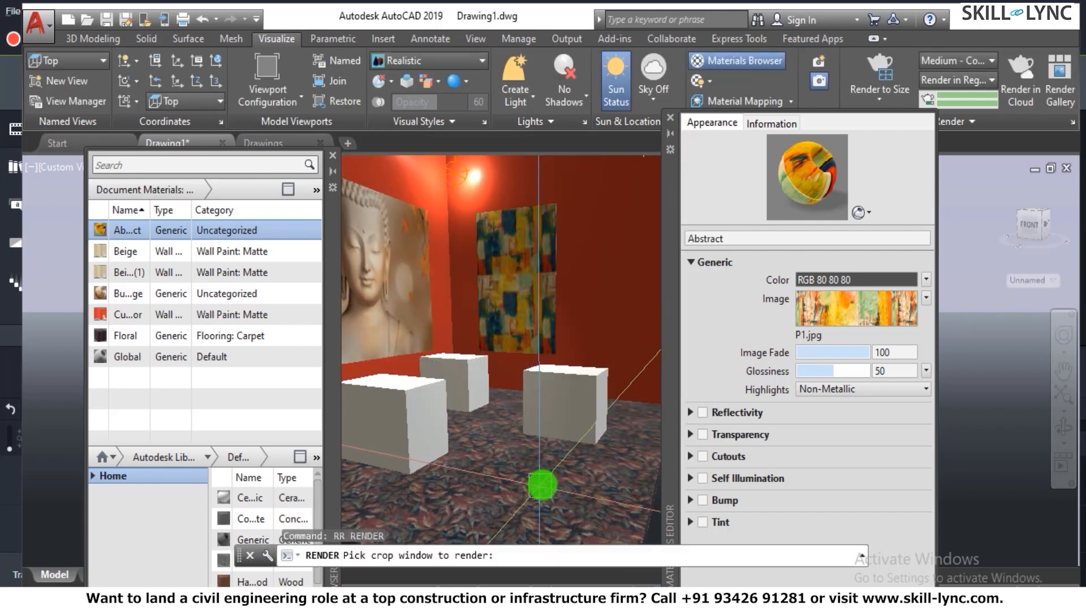
pyautogui.write('rr')
pyautogui.press('Return')
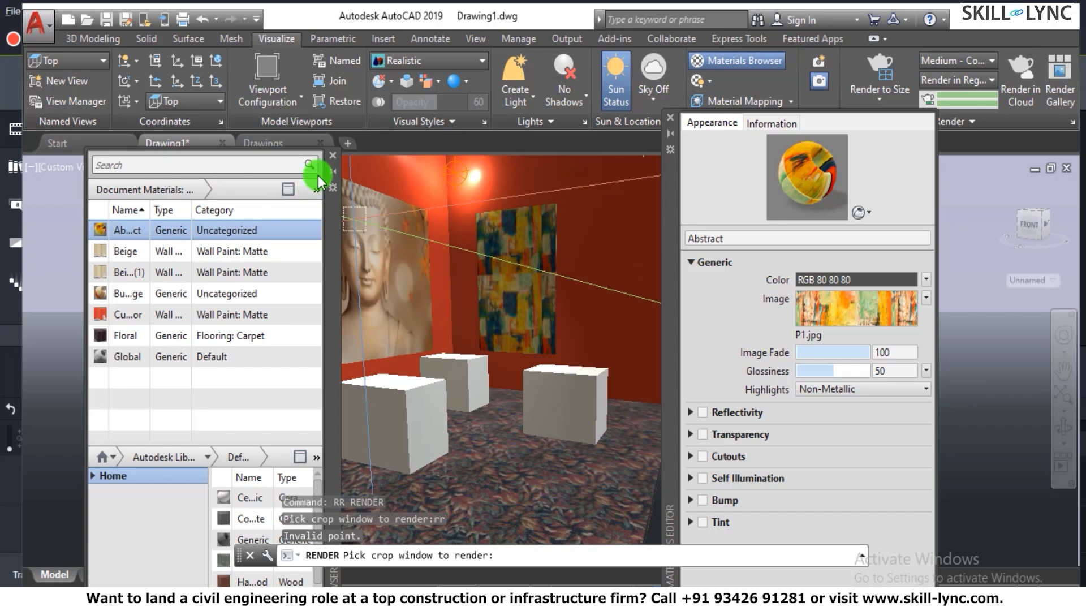
# - Close the Materials Browser and Materials Editor, and render a crop window around both wall panels and the boxes
pyautogui.click(333, 155)
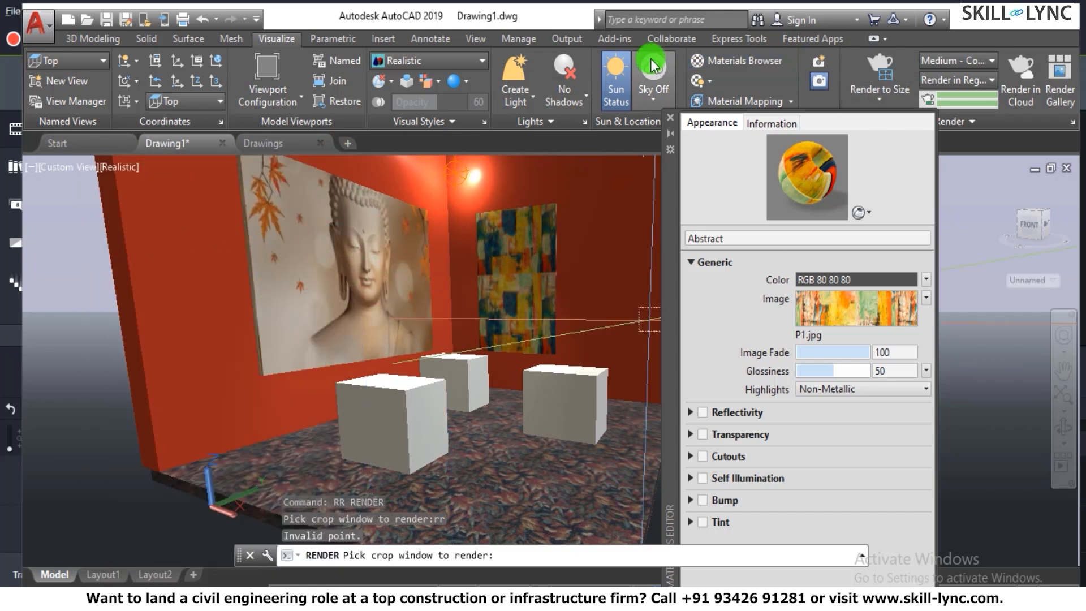
pyautogui.click(671, 117)
pyautogui.write('rr')
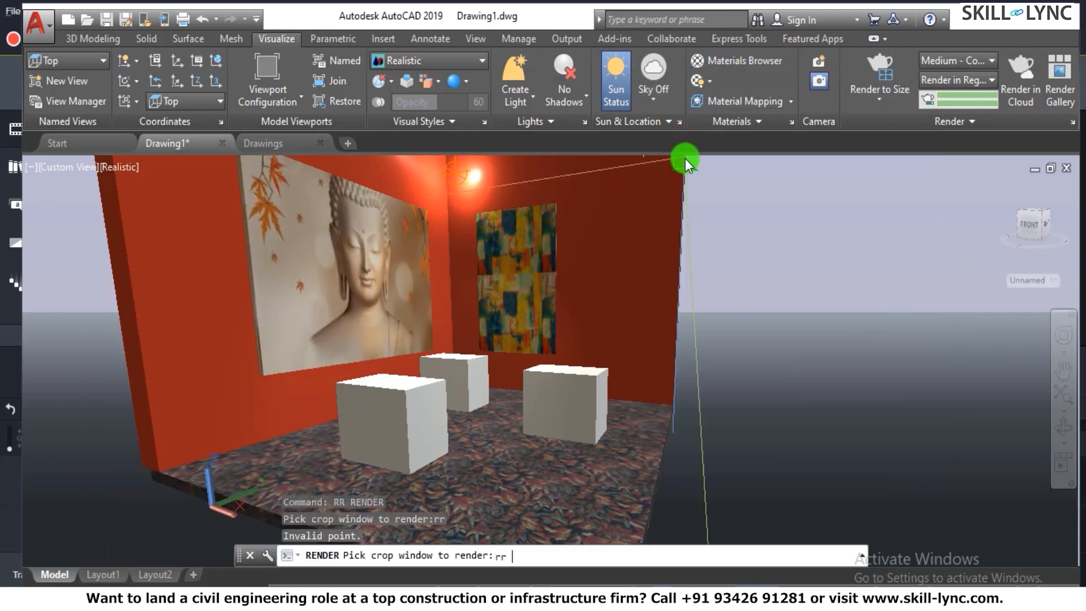
pyautogui.press('Return')
pyautogui.click(164, 157)
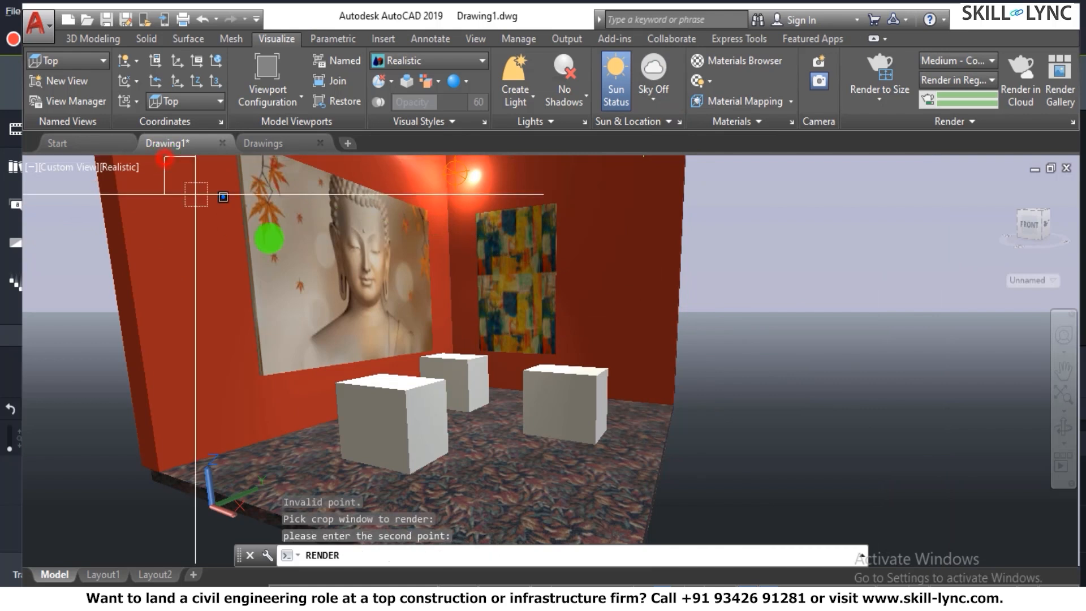
pyautogui.click(687, 448)
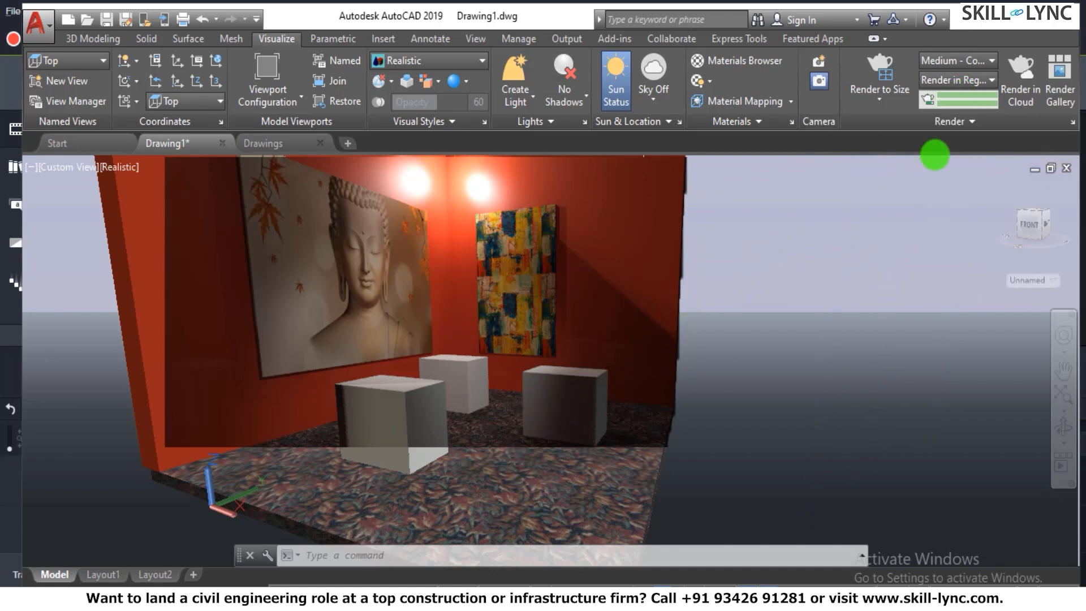
# - Open the Render Window to view the saved Drawing1-Temp0000.png render, and close it again
pyautogui.click(969, 123)
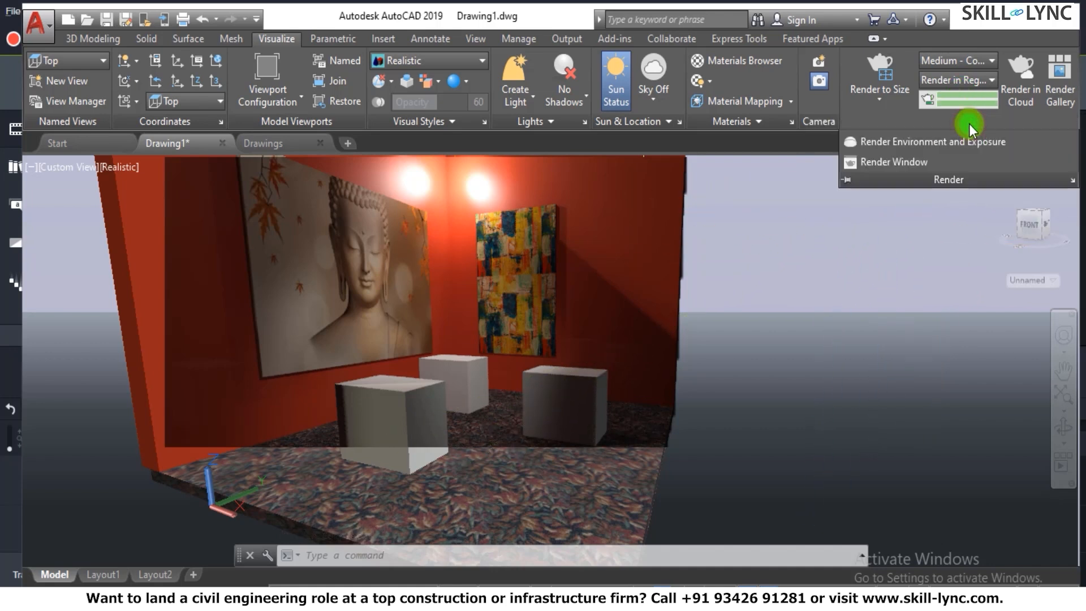
pyautogui.click(911, 162)
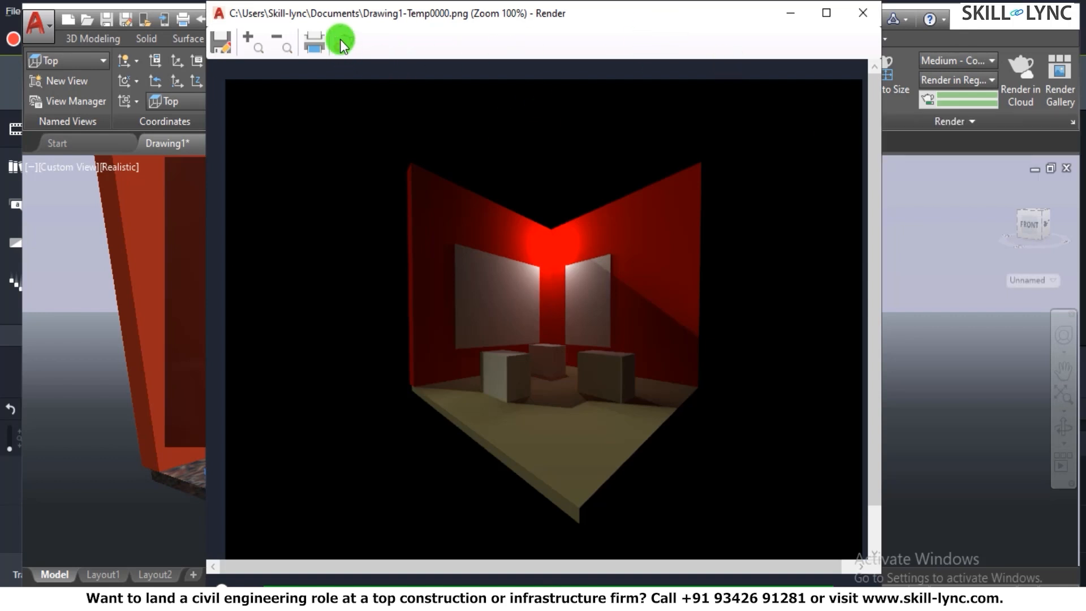
pyautogui.click(862, 17)
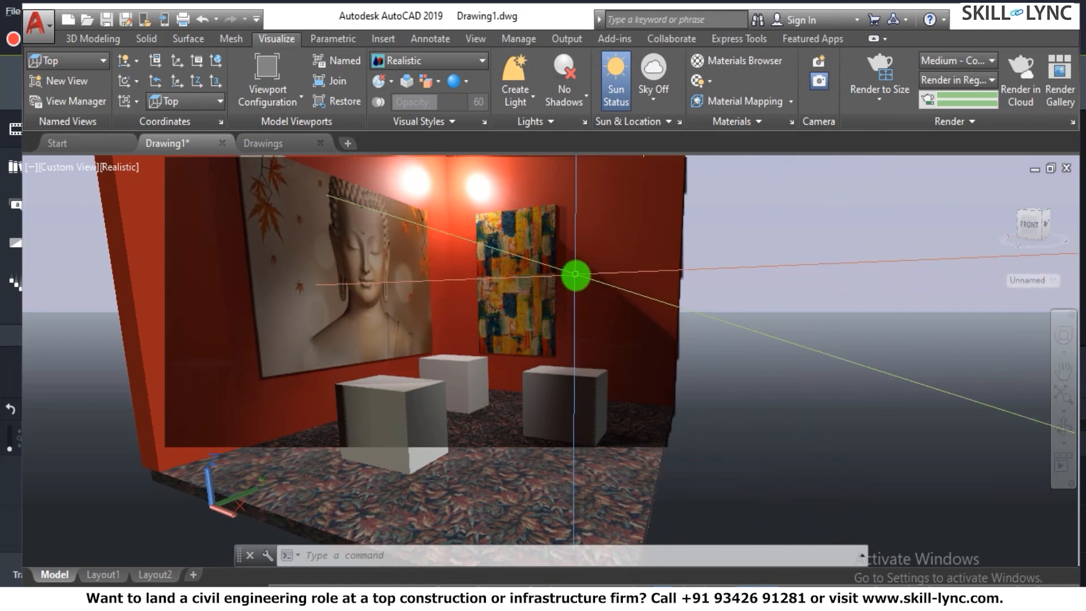
pyautogui.scroll(3, 582, 283)
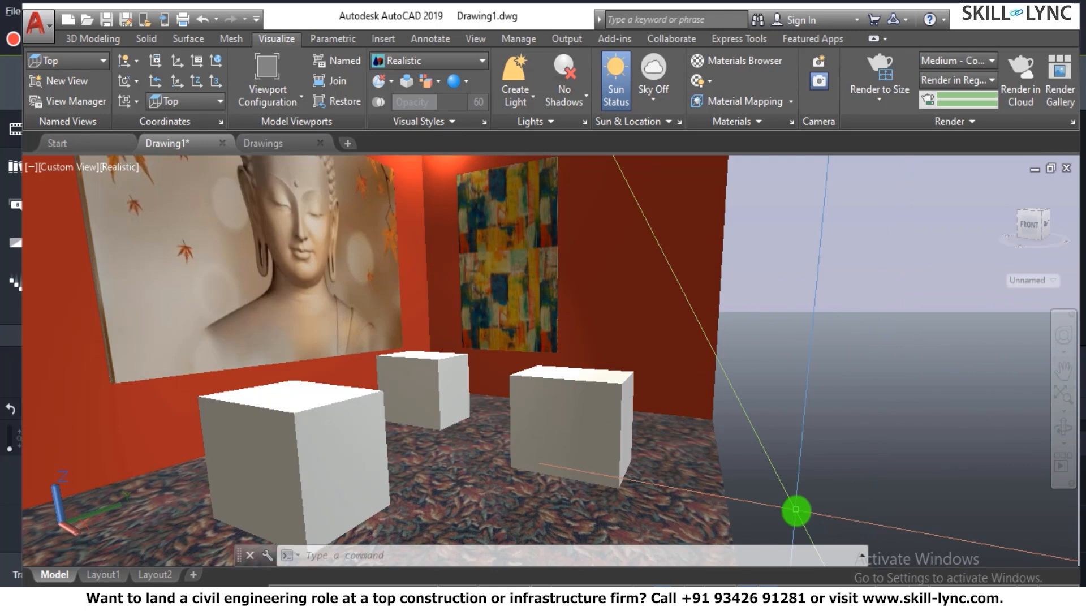
pyautogui.click(868, 60)
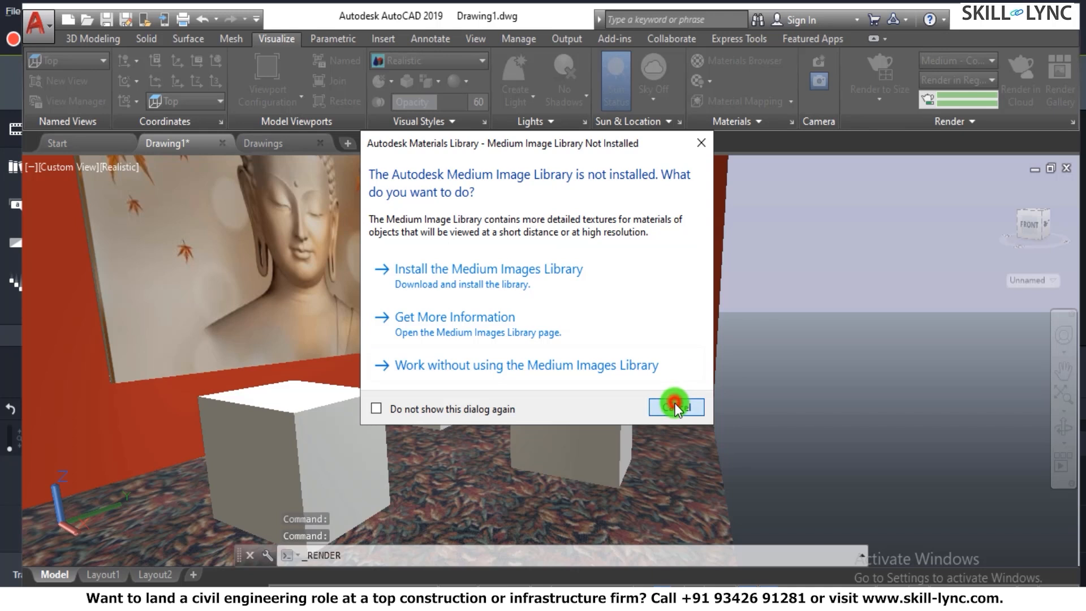
pyautogui.click(675, 405)
pyautogui.click(887, 107)
pyautogui.click(888, 106)
# - Open the Render Gallery and return to the drawing
pyautogui.click(951, 120)
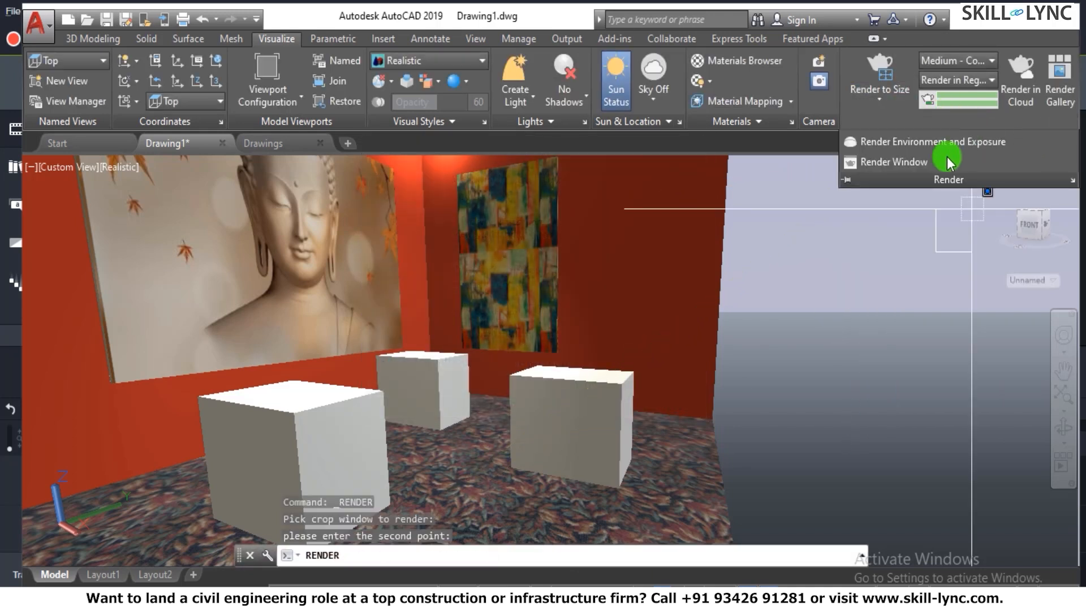
pyautogui.click(1068, 92)
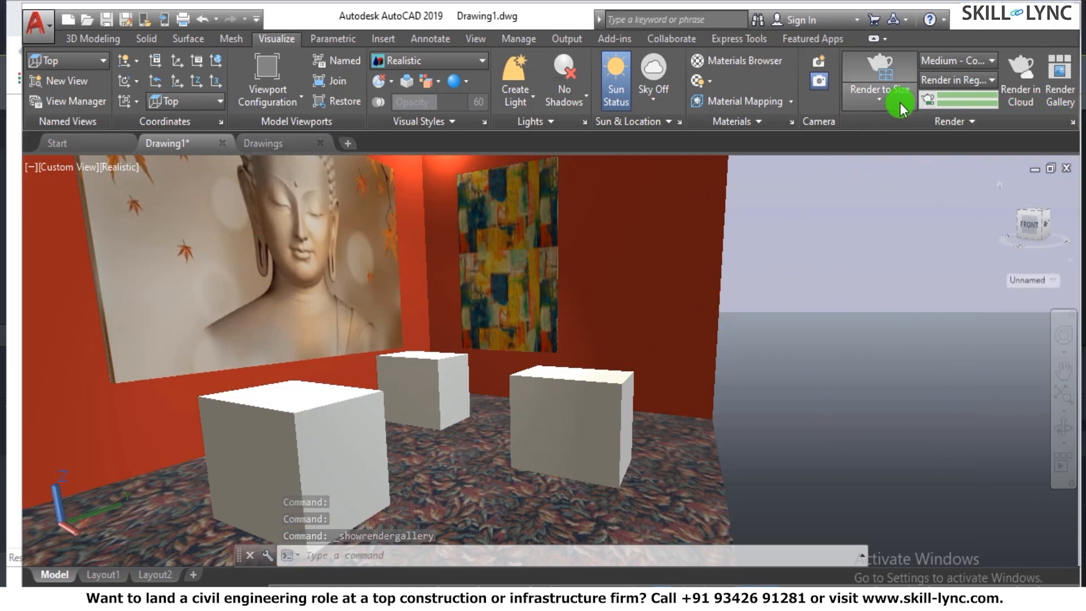
pyautogui.click(901, 102)
pyautogui.click(903, 100)
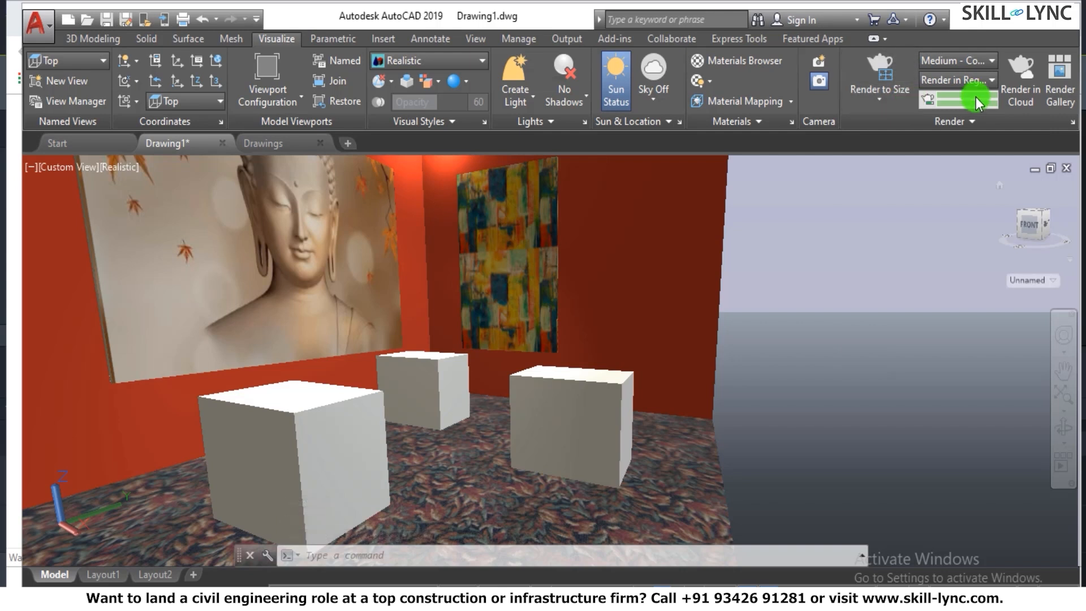
# - Set the render destination to Window instead of Region in the render presets settings
pyautogui.click(968, 121)
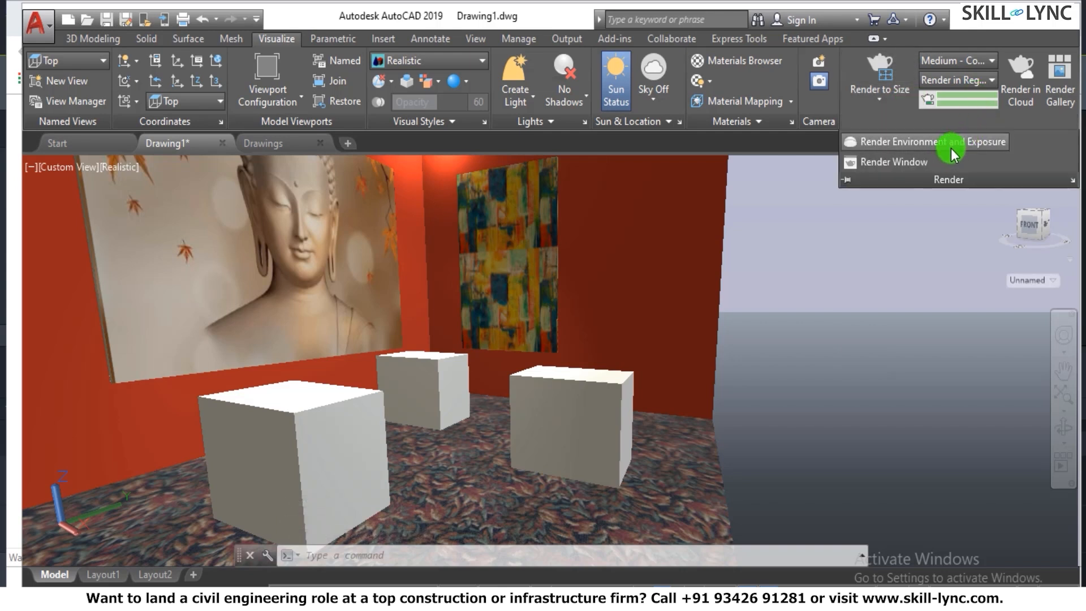
pyautogui.click(1069, 182)
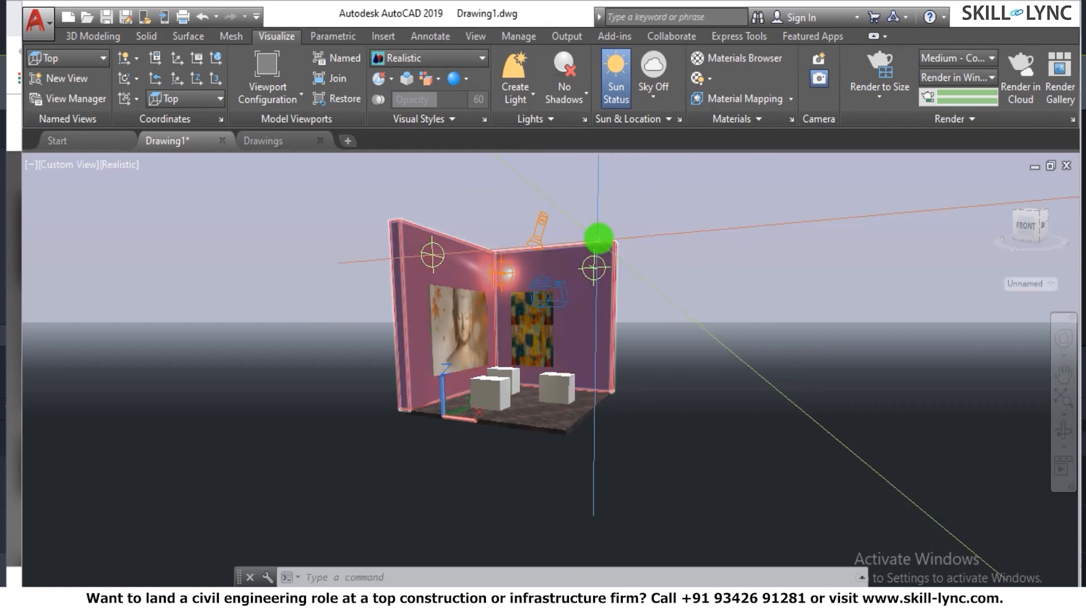
pyautogui.scroll(5, 590, 263)
pyautogui.scroll(-1, 587, 252)
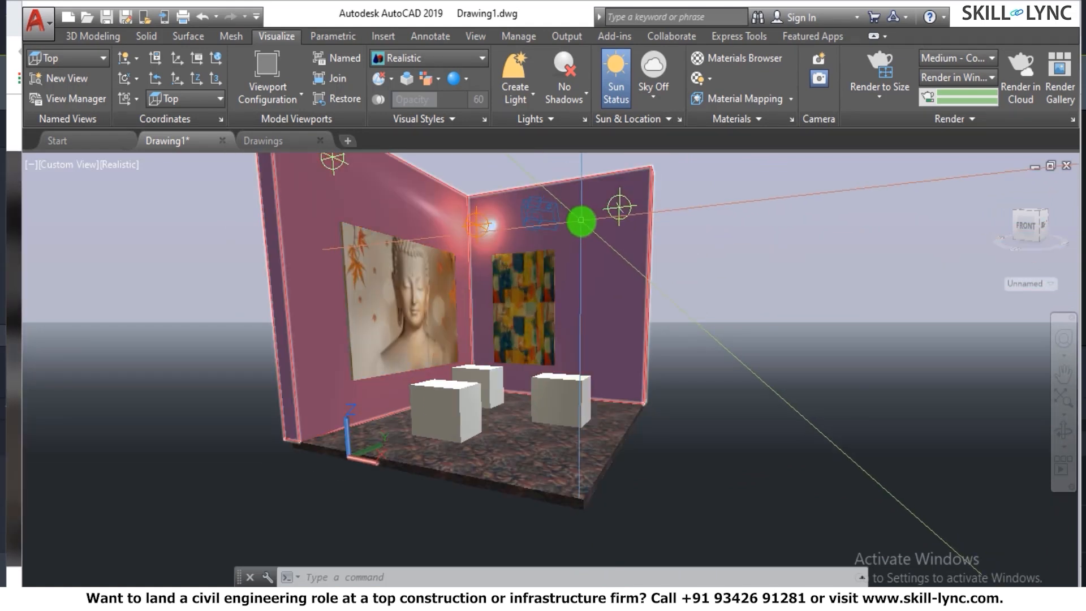
pyautogui.scroll(-4, 580, 220)
pyautogui.scroll(5, 577, 220)
pyautogui.scroll(-2, 585, 229)
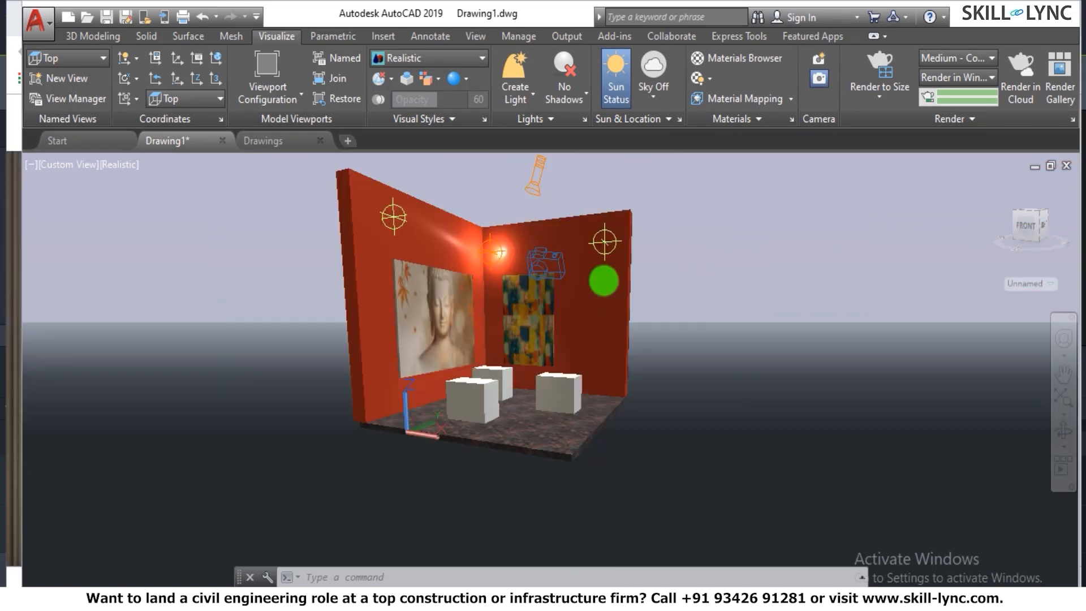
# - Orbit the room with 3DORBIT so the corner between both panelled walls faces the view, and exit the orbit
pyautogui.write('3do')
pyautogui.press('Return')
pyautogui.moveTo(623, 272); pyautogui.dragTo(562, 302)
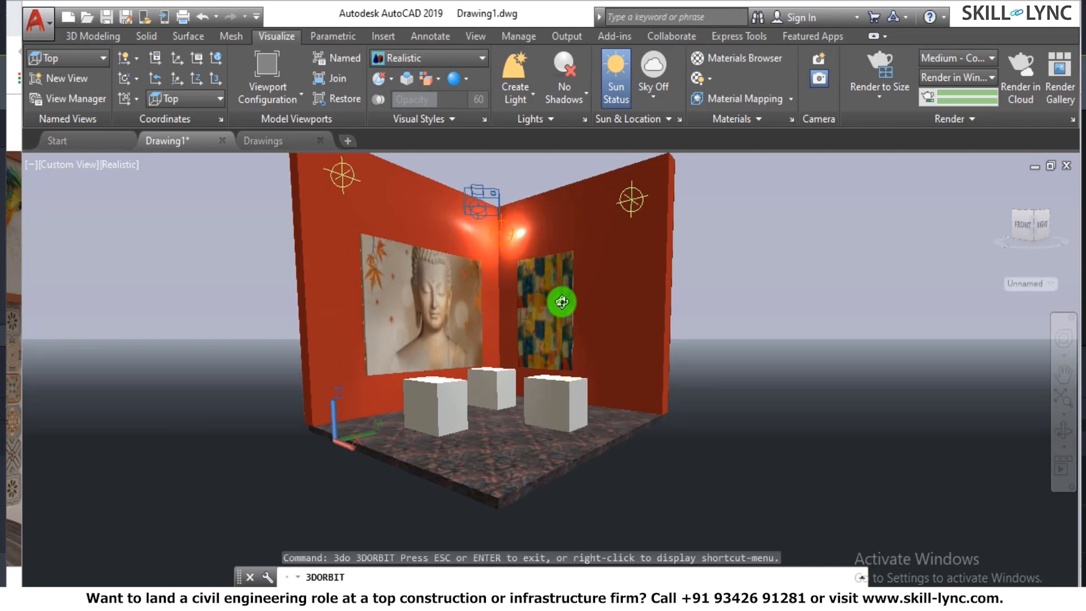
pyautogui.scroll(2, 562, 300)
pyautogui.rightClick(605, 289)
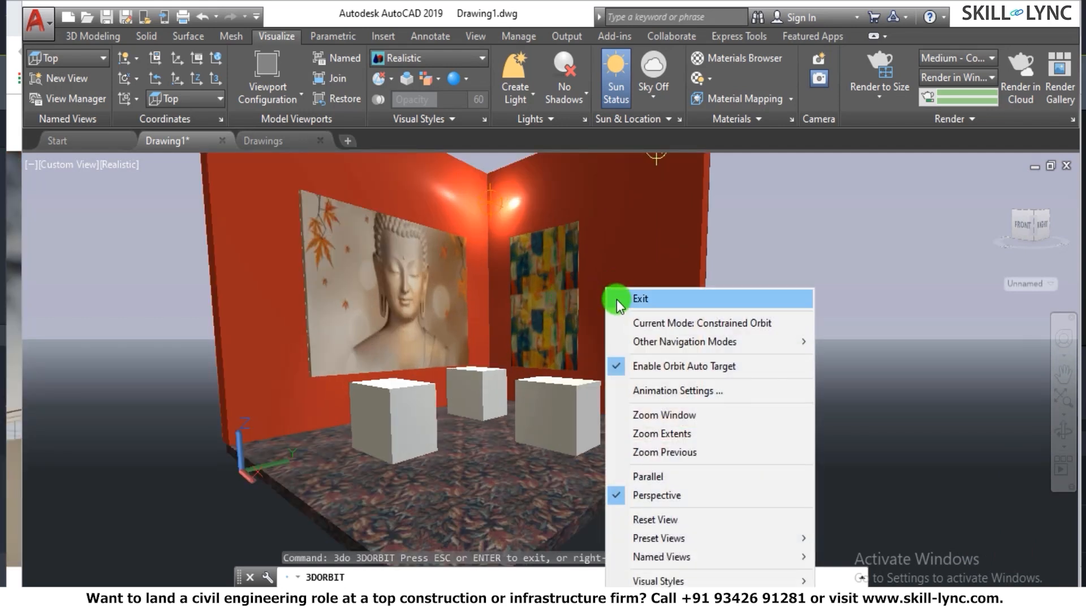
pyautogui.click(619, 300)
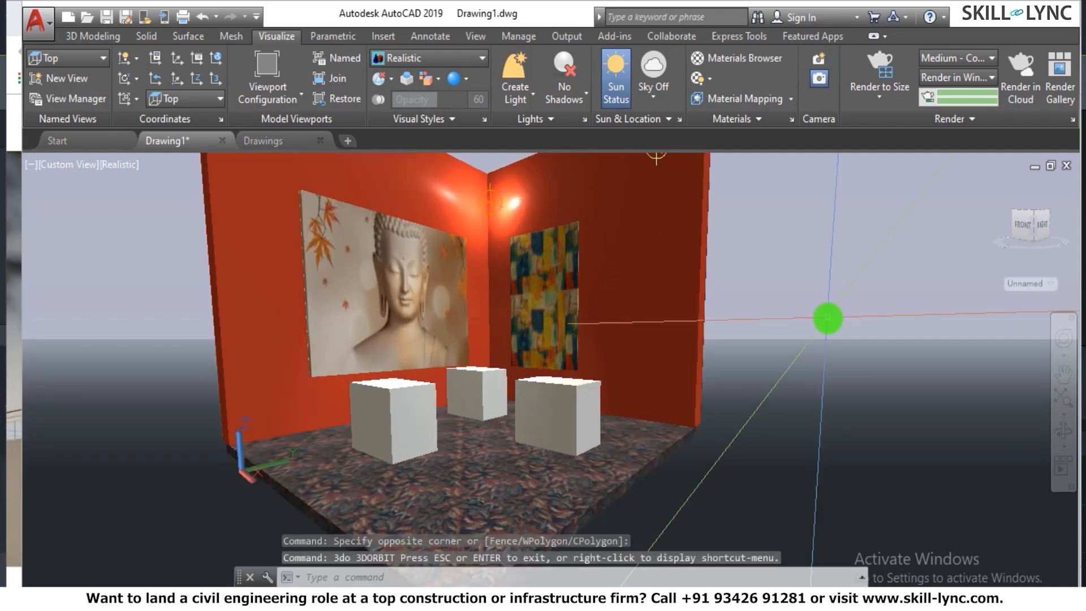
# - Configure the render presets to render in Window at a size of 1024 x 768 px - XGA
pyautogui.click(1073, 120)
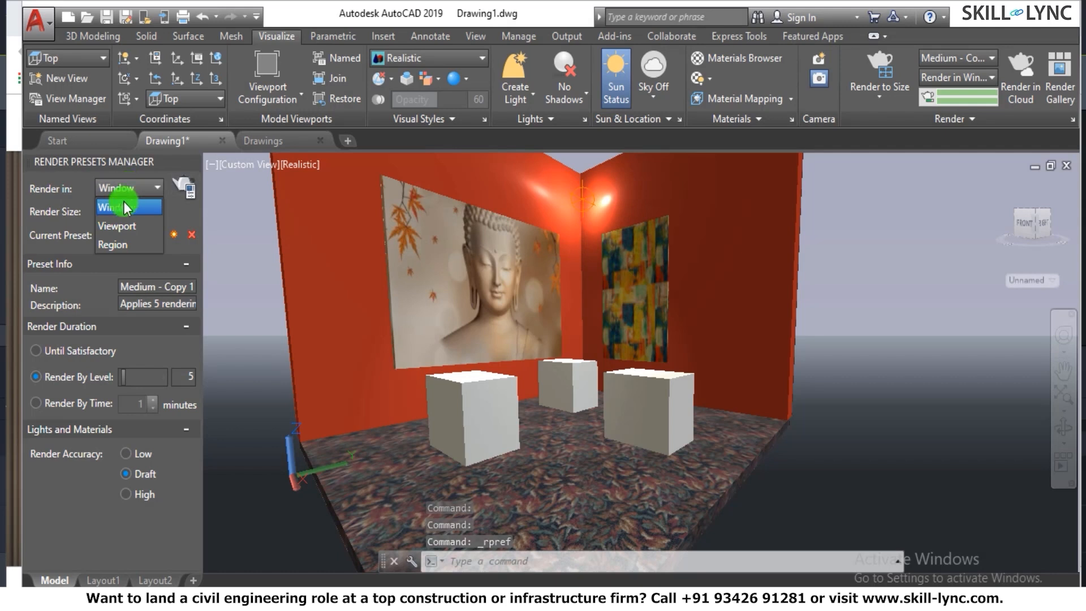
pyautogui.click(131, 207)
pyautogui.click(148, 213)
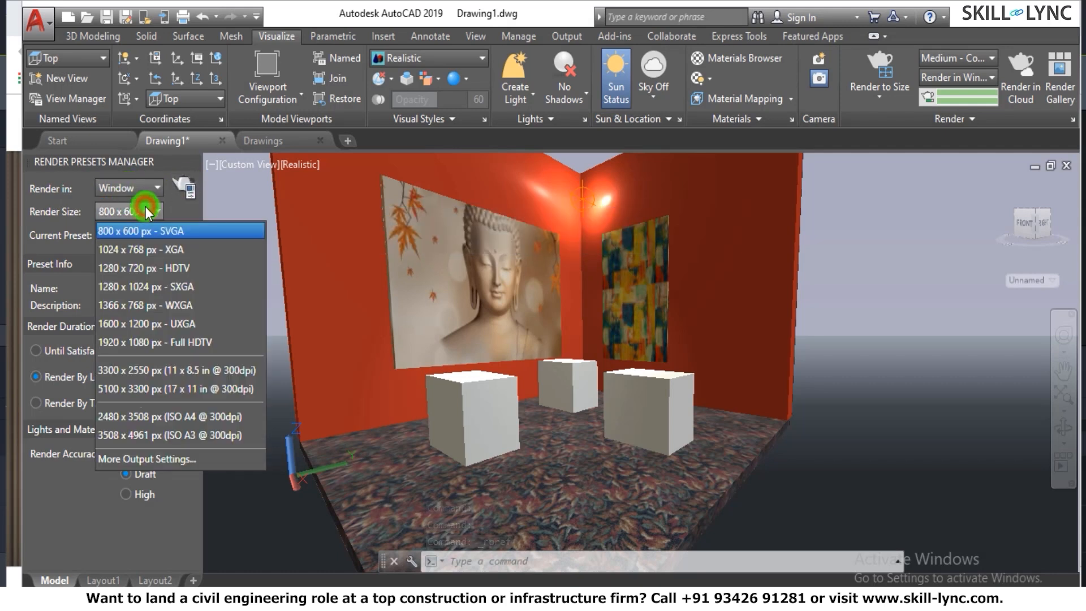
pyautogui.click(148, 214)
pyautogui.click(148, 213)
pyautogui.click(135, 249)
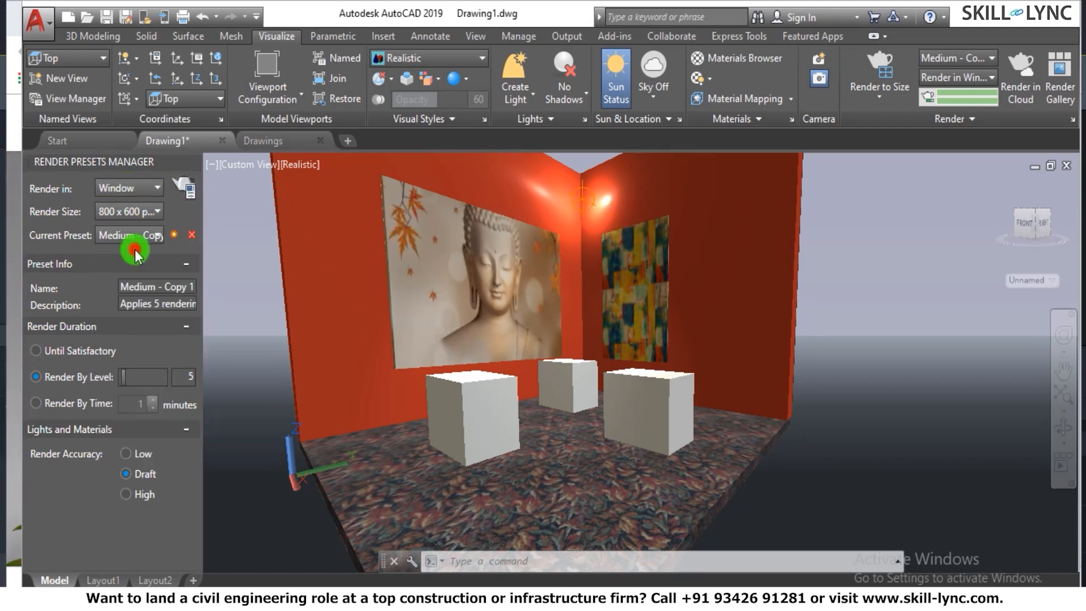
# - Render the room in the Render Window, dismissing the Medium Image Library prompt, and inspect the rendered image up close
pyautogui.click(188, 194)
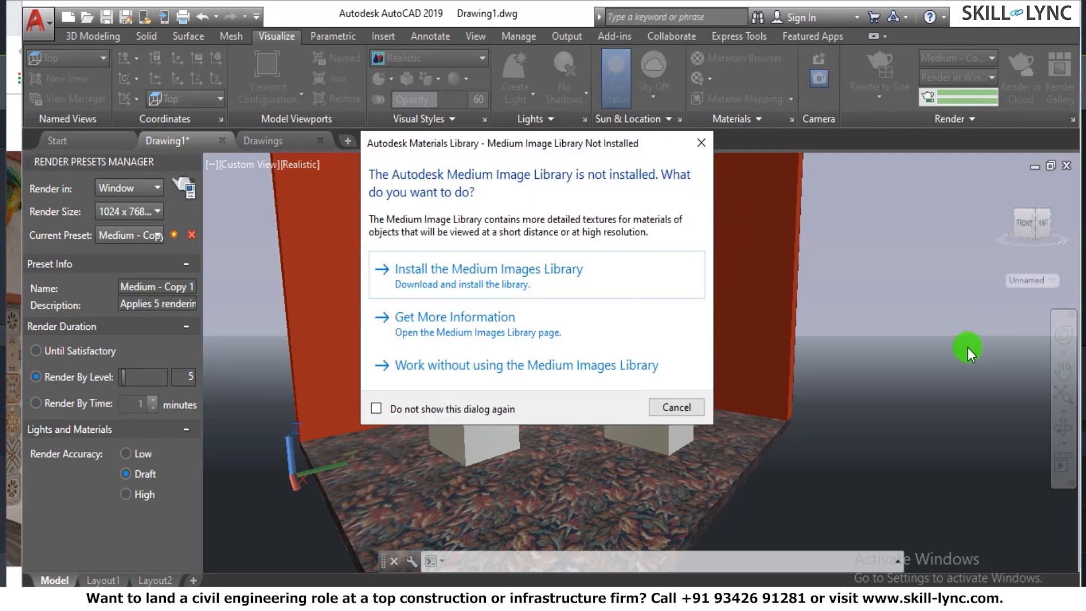
pyautogui.click(699, 142)
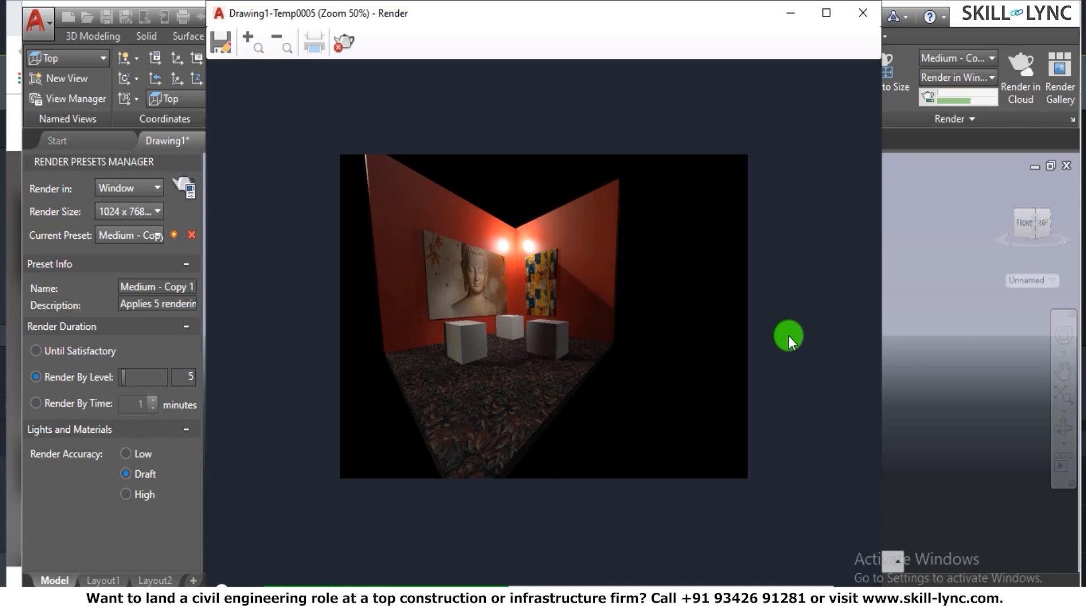
pyautogui.scroll(1, 629, 351)
pyautogui.scroll(-1, 667, 344)
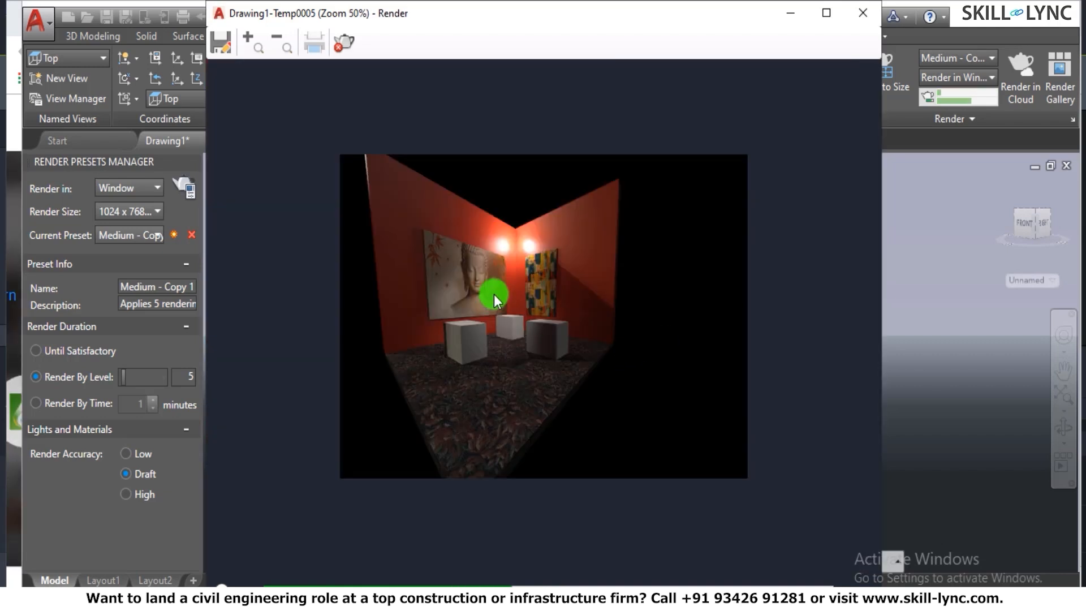
pyautogui.scroll(1, 584, 283)
pyautogui.scroll(1, 600, 285)
pyautogui.scroll(-1, 600, 282)
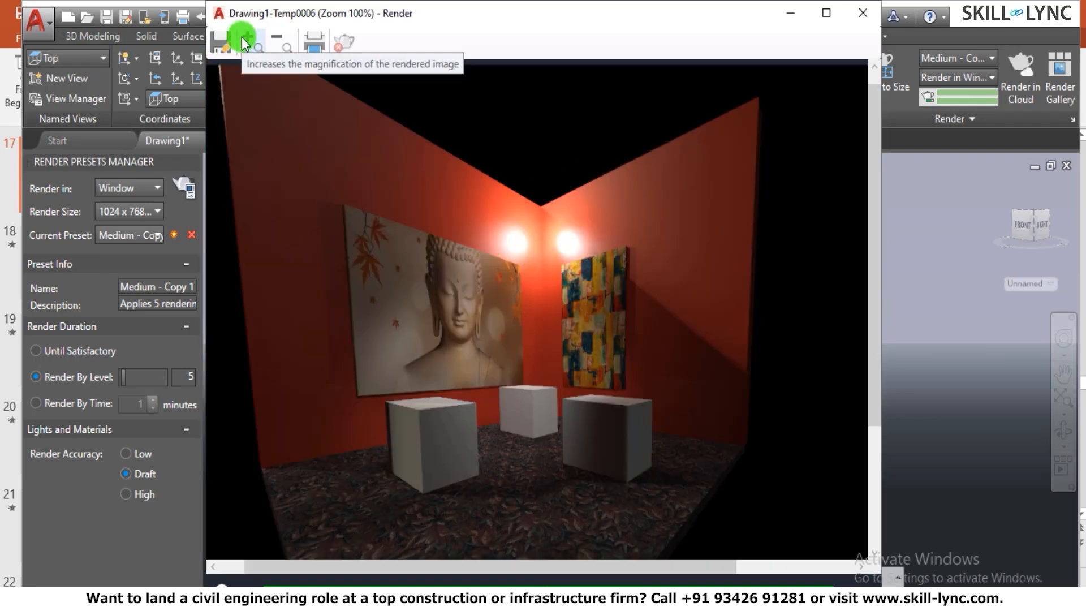
# - Save the rendered image as a JPEG named Output in the Skill Lync Week 12 folder, with quality 95
pyautogui.click(219, 42)
pyautogui.click(481, 189)
pyautogui.click(473, 198)
pyautogui.doubleClick(442, 390)
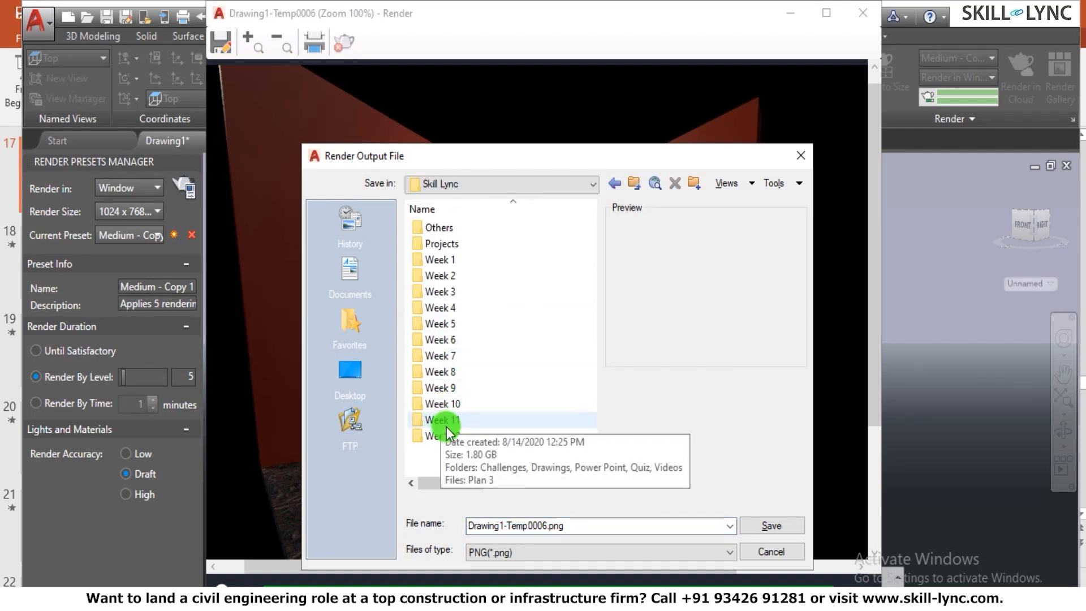
pyautogui.doubleClick(440, 436)
pyautogui.click(518, 553)
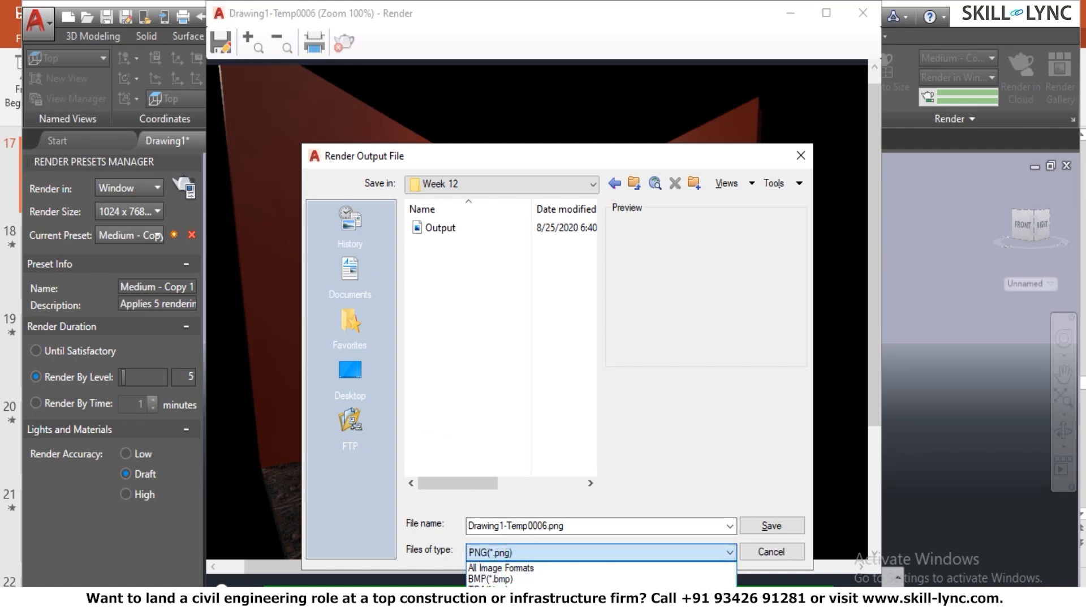
pyautogui.click(505, 606)
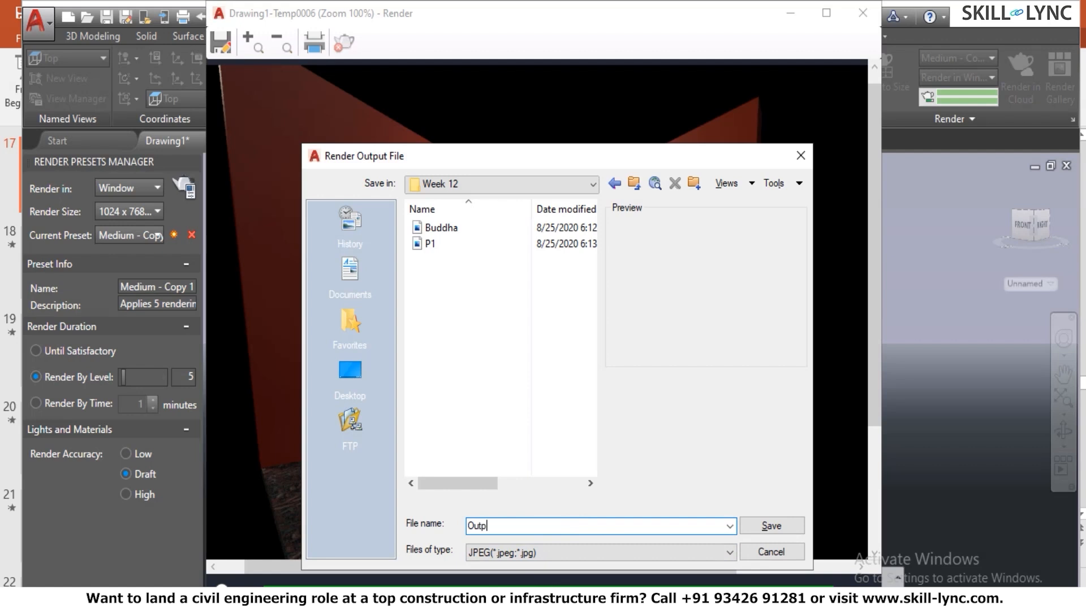
pyautogui.write('Output')
pyautogui.press('Return')
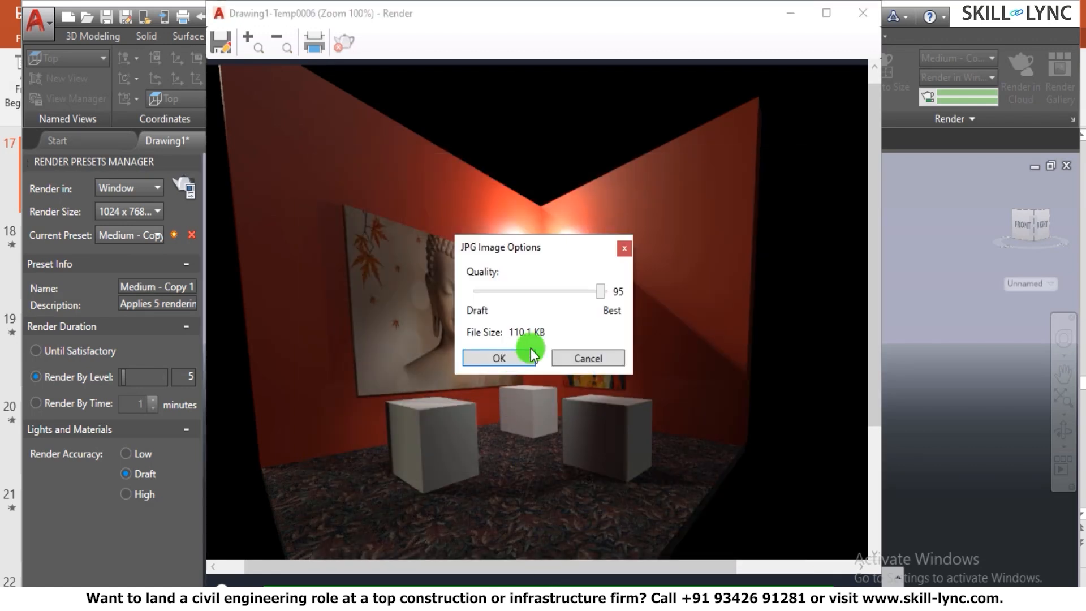
pyautogui.click(516, 357)
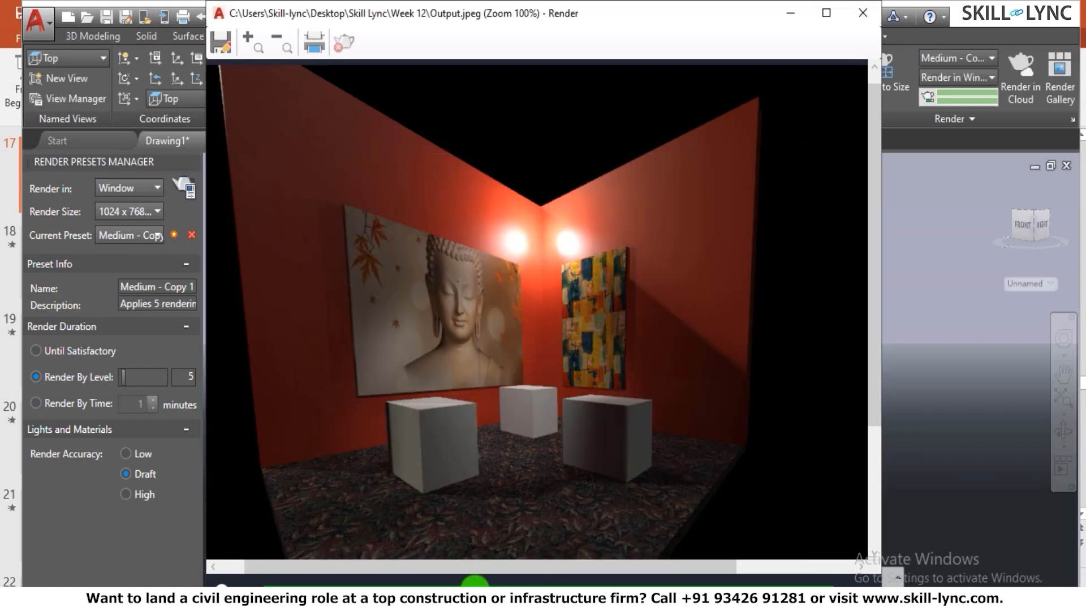
# - Close the render, check the Render Gallery and the saved Output.jpeg in the Render Window, and close that window and the Render Presets Manager
pyautogui.click(864, 23)
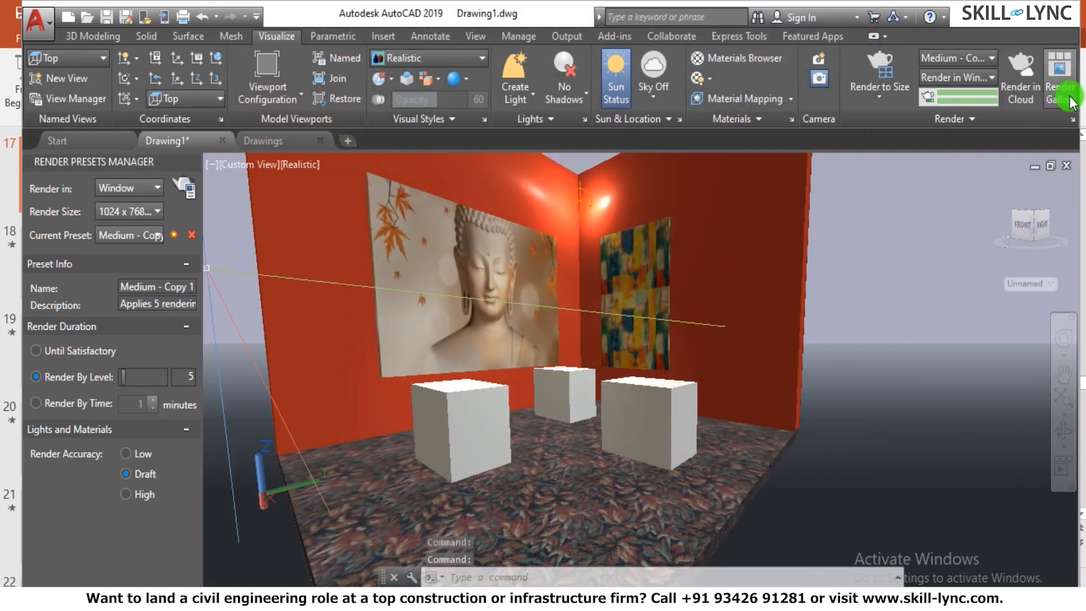
pyautogui.click(1071, 101)
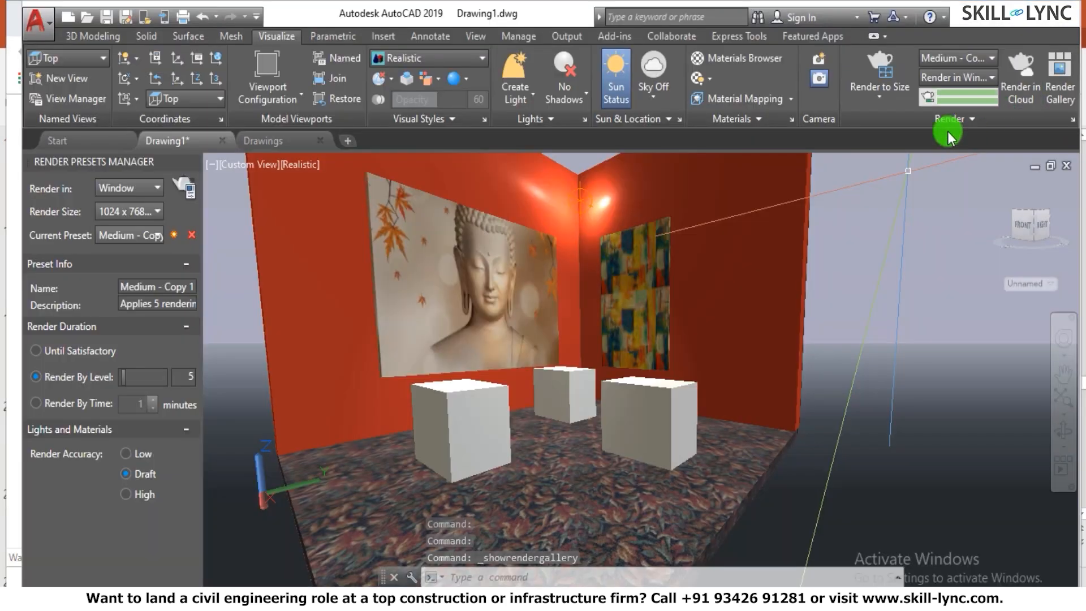
pyautogui.click(969, 123)
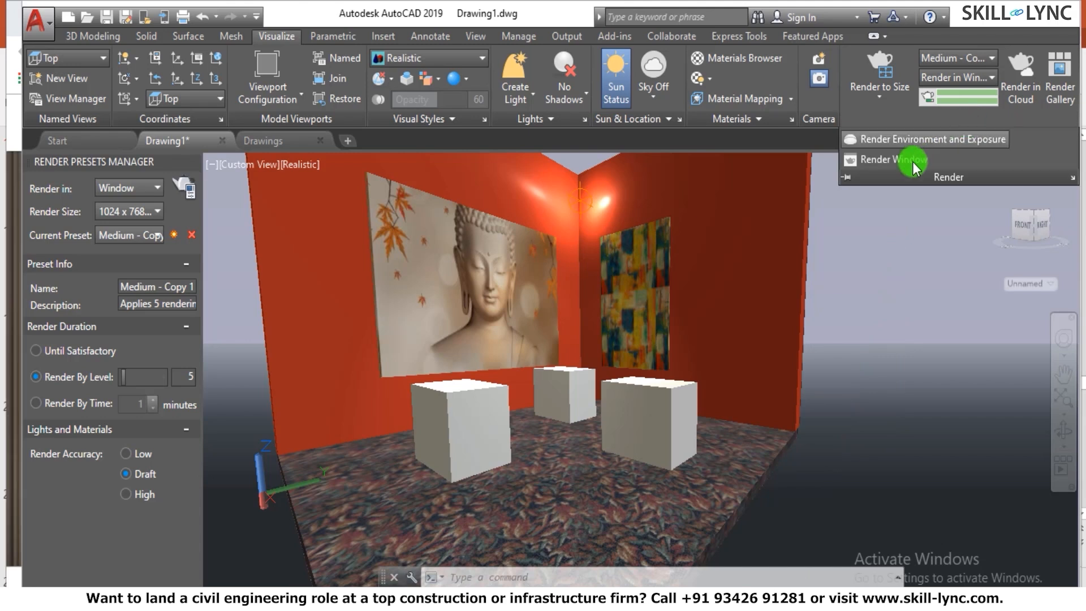
pyautogui.click(882, 159)
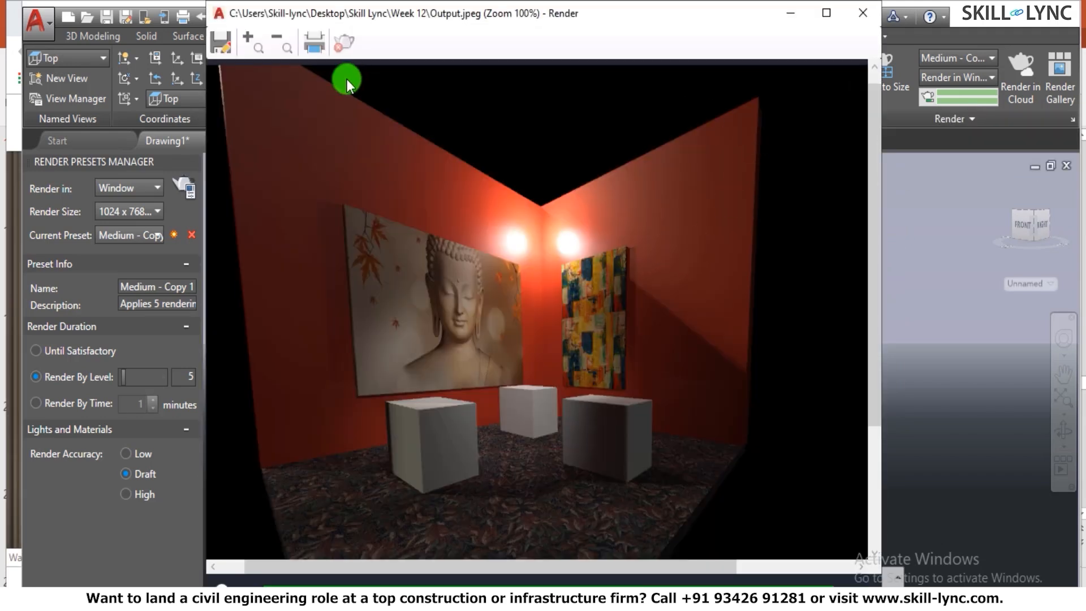
pyautogui.click(871, 12)
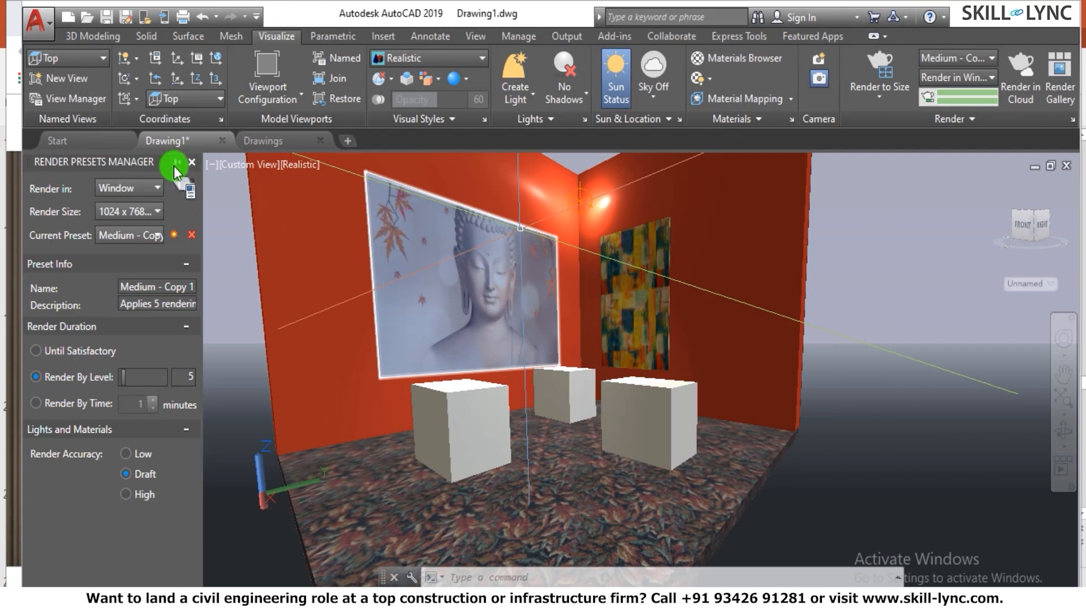
pyautogui.click(191, 163)
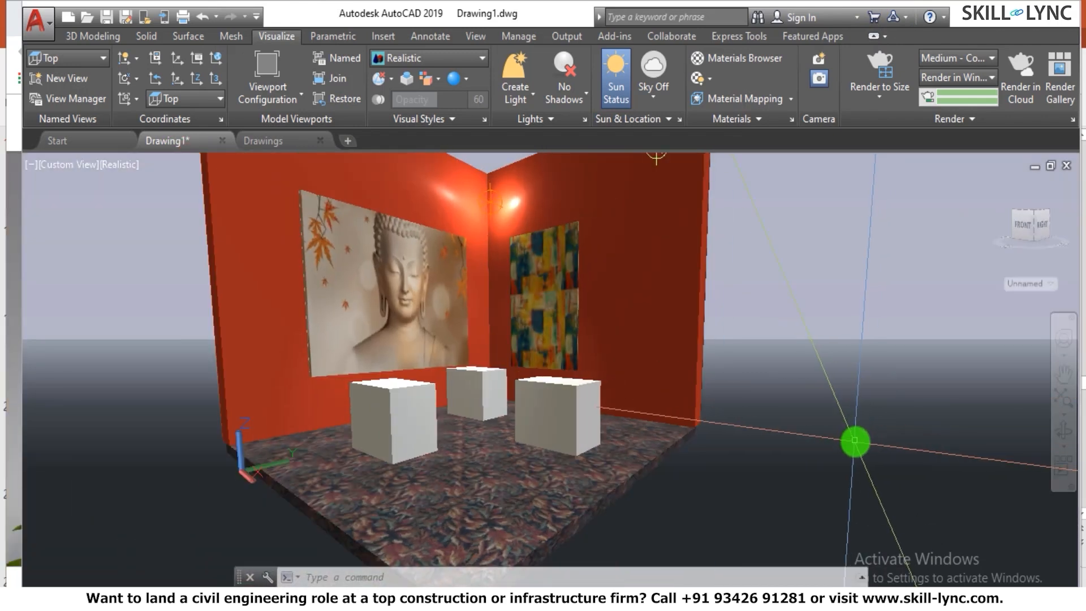